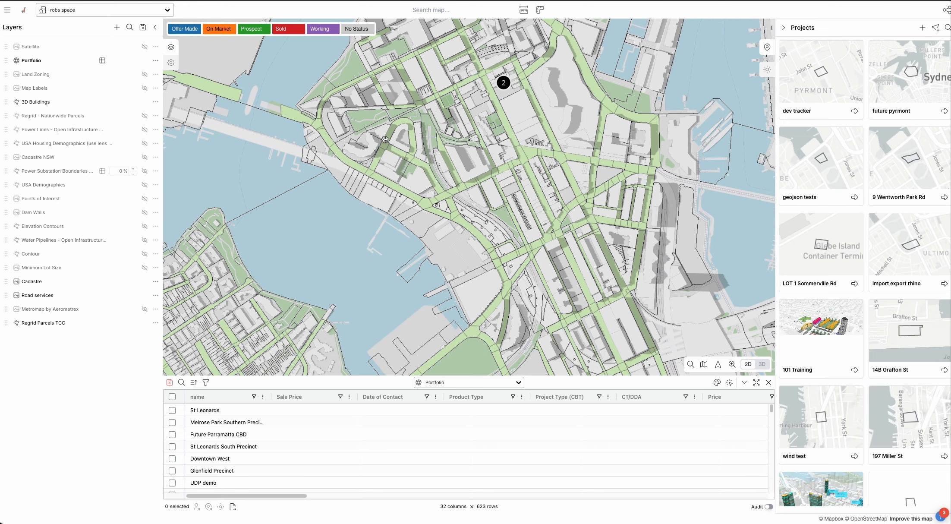
- Close the Portfolio table and create a new blank project
left_click(769, 382)
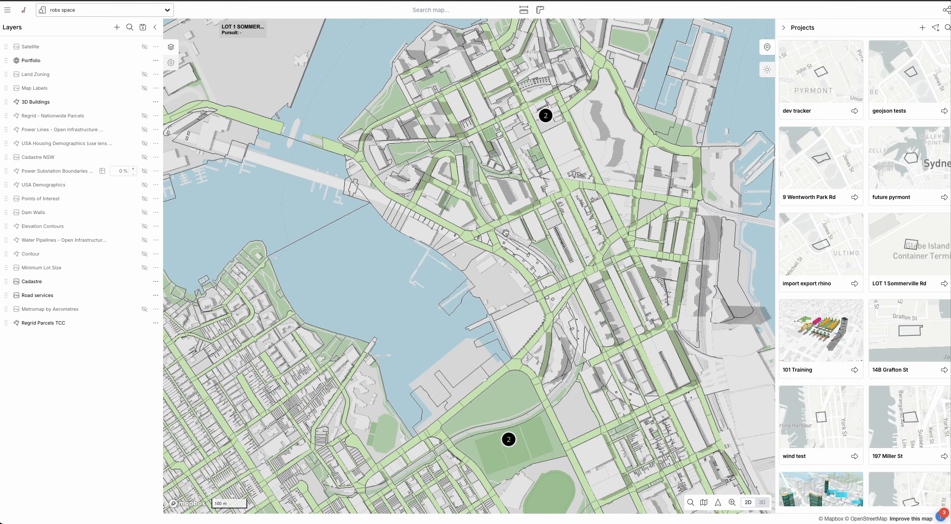
left_click(922, 27)
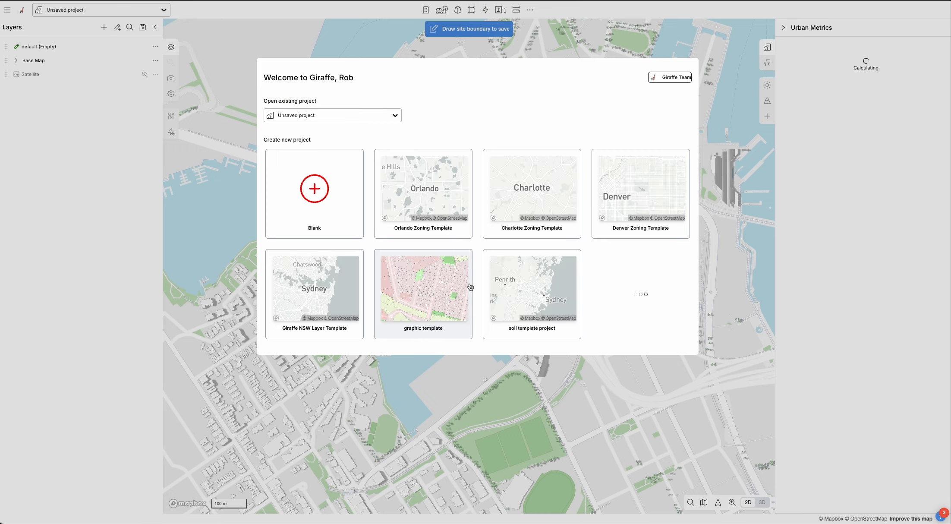
left_click(354, 177)
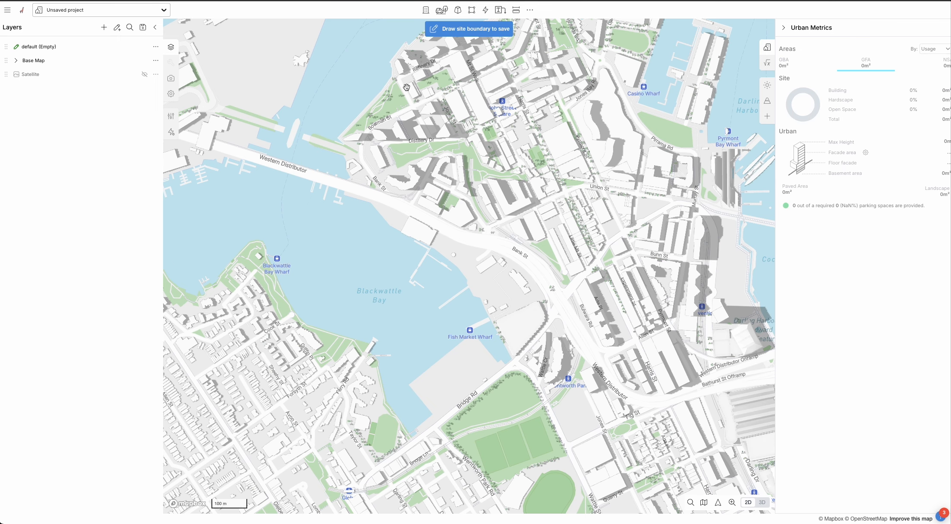
- Draw the site boundary around the Blackwattle Bay foreshore between Bank St and Bridge Rd, enclosing about 76,600 m²
left_click(477, 31)
left_click(382, 203)
left_click(466, 283)
left_click(504, 372)
left_click(562, 301)
left_click(534, 264)
left_click(463, 238)
left_click(394, 197)
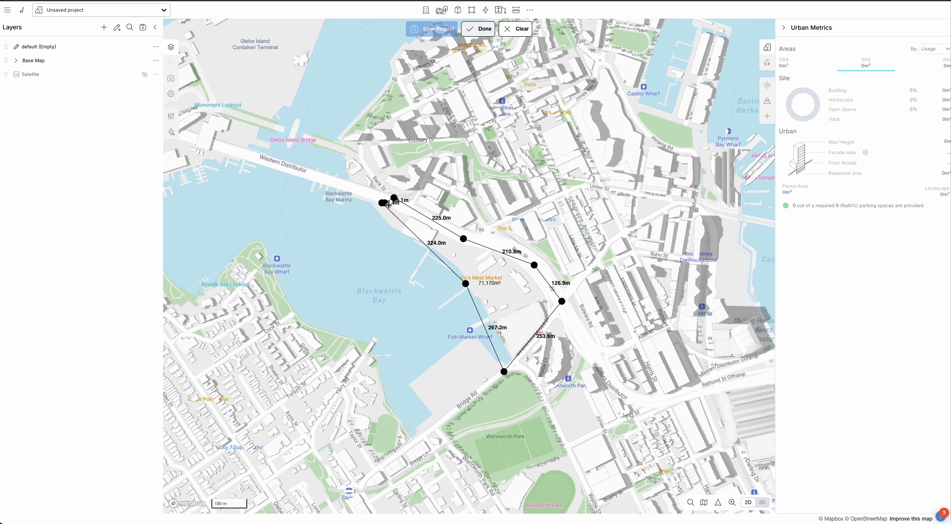
left_click(382, 203)
left_click_drag(382, 203, 372, 210)
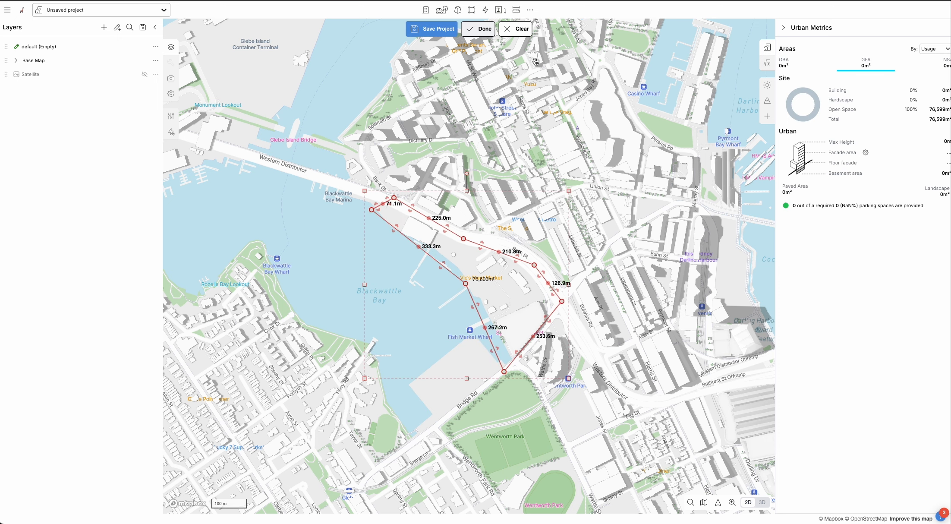
mouse_move(498, 300)
left_mouse_down()
mouse_move(496, 322)
mouse_move(509, 280)
mouse_move(500, 299)
left_mouse_up()
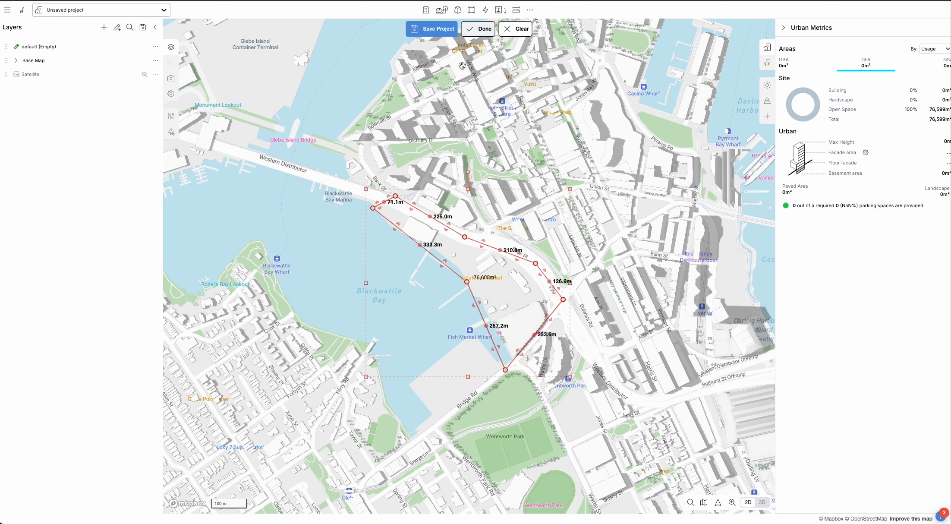
left_click(482, 29)
- Save the project under the name "blackwattle bay precinct"
left_click(478, 30)
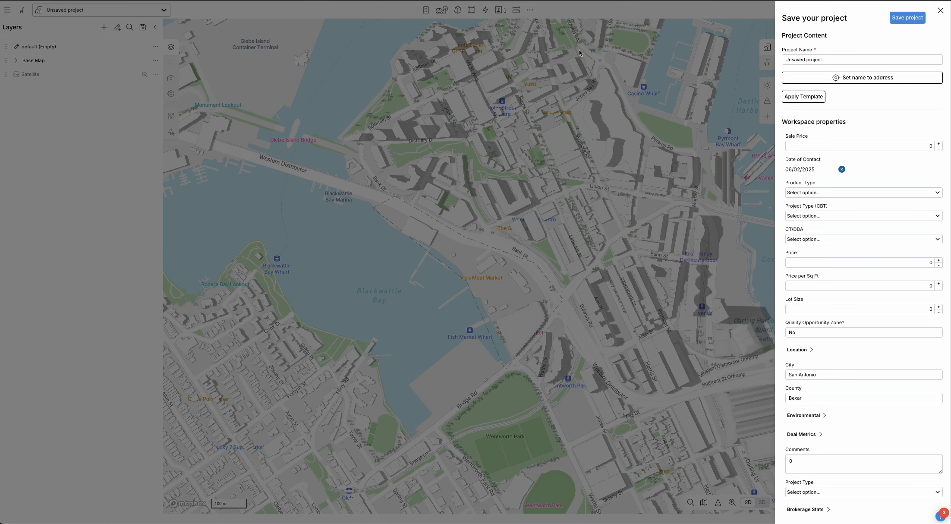
triple_click(839, 60)
type("blackwattle bay")
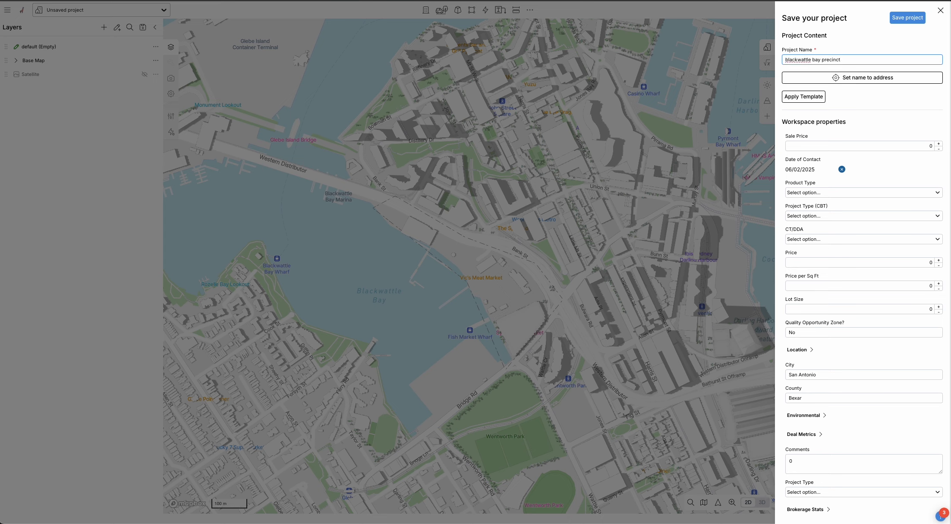
left_click(908, 17)
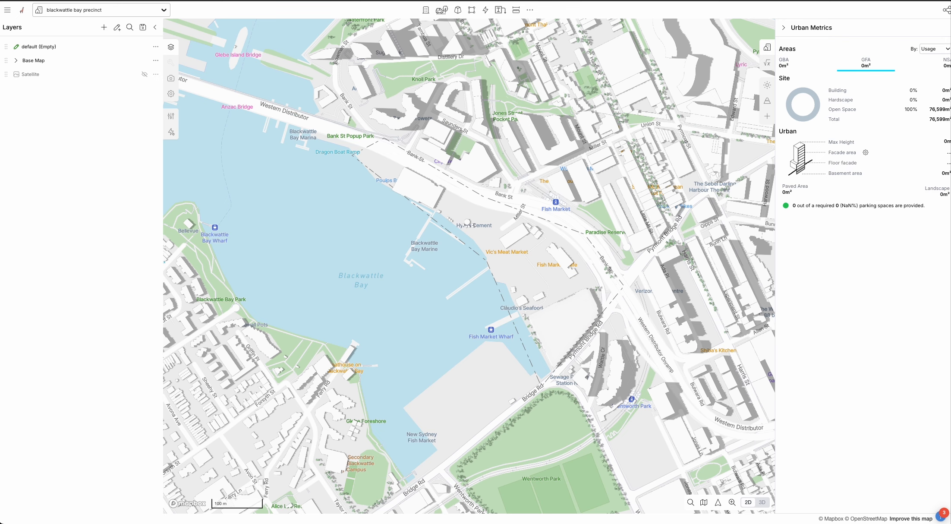
- Draw an image upload rectangle about 820 by 590 m covering the site and the eastern part of the bay
left_click(530, 11)
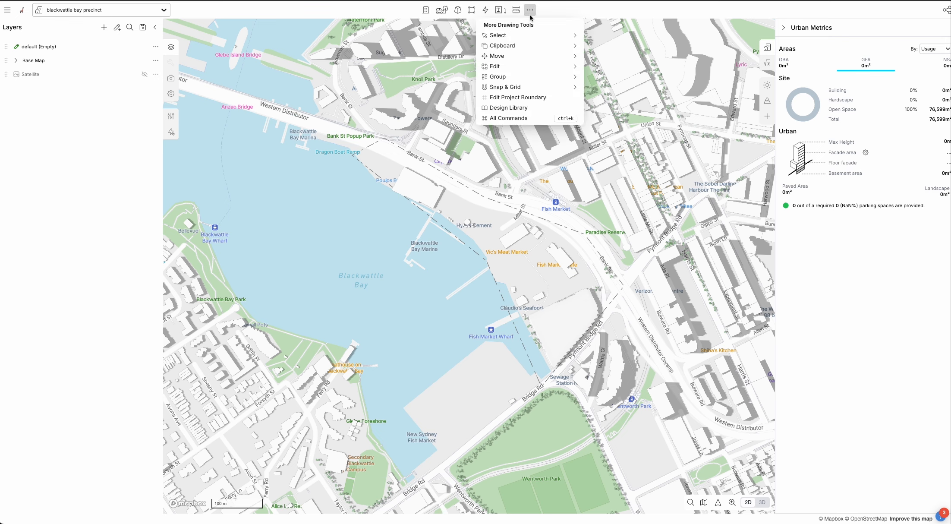
left_click(501, 10)
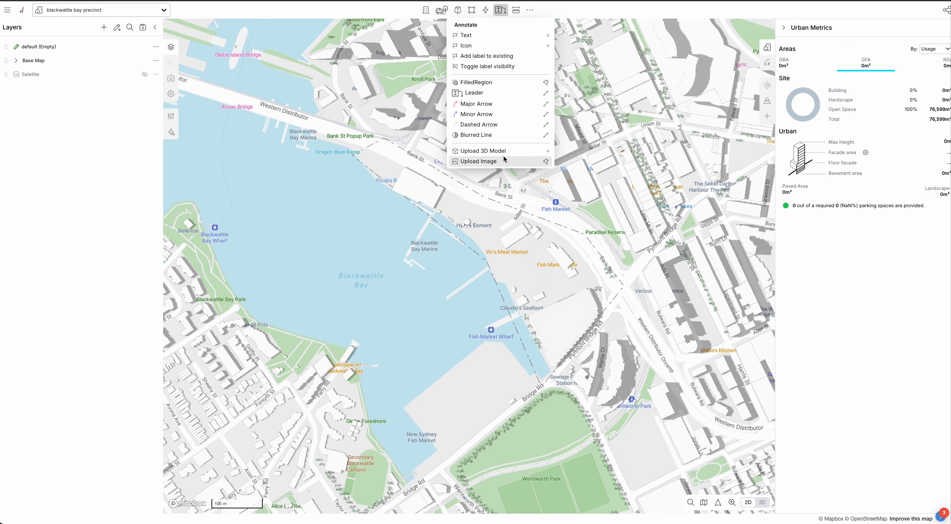
left_click(479, 161)
left_click(321, 117)
left_click(334, 420)
left_click(727, 388)
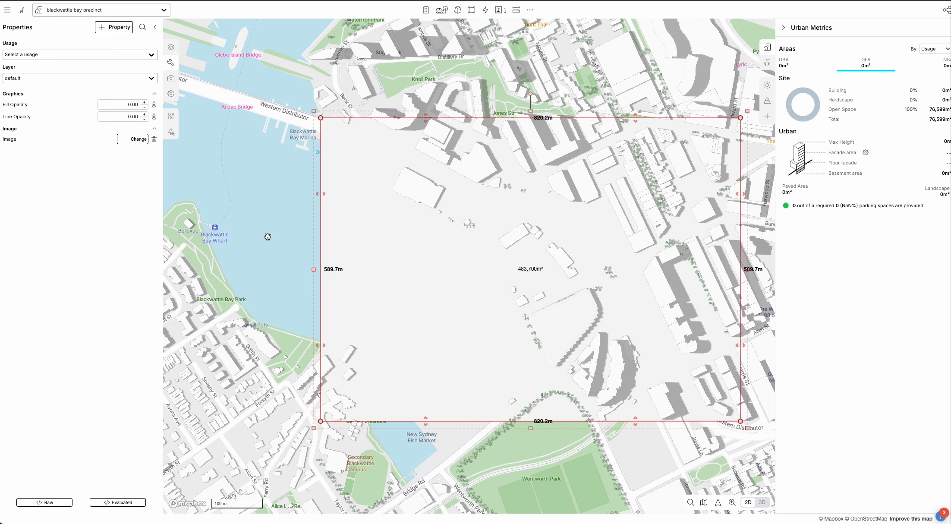
- Upload "Screenshot 2025-02-06 at 9.13.35 am" under the name "bw bay" and apply it as the rectangle's image
left_click(136, 140)
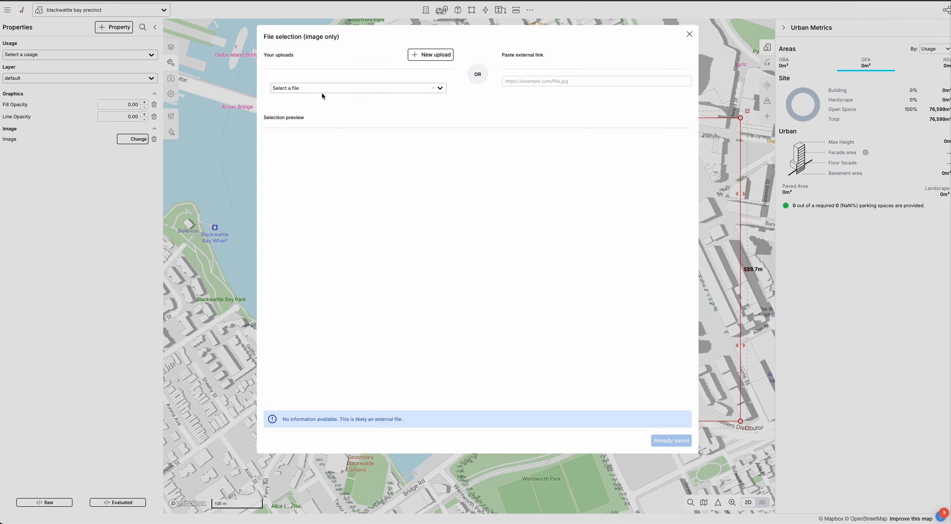
left_click(430, 55)
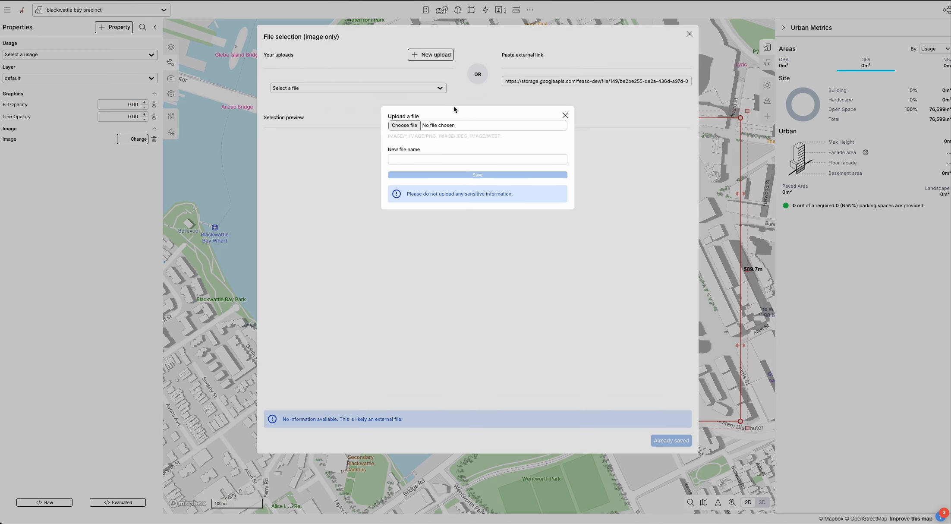
left_click(404, 125)
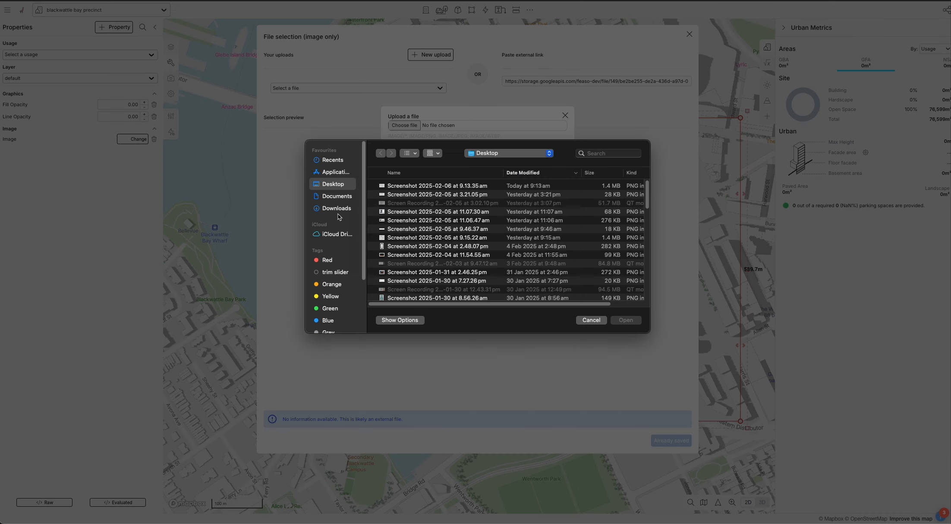
left_click(424, 188)
left_click(626, 320)
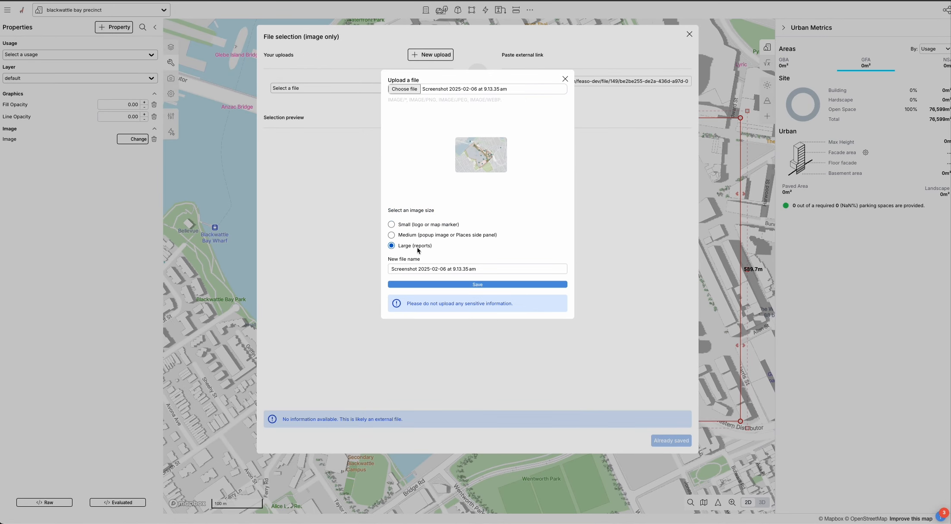
triple_click(387, 368)
type("bw bay")
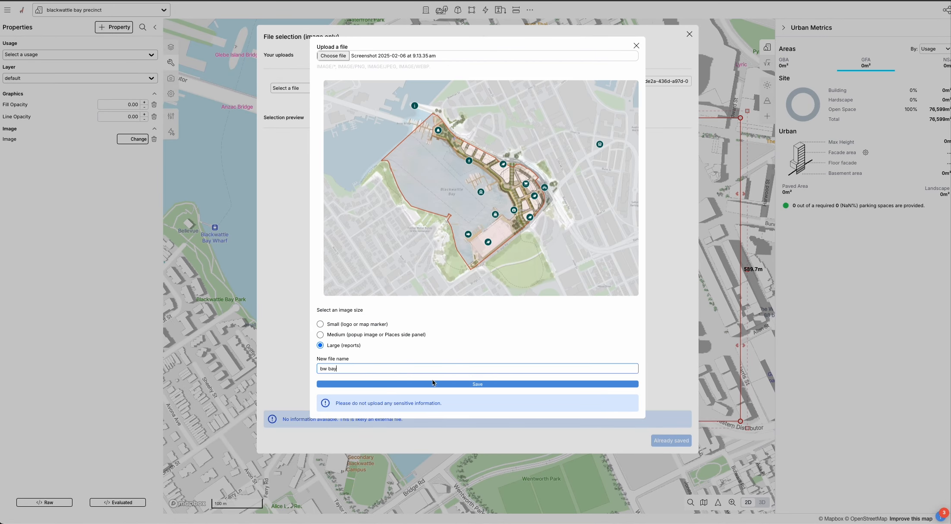
left_click(433, 383)
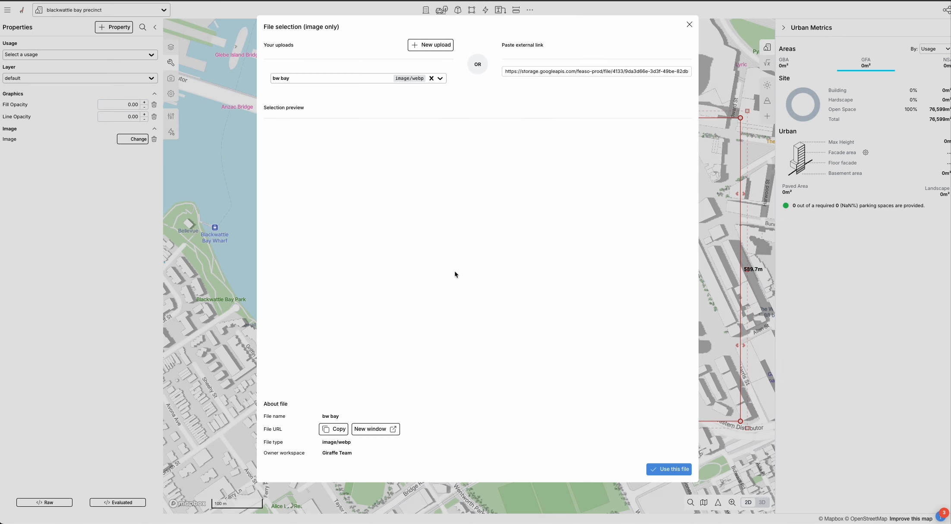
left_click(654, 443)
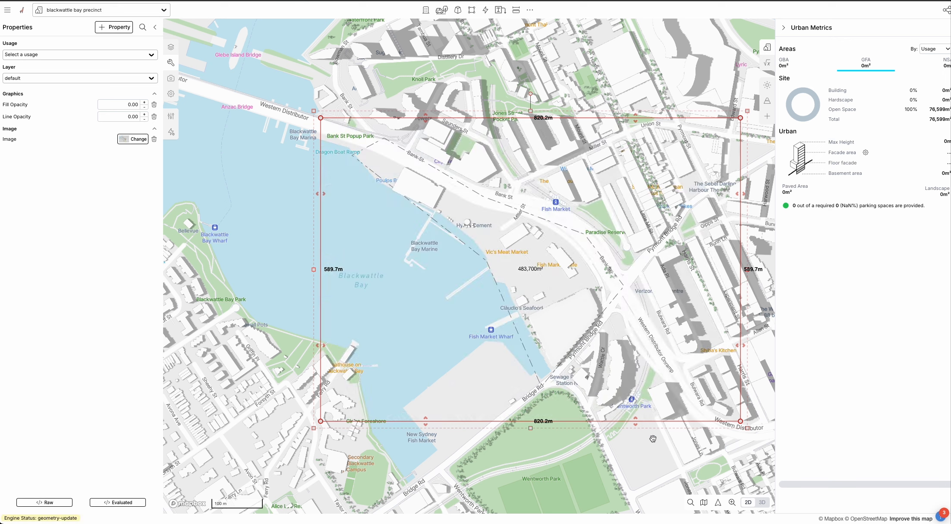
- Move the masterplan image over Blackwattle Bay and enlarge it to about 1,556 by 1,119 m to match the map scale
left_click_drag(487, 334, 439, 349)
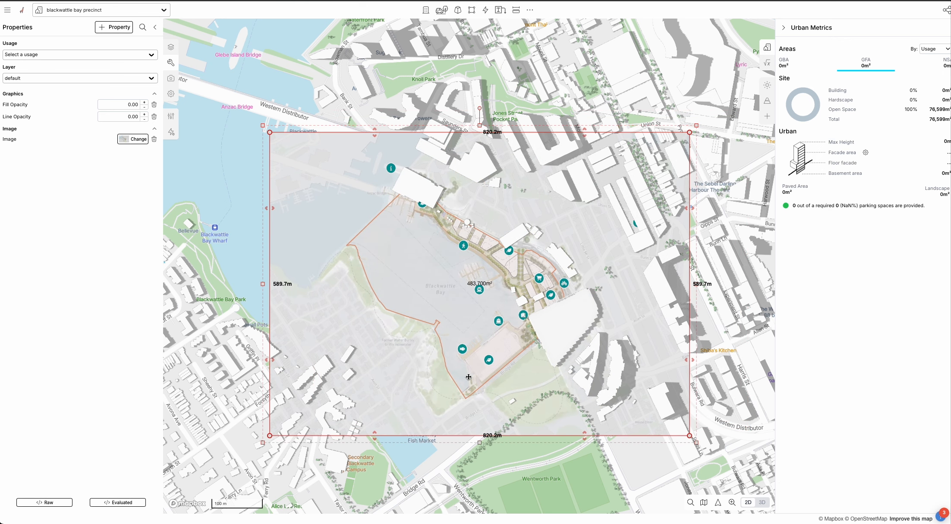
left_click_drag(469, 377, 558, 483)
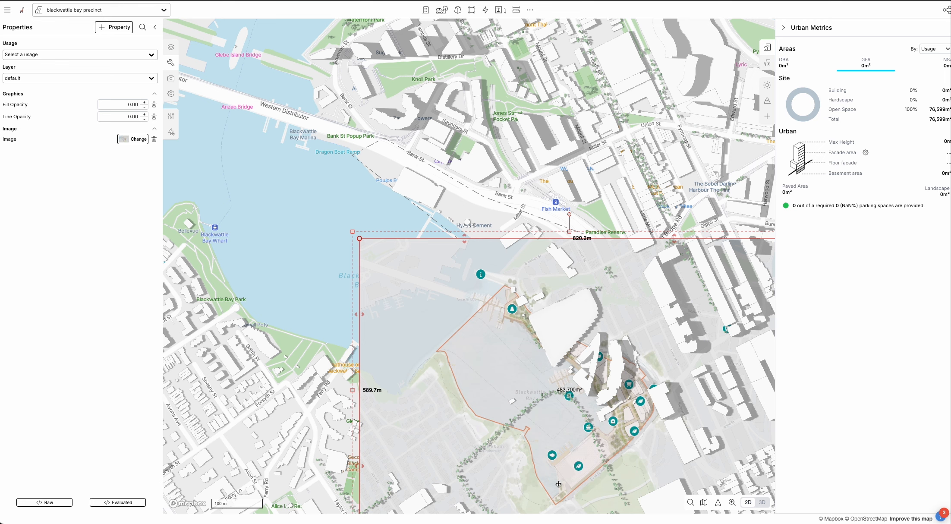
left_click_drag(559, 484, 372, 310)
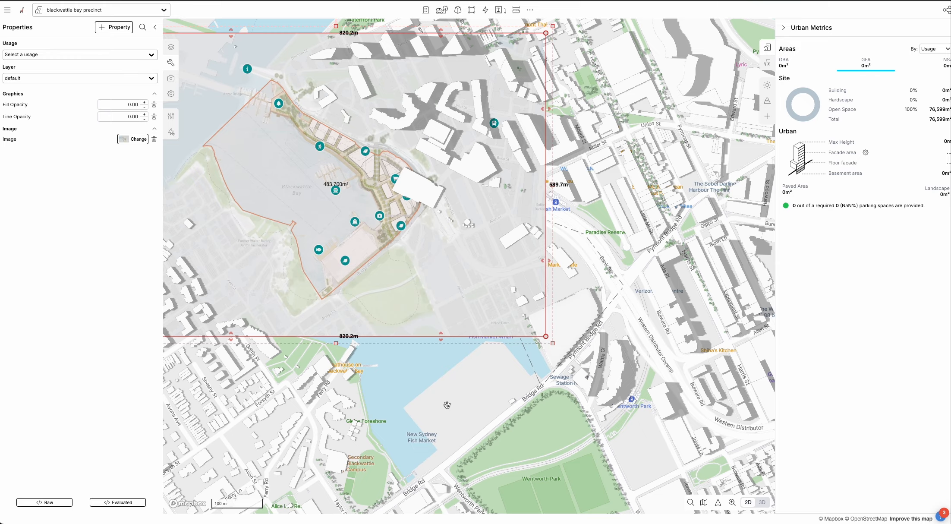
scroll(447, 405, "down", 5)
left_click_drag(508, 375, 712, 522)
left_click_drag(611, 454, 561, 435)
left_click(410, 95)
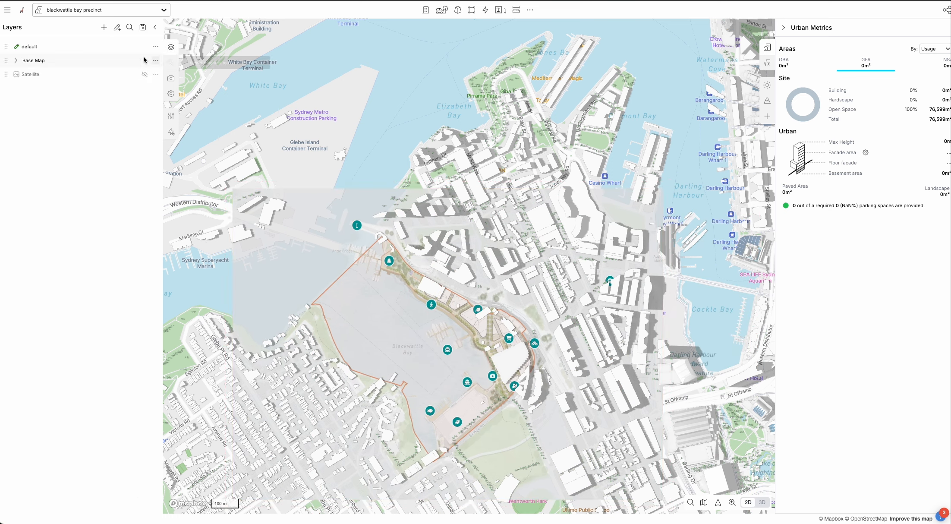
- Make the default layer semi-transparent and shift the masterplan image to line up with the bay's shoreline
left_click_drag(121, 46, 74, 58)
scroll(411, 364, "up", 3)
left_click(405, 343)
mouse_move(406, 343)
left_mouse_down()
mouse_move(380, 318)
mouse_move(409, 330)
left_mouse_up()
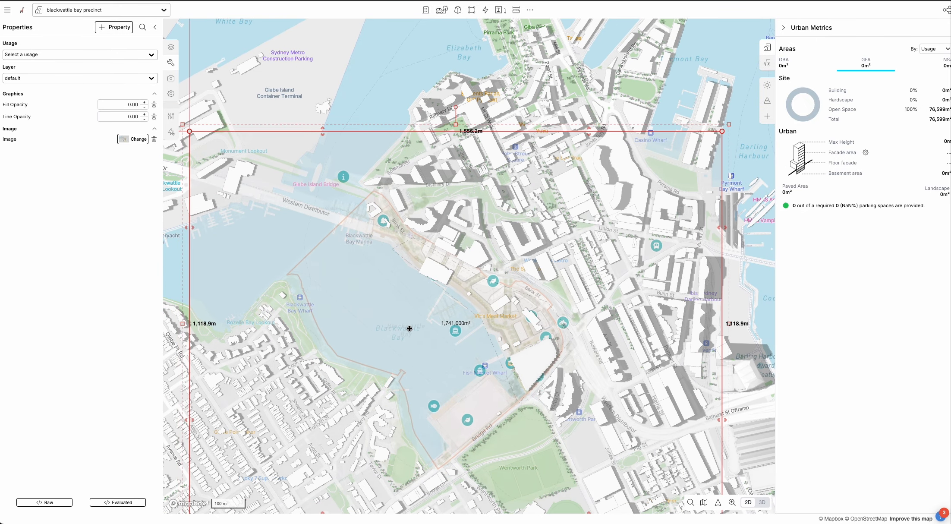
left_click_drag(314, 296, 309, 303)
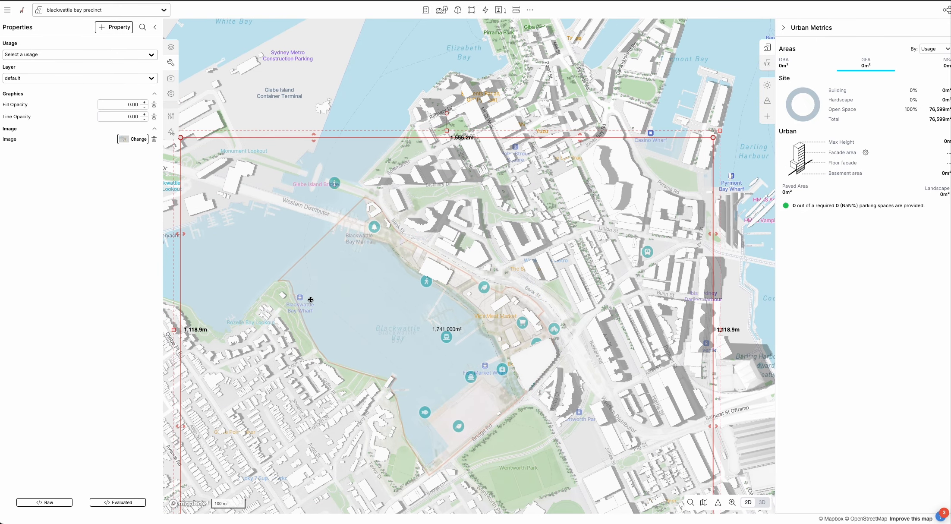
mouse_move(417, 294)
left_mouse_down()
mouse_move(414, 283)
mouse_move(414, 294)
left_mouse_up()
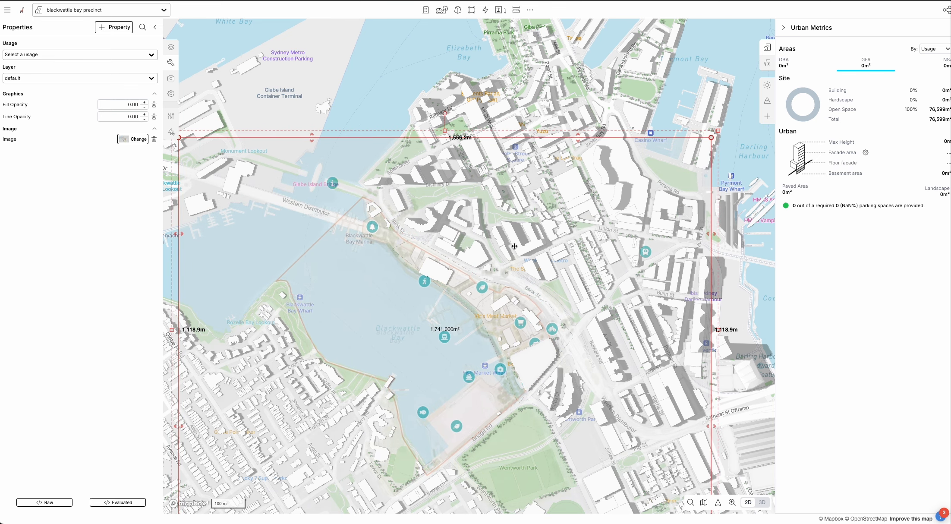
- Adjust the image's eastern, northern and western edges to a size of about 1,545 by 1,117 m
scroll(514, 246, "down", 1)
left_click(171, 46)
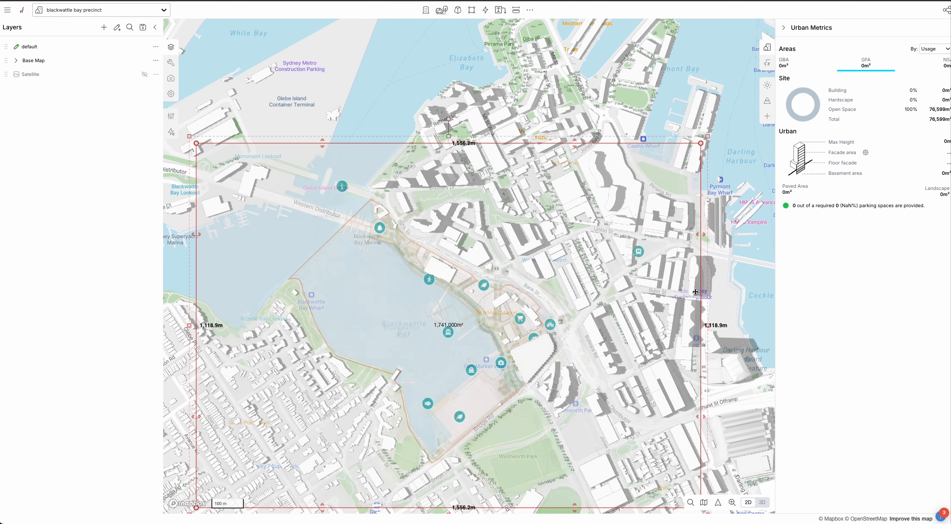
left_click_drag(699, 235, 694, 234)
left_click_drag(322, 141, 320, 144)
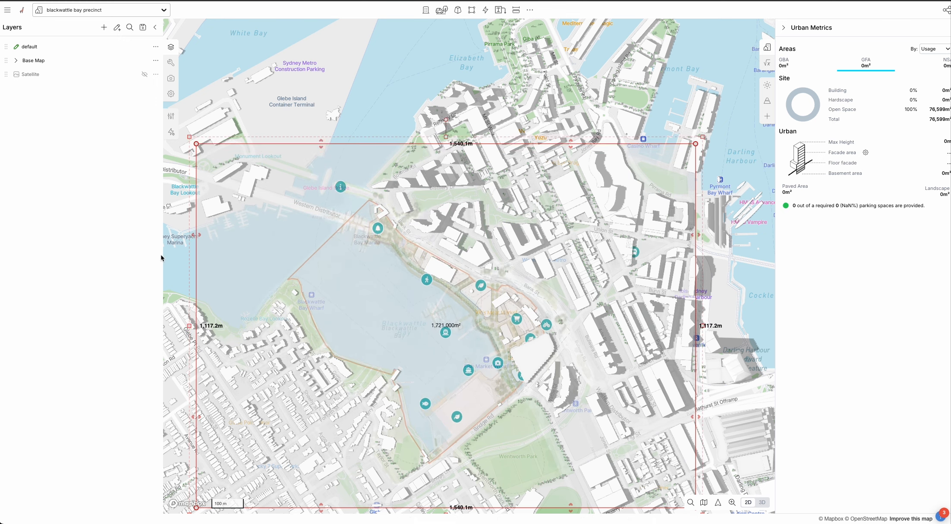
left_click_drag(198, 233, 195, 234)
- Pull the image's southern edge north to fit the overlay to the streets around Wentworth Park
scroll(218, 263, "down", 4)
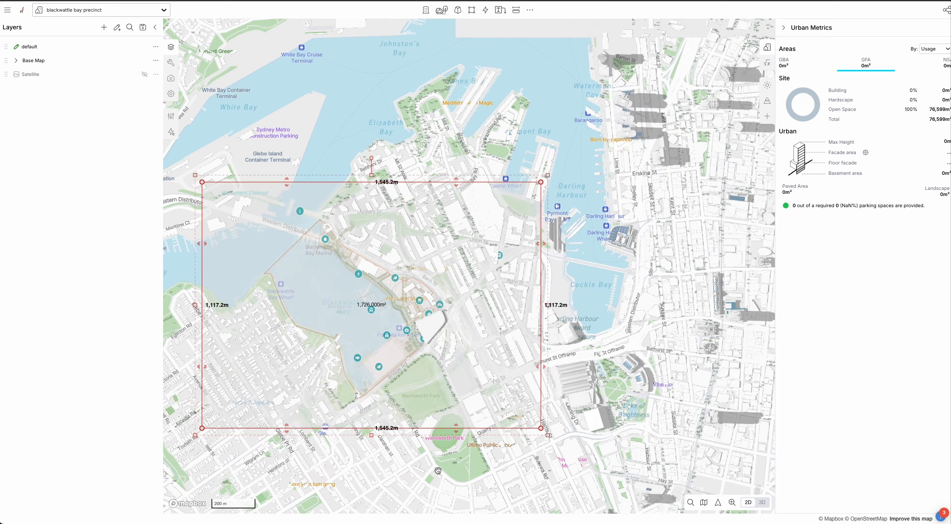
left_click_drag(345, 454, 362, 415)
scroll(361, 415, "up", 4)
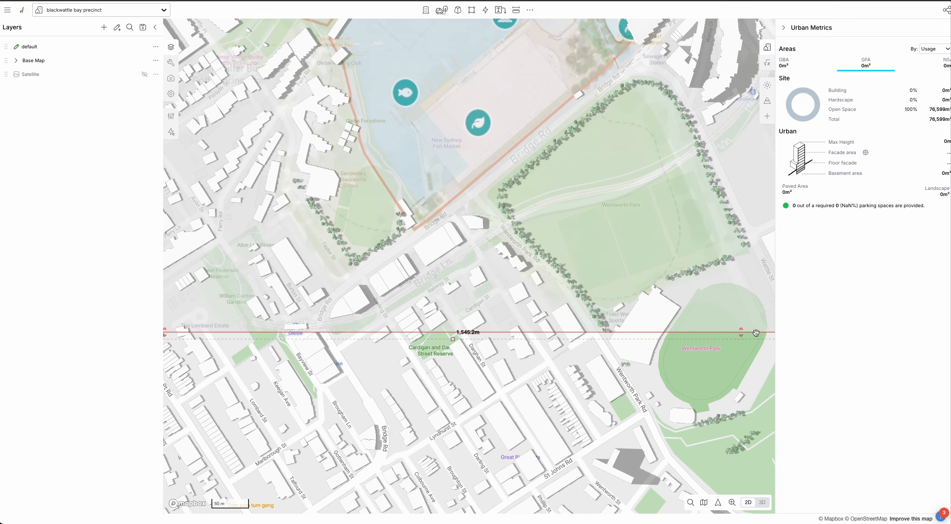
left_click_drag(741, 333, 744, 308)
scroll(624, 172, "down", 3)
left_click_drag(624, 173, 582, 270)
- Realign the image with Bridge Rd and the shoreline, and move its southern edge north by about 17 m
left_click(485, 275)
scroll(485, 274, "up", 5)
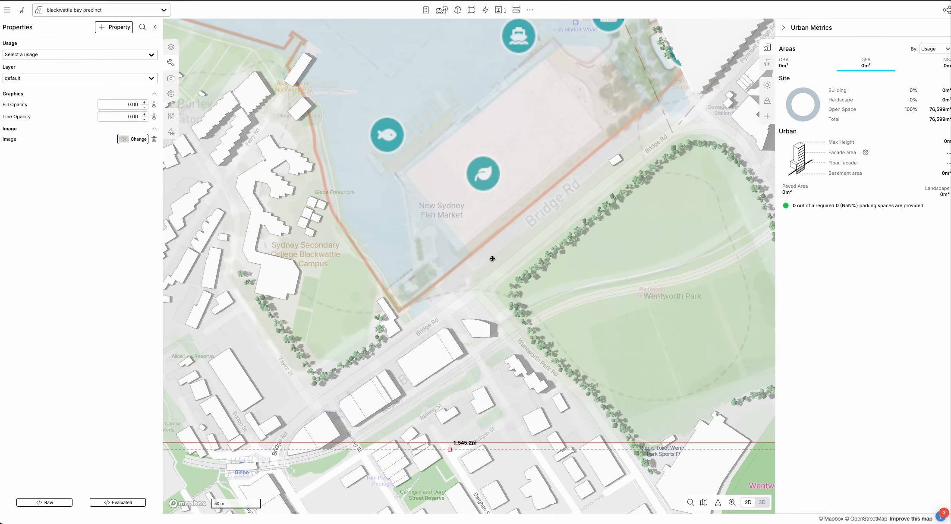
scroll(493, 257, "down", 2)
left_click_drag(506, 242, 500, 237)
scroll(501, 241, "down", 4)
left_click_drag(636, 437, 605, 449)
left_click_drag(663, 374, 663, 364)
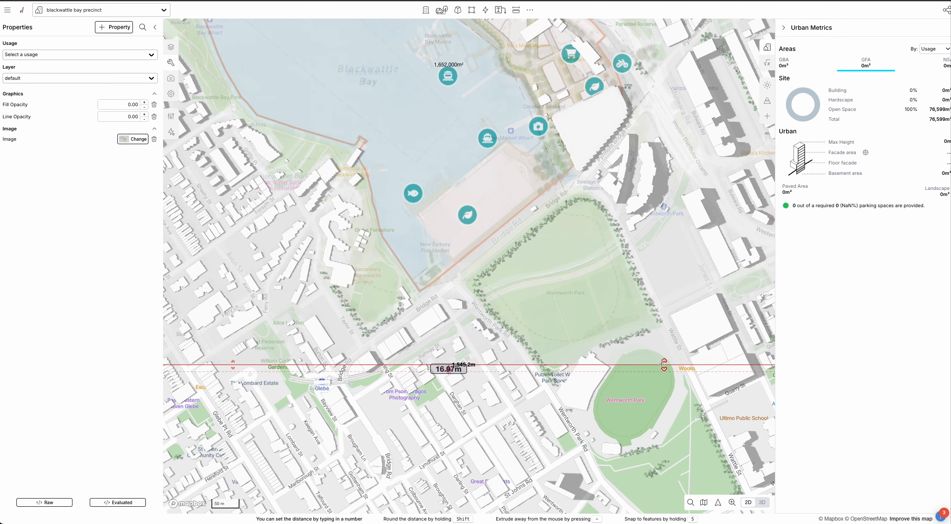
left_click_drag(527, 270, 532, 274)
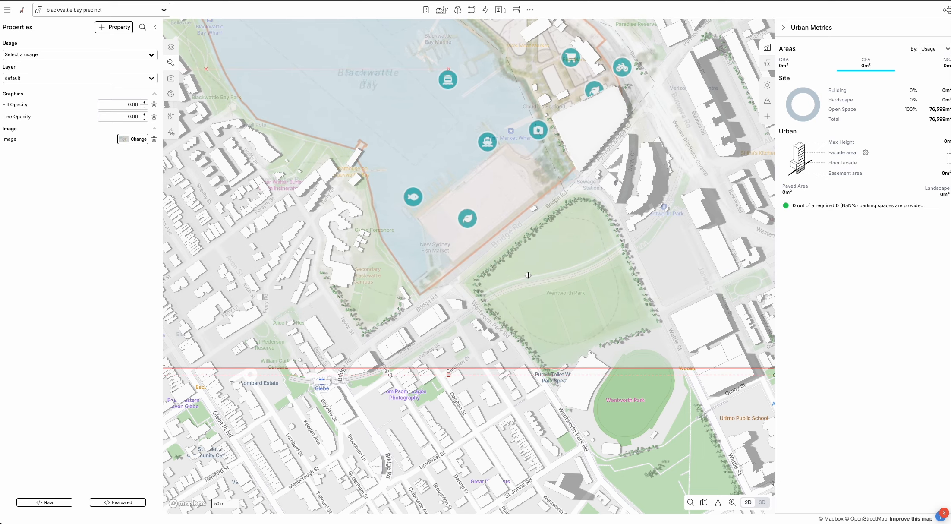
- Extend the image's western and northern edges to a size of about 1,558 by 1,082 m
scroll(518, 310, "down", 3)
left_click_drag(467, 387, 474, 402)
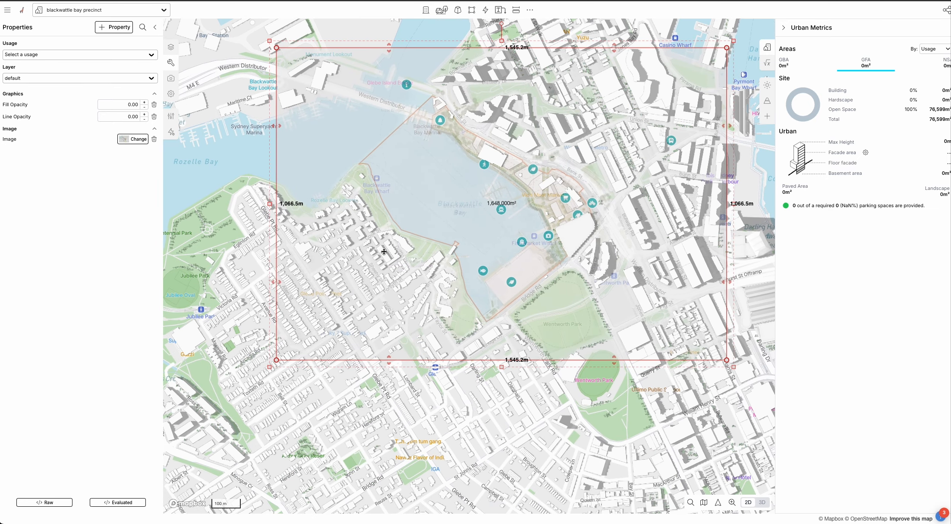
left_click_drag(279, 125, 272, 126)
left_click_drag(386, 47, 386, 45)
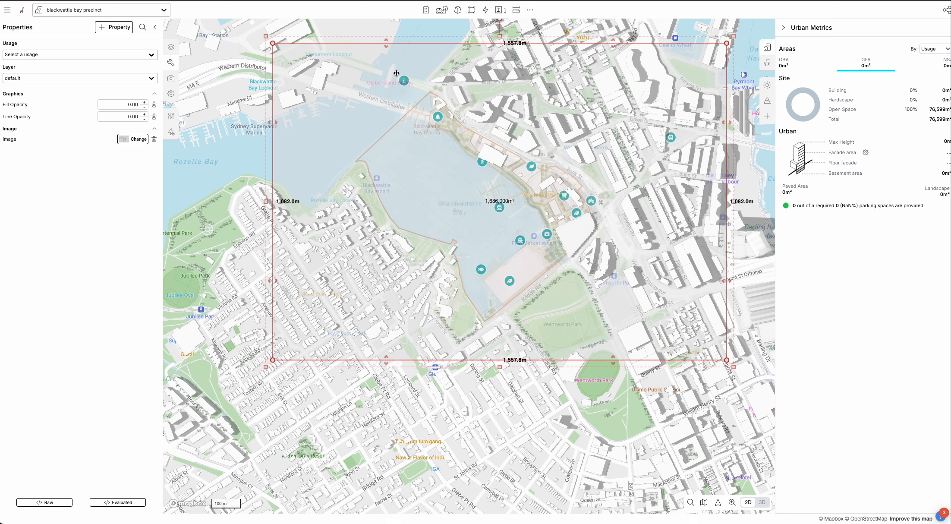
- Rename the default layer to "reference scheme" and set its opacity to 100%
left_click(211, 85)
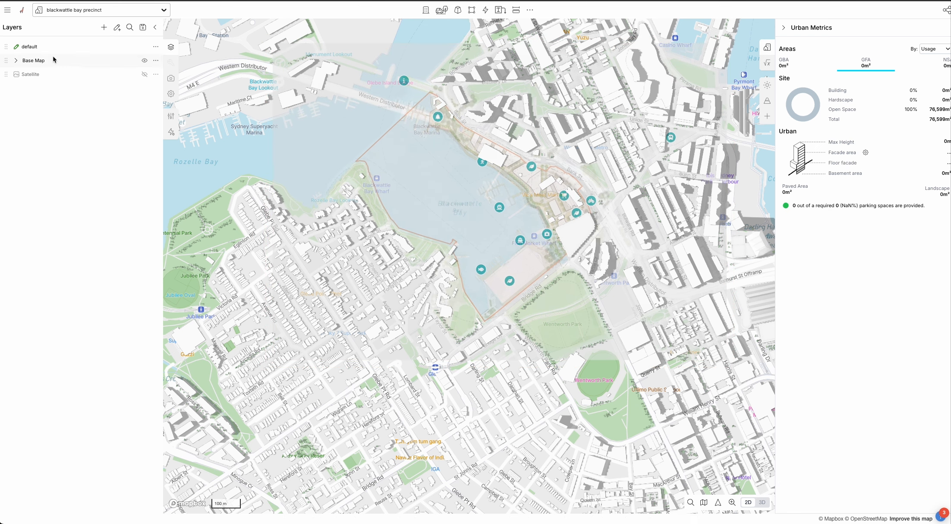
double_click(31, 47)
key("Return")
double_click(31, 46)
type("reference")
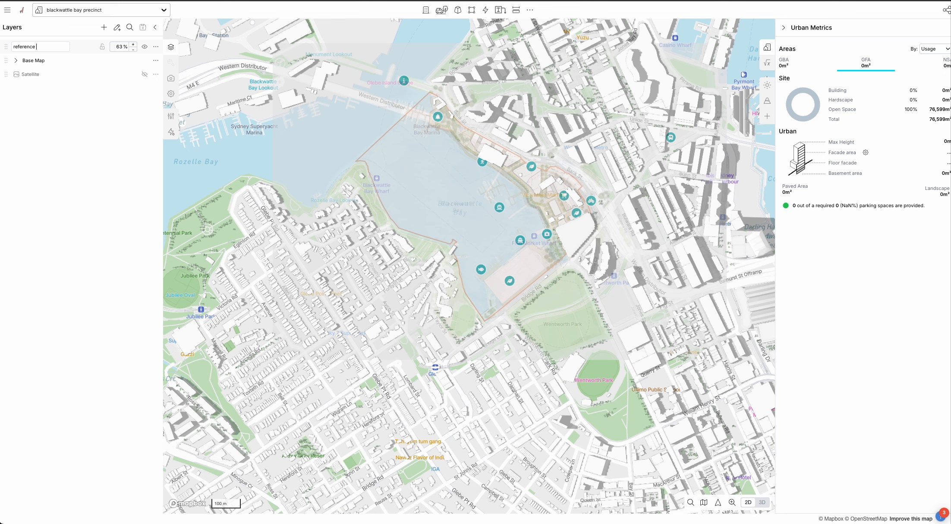
type(" scheme")
key("Return")
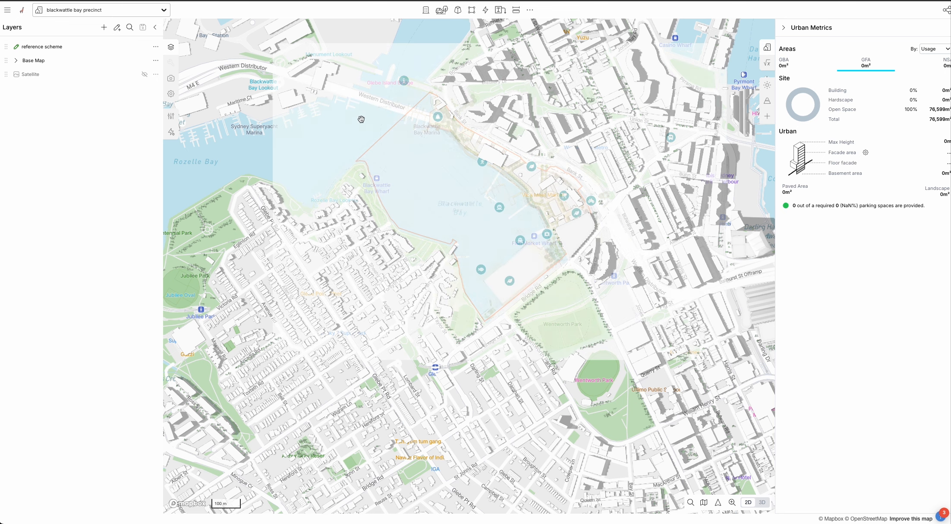
mouse_move(132, 51)
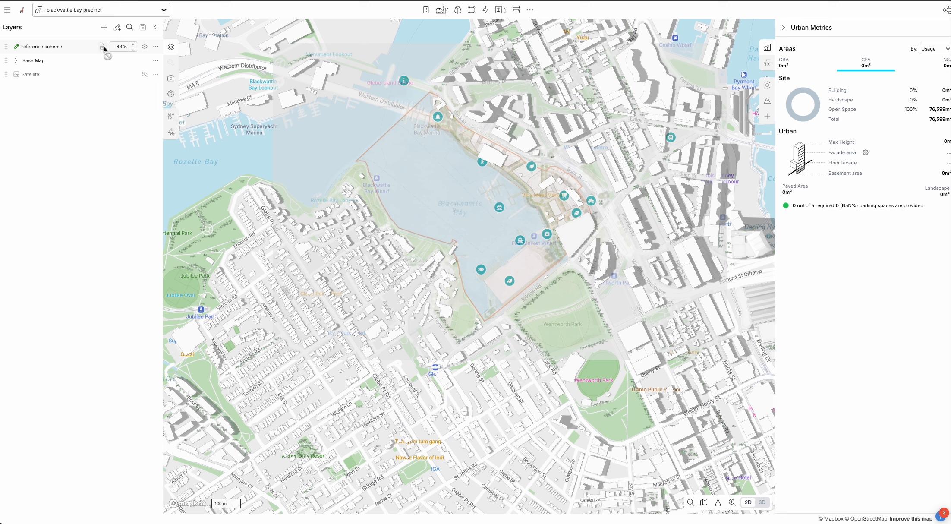
left_click_drag(120, 49, 155, 52)
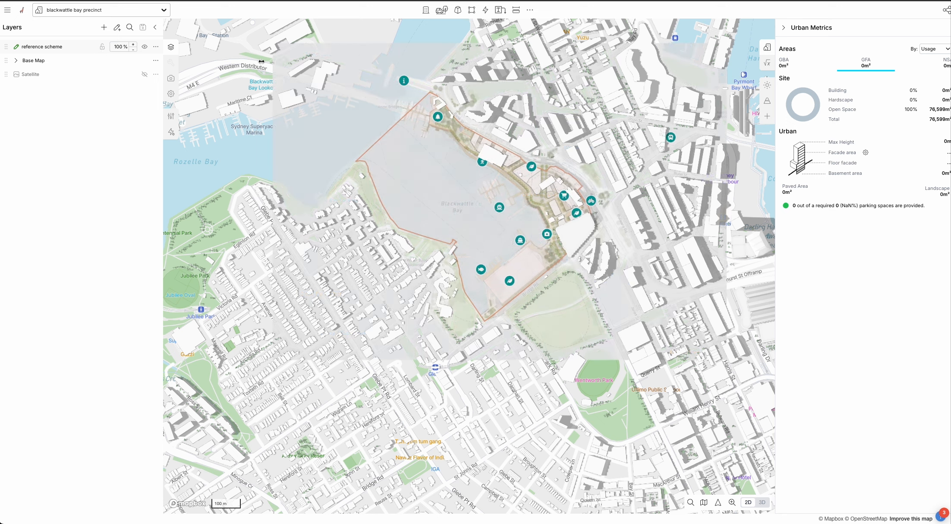
- Hide the Base Map's POI Labels, Transit Labels and Map Labels sublayers
left_click(17, 61)
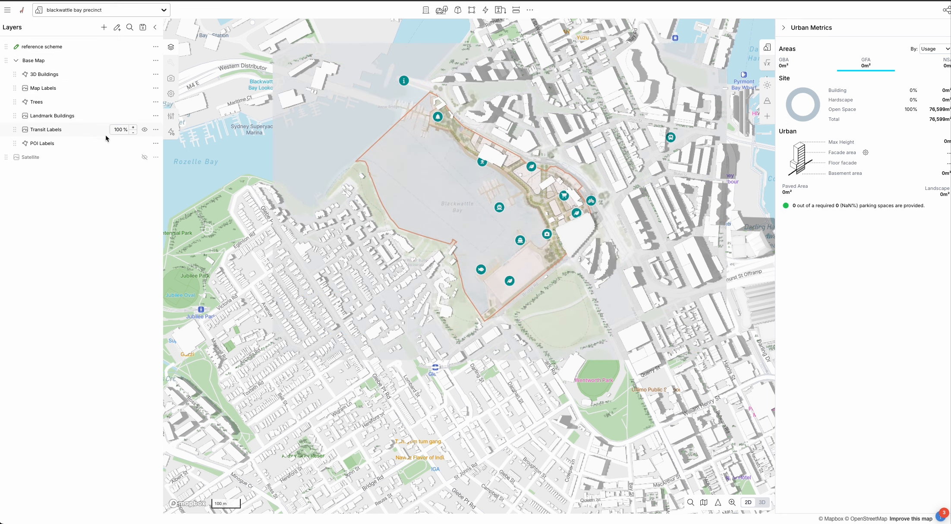
left_click(145, 144)
left_click(145, 129)
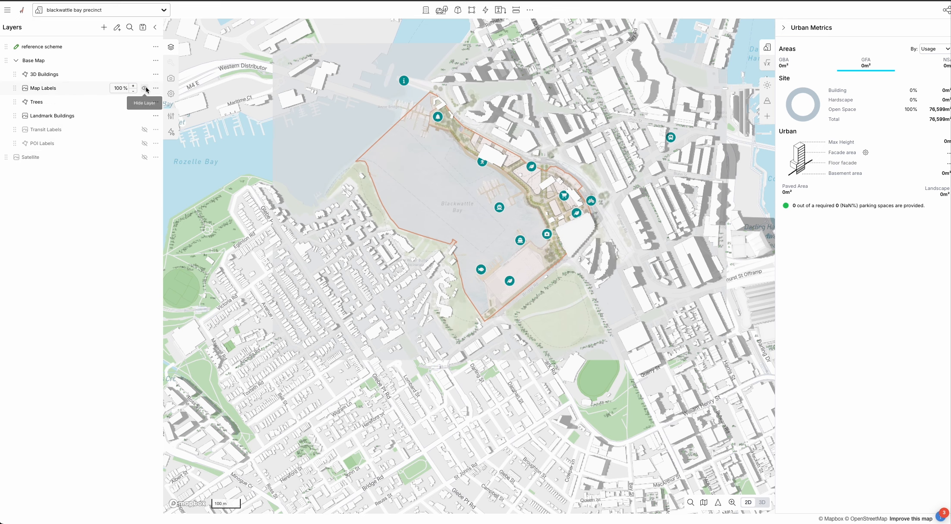
left_click(145, 88)
left_click_drag(292, 104, 270, 132)
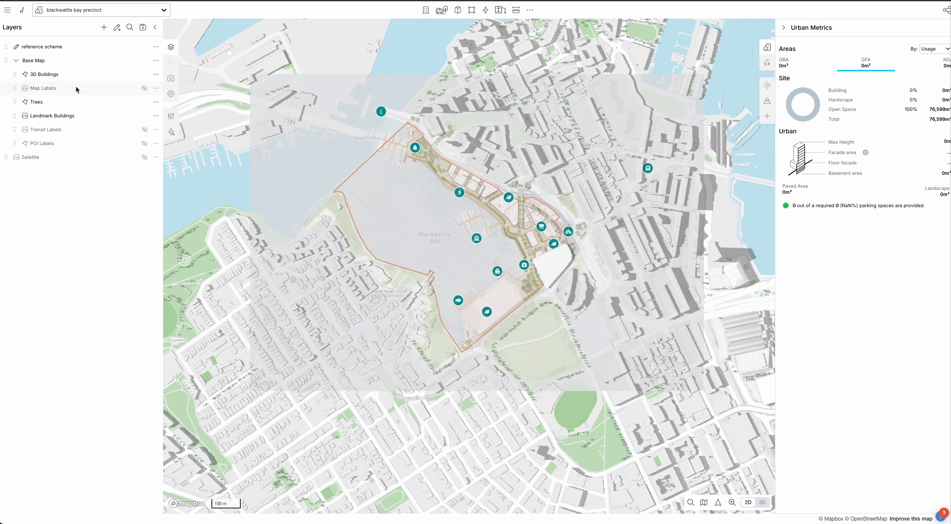
left_click_drag(542, 420, 521, 440)
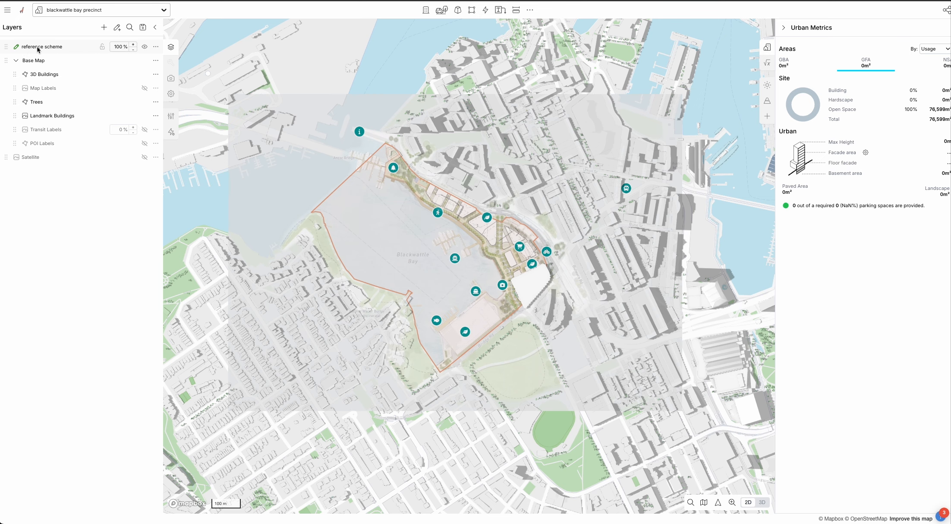
- Lock the reference scheme layer and add a new layer above it for the model
left_click(115, 28)
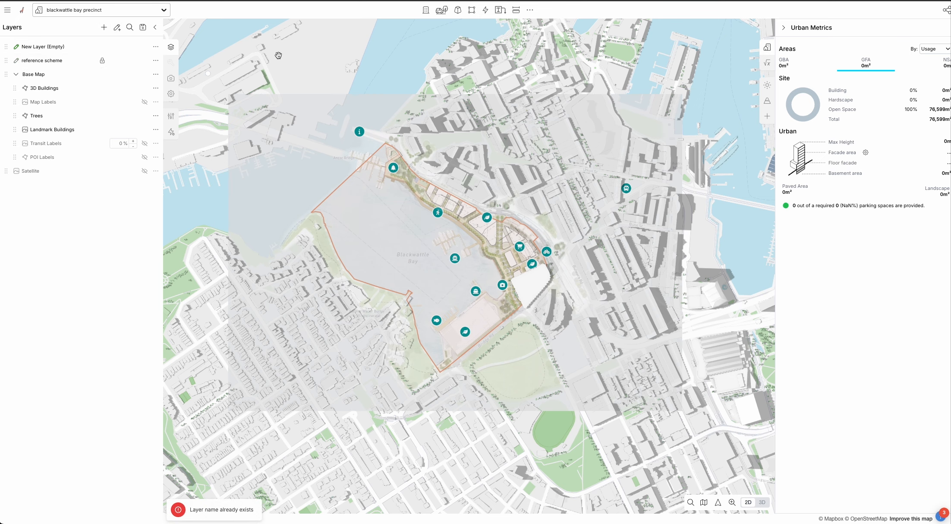
left_click_drag(388, 237, 359, 236)
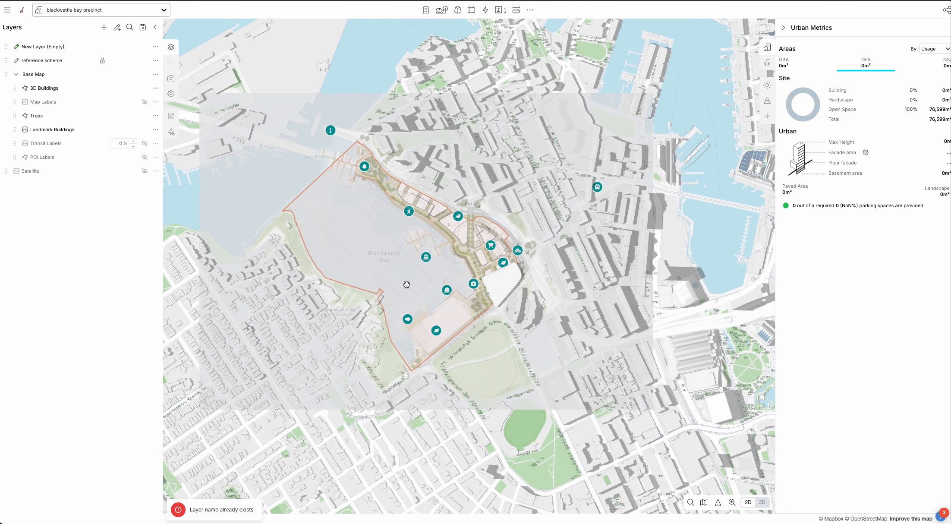
scroll(433, 274, "up", 5)
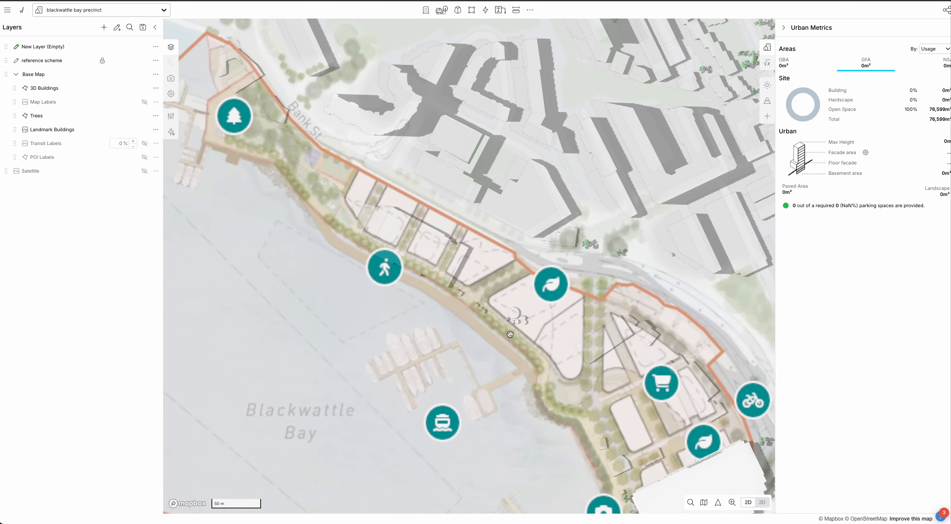
left_click_drag(510, 334, 502, 333)
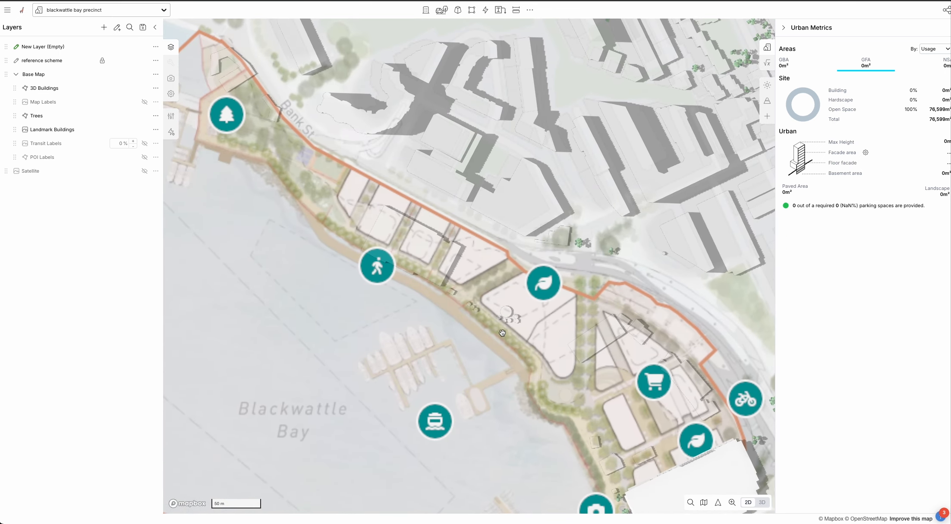
scroll(502, 333, "down", 3)
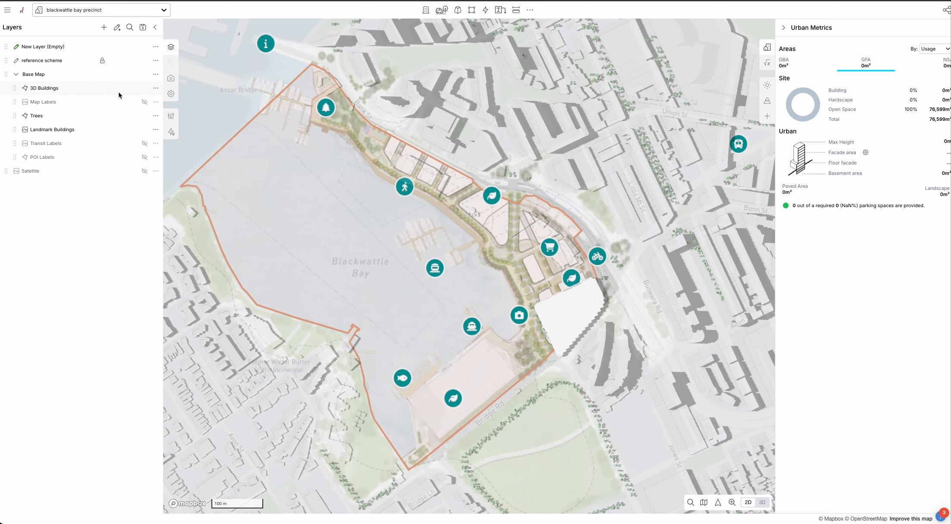
- Fade the 3D Buildings layer to a low opacity and inspect the Sydney Fish Market landmark model in 3D
left_click_drag(121, 88, 71, 91)
left_click_drag(529, 320, 510, 321)
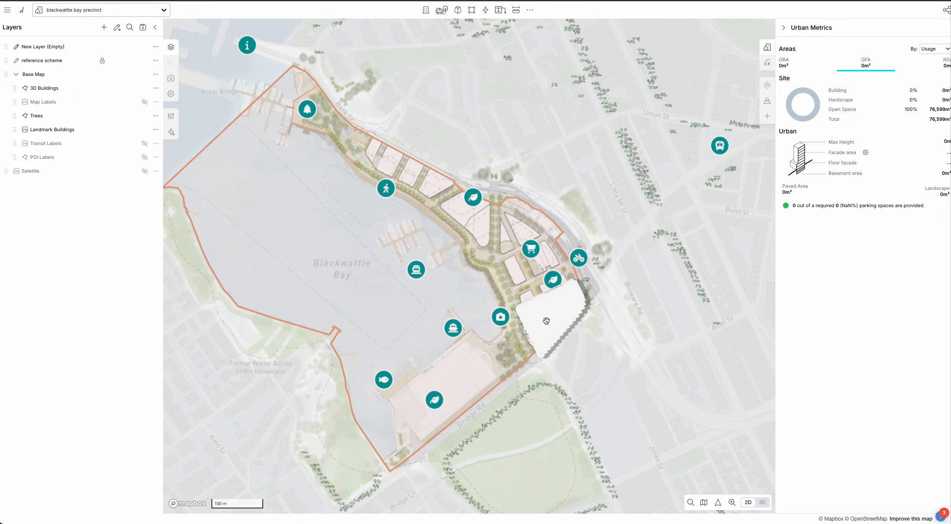
key("3")
scroll(555, 311, "up", 5)
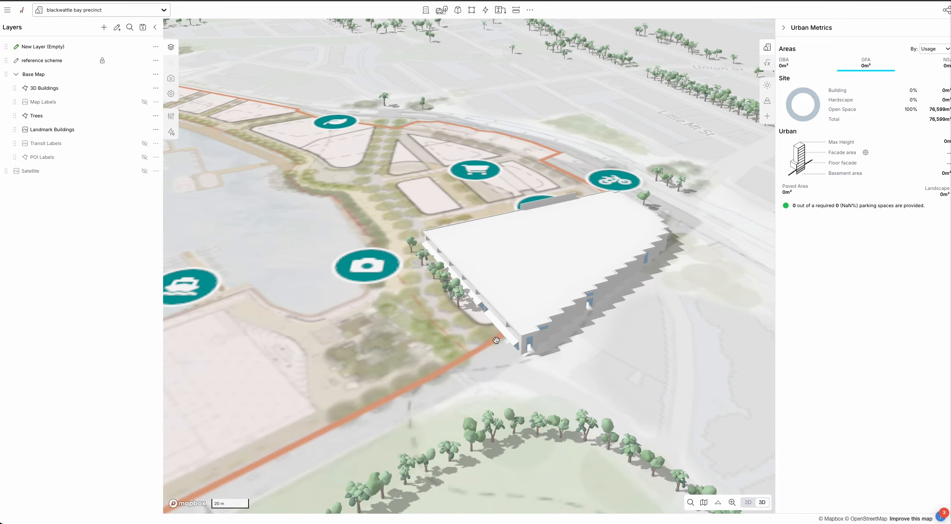
right_click_drag(391, 321, 437, 256)
right_click_drag(601, 281, 440, 278)
scroll(316, 280, "up", 5)
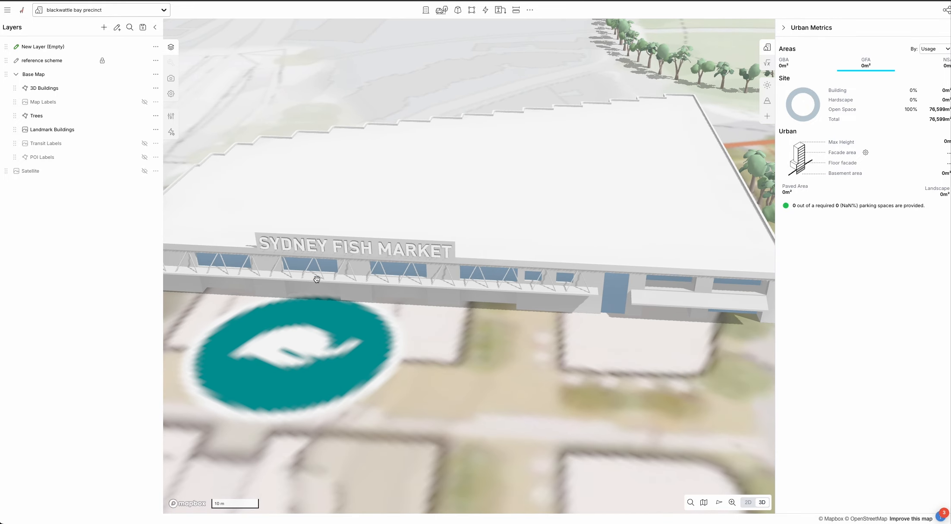
- Hide the Landmark Buildings and 3D Buildings layers and return to the 2D view of the masterplan
left_click(145, 130)
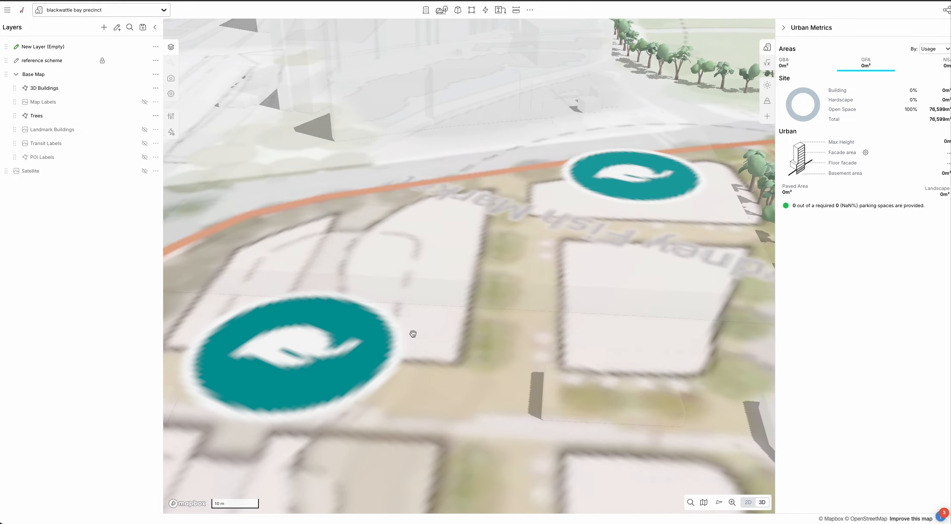
scroll(421, 302, "down", 5)
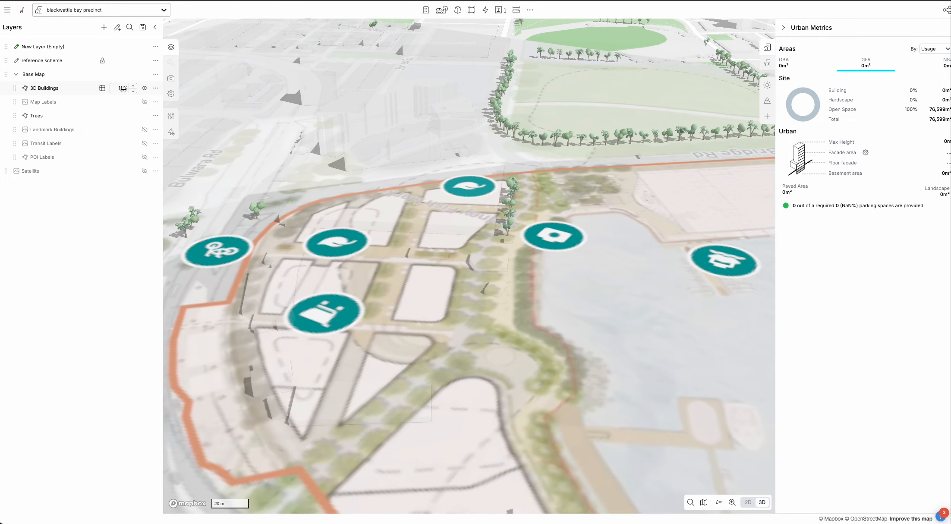
left_click(145, 88)
key("2")
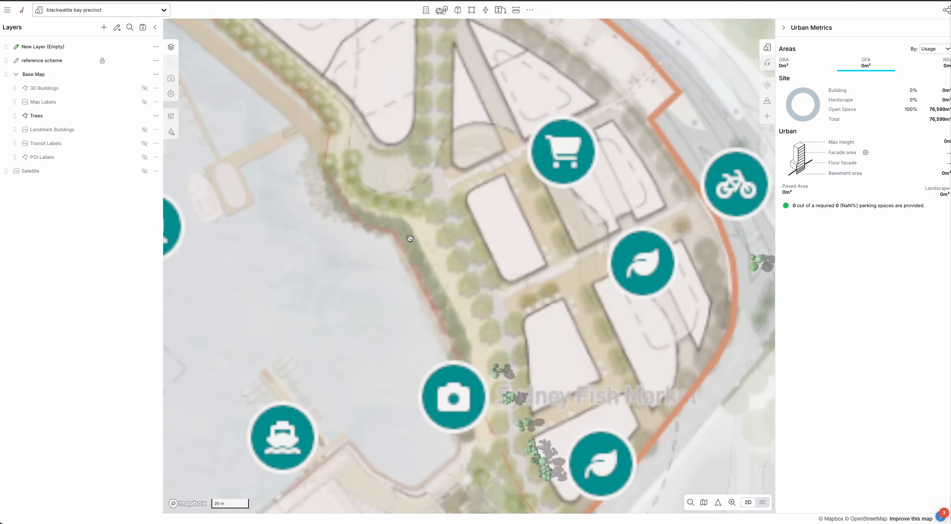
scroll(412, 238, "down", 5)
left_click_drag(411, 237, 444, 271)
- Rename the new empty layer to "ref model"
mouse_move(58, 64)
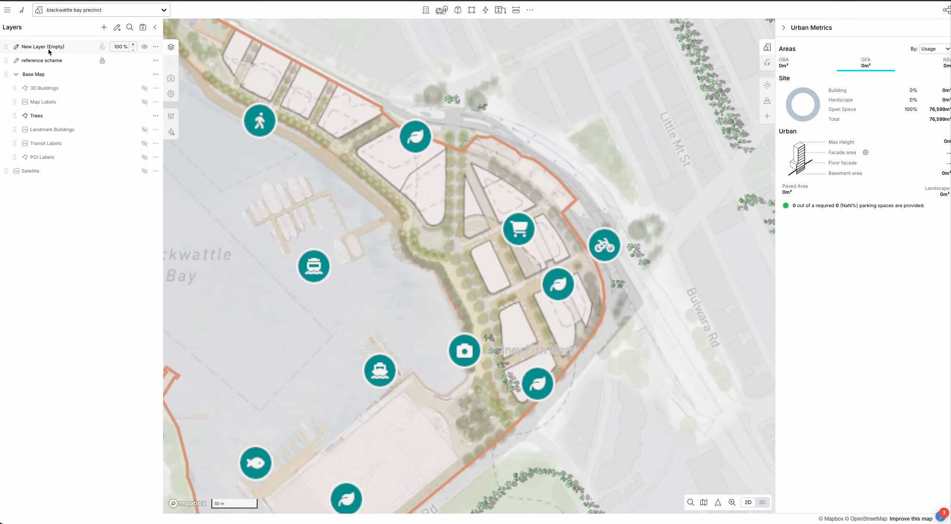
double_click(47, 47)
key("Return")
- Draw a four-sided footprint with sides of about 21, 43, 25 and 30 m over the north-westernmost building plot along Bank St
left_click_drag(253, 58, 313, 179)
scroll(314, 179, "up", 5)
key("r")
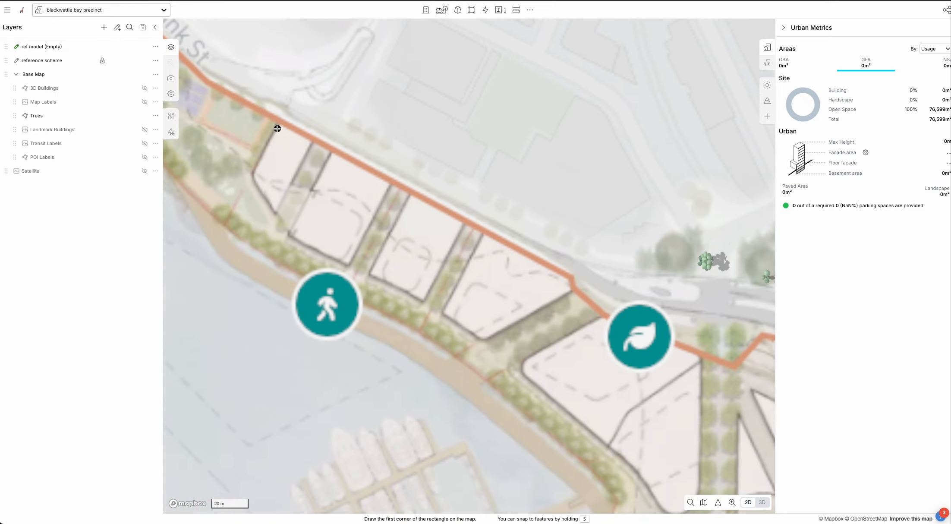
left_click(277, 125)
left_click(312, 142)
left_click(261, 206)
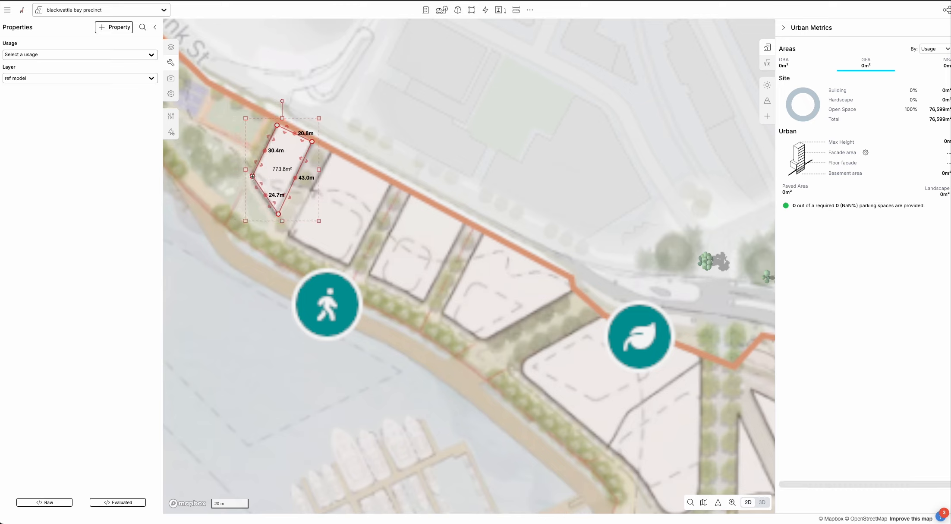
- Assign the Retail usage to the footprint and set its levels to 1
left_click(78, 54)
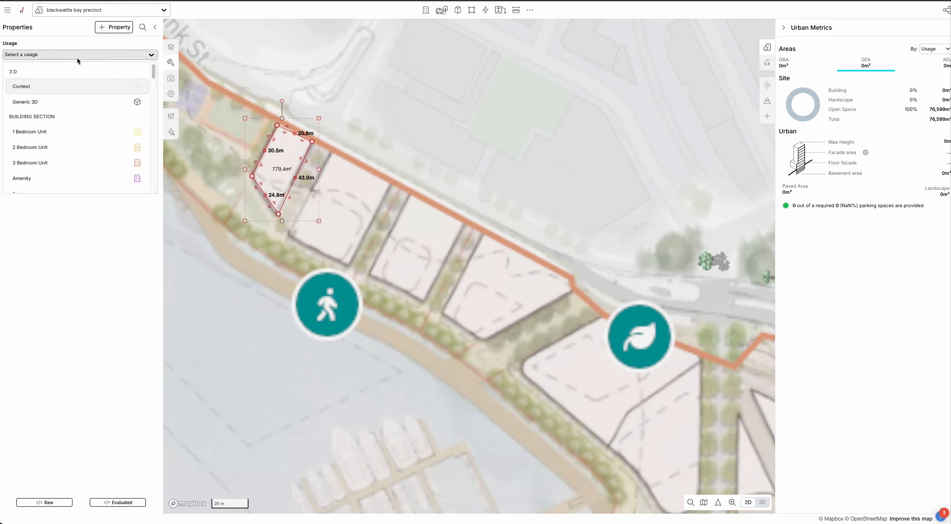
type("ret")
left_click(58, 102)
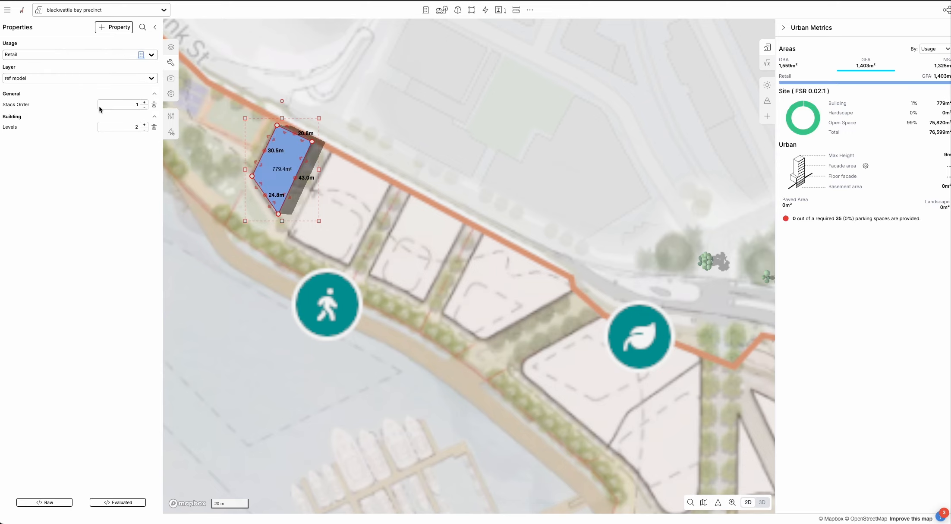
left_click(145, 130)
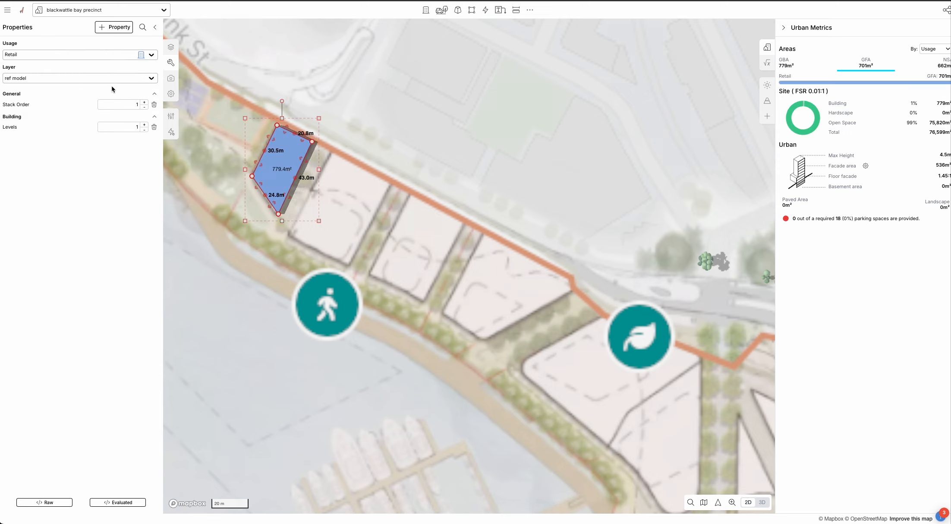
- Add the Corner Type property to the retail footprint, using fillet corners with a 5 m radius
left_click(113, 27)
type("cor")
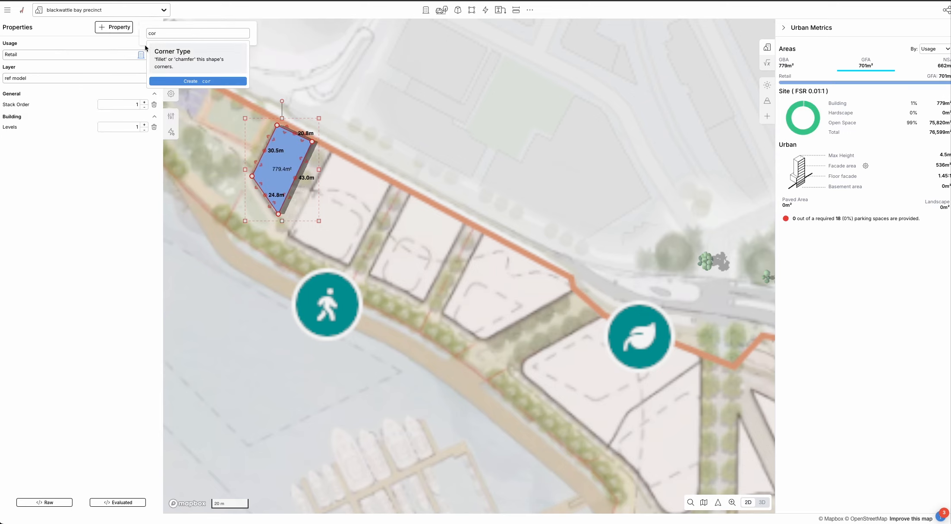
key("Return")
left_click(124, 150)
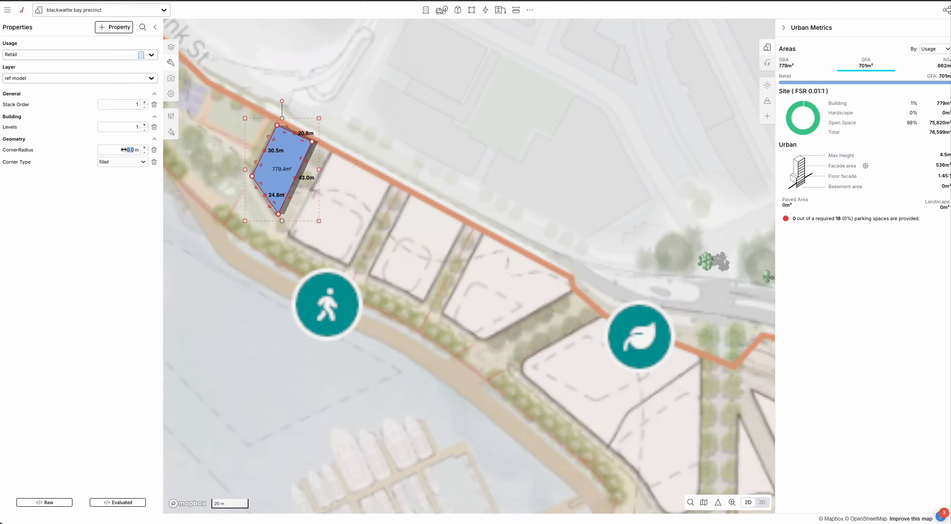
type("5")
- Add extra vertices along the footprint's eastern and northern edges, spaced closer towards the corners, to tighten the fillets there
left_click(295, 178)
left_click(286, 197)
left_click(283, 205)
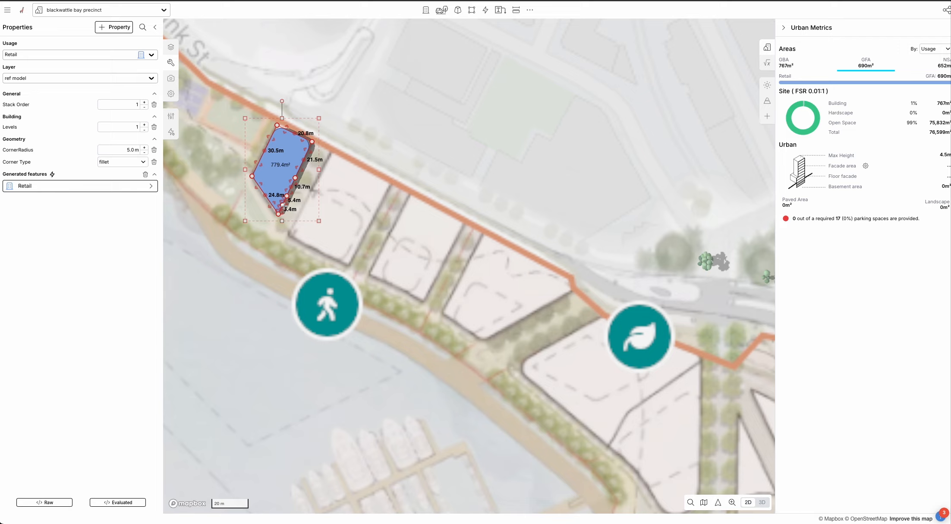
left_click(304, 159)
left_click(308, 151)
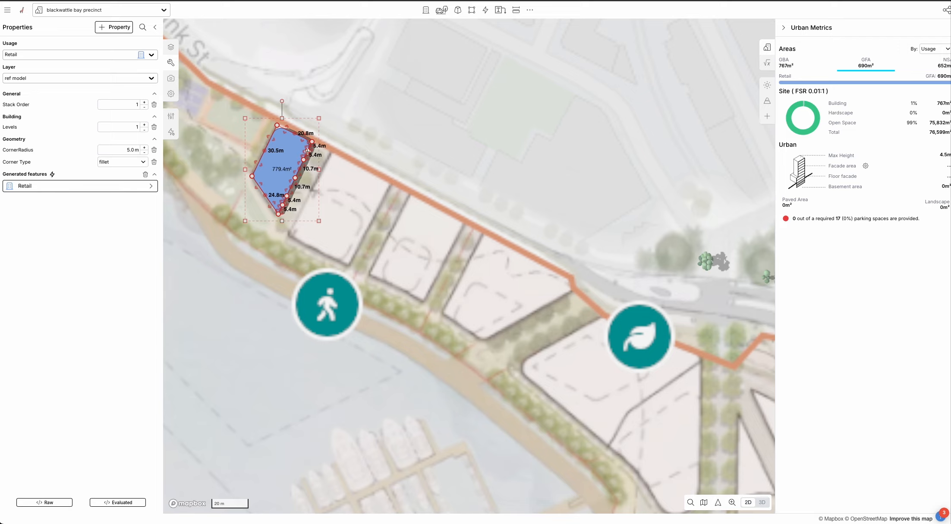
left_click(295, 133)
left_click(286, 128)
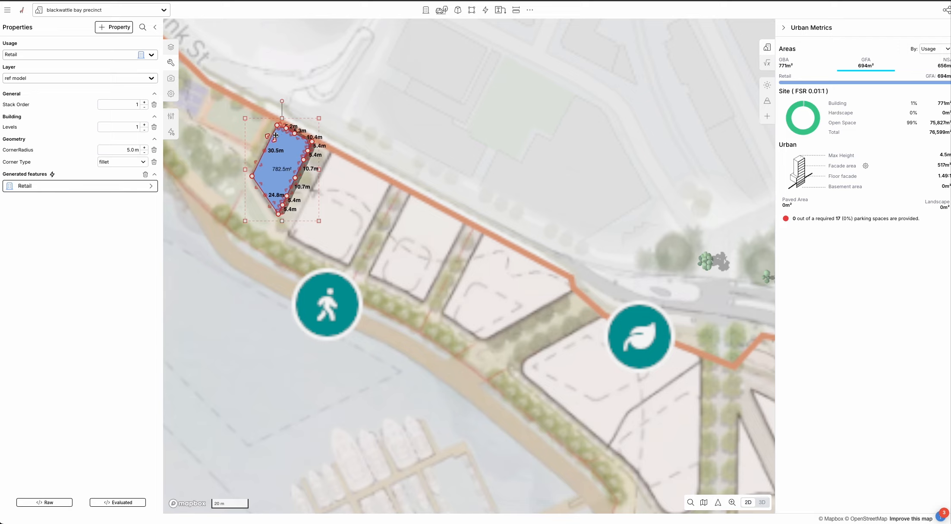
scroll(288, 126, "up", 5)
left_click(282, 127)
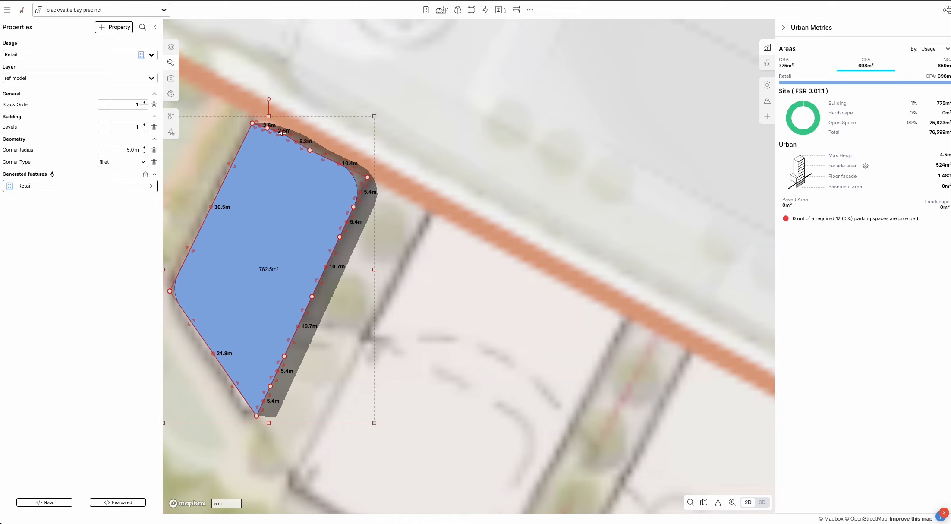
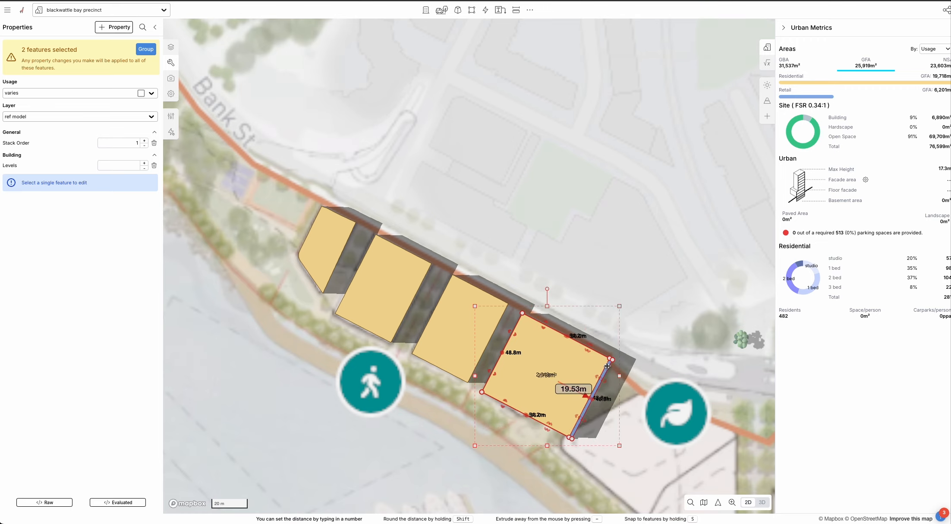
- Split the easternmost building's stacked volumes along a line from the eastern corner to the south-west edge and delete the cut-off southern part
left_click(616, 362)
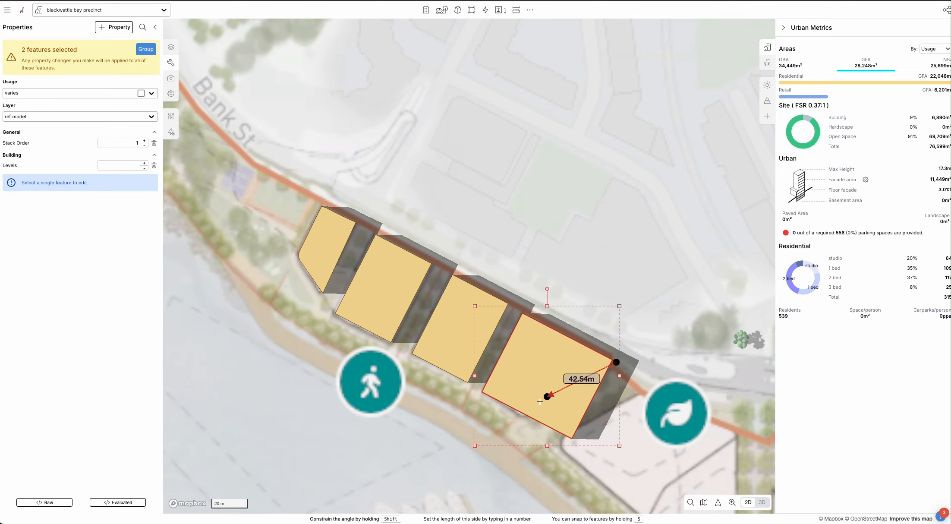
double_click(518, 419)
left_click_drag(576, 423, 571, 420, "shift")
key("Delete")
right_click_drag(568, 460, 449, 401)
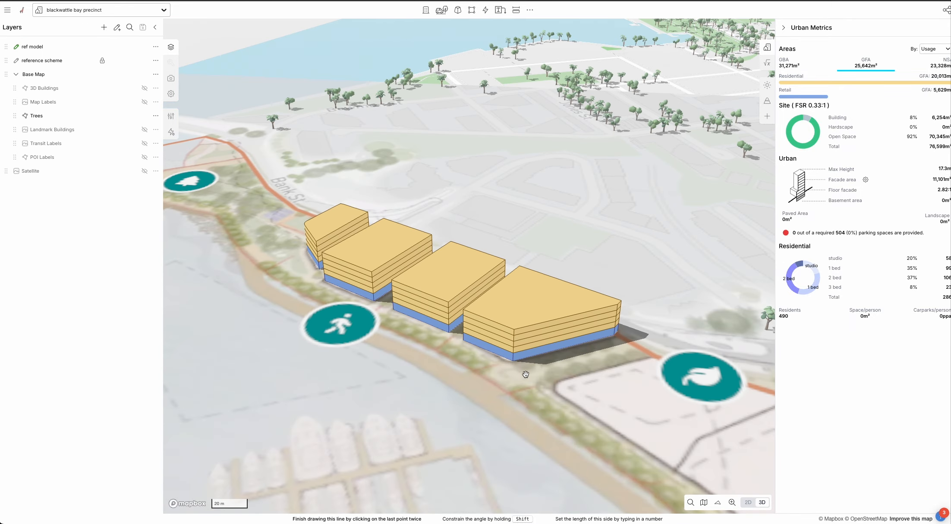
- Add the Corner Type property to both stacked volumes of the easternmost building, using fillet corners with a 5 m radius
left_click(514, 345)
left_click(114, 27)
type("cor")
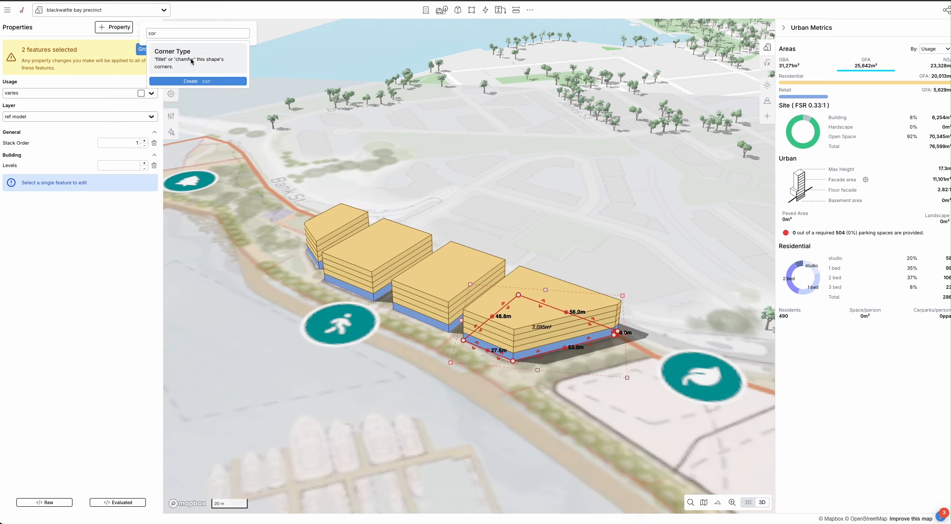
left_click(192, 61)
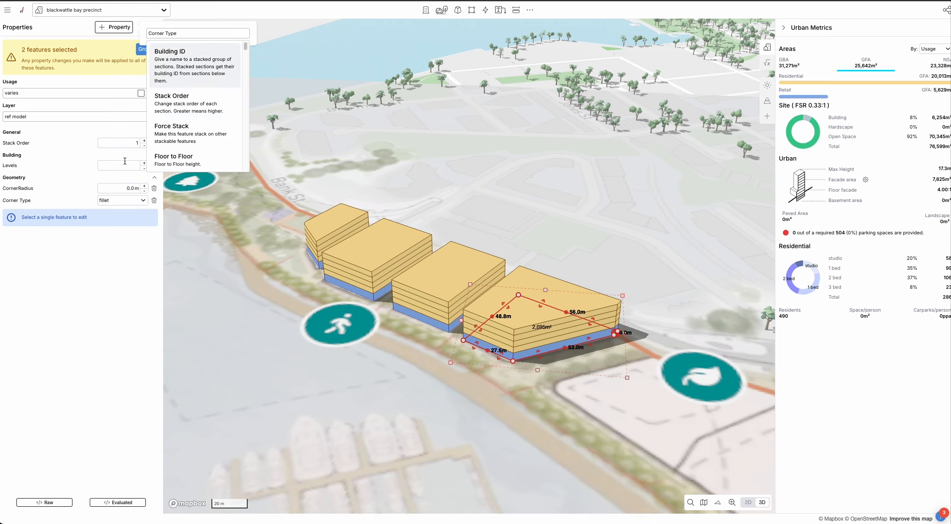
left_click(118, 187)
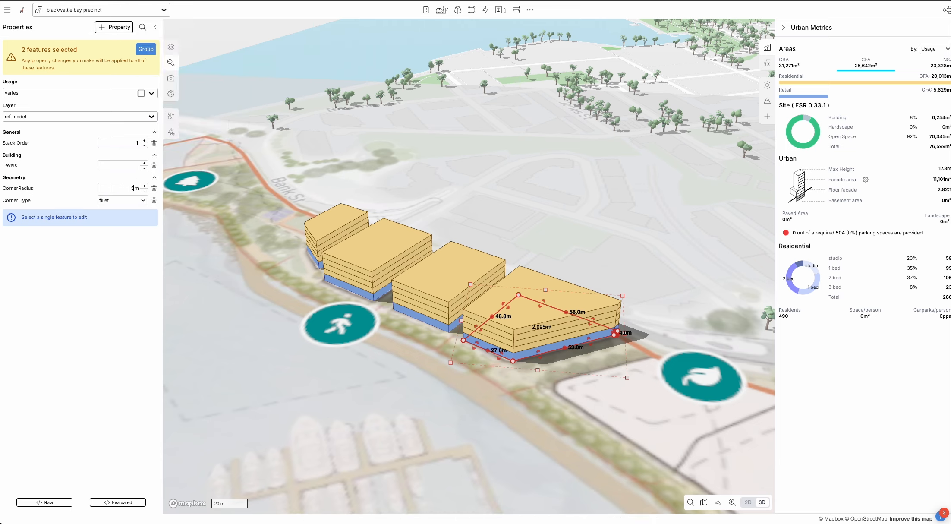
key("Return")
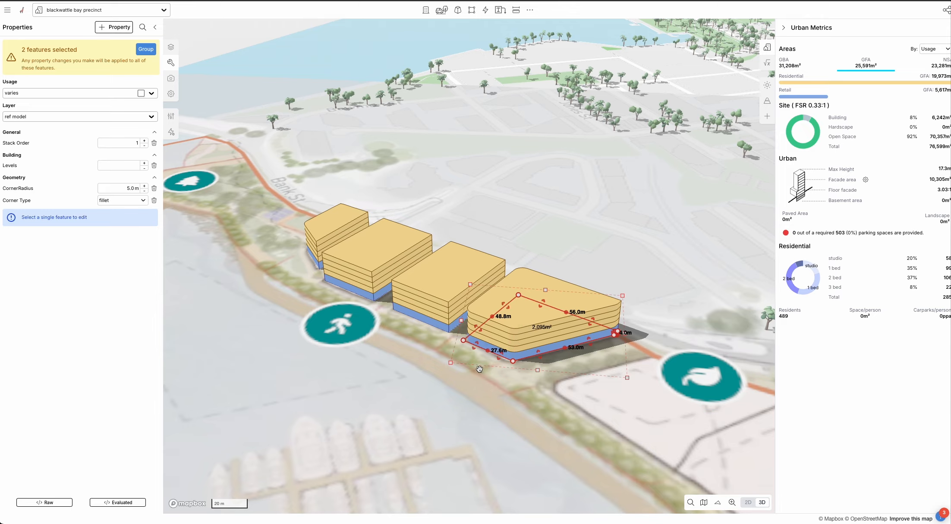
left_click(481, 370)
scroll(514, 354, "up", 5)
left_click(514, 351)
scroll(514, 351, "up", 2)
left_click_drag(459, 340, 478, 335)
right_click_drag(529, 394, 503, 370)
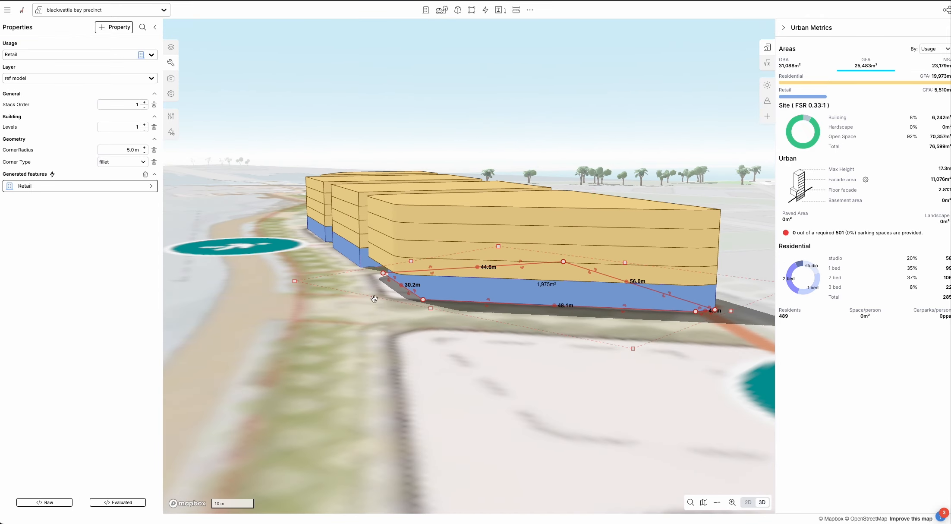
scroll(402, 259, "up", 5)
key("super+z")
- Lower the ref model layer's opacity in plan view until the masterplan's dashed tower outlines show through the buildings
scroll(472, 306, "down", 5)
mouse_move(387, 335)
right_mouse_down()
mouse_move(397, 346)
mouse_move(384, 353)
right_mouse_up()
left_click(384, 353)
scroll(384, 353, "down", 3)
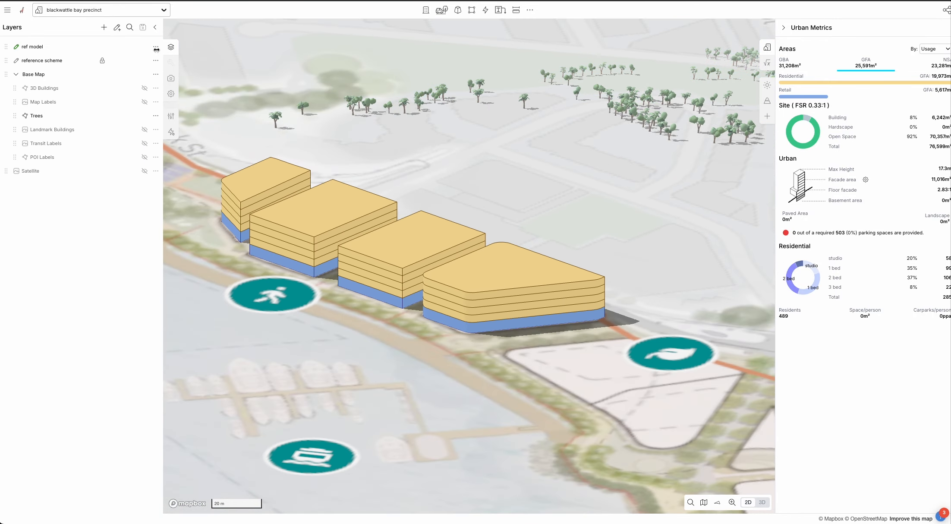
left_click_drag(116, 48, 71, 51)
left_click_drag(440, 102, 484, 176)
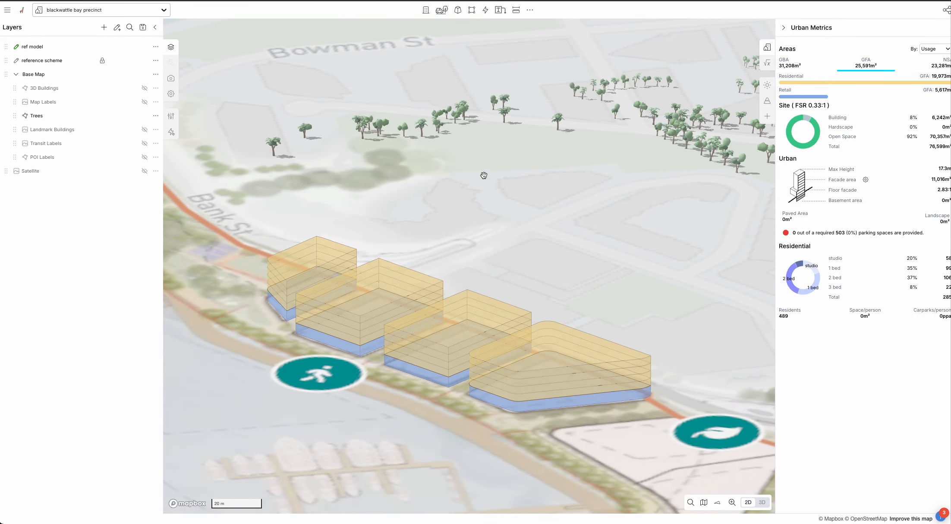
right_click_drag(485, 176, 483, 184)
key("2")
scroll(482, 185, "down", 4)
left_click_drag(491, 392, 466, 337)
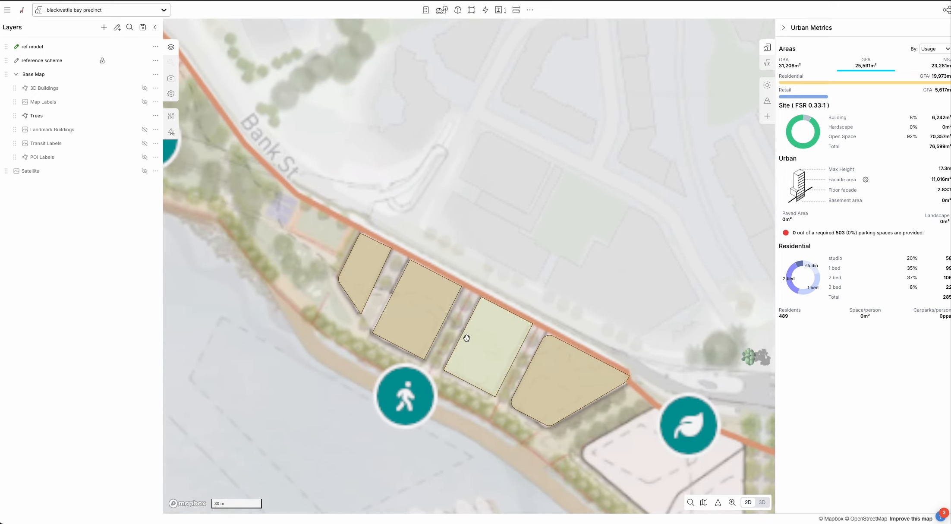
scroll(468, 338, "up", 1)
scroll(473, 340, "up", 3)
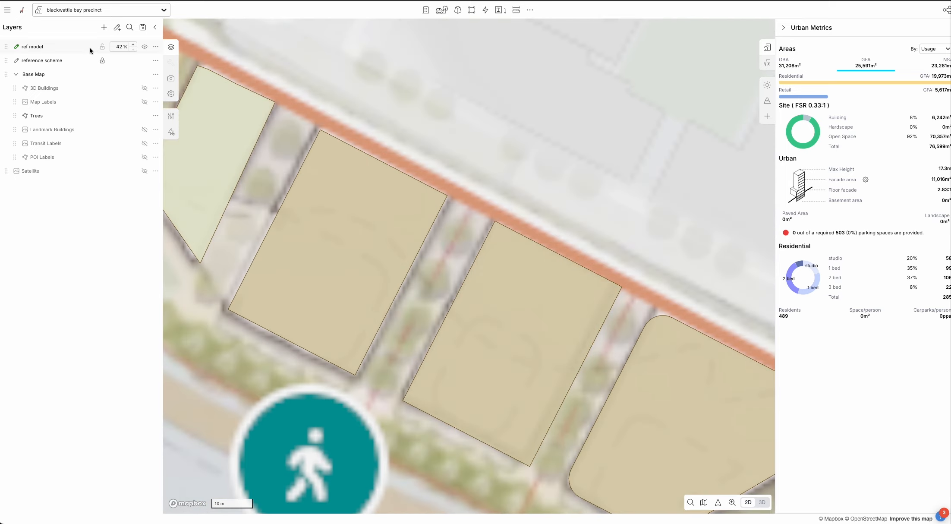
left_click_drag(101, 48, 89, 51)
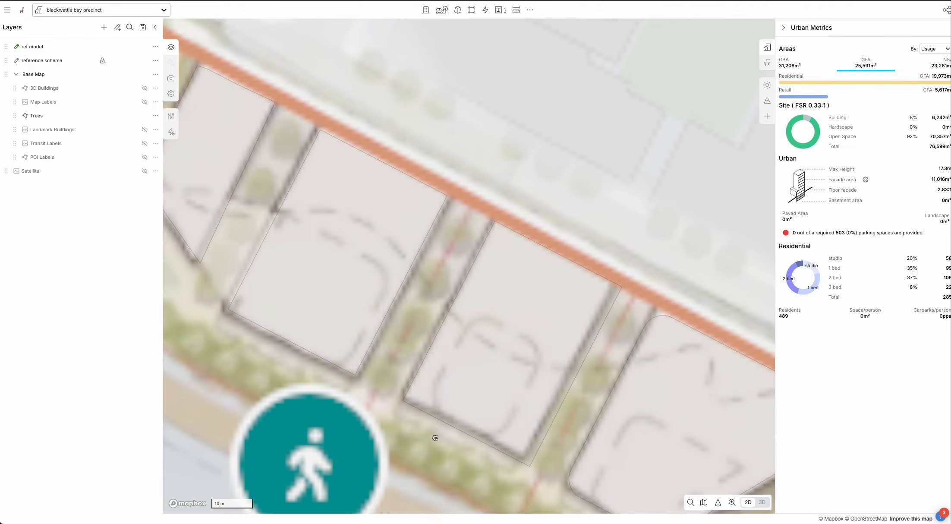
- Draw a rectangle about 18.5 by 25.5 m over the dashed tower outline on the third building from the west
left_click_drag(439, 440, 403, 414)
key("r")
left_click(392, 376)
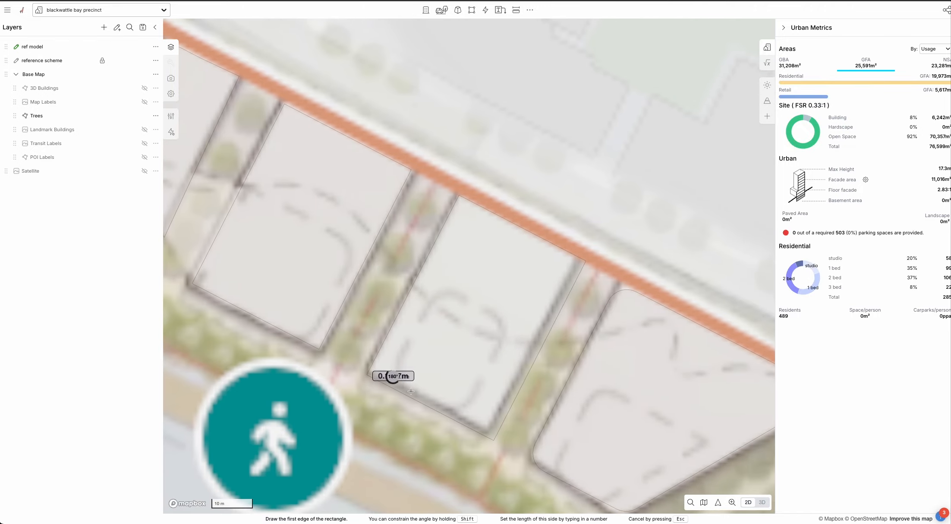
left_click(460, 413)
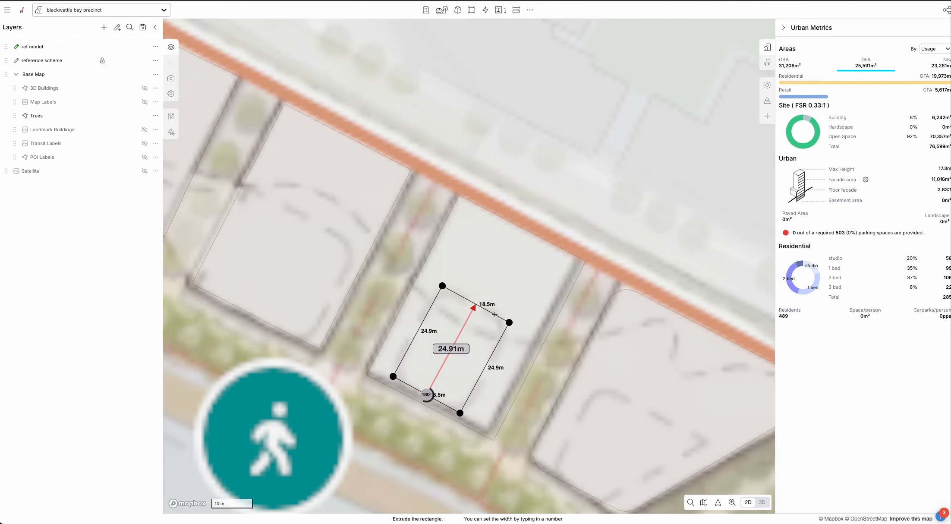
left_click(495, 312)
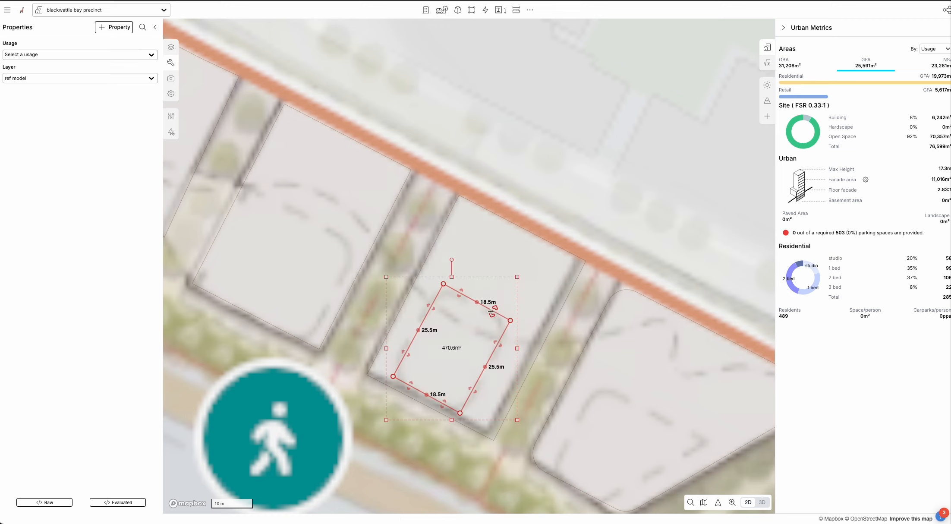
- Assign the Residential usage to the tower rectangle and add the Corner Type property with 5 m fillet corners
left_click(83, 56)
type("res")
left_click(50, 89)
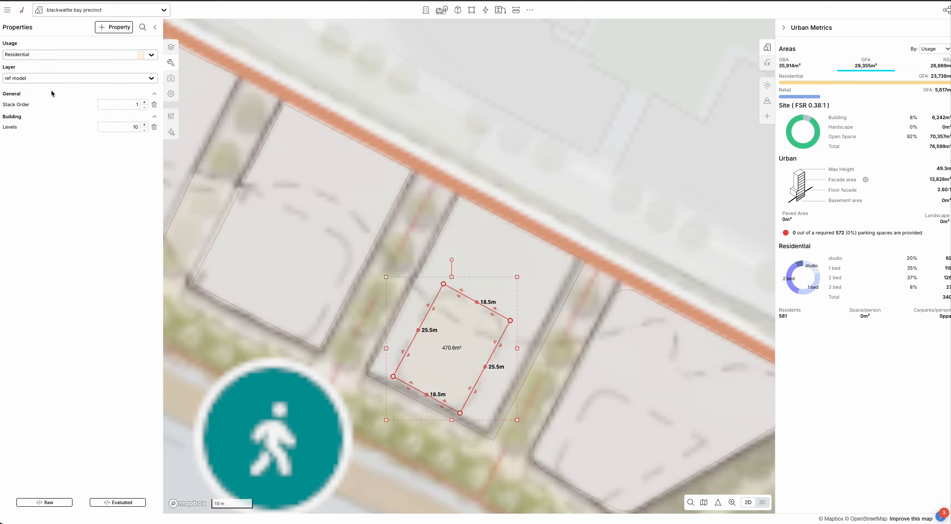
left_click(123, 30)
type("cor")
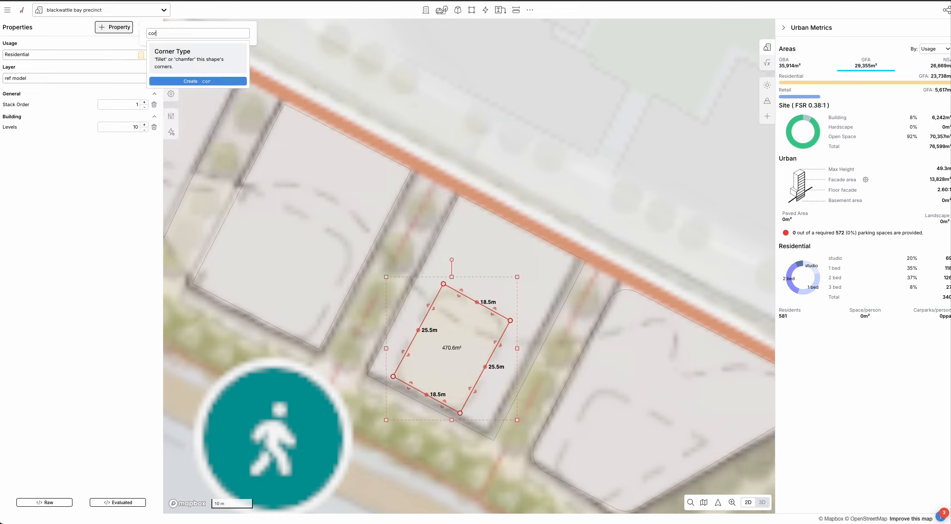
left_click(202, 64)
left_click(128, 149)
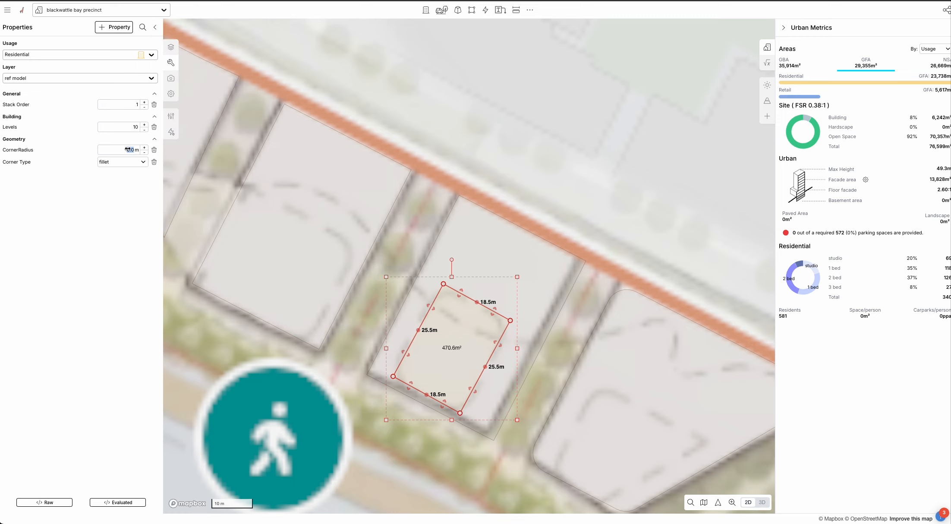
type("5.0")
left_click(279, 361)
- Switch to the 3D view and restore the ref model layer to full opacity
key("space")
scroll(276, 353, "down", 5)
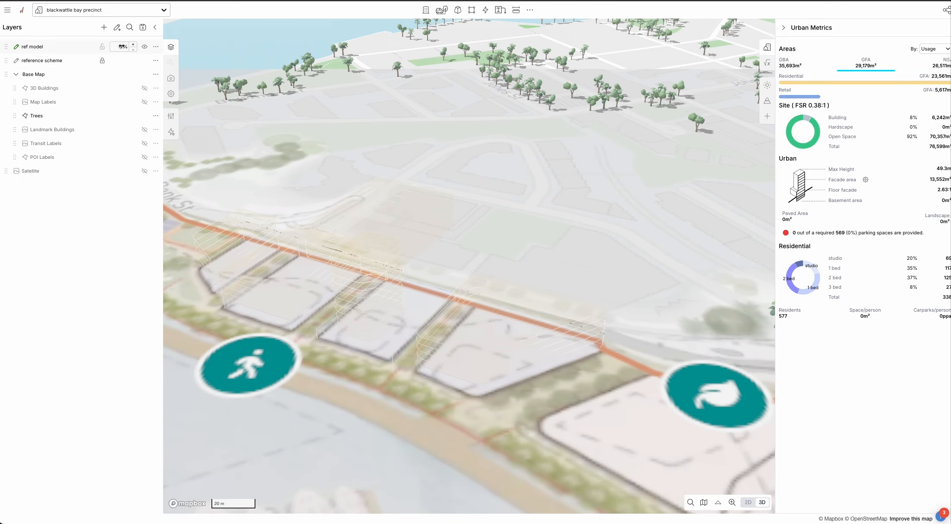
left_click_drag(122, 46, 142, 46)
- Raise the residential tower on the third building to 15 levels
left_click(377, 304)
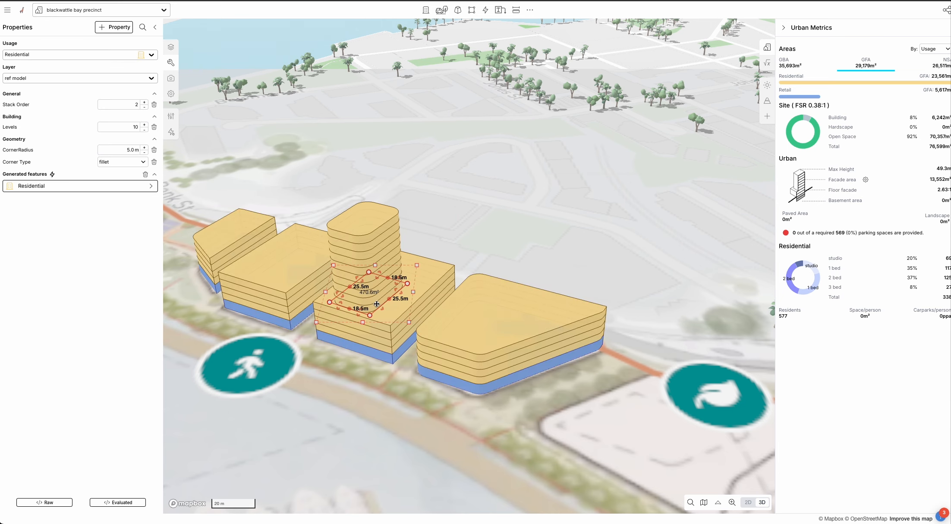
key("plus")
key("plus")
key("plus")
key("plus")
key("plus")
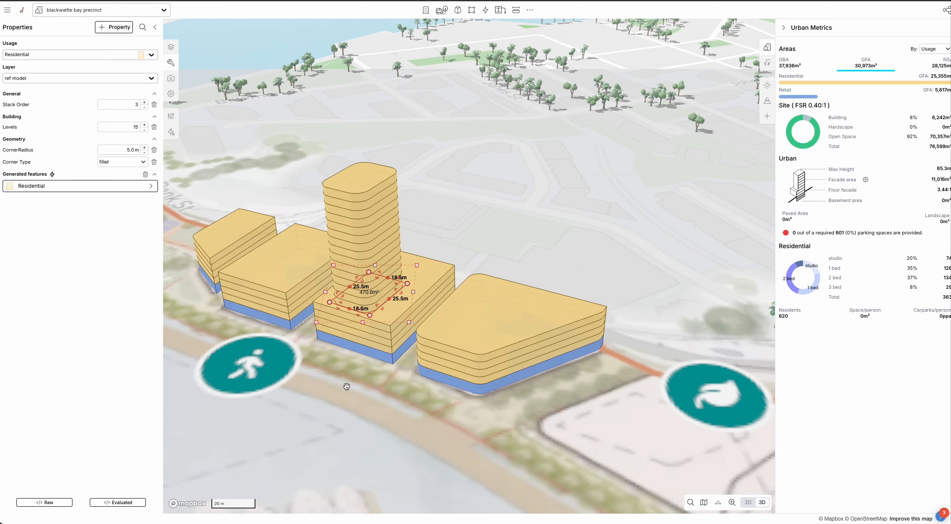
- Return to plan view and fade the ref model layer to a low opacity for tracing the masterplan
key("space")
key("Escape")
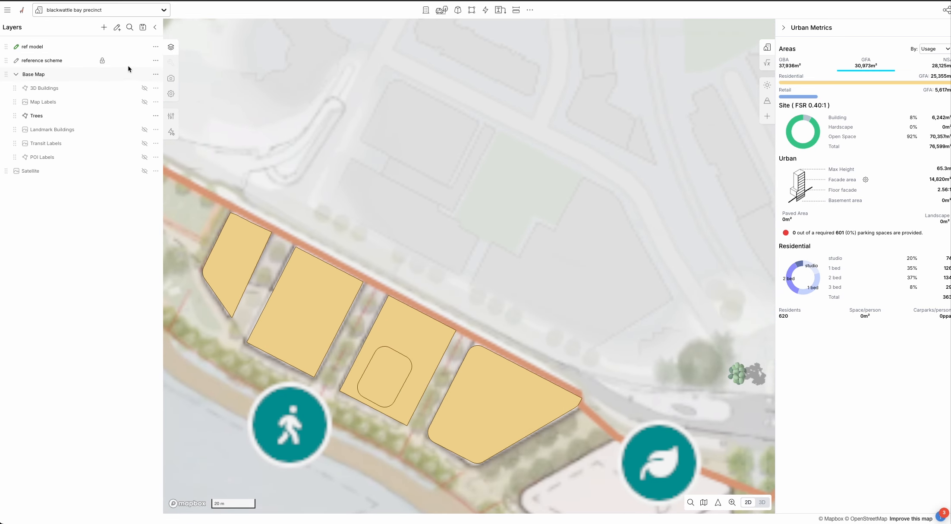
left_click_drag(112, 49, 28, 59)
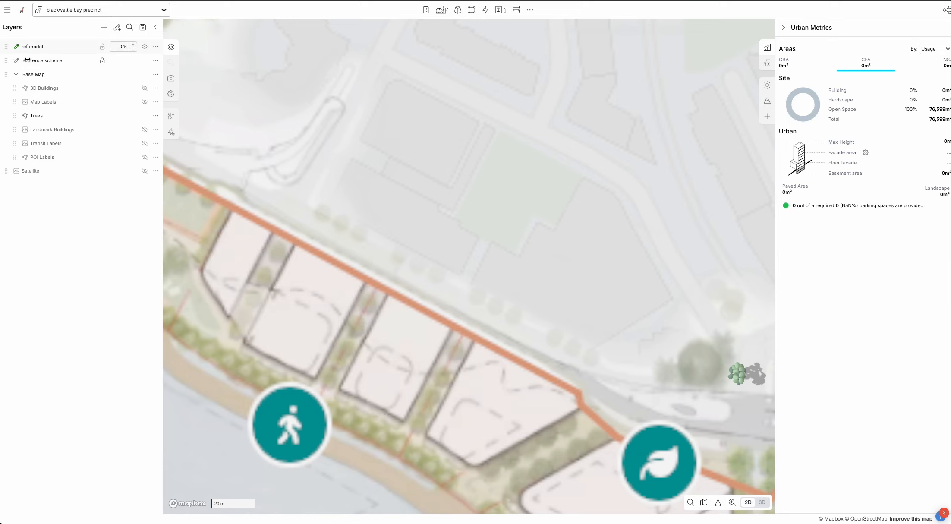
left_click_drag(384, 374, 401, 363)
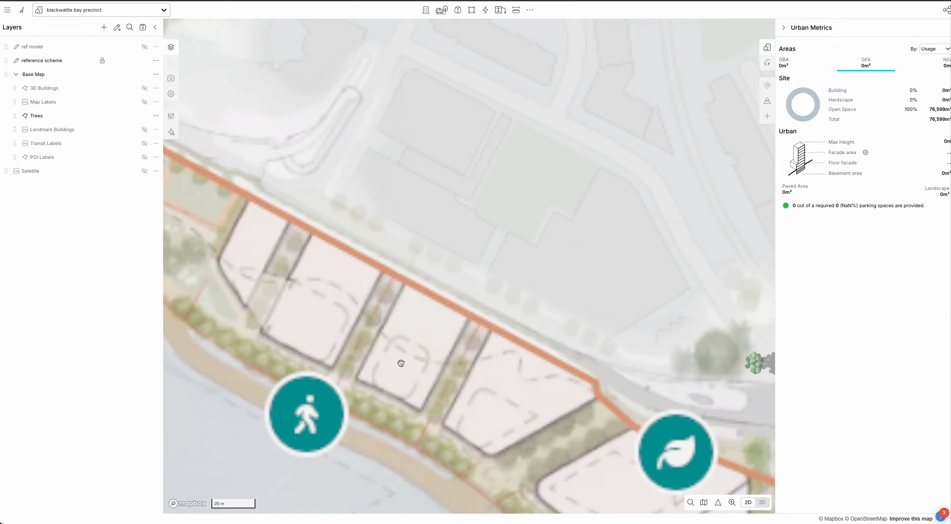
left_click_drag(125, 50, 128, 49)
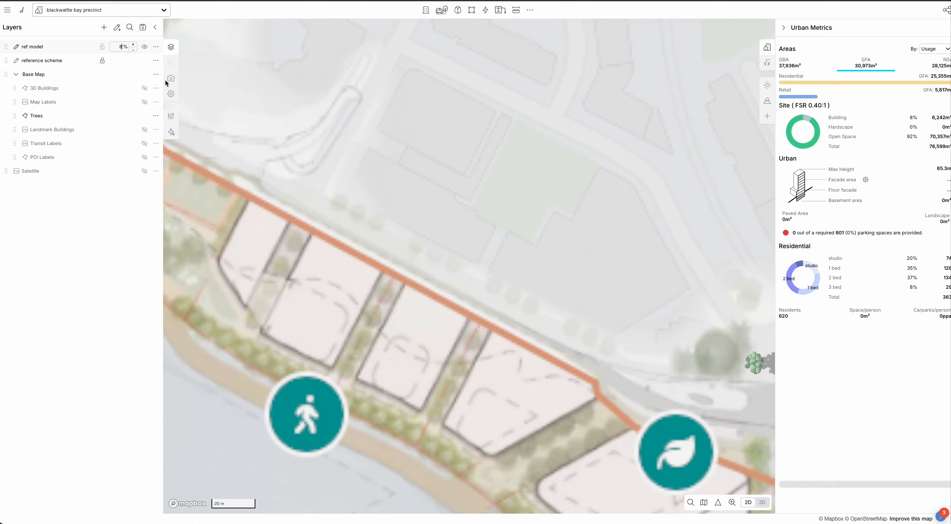
- Duplicate the residential tower onto the second and easternmost buildings, sized to suit the masterplan's dashed outlines
left_click(404, 376)
left_click_drag(403, 376, 494, 416, "alt")
- Split the easternmost tower footprint along a diagonal line parallel to the building's south-east edge and delete the cut-off southern part
key("x")
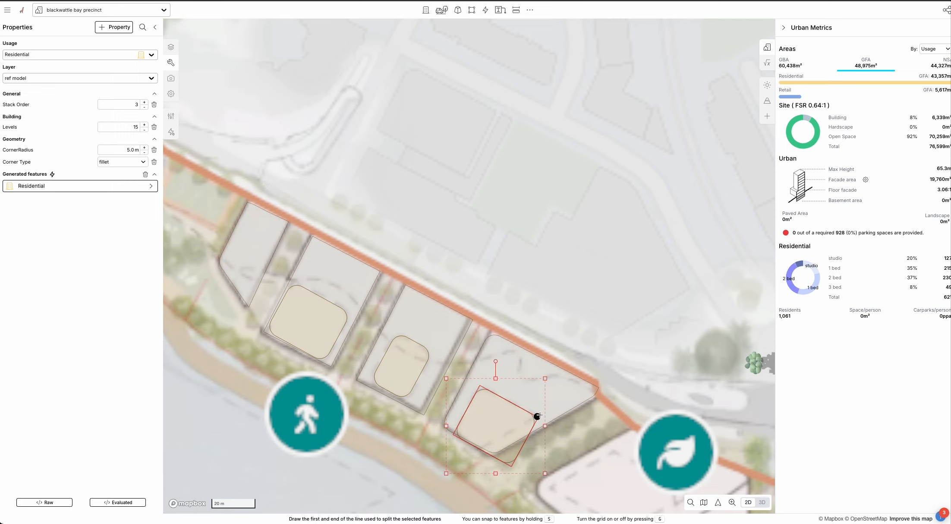
left_click(549, 410)
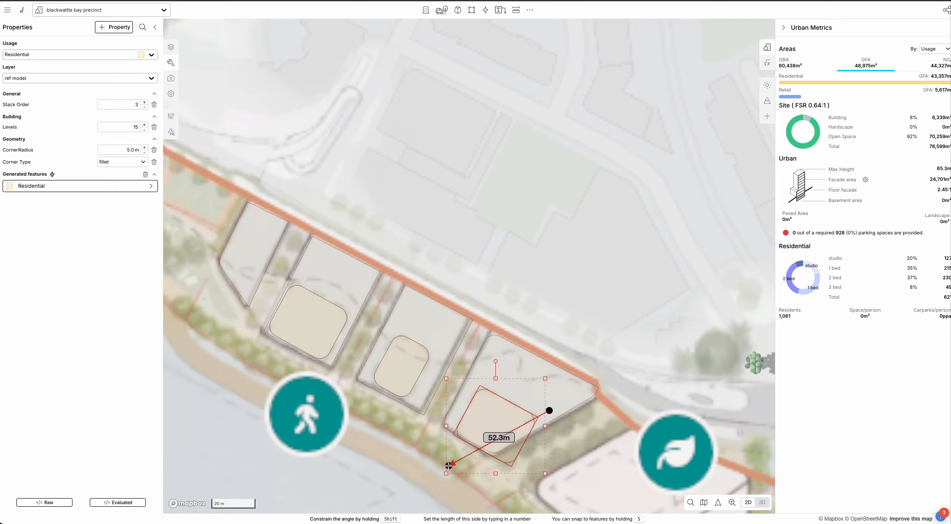
left_click(450, 463)
left_click(534, 466)
left_click(511, 457)
key("Delete")
- Add two extra vertices along the easternmost tower footprint's north-east edge, spaced closer towards the eastern corner
scroll(511, 457, "up", 5)
left_click(519, 370)
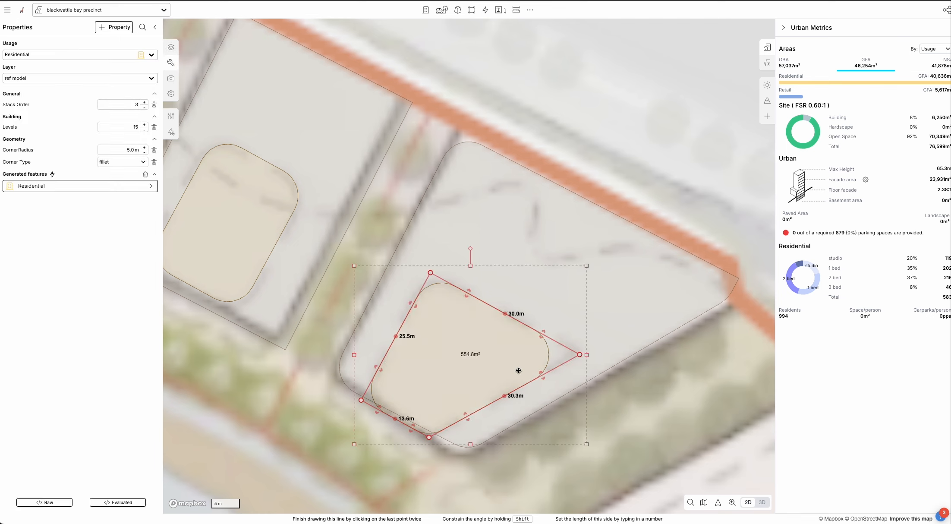
left_click(504, 313)
left_click(543, 334)
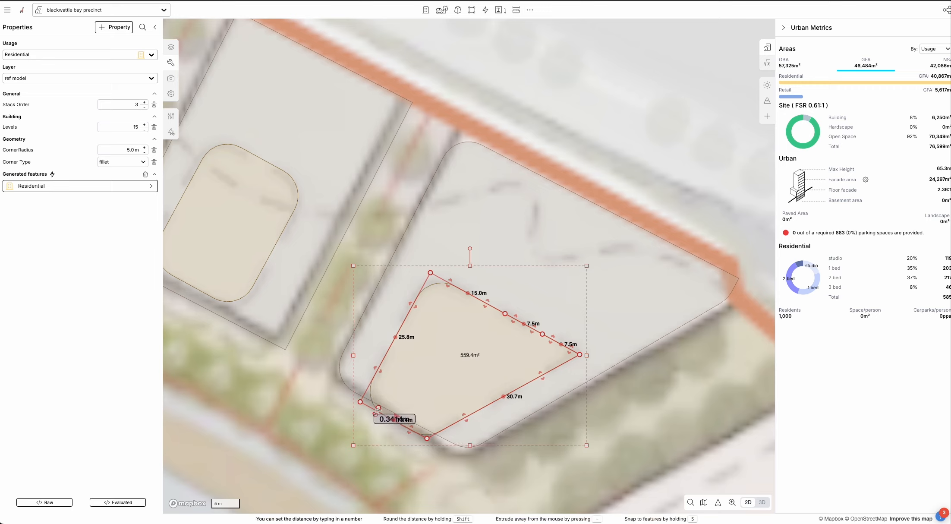
- Pull the tower footprint's south-west edge inwards about 1 m and add two vertices along it, closer towards the western corner
left_click(396, 413)
left_click(397, 396)
left_click(384, 405)
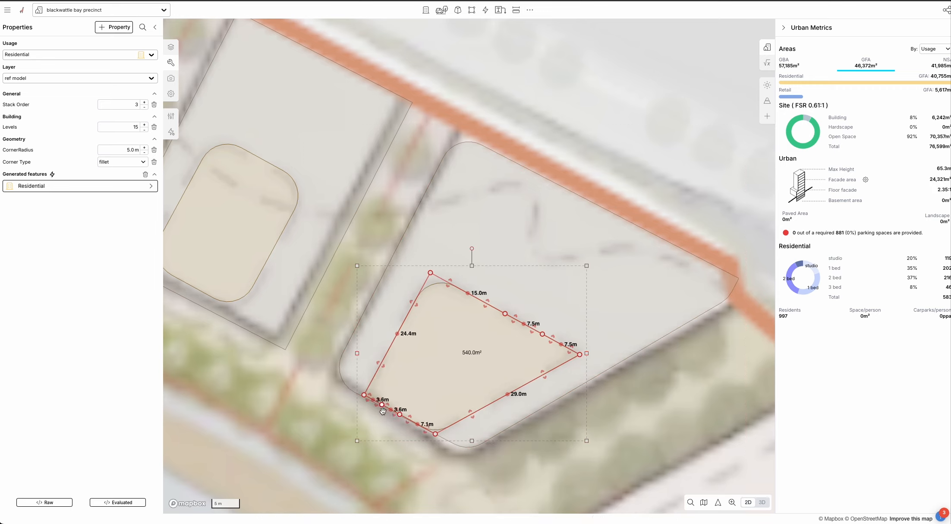
left_click_drag(416, 305, 399, 296)
type("12m")
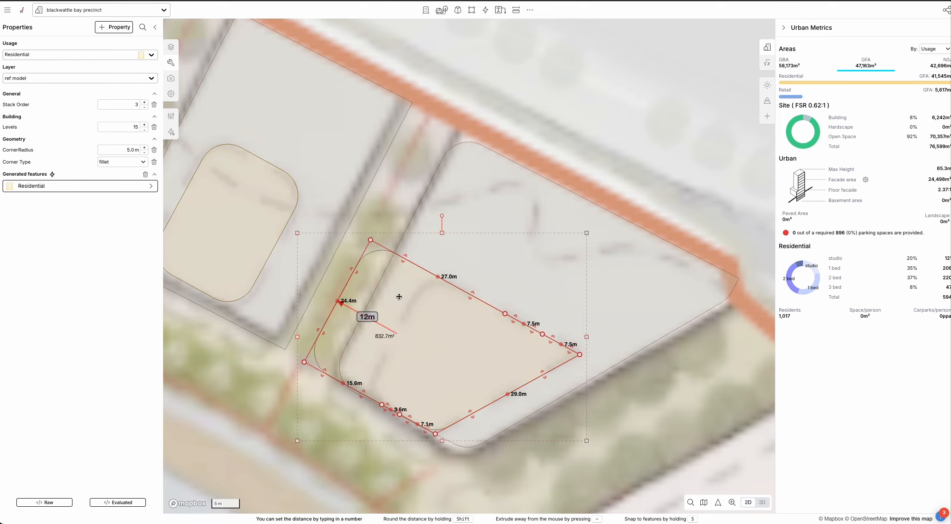
key("Escape")
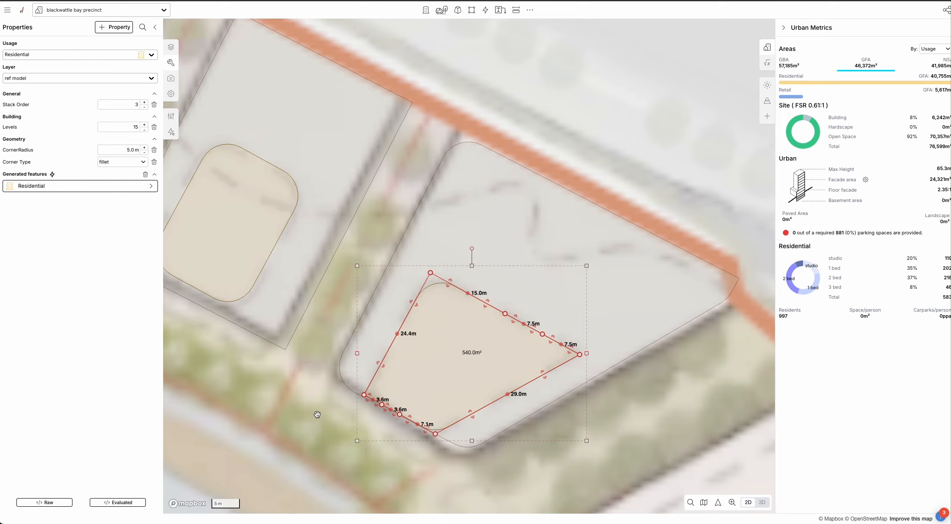
left_click(317, 415)
key("space")
scroll(321, 410, "down", 3)
key("space")
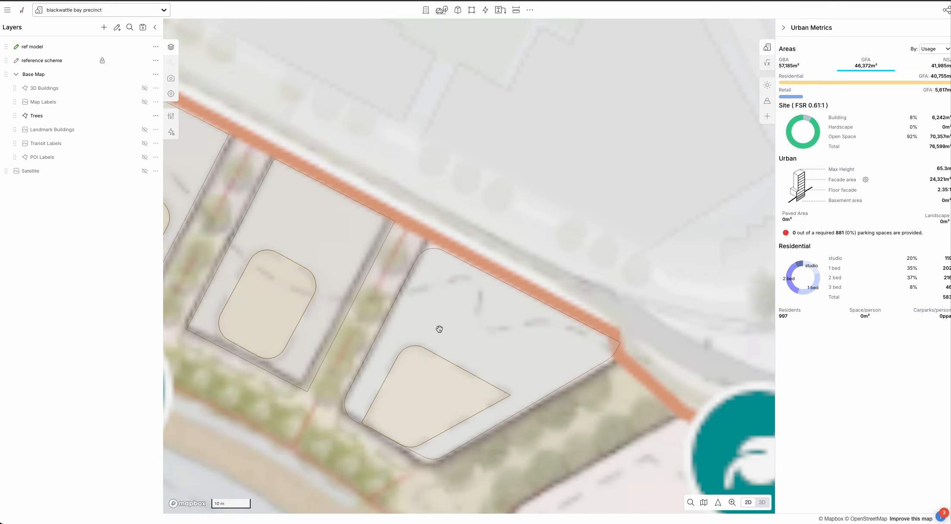
key("l")
left_click(442, 359)
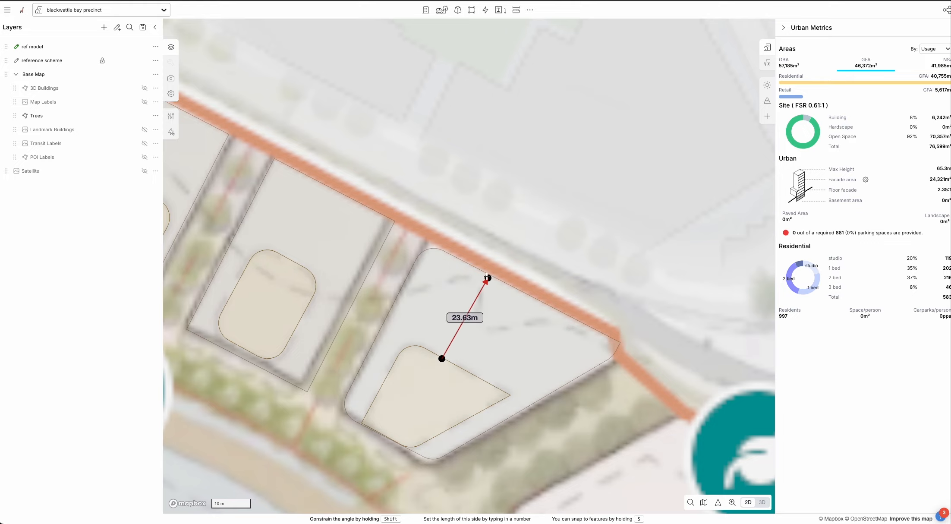
key("Escape")
- Show the row of towers in 3D with the ref model layer back at full opacity
scroll(458, 399, "down", 5)
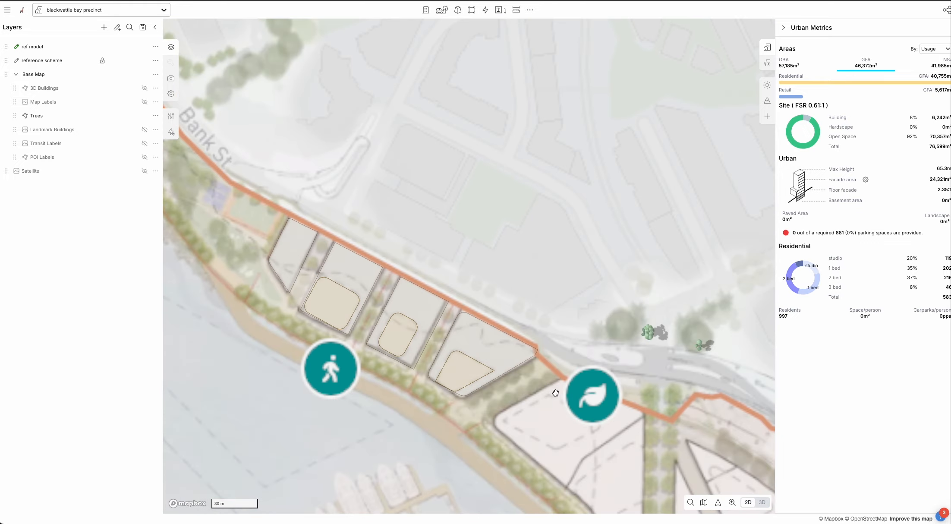
left_click_drag(459, 399, 428, 385)
key("3")
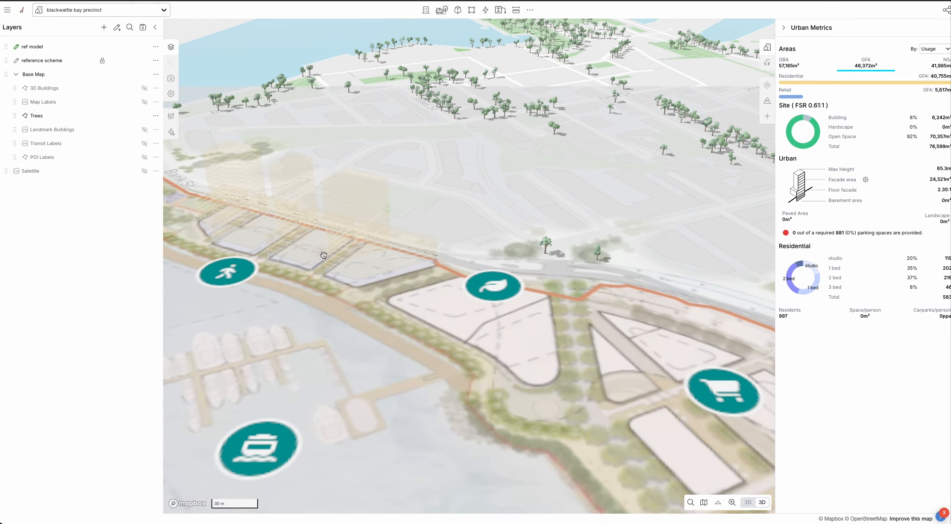
left_click_drag(118, 48, 309, 64)
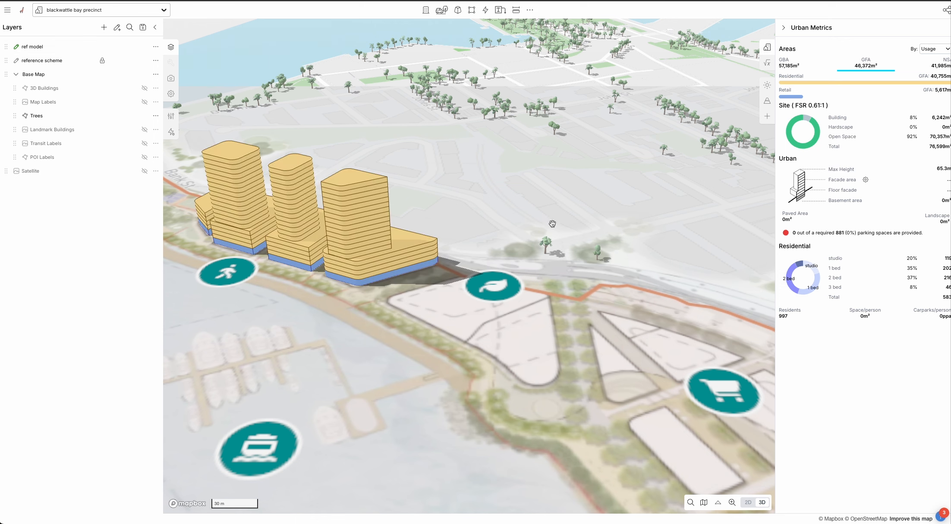
- Raise the easternmost tower's levels until the model's maximum height is about 103.7 m
left_click(370, 217)
key("Up")
key("Up")
key("Up")
key("Up")
key("Up")
key("Up")
key("Up")
key("Up")
key("Up")
key("Up")
key("Up")
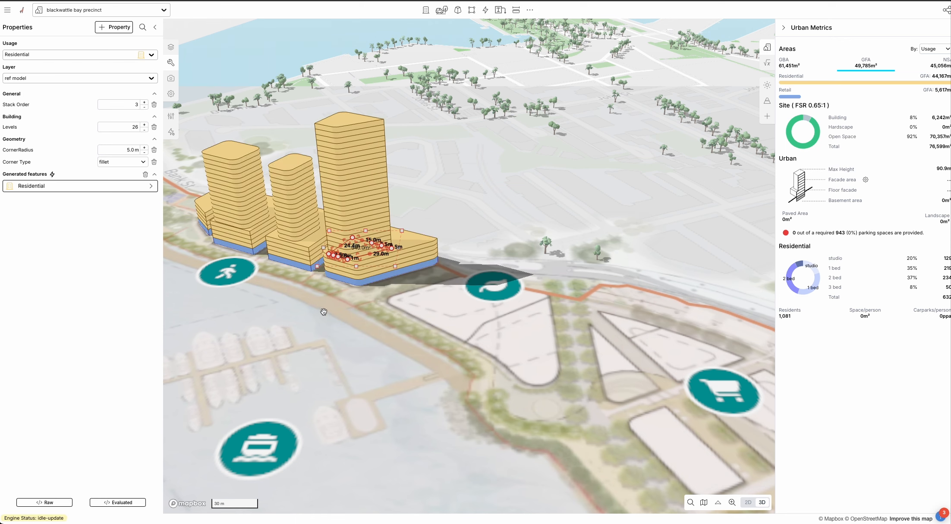
- Select the western of the three towers and lower it by two levels
right_click_drag(323, 312, 337, 287)
left_click(272, 206)
left_click(225, 205)
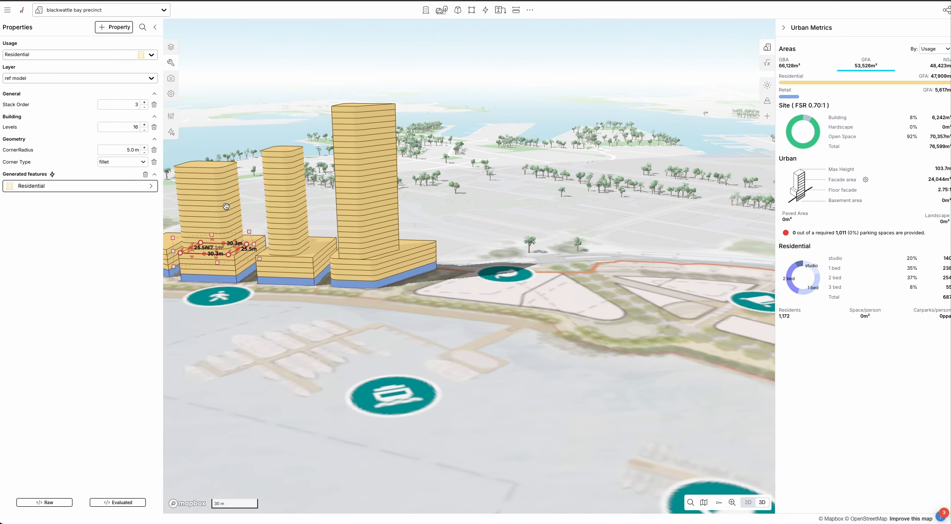
key("Down")
key("Down")
- Lower the level counts of the residential blocks beneath the western and middle towers, alternating between the two blocks
left_click(282, 270)
left_click(218, 267)
key("Down")
left_click(288, 271)
key("Down")
left_click_drag(298, 318, 361, 314)
left_click(218, 254)
key("Down")
left_click(281, 269)
- Generate a Landscape - Row of Trees along the waterfront side of the towers, in three segments of about 40, 61 and 49 m
right_click_drag(317, 327, 384, 358)
left_click_drag(567, 346, 546, 216)
left_click(535, 283)
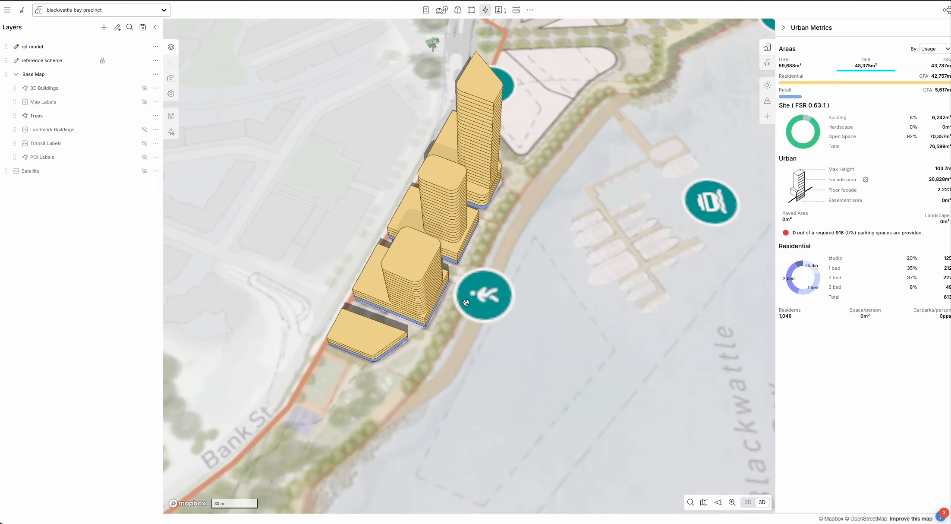
left_click(485, 9)
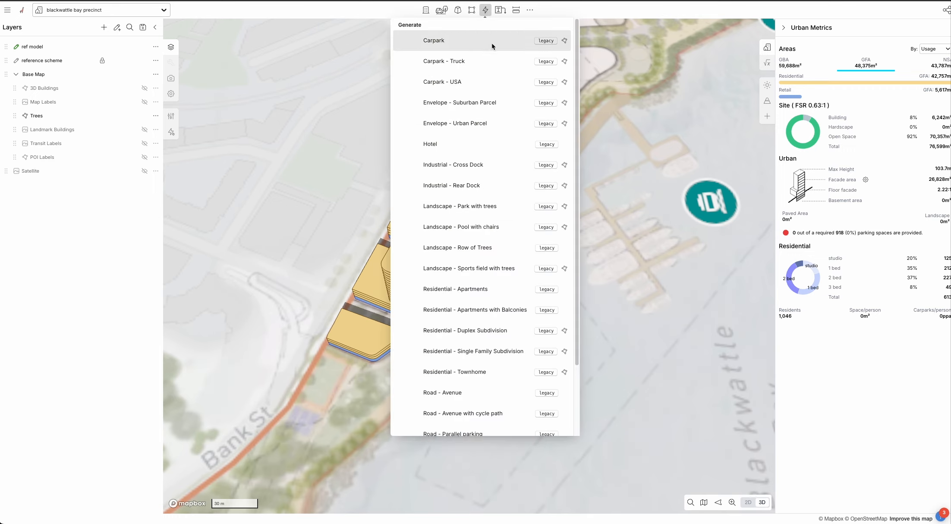
left_click(435, 265)
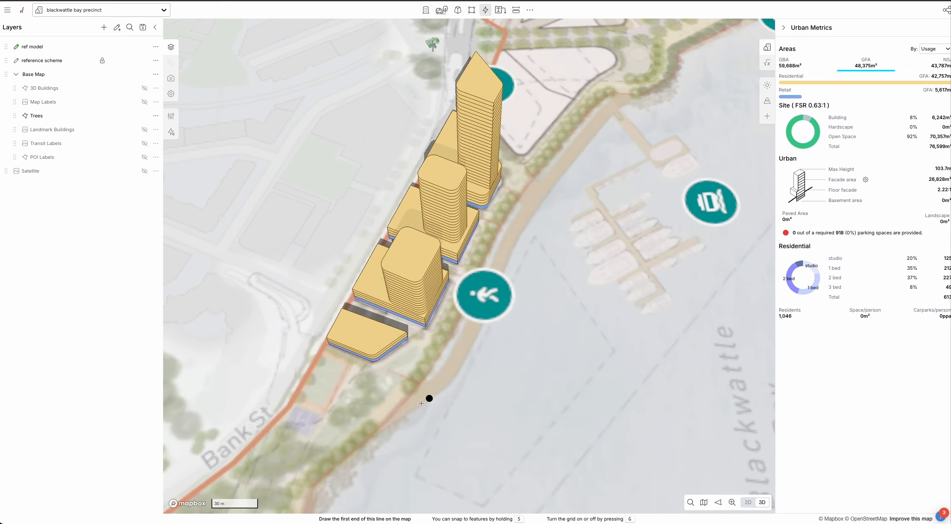
left_click(406, 387)
left_click(445, 336)
left_click(478, 253)
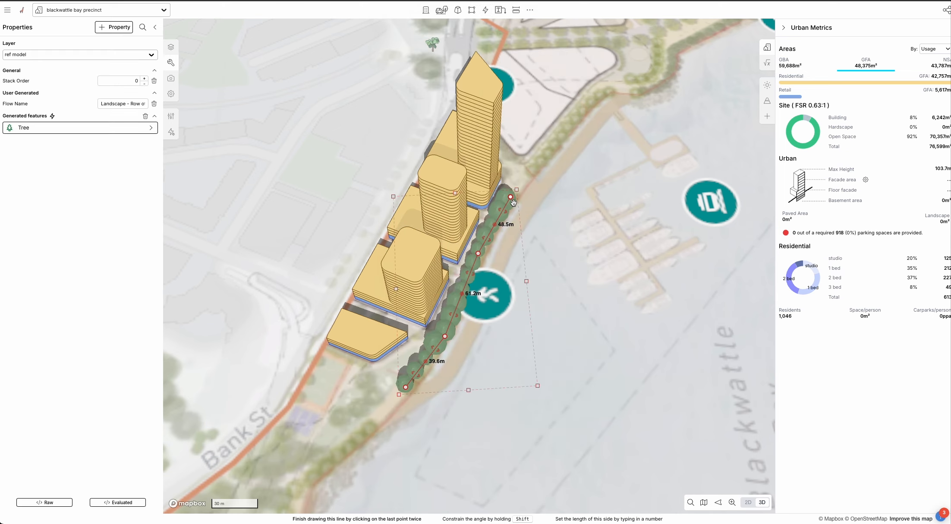
- Set the array spacing of the tree row's generated Tree feature to 8 m and show its output properties
right_click_drag(562, 284, 533, 281)
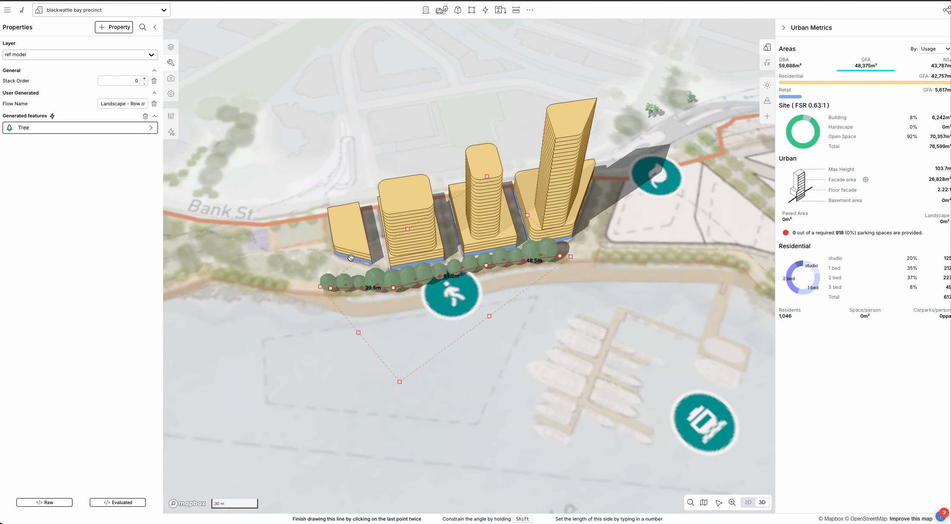
left_click_drag(600, 304, 438, 300)
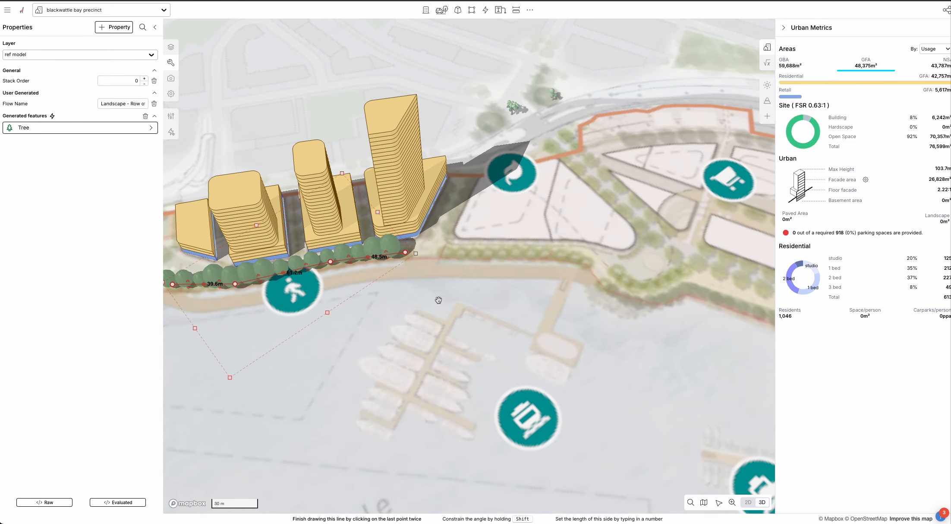
left_click(121, 128)
left_click(42, 33)
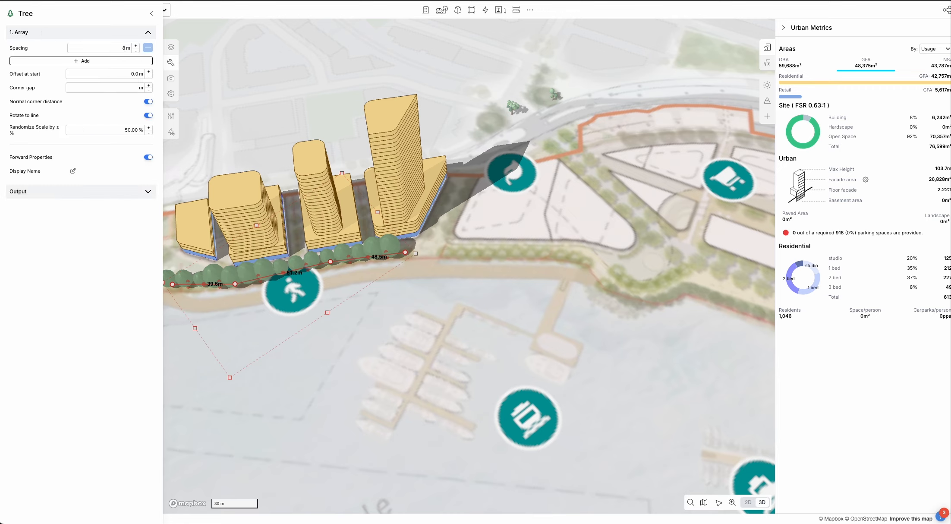
left_click(110, 195)
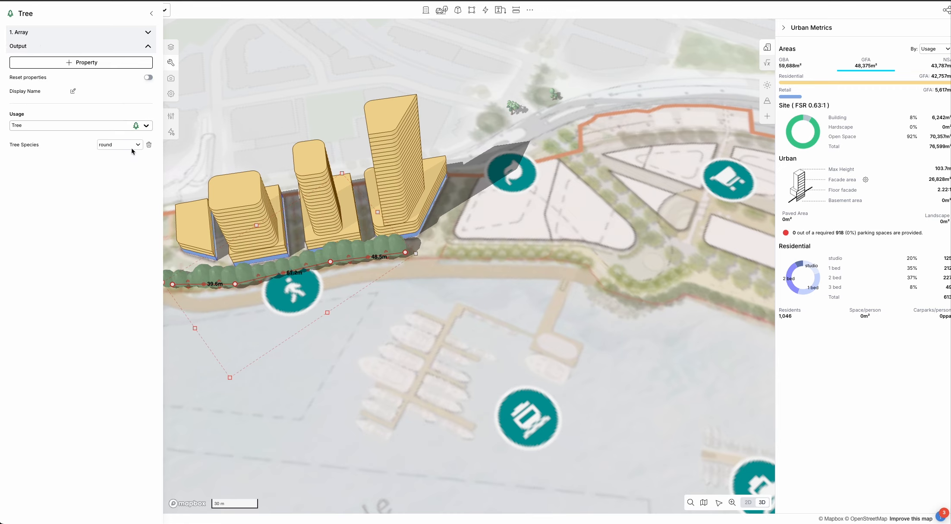
- Add a Scale property to the Tree output and set it to 0.8
left_click(97, 62)
type("sca")
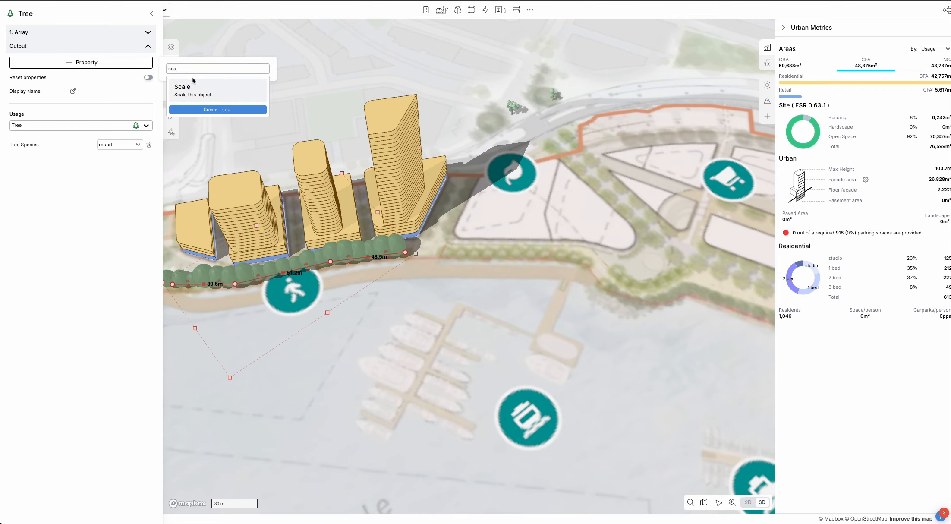
left_click(192, 86)
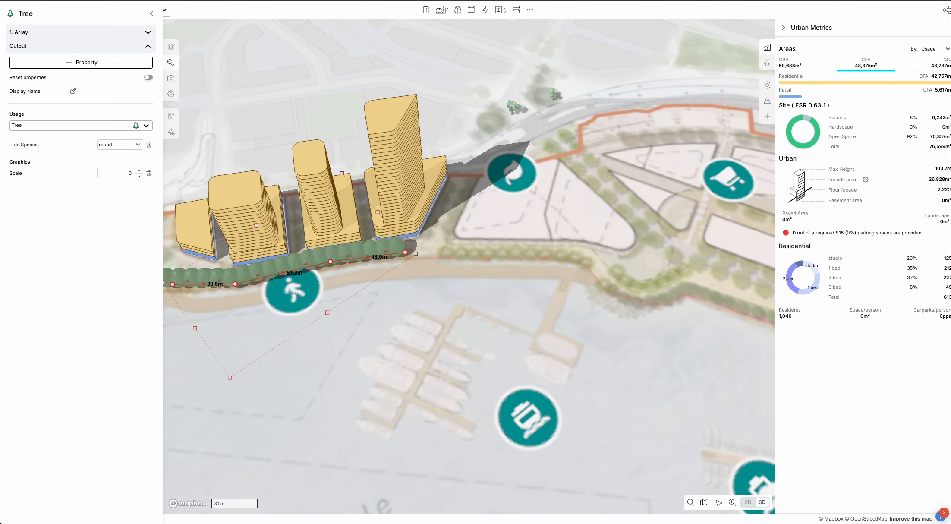
key("Return")
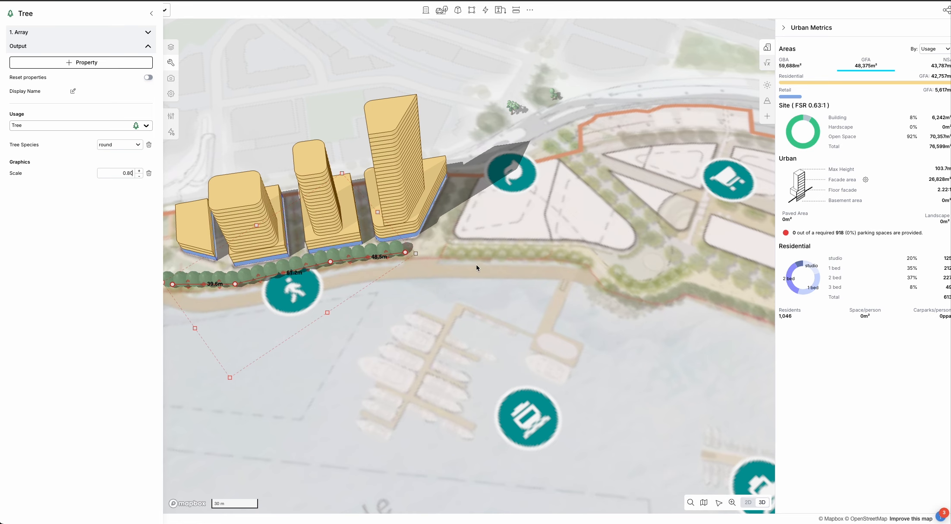
left_click(407, 305)
- Draw a two-segment line, about 74.5 m and 21 m long, along the waterfront edge of the block east of the towers
scroll(406, 305, "down", 5)
left_click(407, 304)
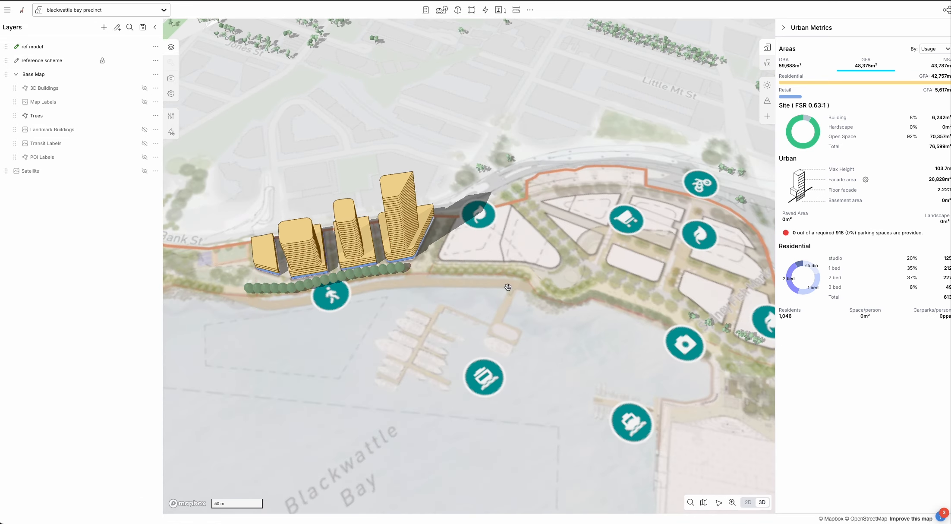
scroll(509, 286, "up", 3)
key("l")
left_click(415, 265)
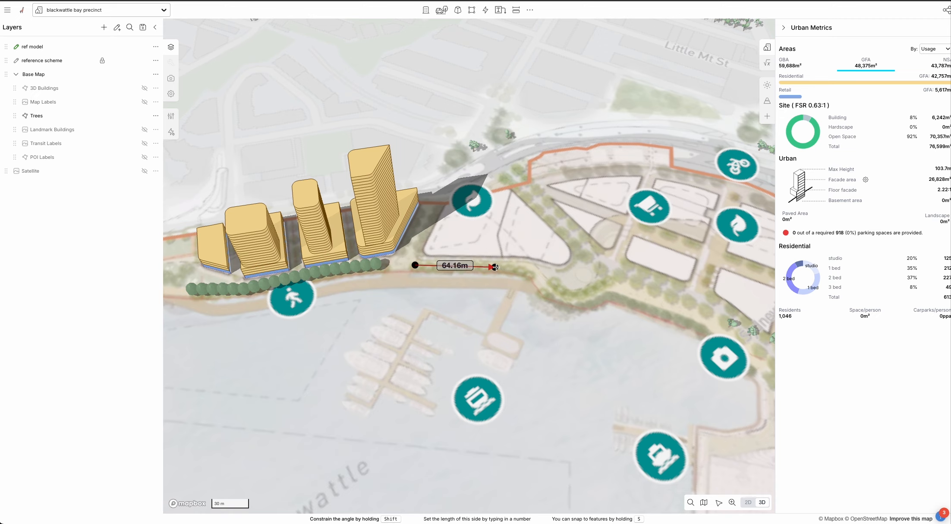
left_click(508, 267)
left_click(532, 275)
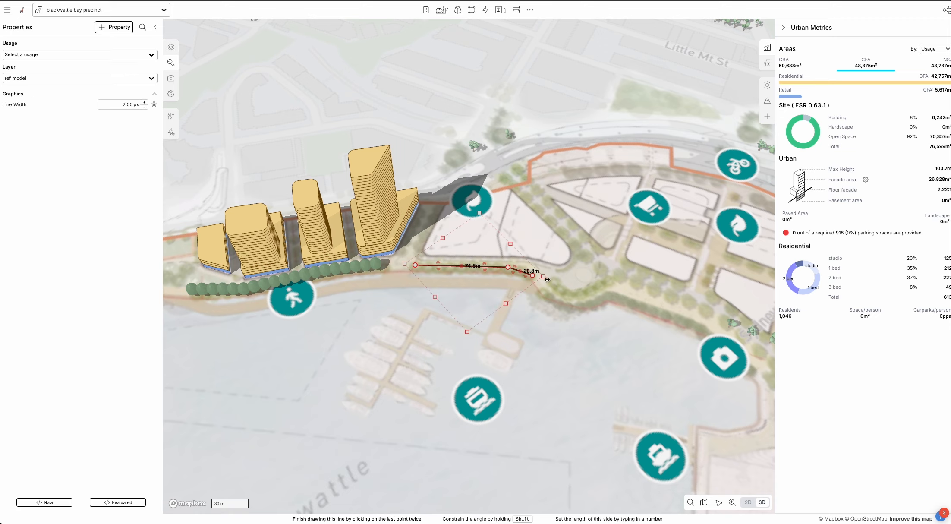
key("Escape")
- Draw a line curving around the round plaza and continuing along the promenade's inland side, ending with segments of about 37 m and 71 m
left_click(550, 281)
left_click(561, 292)
left_click(580, 294)
left_click(619, 275)
scroll(647, 294, "down", 5)
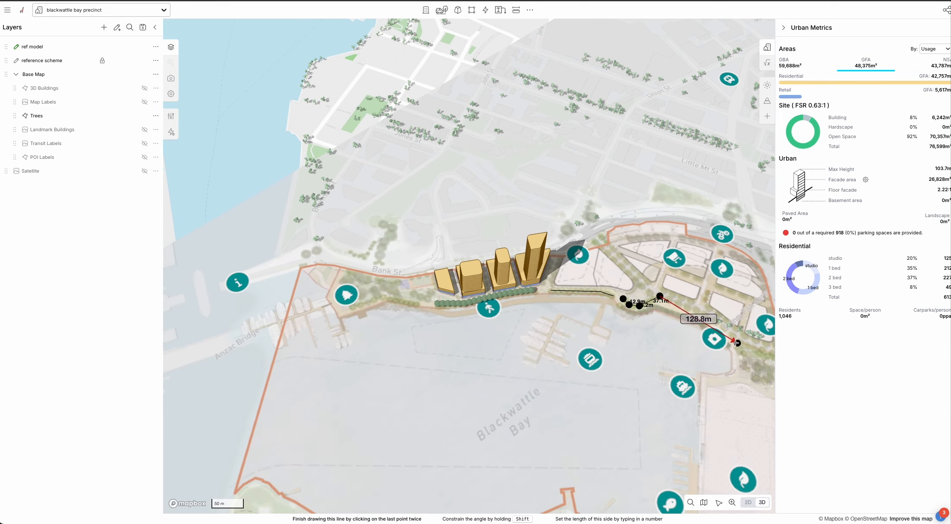
scroll(682, 307, "up", 5)
left_click(693, 311)
left_click(693, 311)
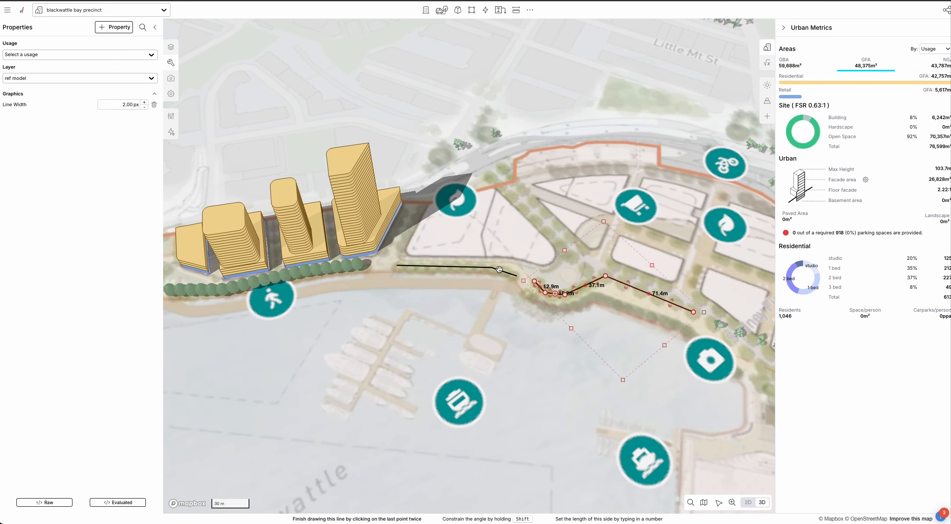
key("Escape")
- In plan view, draw a line about 106 m long down the north-south avenue and place a parallel copy just east of it
left_click_drag(614, 261, 539, 255)
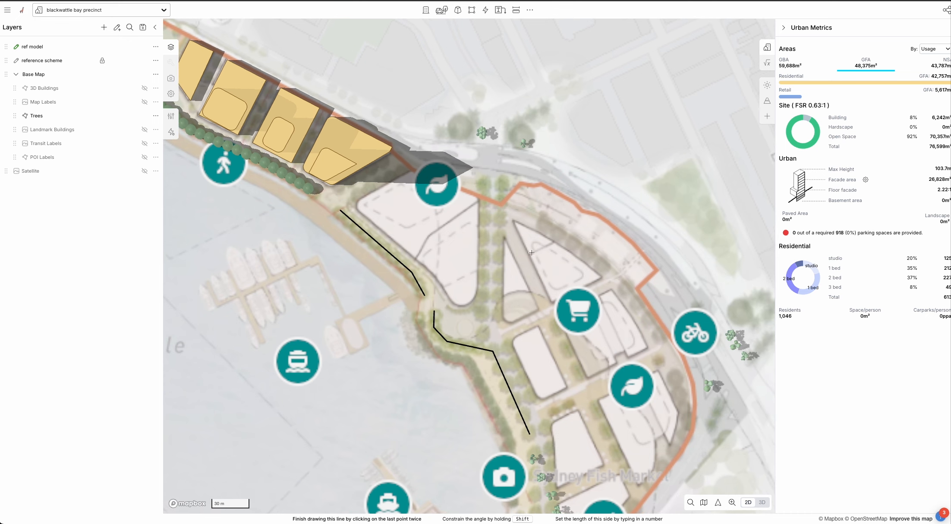
scroll(486, 176, "up", 1)
left_click(484, 180)
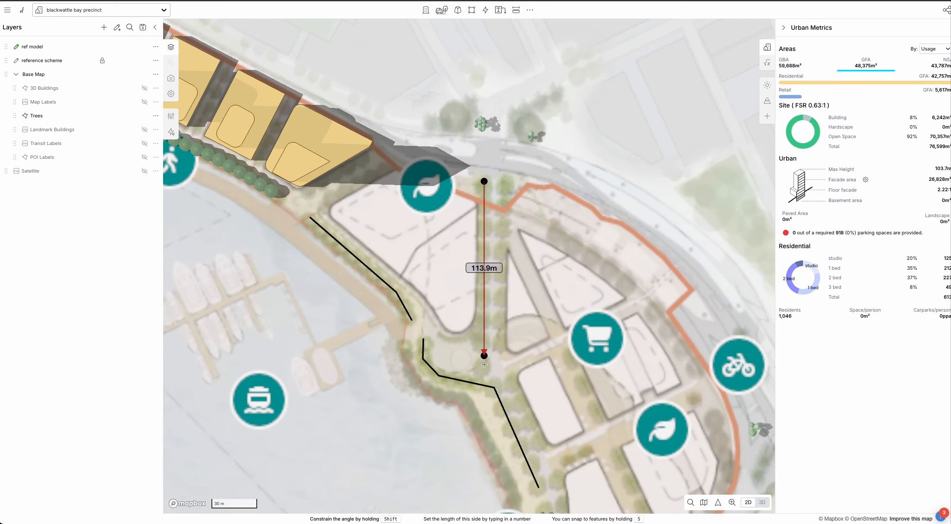
left_click(483, 342)
left_click(482, 342)
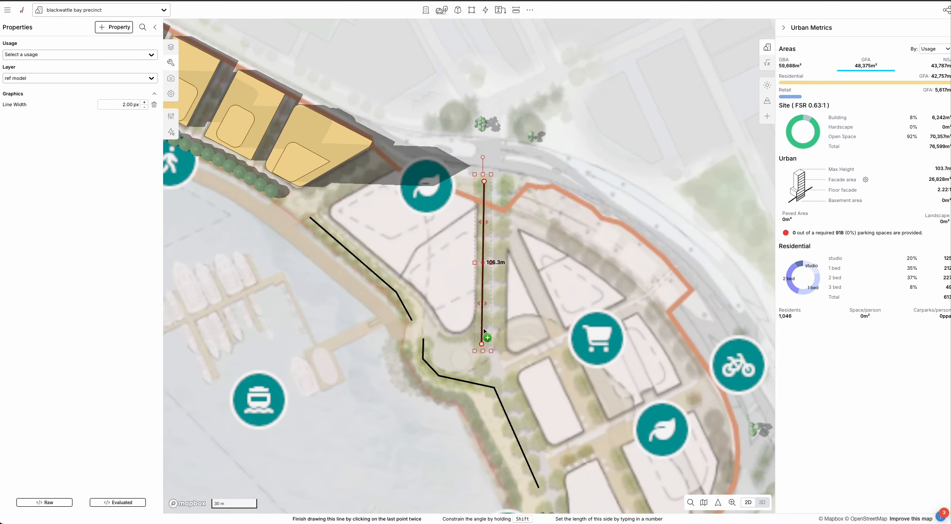
left_click_drag(499, 333, 501, 335, "alt")
- Draw a multi-segment line along the promenade's water edge, from the jetty beside the round plaza down past the camera marker
left_click_drag(552, 484, 510, 373)
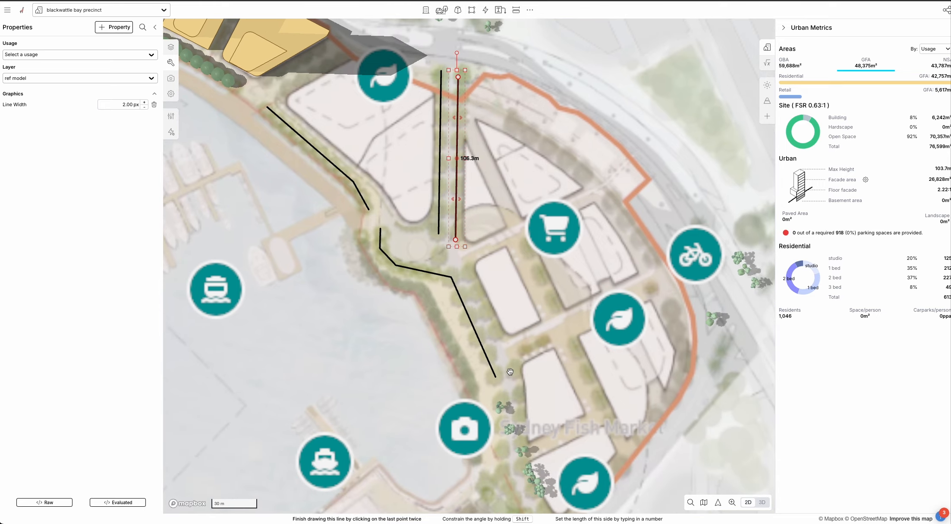
scroll(509, 373, "down", 3)
scroll(432, 364, "down", 1)
left_click_drag(435, 363, 425, 317)
scroll(435, 324, "up", 4)
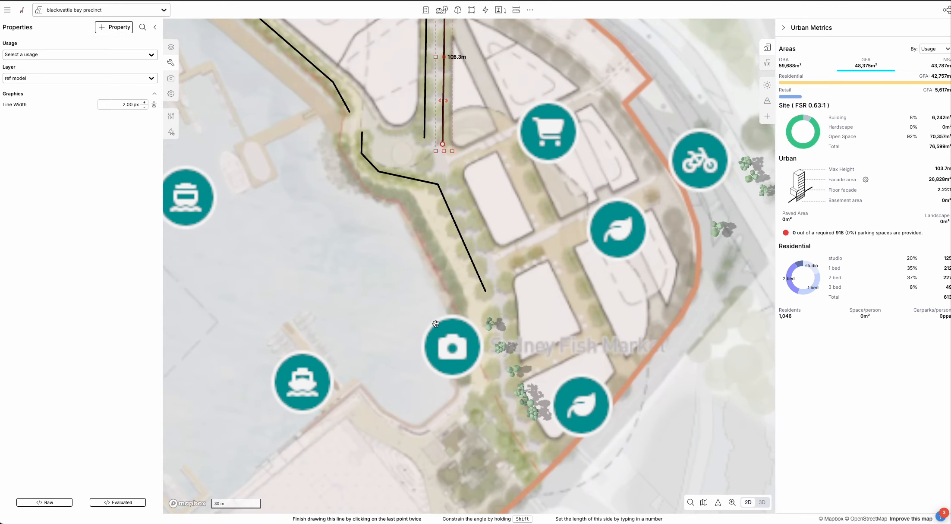
left_click(429, 320)
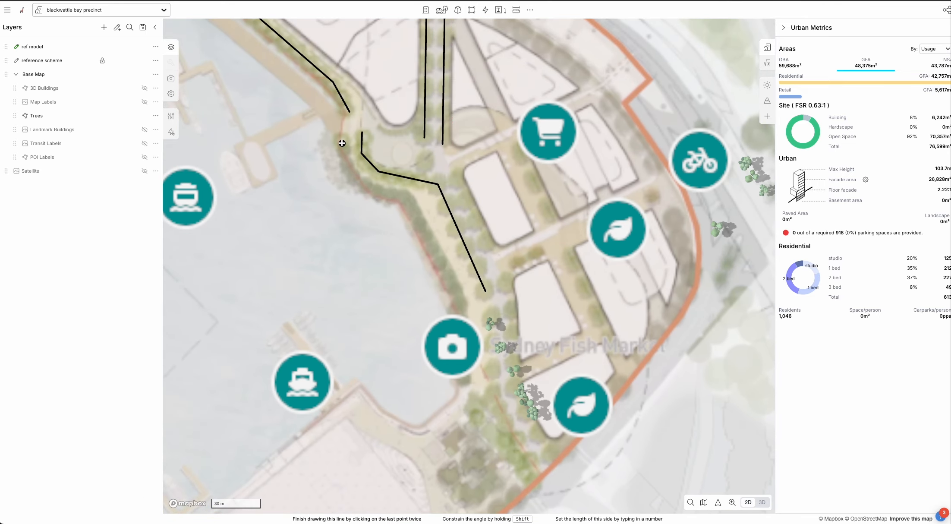
left_click(342, 143)
left_click(345, 167)
left_click(356, 184)
left_click(384, 193)
left_click(406, 198)
left_click(462, 305)
double_click(465, 387)
- Draw a V-shaped line through the southern park, with segments of about 59, 33, 25 and 52 m, its last leg running north
left_click_drag(416, 405, 338, 309)
left_click(463, 374)
left_click(396, 315)
left_click(456, 388)
left_click(435, 338)
left_click(417, 302)
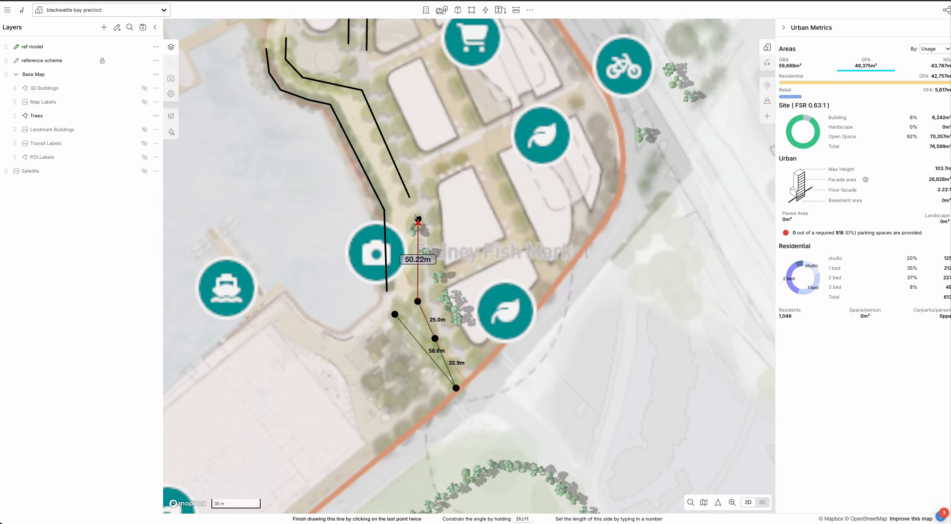
double_click(416, 216)
- Draw a straight line about 45 m long beside the west edge of the block south-west of the shopping cart marker
left_click_drag(457, 192, 469, 220)
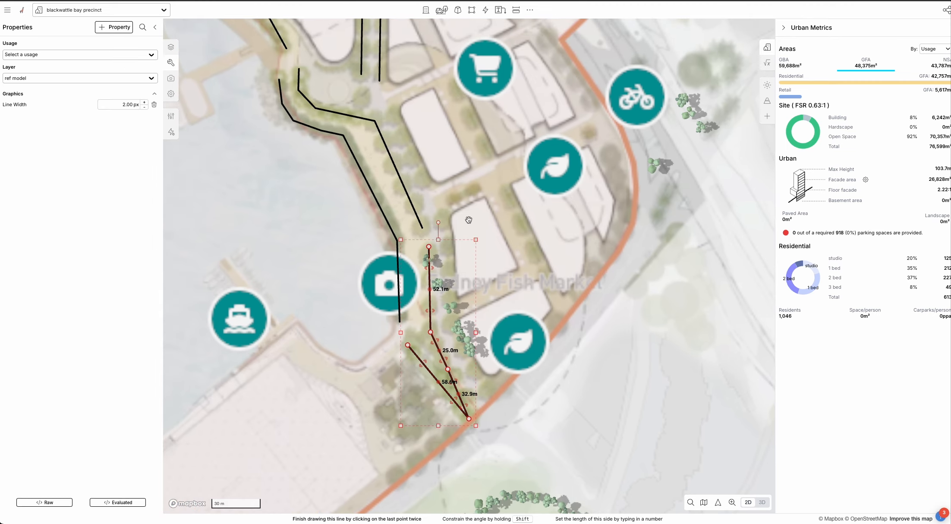
left_click(466, 215)
left_click(393, 113)
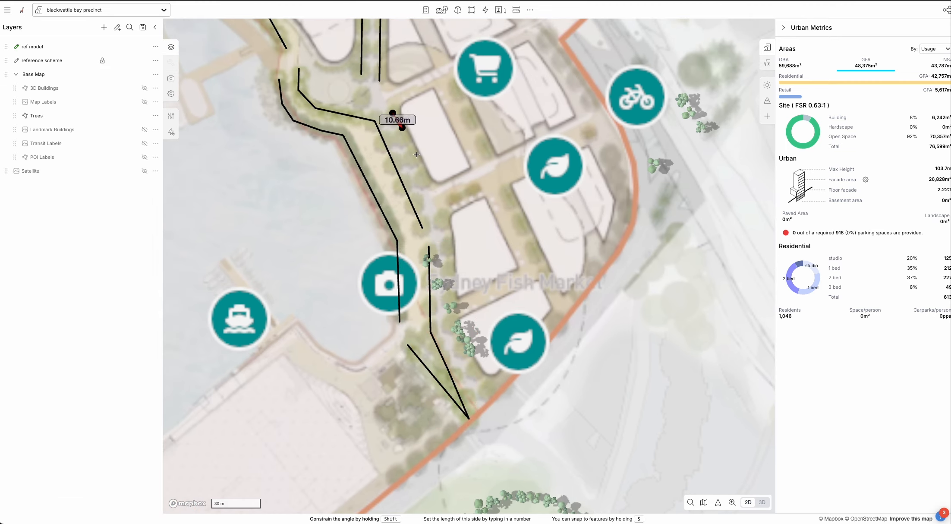
double_click(423, 180)
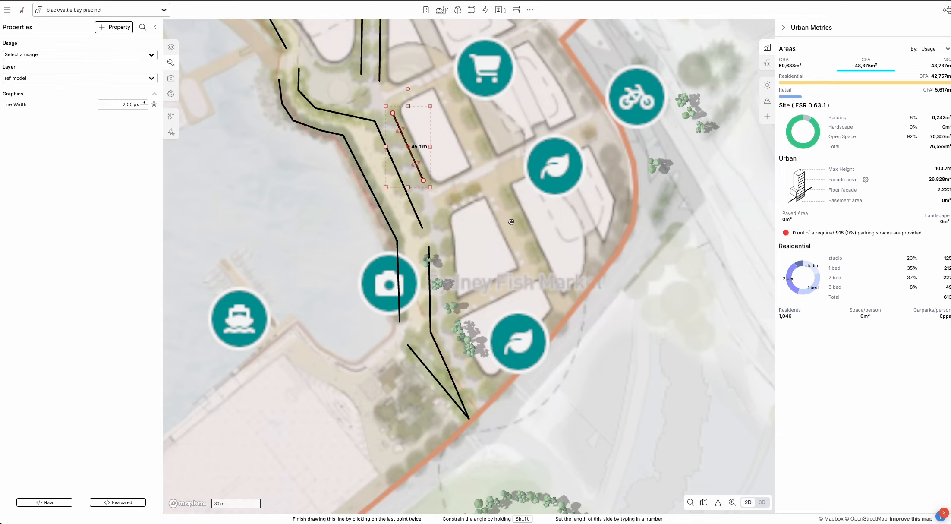
- Draw a two-segment line, about 65 m and 46 m long, along the west side of the two southernmost blocks
left_click_drag(511, 222, 525, 247)
left_click(479, 257)
left_click(455, 247)
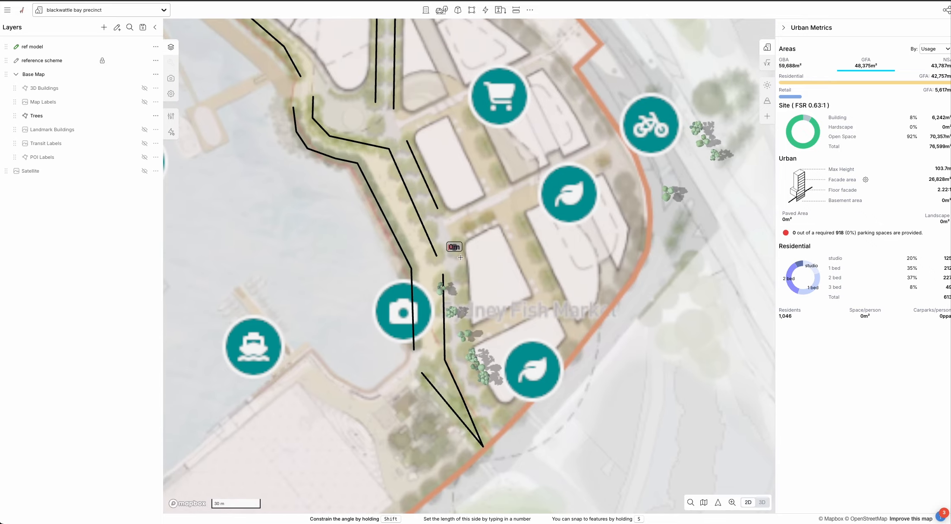
left_click(465, 353)
double_click(500, 420)
- Select all eight promenade and avenue lines and turn them into tree rows matching the existing row beside the towers
right_click_drag(346, 395, 346, 341)
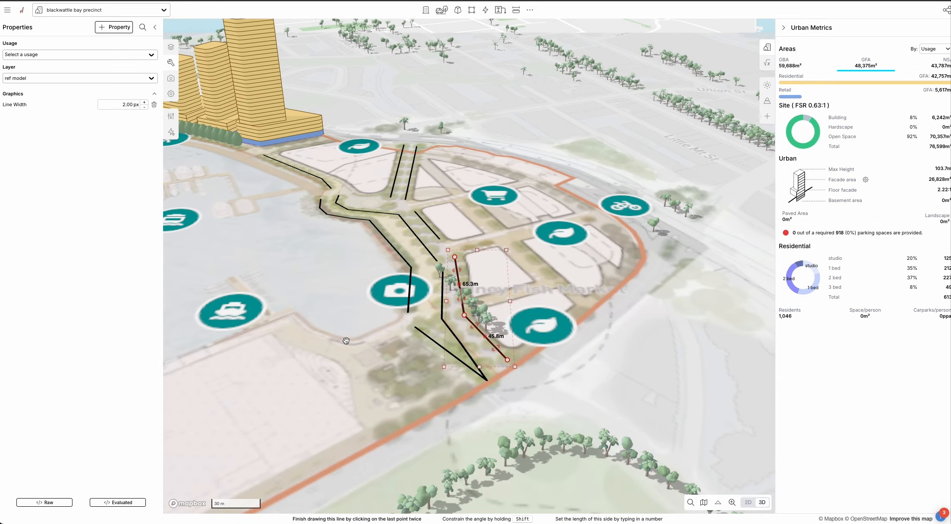
left_click(335, 332)
left_click_drag(335, 333, 440, 340)
scroll(440, 340, "down", 5)
left_click(398, 235)
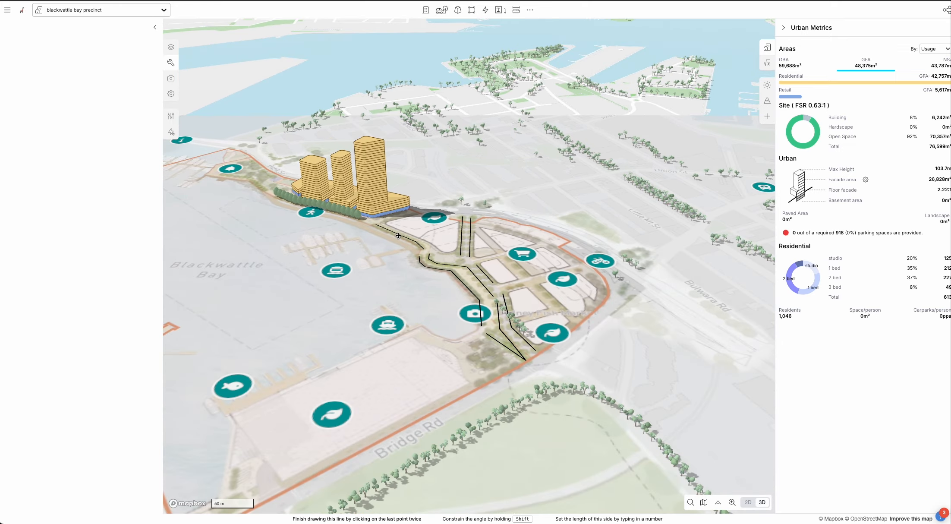
right_click_drag(581, 279, 581, 327)
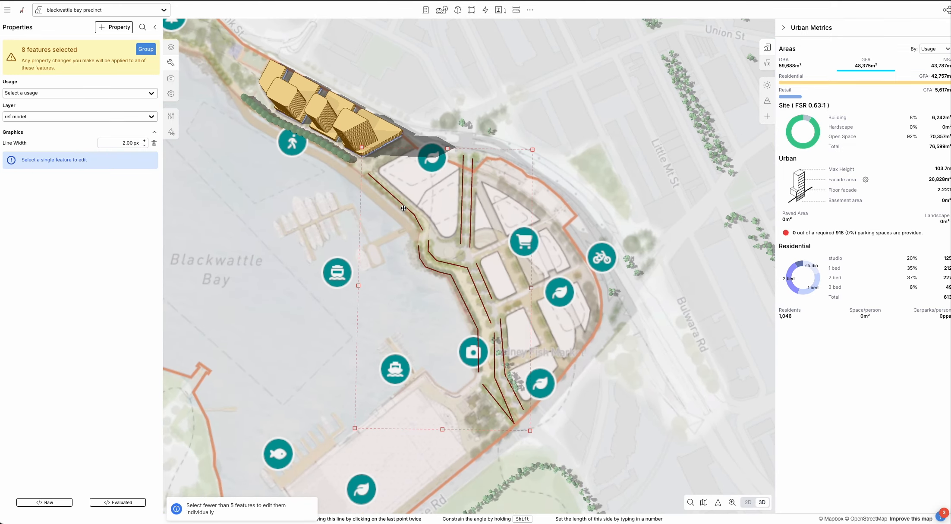
scroll(524, 285, "up", 5)
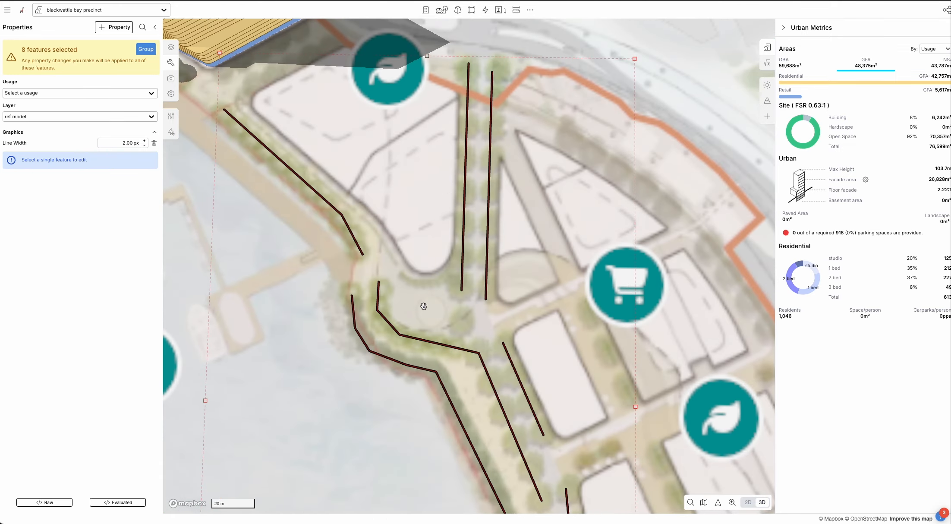
scroll(515, 332, "down", 3)
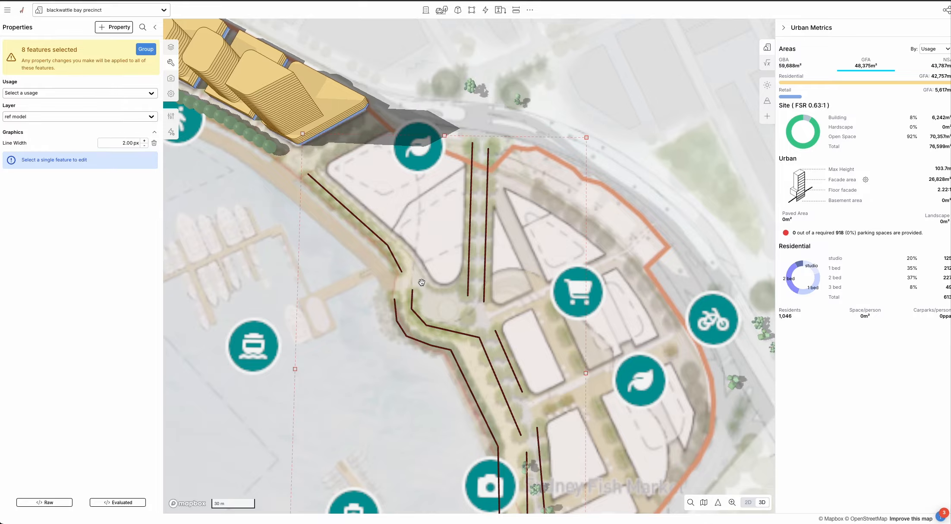
left_click(270, 145)
left_click(247, 234)
right_click_drag(247, 233, 473, 382)
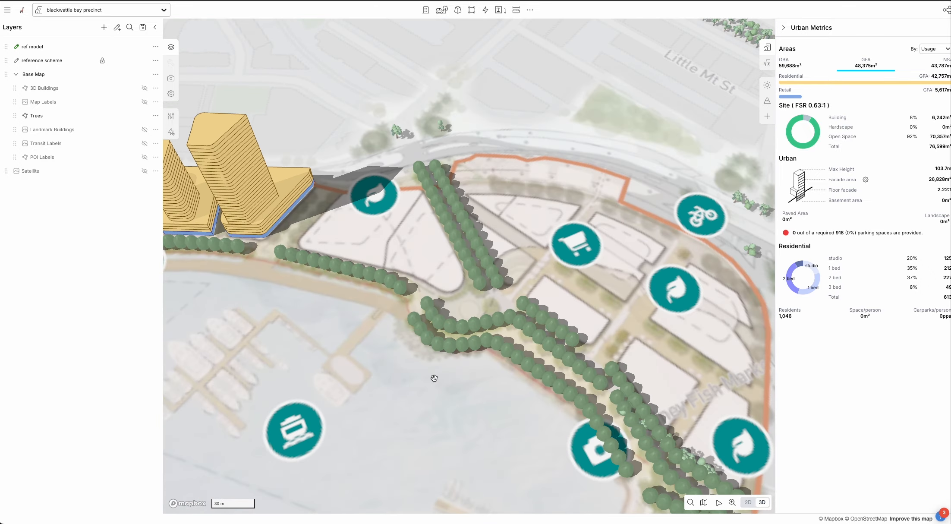
- Draw a triangular footprint over the block north of the shopping cart marker, about 71 m by 44 m, with its north-east side curved through added vertices
key("2")
key("3")
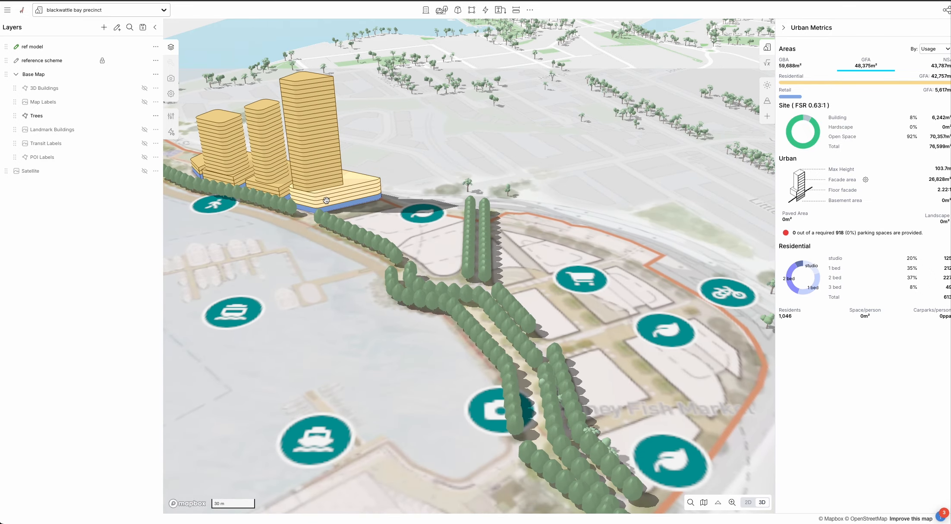
key("2")
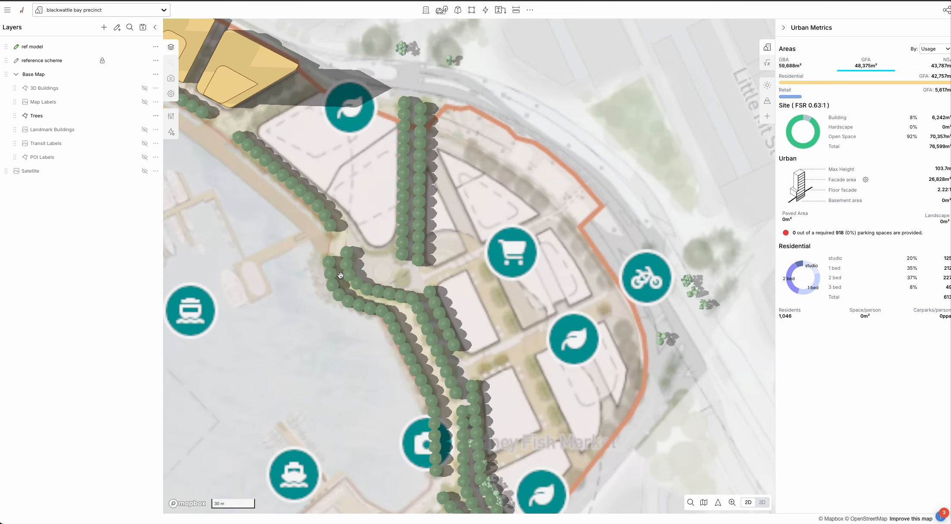
scroll(490, 208, "up", 5)
key("r")
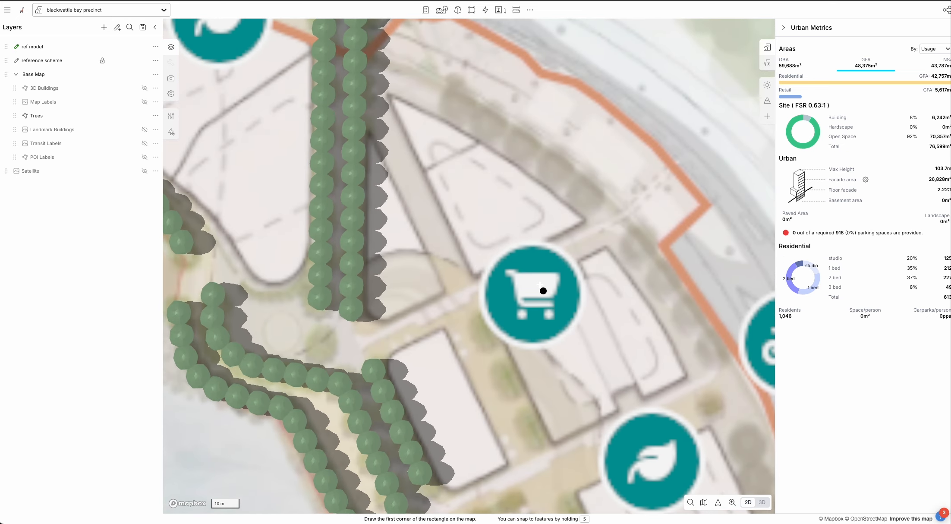
left_click(475, 273)
left_click(584, 220)
left_click(493, 45)
left_click_drag(497, 37, 438, 117)
left_click_drag(503, 160, 490, 148)
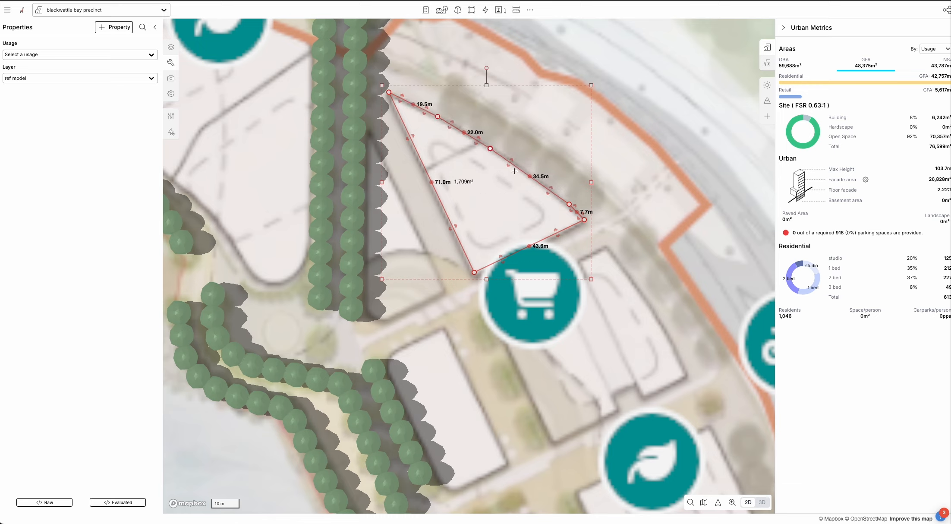
left_click_drag(529, 176, 527, 173)
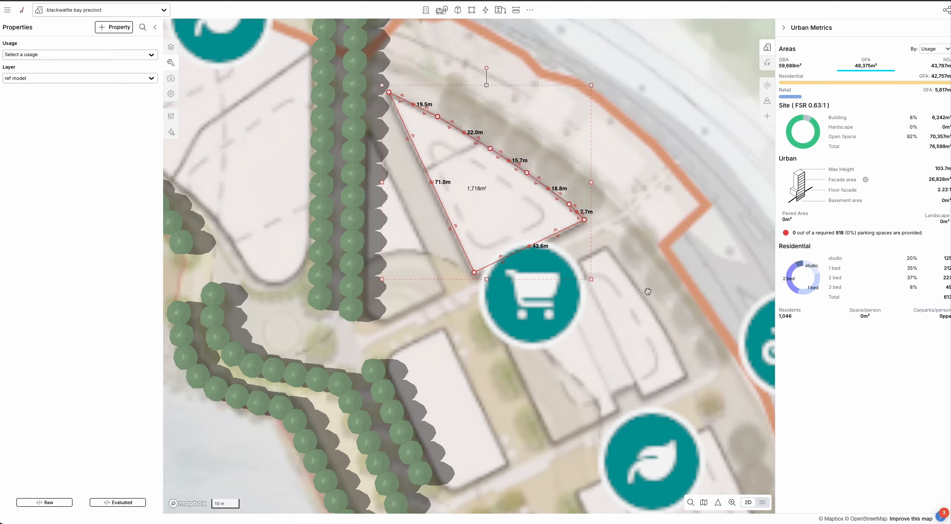
- Assign the Retail usage to the triangular footprint
scroll(638, 272, "down", 3)
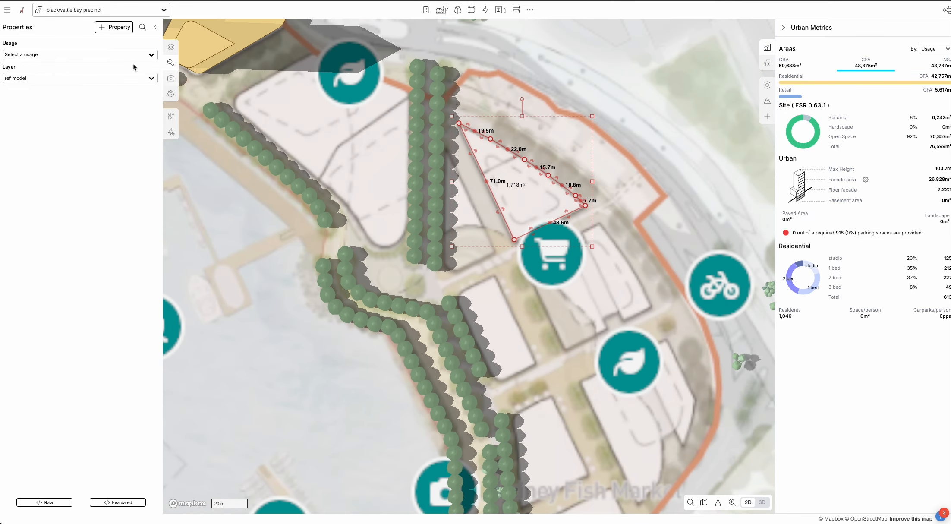
left_click(129, 54)
type("ret")
left_click(84, 101)
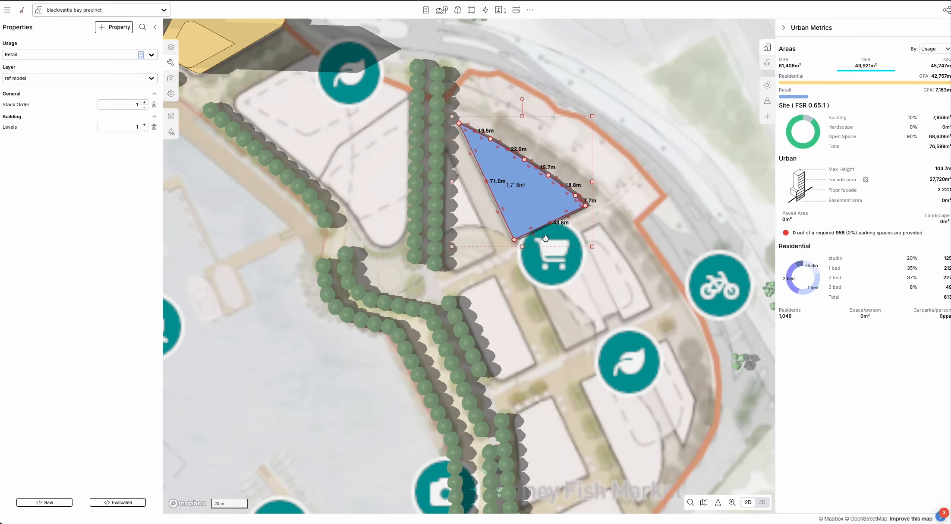
- Draw a rectangular footprint about 53 by 25 m over the block south-west of the shopping cart marker
key("r")
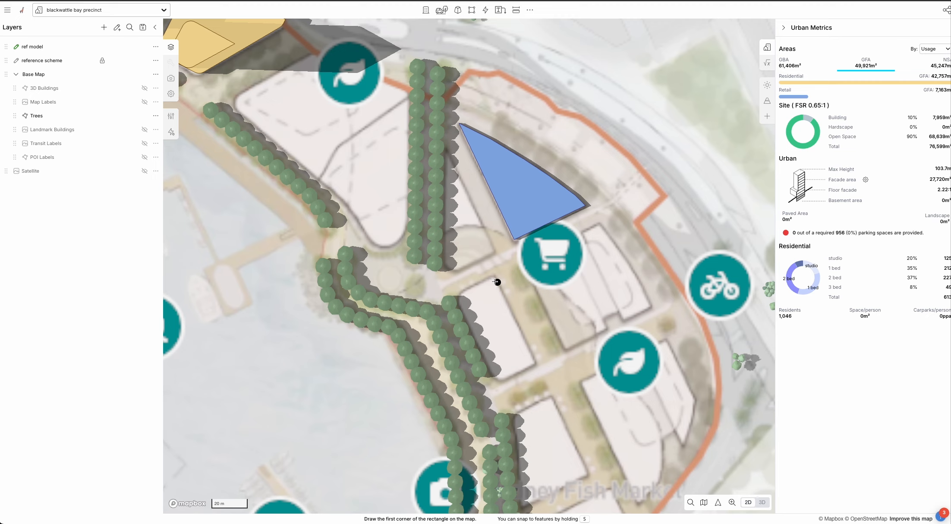
left_click(494, 275)
left_click(535, 361)
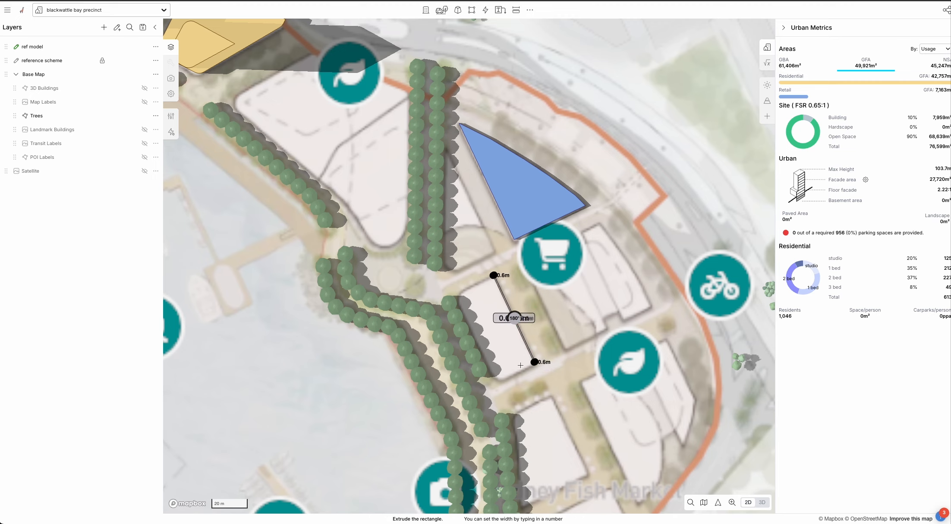
left_click(494, 379)
- Bevel the rectangle's two western corners to match the masterplan outline and assign it the Retail usage
scroll(463, 307, "up", 2)
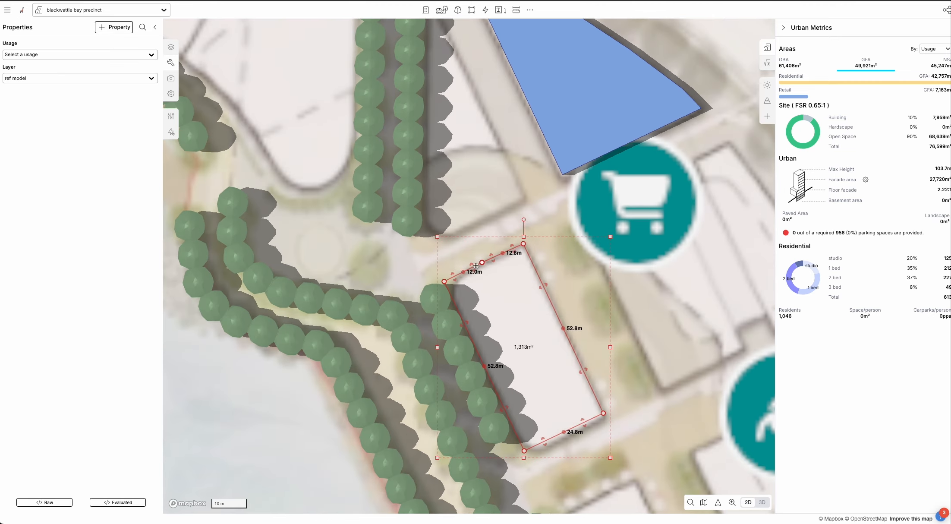
mouse_move(462, 271)
left_mouse_down()
mouse_move(454, 299)
mouse_move(454, 287)
left_mouse_up()
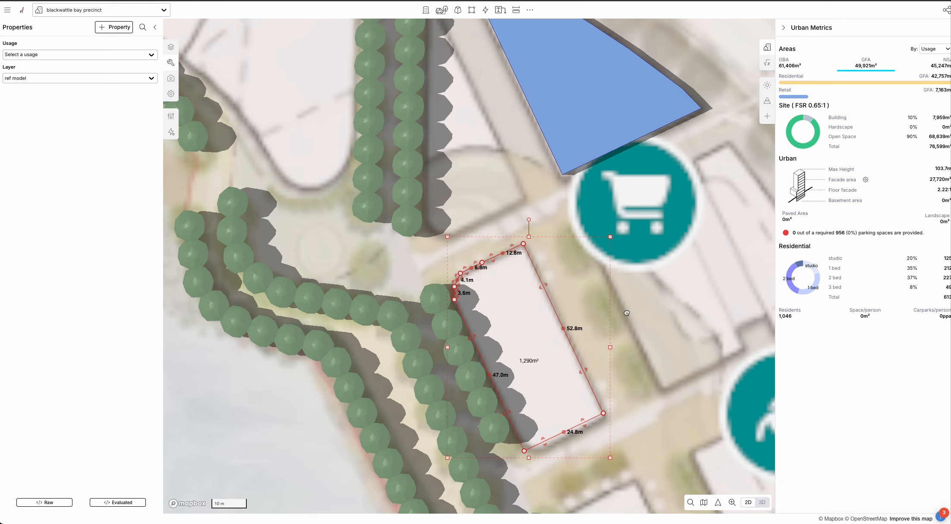
left_click_drag(628, 320, 616, 268)
mouse_move(512, 398)
left_mouse_down()
mouse_move(510, 390)
mouse_move(524, 391)
mouse_move(518, 394)
left_mouse_up()
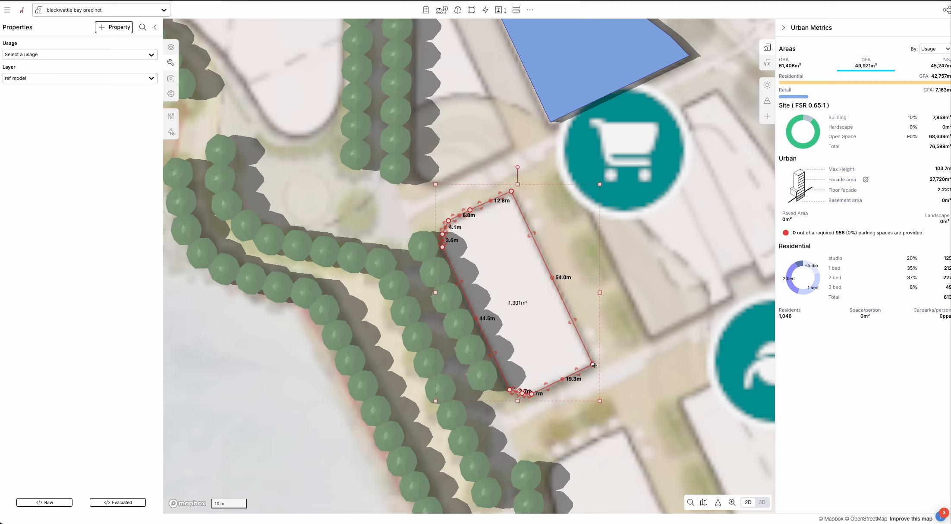
scroll(590, 360, "down", 3)
left_click(576, 151)
- Draw a rectangle about 48 m deep over the next block to the south, lining up its eastern and southern edges
left_click_drag(627, 357, 584, 239)
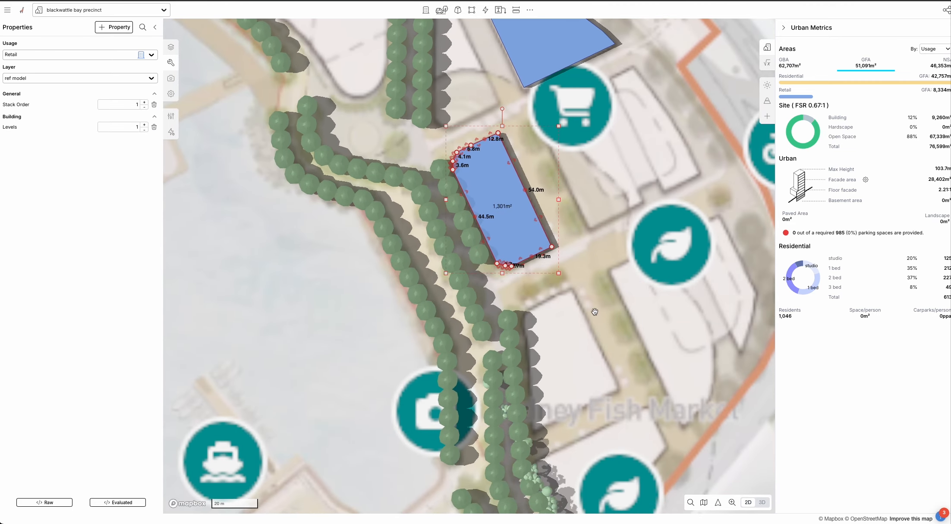
key("r")
left_click(571, 290)
left_click(619, 390)
left_click(532, 432)
- Split the rectangle along the block's slanted west edge, remove the western triangle and make the remaining footprint Retail
key("x")
left_click(525, 288)
double_click(532, 446)
left_click(488, 354)
left_click(493, 340)
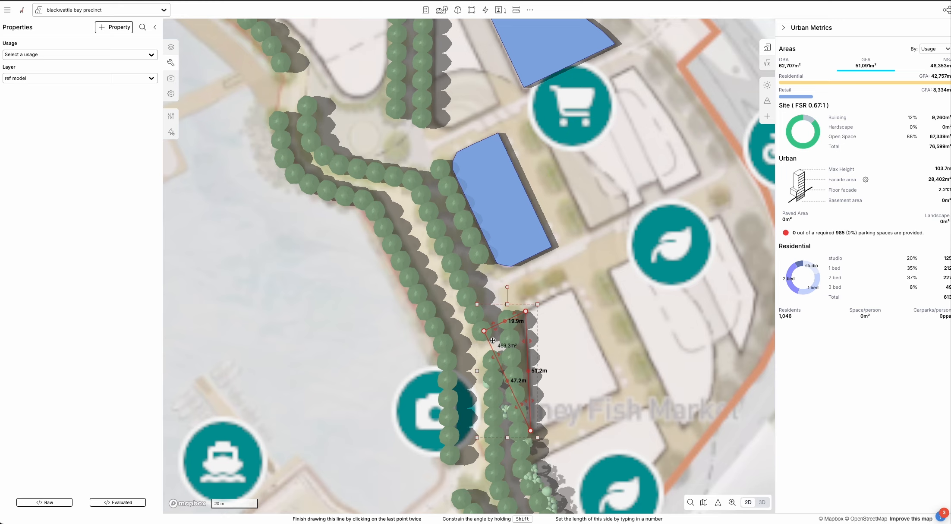
key("Escape")
left_click(555, 336)
key("Escape")
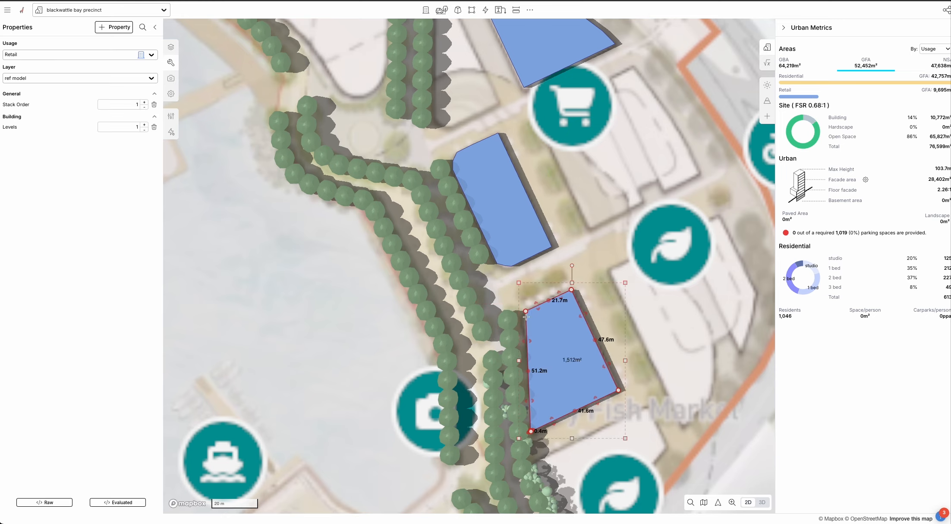
- Add and move vertices along the footprint's west edge so its north-west corner and side follow the masterplan outline
scroll(530, 336, "up", 1)
left_click_drag(529, 374, 520, 311)
scroll(529, 325, "up", 5)
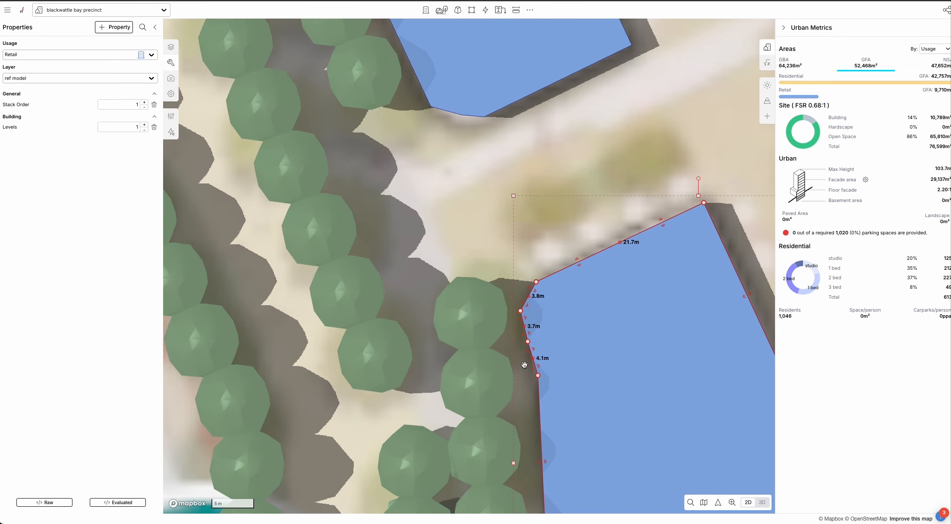
scroll(530, 373, "down", 2)
left_click_drag(508, 386, 496, 312)
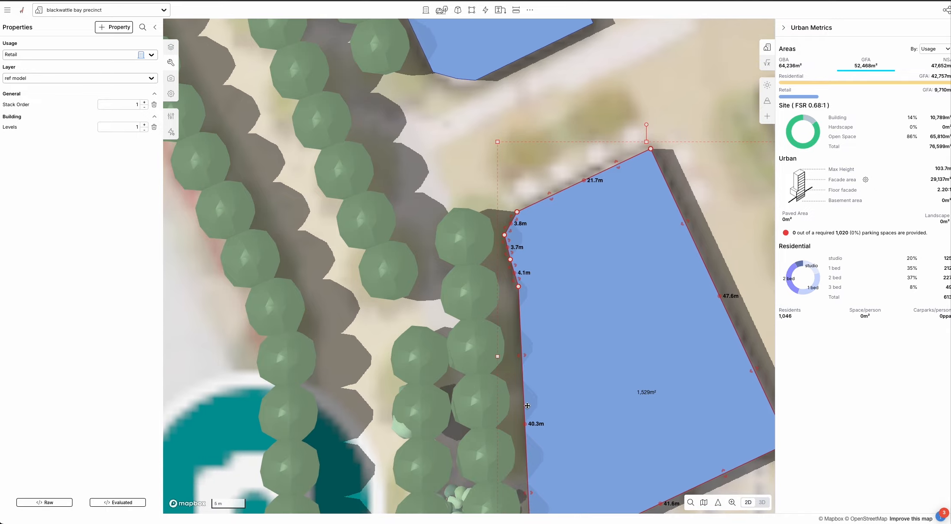
left_click(524, 424)
left_click_drag(519, 286, 516, 288)
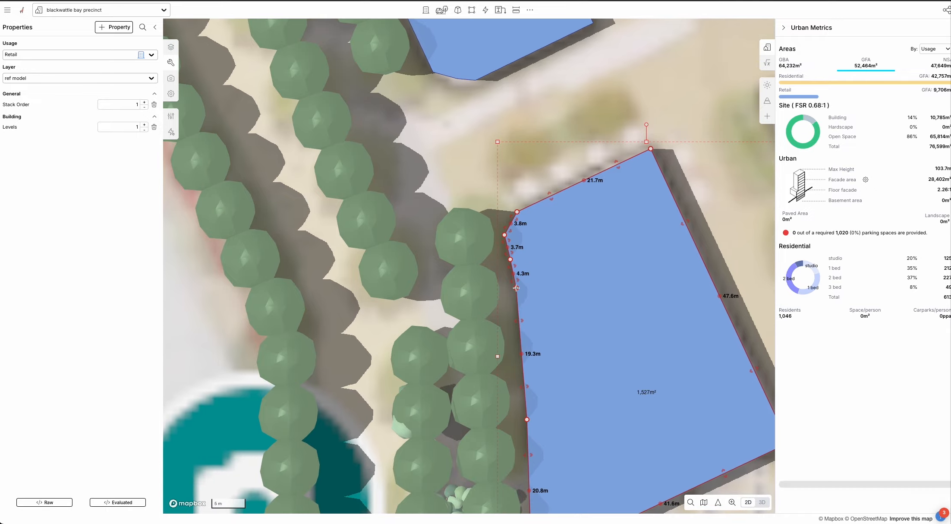
left_click_drag(510, 222, 509, 221)
left_click(695, 169)
- Draw a rectangle about 56 by 41 m over the southernmost block and assign it the Retail usage
right_click_drag(660, 285, 695, 293)
scroll(658, 259, "down", 5)
left_click_drag(716, 332, 535, 333)
right_click_drag(536, 334, 505, 364)
key("r")
left_click(539, 261)
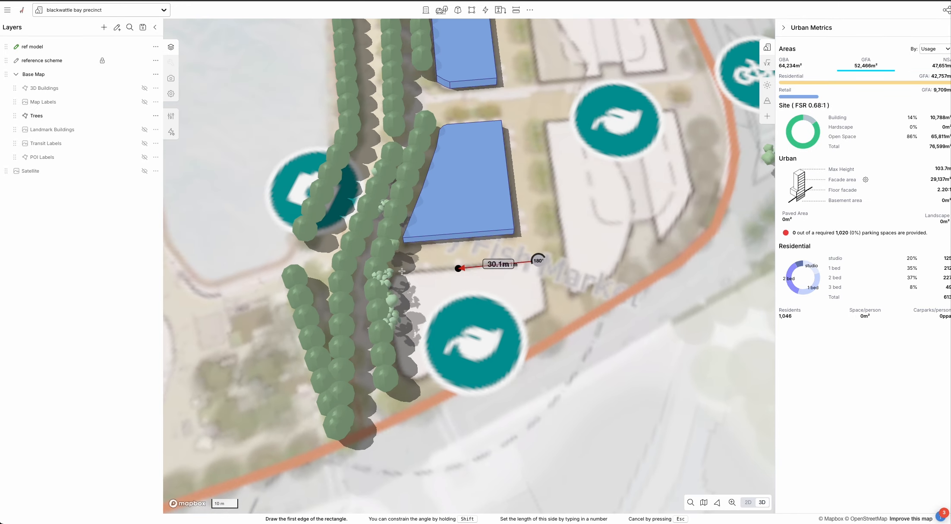
left_click(389, 273)
left_click(439, 370)
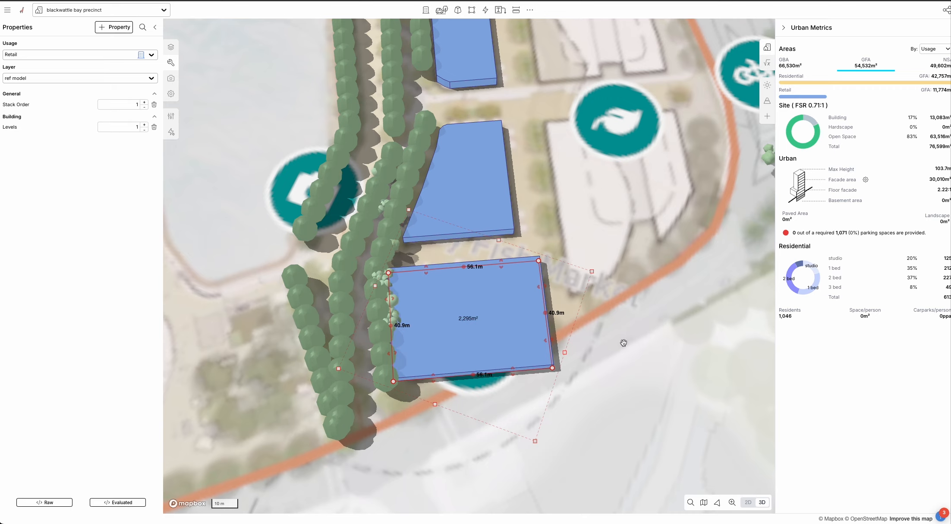
- Taper the southernmost footprint's south side along the site boundary and give it a 6.0 m fillet corner radius
left_click_drag(555, 371, 543, 308)
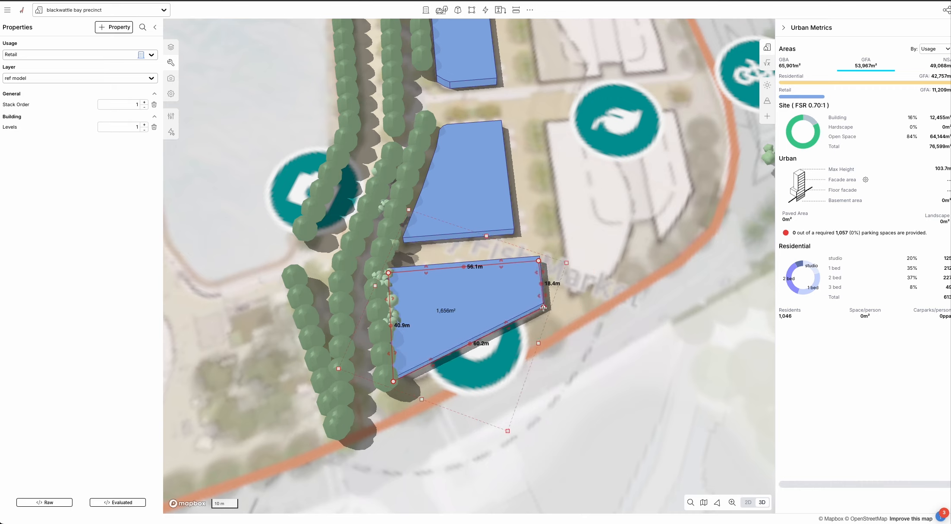
left_click_drag(393, 381, 394, 388)
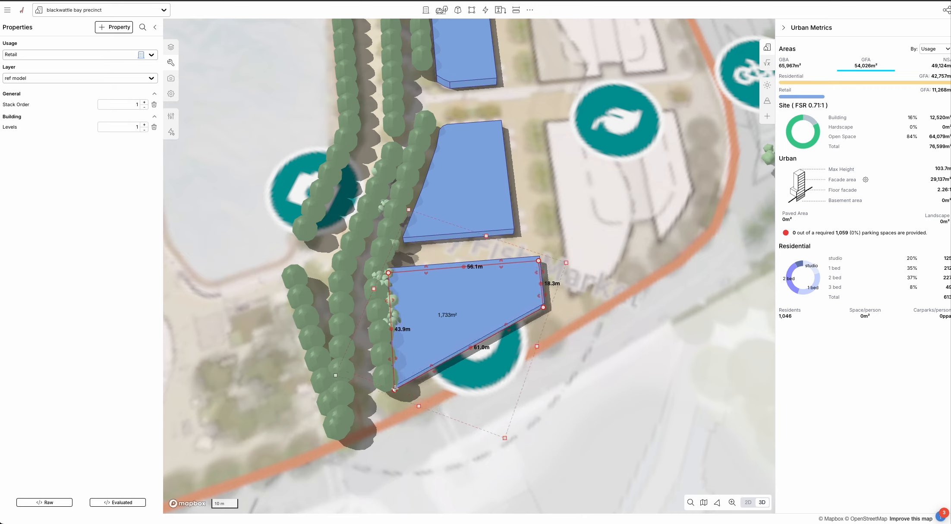
left_click(115, 31)
type("cor")
left_click(181, 60)
left_click_drag(119, 150, 130, 150)
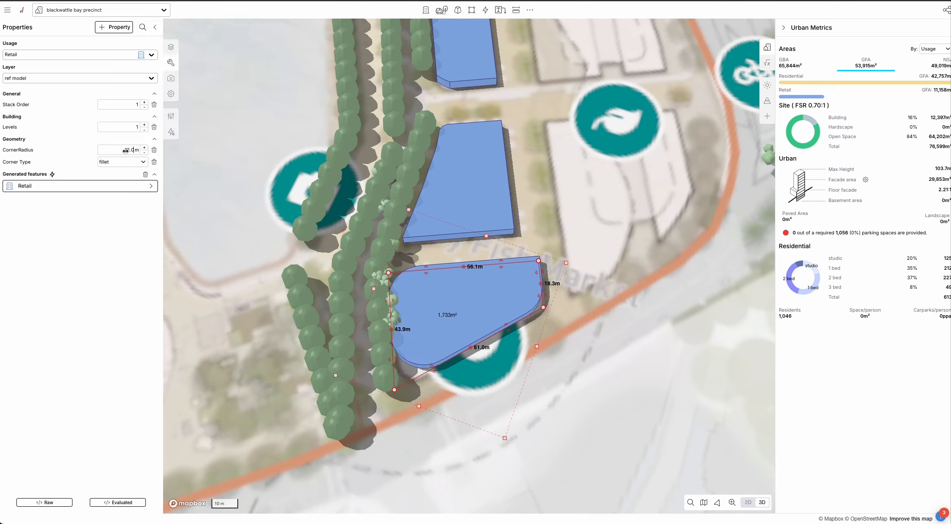
type("6.0")
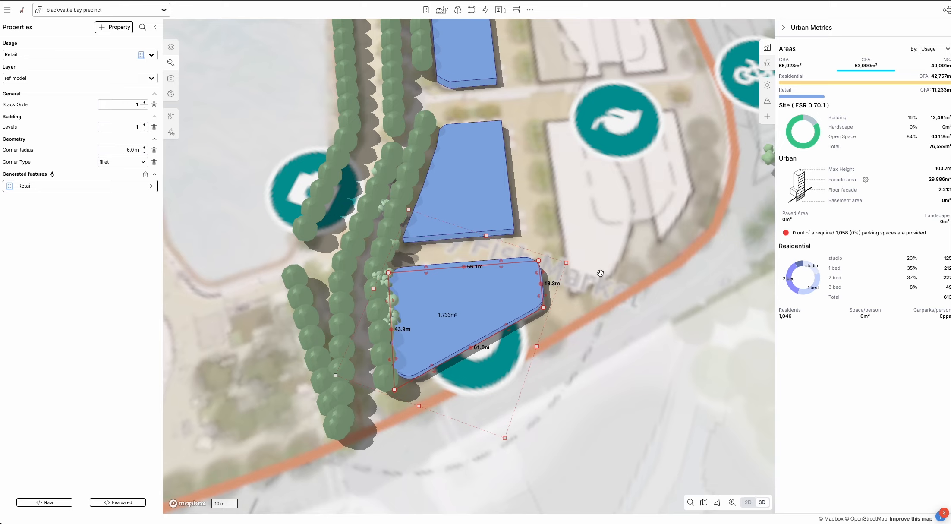
- Add vertices along the short eastern edge of the southernmost footprint and adjust them to the masterplan outline
left_click(540, 285)
left_click(542, 296)
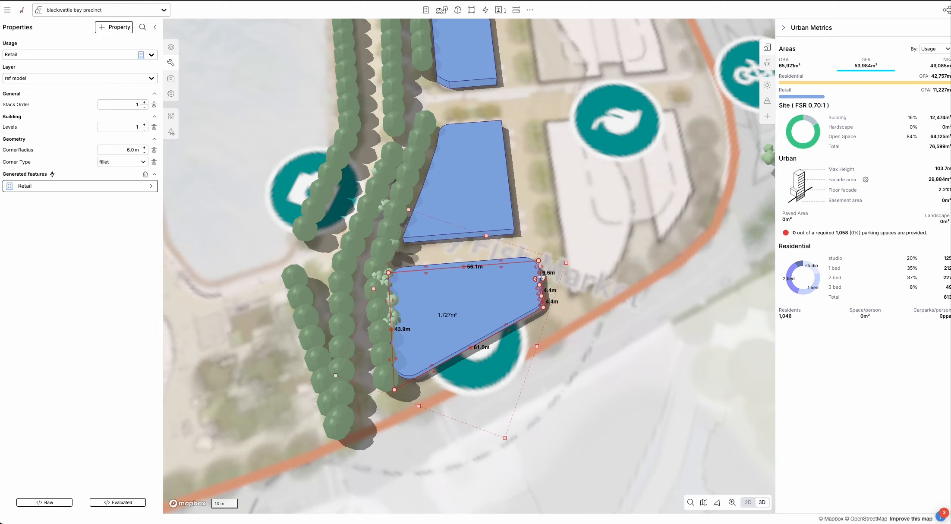
left_click_drag(542, 297, 543, 301)
scroll(542, 301, "up", 5)
left_click_drag(535, 261, 535, 227)
scroll(550, 256, "down", 5)
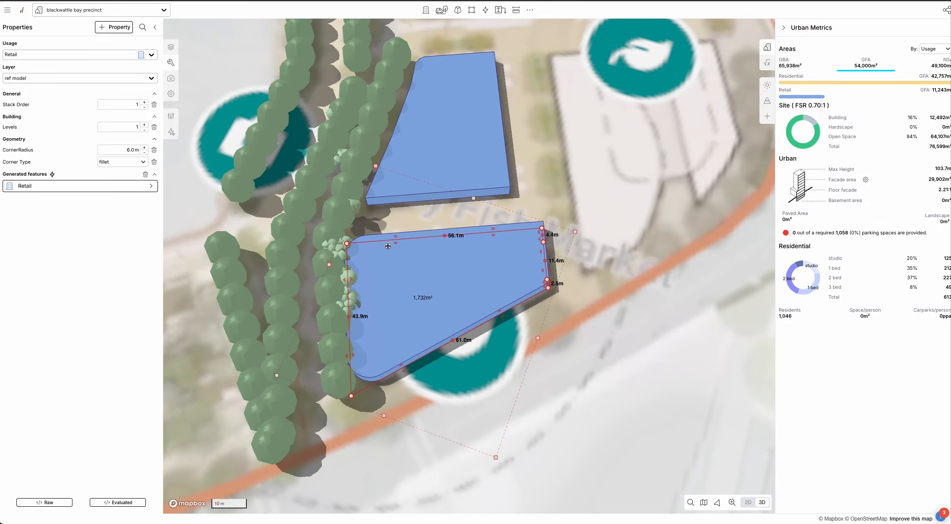
left_click(600, 270)
- Draw a rectangle about 52 by 25 m over the block at the shopping cart marker
right_click_drag(626, 346, 598, 330)
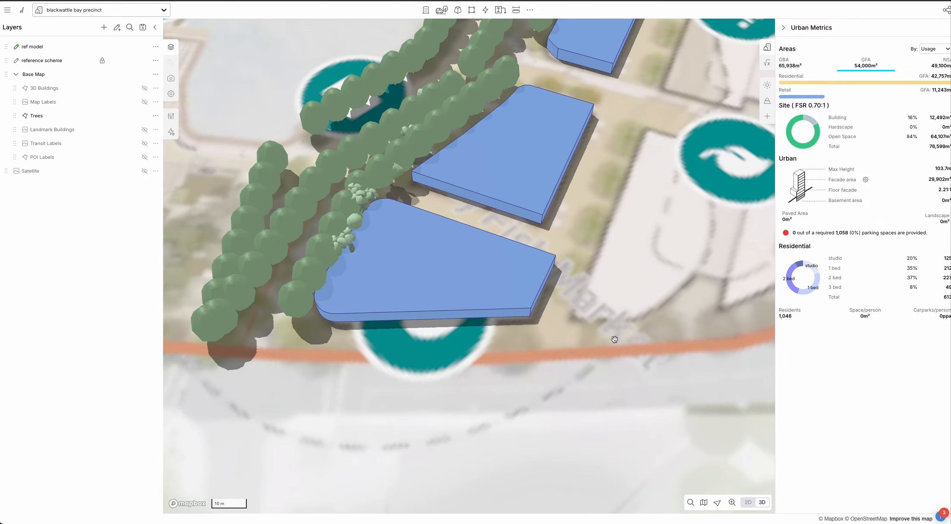
scroll(579, 367, "down", 2)
left_click_drag(581, 374, 520, 382)
left_click_drag(712, 358, 584, 370)
right_click_drag(584, 370, 551, 374)
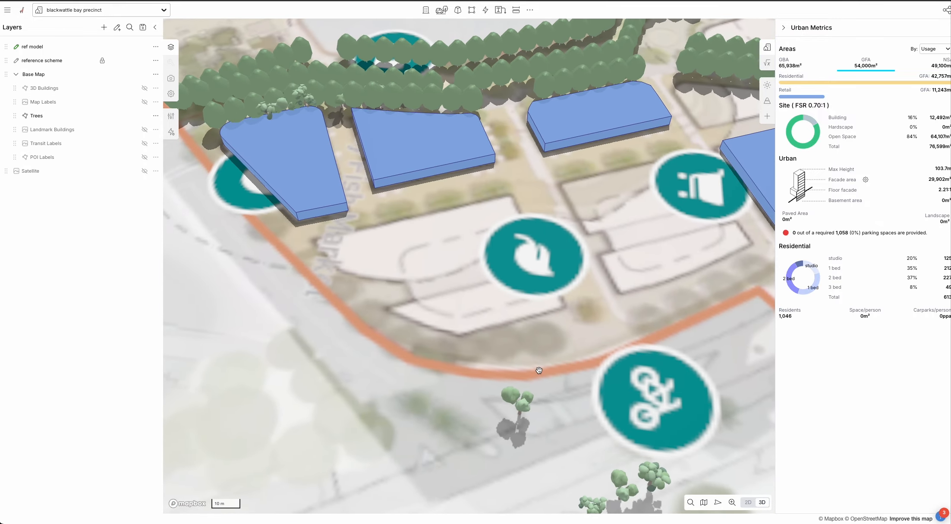
scroll(539, 370, "down", 2)
left_click_drag(562, 358, 465, 361)
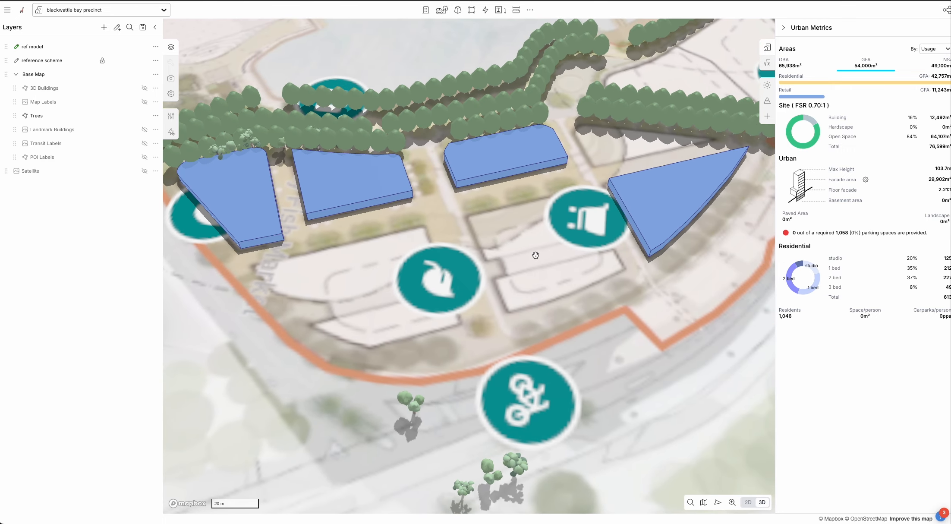
key("r")
left_click(487, 259)
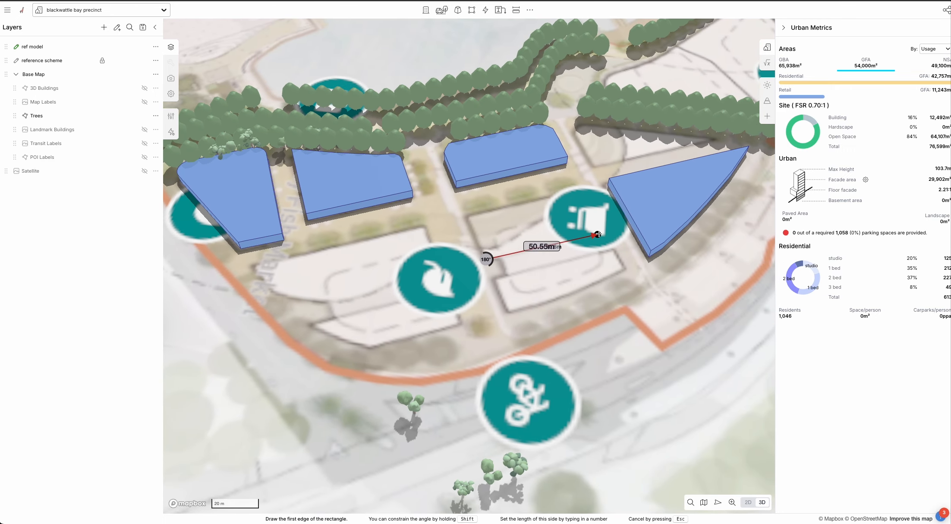
left_click(602, 233)
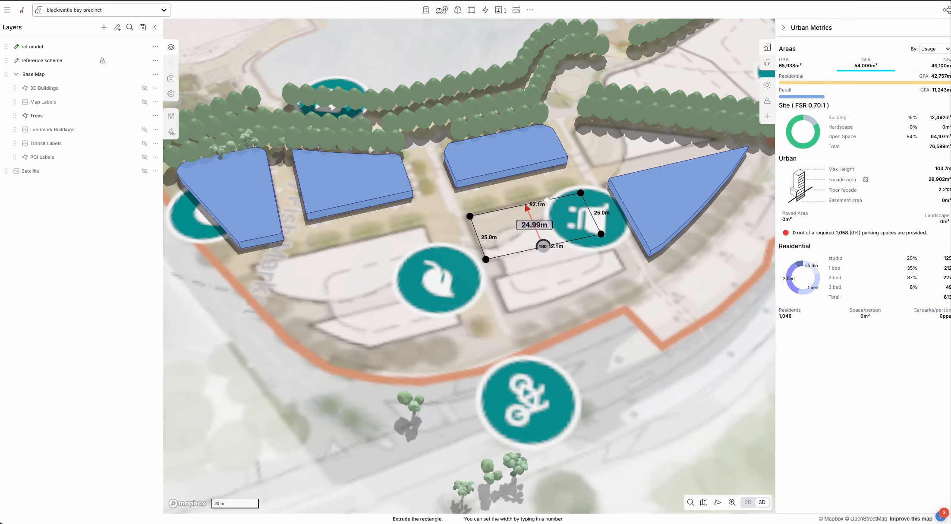
left_click(556, 212)
- Copy the rectangle onto the adjoining block to the east and assign the Retail usage to both
left_click_drag(556, 213, 567, 280)
left_click(512, 219, "shift")
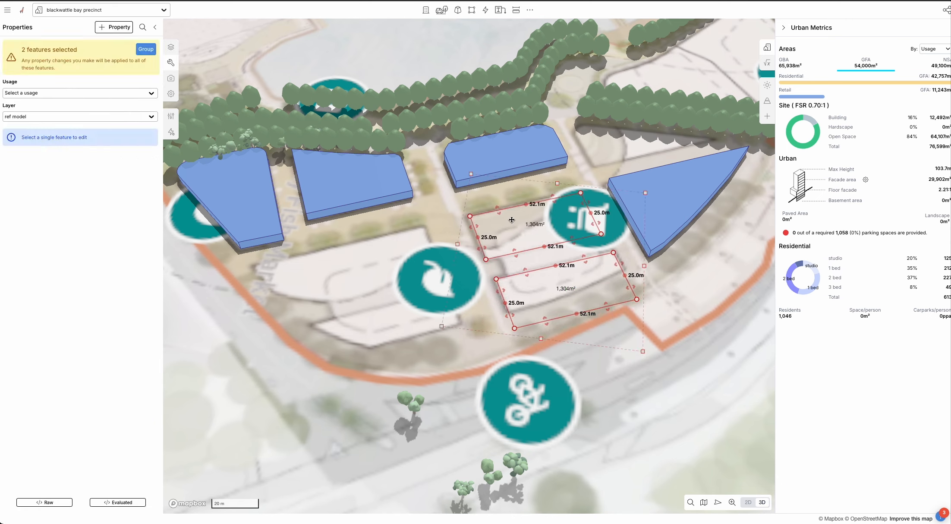
key("super+shift+v")
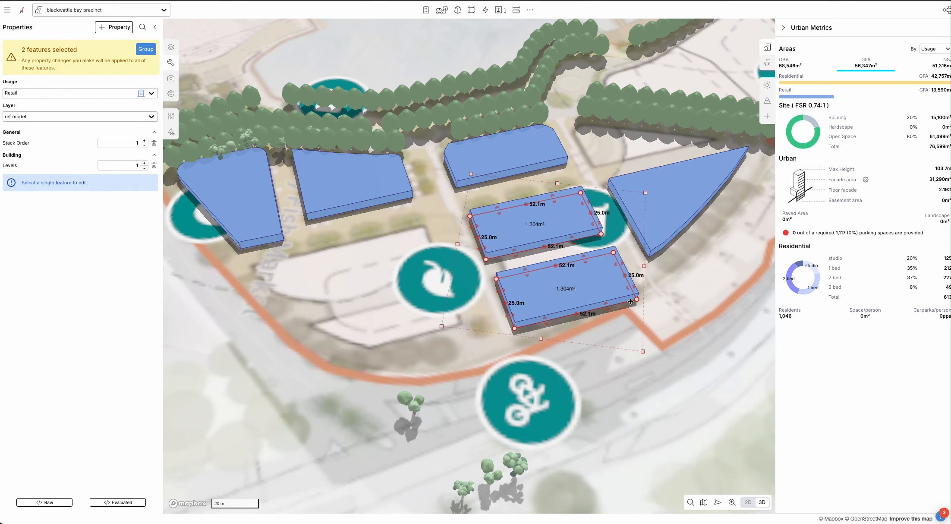
- Narrow the eastern copy to about 15.6 m wide and make the ref model layer semi-transparent
left_click_drag(609, 306, 608, 284)
key("2")
key("Escape")
left_click_drag(117, 46, 80, 57)
left_click_drag(458, 88, 506, 138)
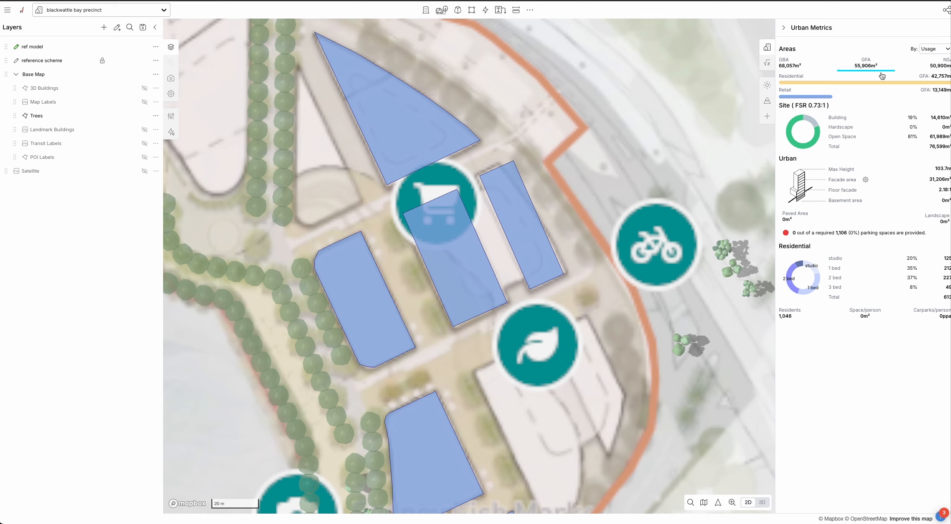
- Widen the narrow footprint east of the shopping cart block to about 16.1 m and lengthen it to about 52.5 m
scroll(519, 254, "up", 3)
left_click(498, 144)
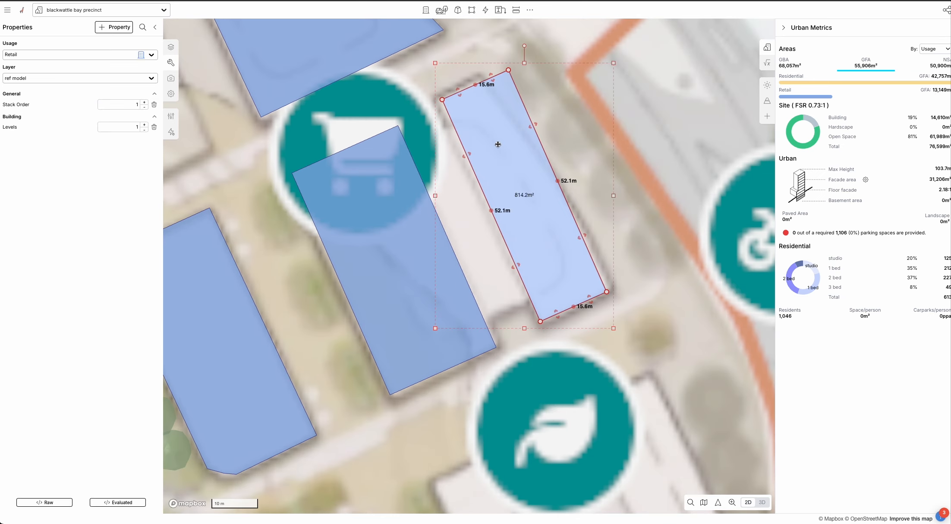
left_click(393, 242, "shift")
left_click_drag(618, 59, 615, 57)
left_click_drag(553, 313, 554, 314)
left_click_drag(586, 241, 589, 240)
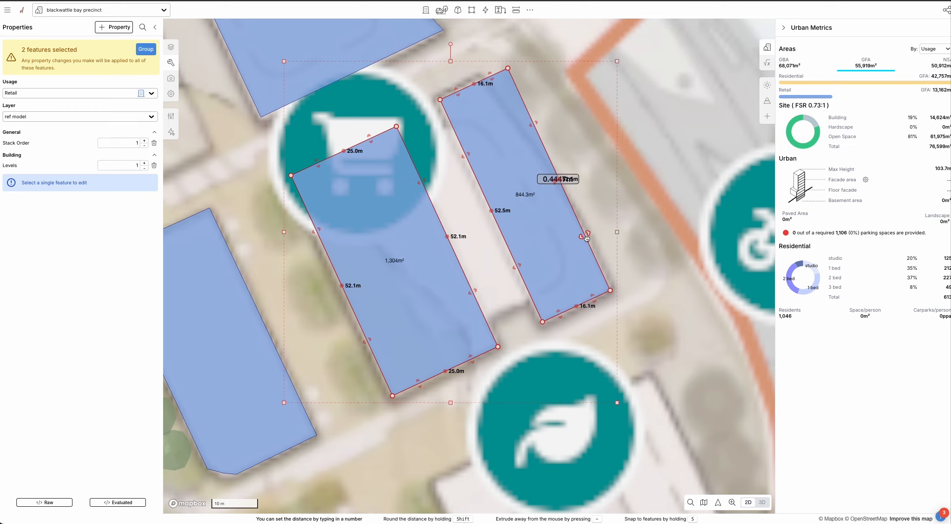
- Taper that narrow footprint's north edge to about 10.1 m and add vertices along its eastern edge to follow the masterplan curve
left_click_drag(509, 68, 482, 78)
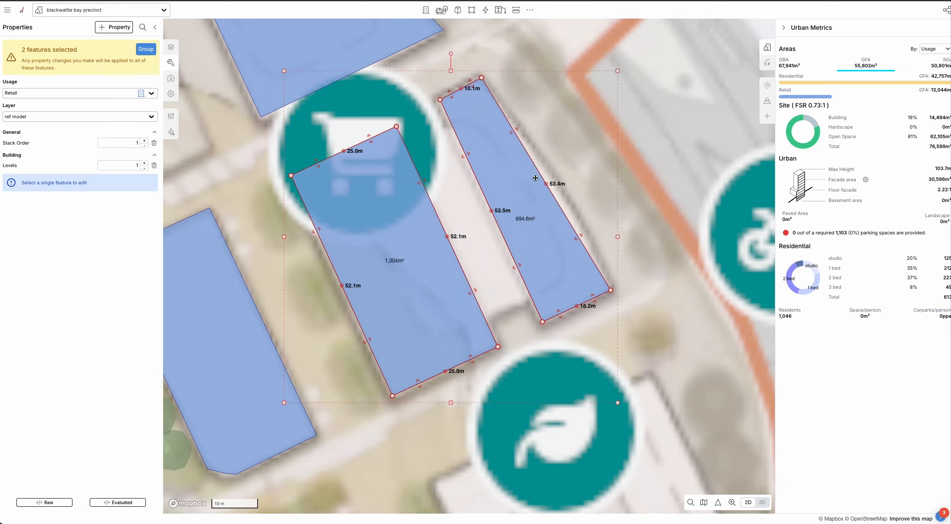
left_click_drag(547, 188, 576, 217)
left_click_drag(530, 147, 515, 124)
left_click_drag(546, 170, 550, 173)
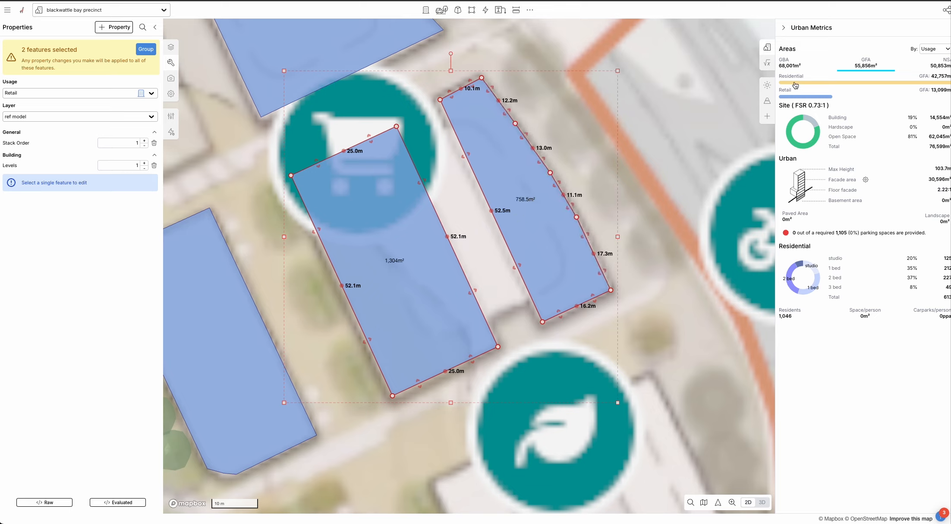
left_click(674, 233)
scroll(674, 233, "down", 5)
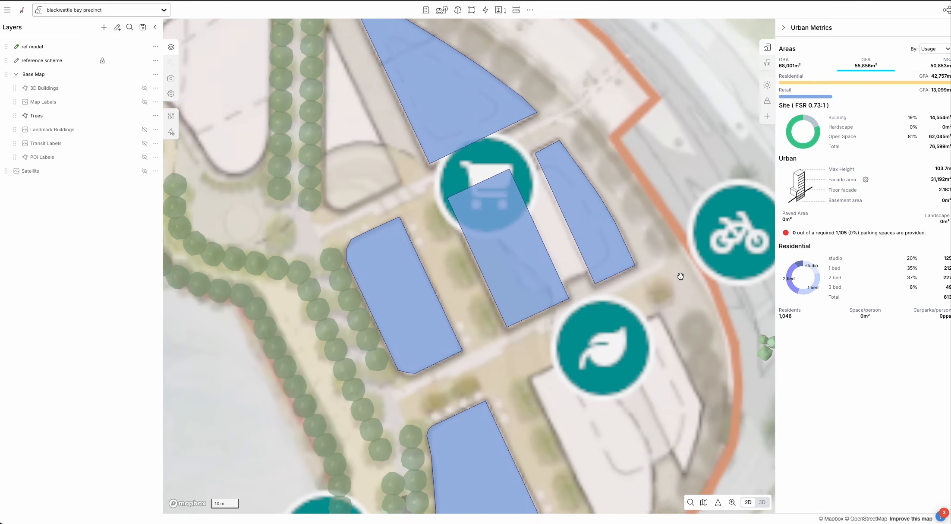
- Draw a rectangle about 73 by 28 m over the large block south of the leaf marker
left_click_drag(682, 295, 636, 212)
left_click_drag(662, 274, 618, 248)
key("r")
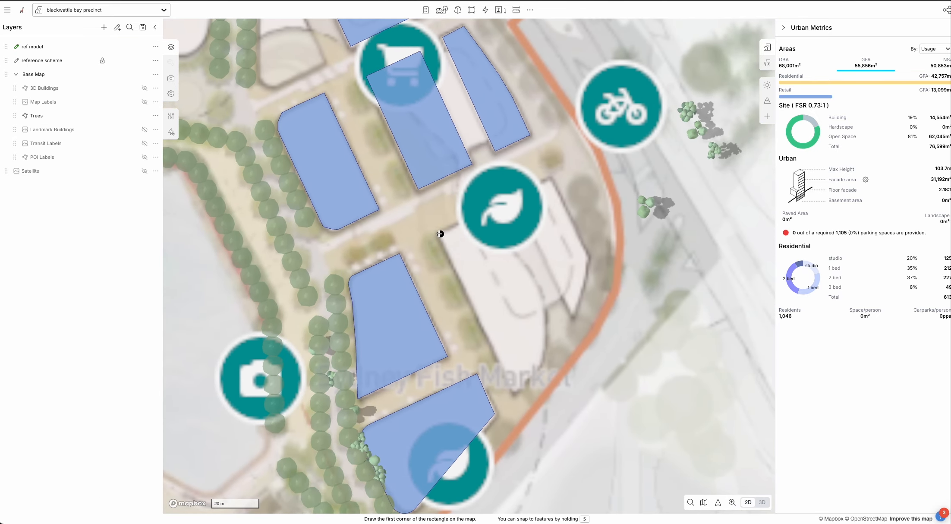
left_click(439, 235)
left_click(513, 394)
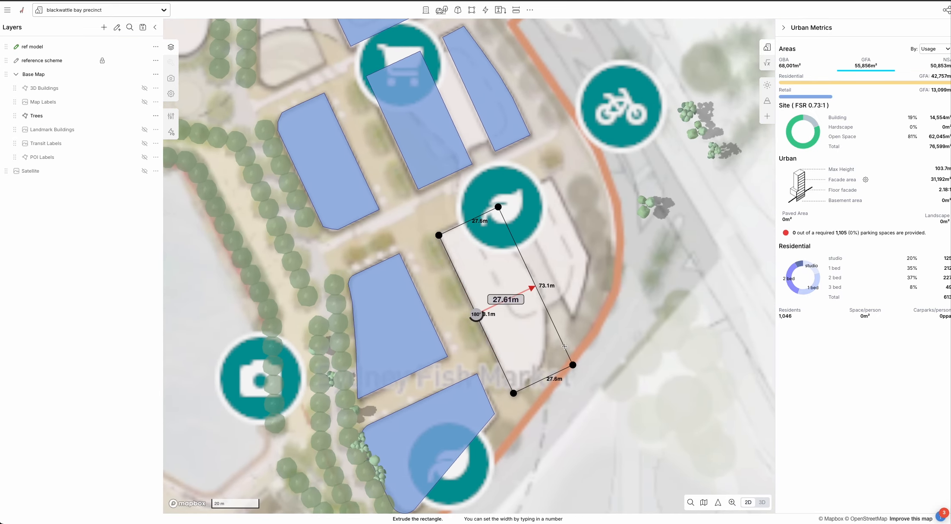
left_click(565, 346)
- Reshape the rectangle's southeast corner and add vertices so its edge follows the curved masterplan outline
left_click_drag(573, 365, 543, 297)
left_click_drag(529, 346, 533, 374)
mouse_move(536, 336)
left_mouse_down()
mouse_move(544, 353)
mouse_move(545, 325)
left_mouse_up()
- Draw a second rectangle about 55 by 18 m over the narrow eastern part of the leaf marker block
left_click_drag(566, 213, 561, 226)
key("r")
left_click(566, 329)
left_click(506, 214)
left_click(575, 252)
- Split the narrow rectangle along the block's angled southeast edge and delete the piece outside the masterplan outline
key("x")
left_click(594, 225)
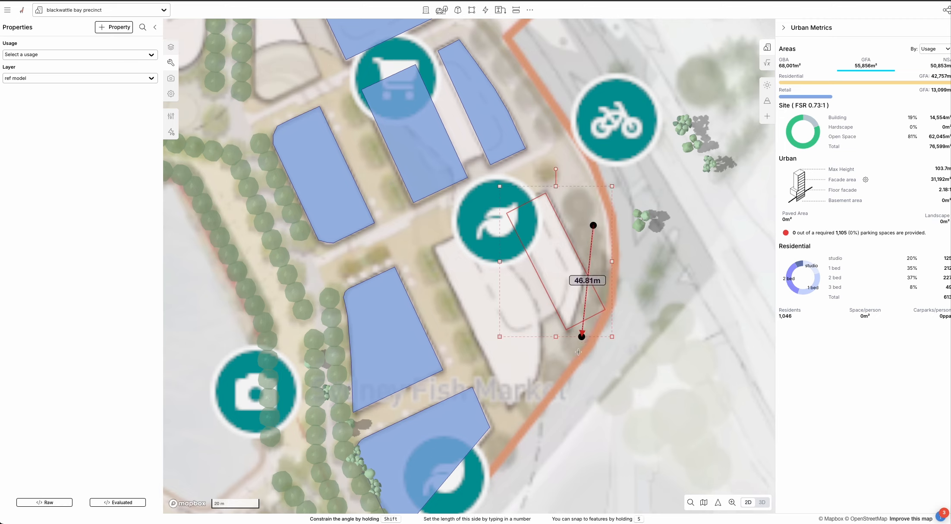
double_click(569, 370)
left_click(635, 363)
left_click(595, 304)
key("Delete")
left_click(575, 297)
- Add and adjust vertices along the narrow footprint's southeast edge to round it to the masterplan outline
scroll(572, 302, "up", 3)
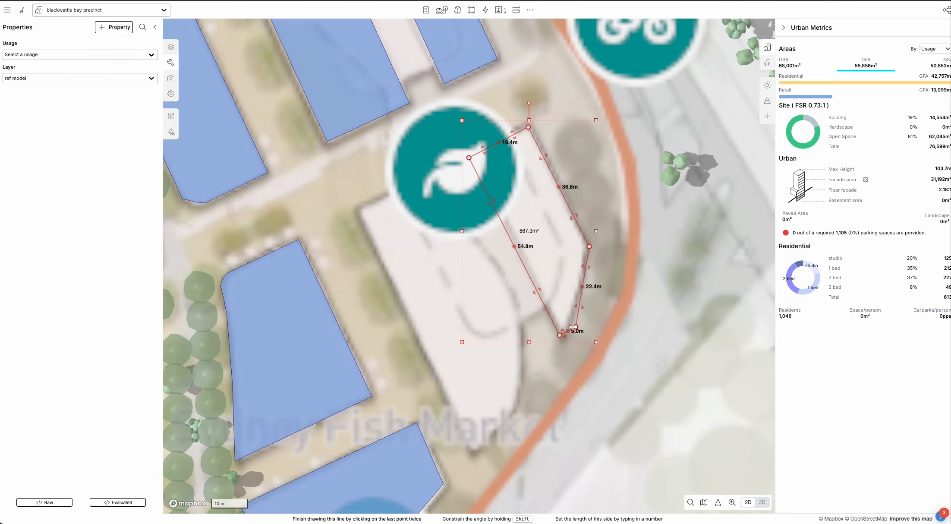
left_click_drag(580, 285, 583, 283)
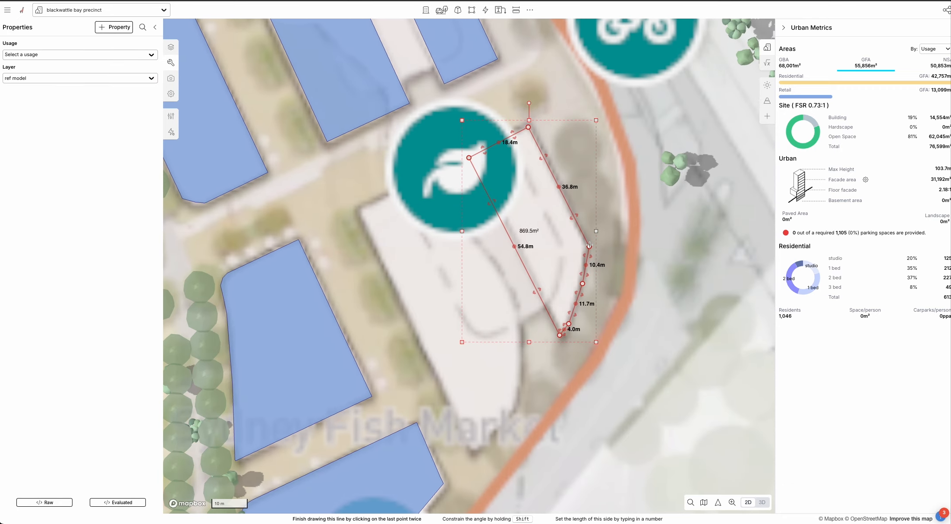
mouse_move(589, 246)
left_mouse_down()
mouse_move(583, 235)
mouse_move(586, 261)
left_mouse_up()
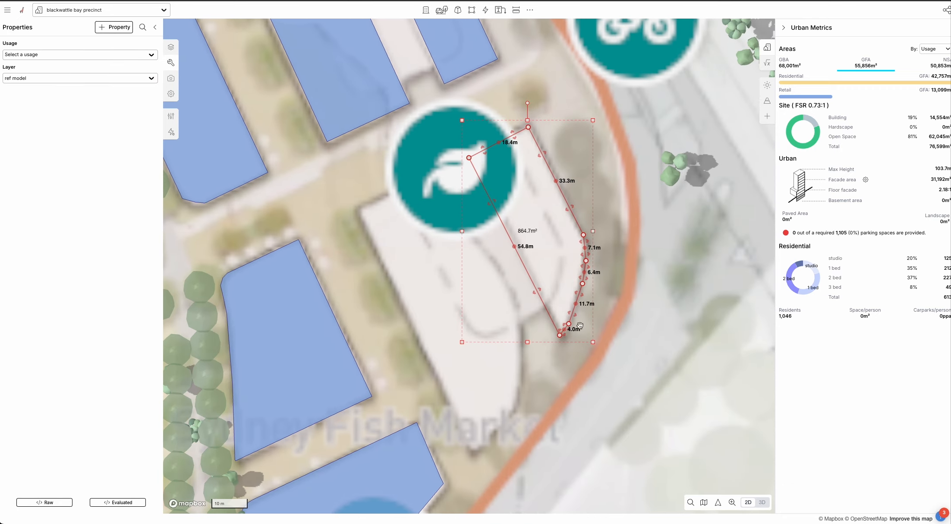
- Curve the large leaf block footprint's northeastern edge with added vertices and shorten its north edge to about 23.5 m
left_click(487, 397)
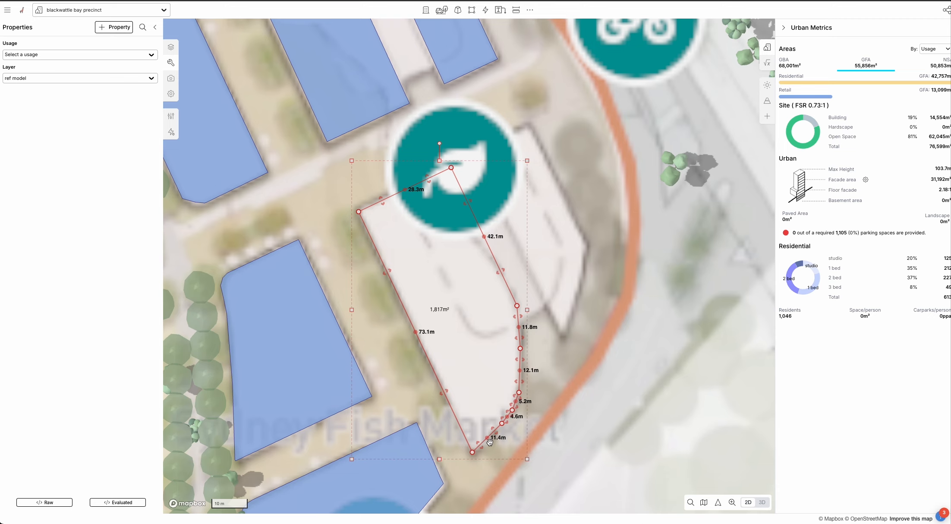
scroll(561, 400, "down", 4)
scroll(523, 310, "up", 3)
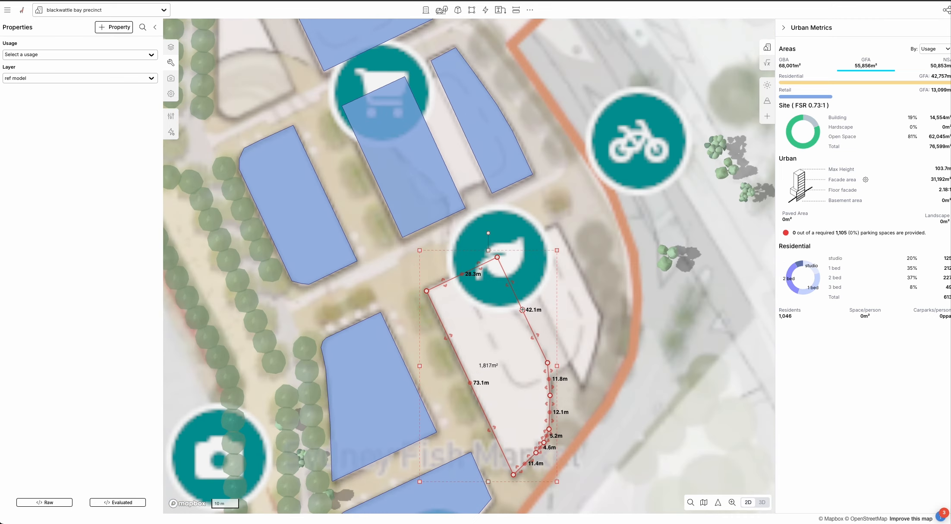
left_click_drag(522, 309, 538, 337)
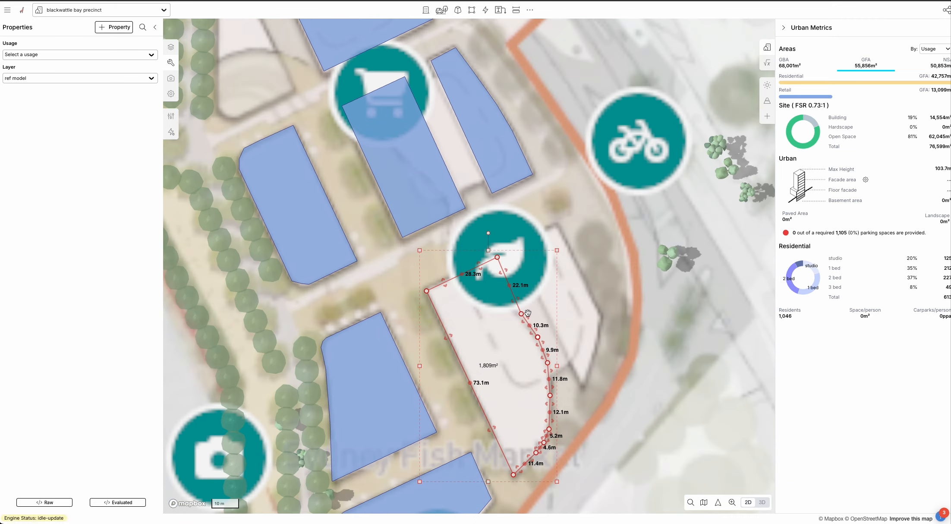
left_click_drag(510, 285, 503, 294)
left_click_drag(497, 257, 485, 263)
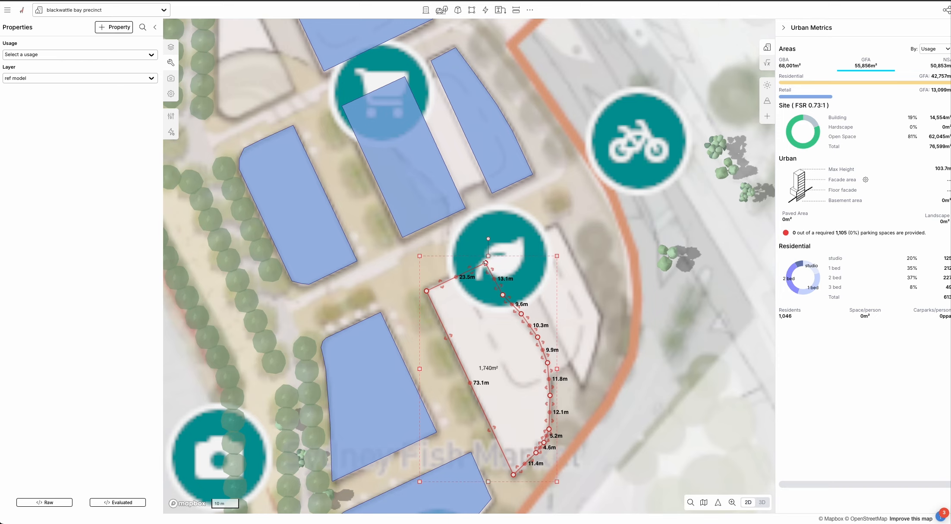
- Assign the Retail usage to both new footprints on the leaf marker block
left_click(640, 331)
scroll(640, 331, "down", 3)
left_click_drag(641, 377, 567, 335, "shift")
left_click(435, 337)
left_click(691, 349)
- Draw a polygon around the large block between the towers and the double tree row, matching its western corner to the outline
key("space")
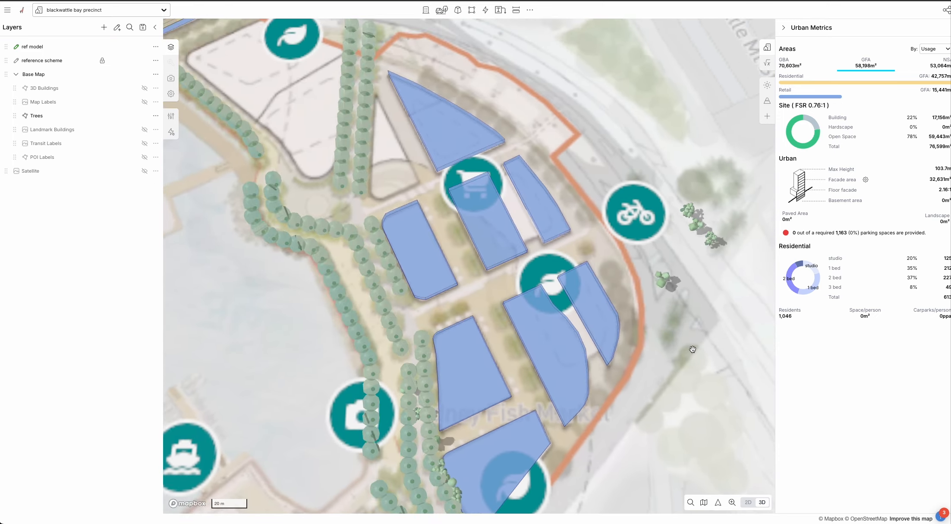
scroll(695, 346, "down", 3)
right_click_drag(700, 342, 541, 354)
left_click_drag(482, 357, 560, 325)
key("space")
key("r")
scroll(383, 302, "up", 4)
key("n")
key("p")
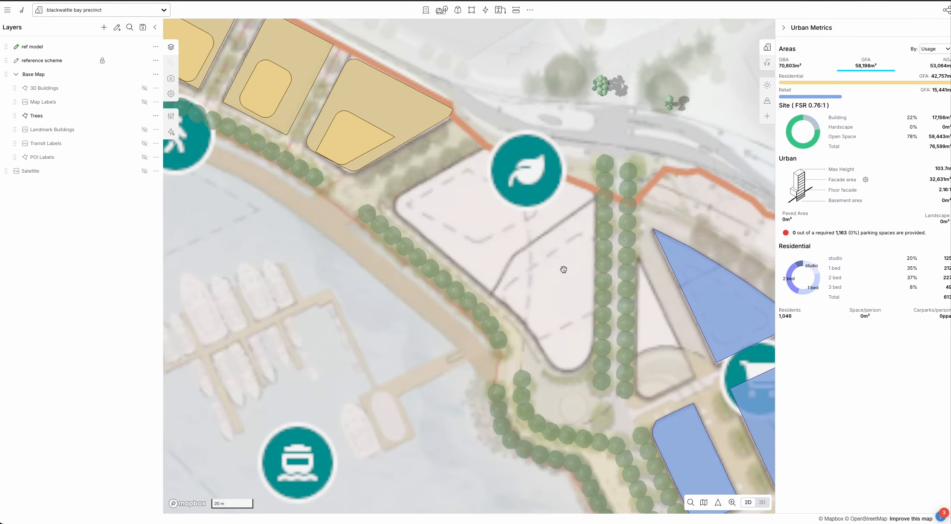
left_click(388, 205)
left_click(512, 310)
left_click(551, 364)
left_click(578, 371)
left_click(589, 352)
left_click(595, 195)
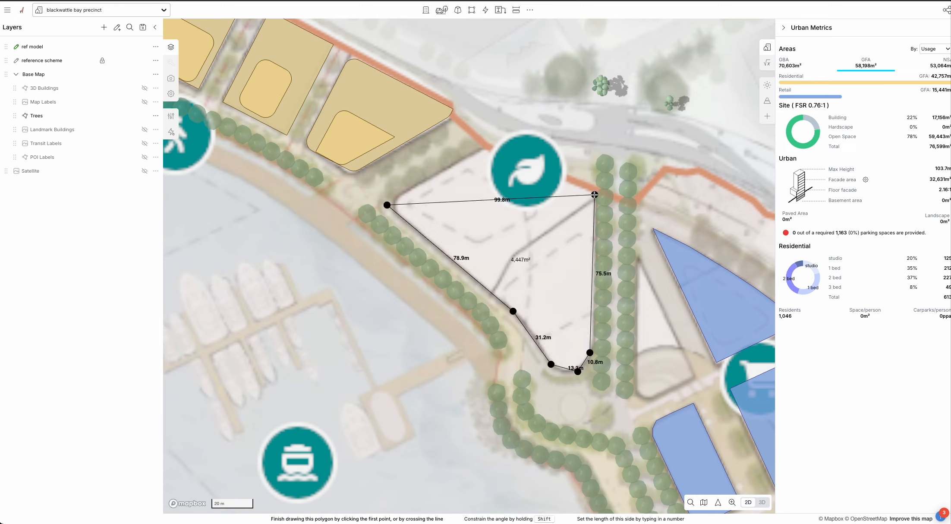
double_click(482, 149)
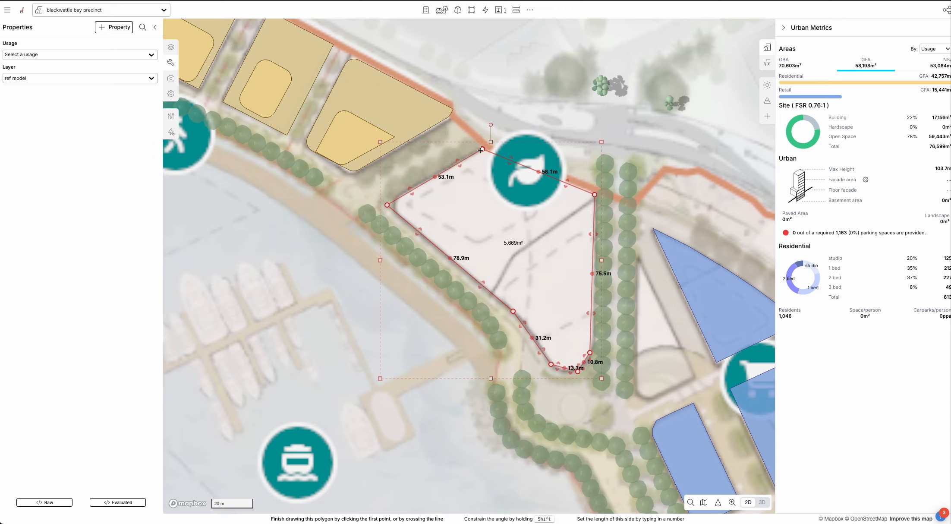
left_click_drag(389, 204, 385, 203)
- Copy the Retail usage with a 6 m fillet corner radius from the southernmost footprint onto the new large polygon
left_click_drag(703, 387, 534, 246)
scroll(534, 246, "down", 5)
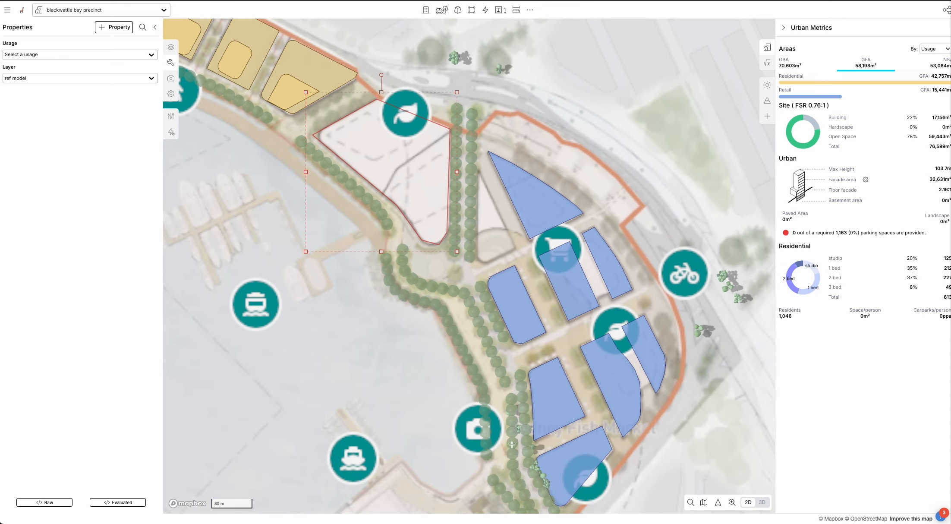
left_click(572, 464)
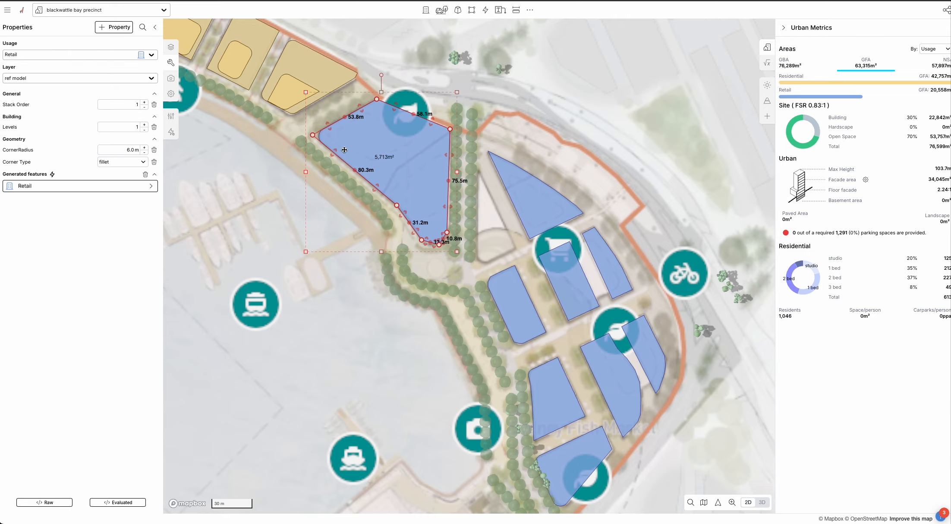
scroll(404, 310, "up", 1)
left_click(404, 310)
- Add a vertex at the large retail footprint's rounded southern tip and adjust its corner points to the masterplan outline
key("3")
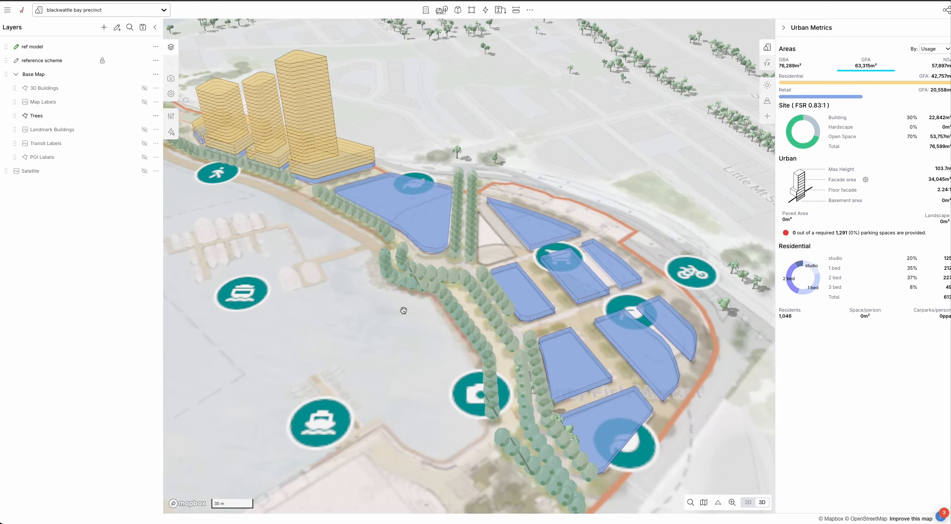
double_click(427, 254)
left_click_drag(446, 260, 443, 264)
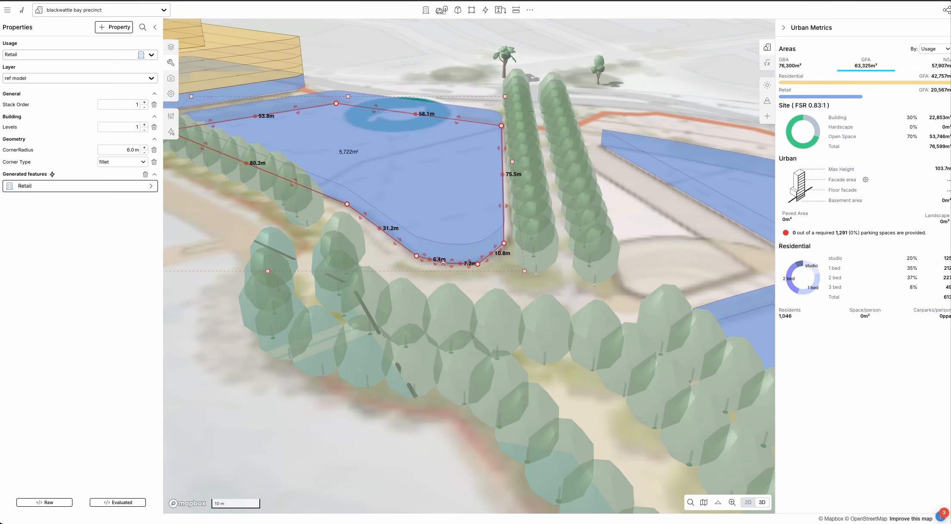
left_click_drag(505, 243, 506, 243)
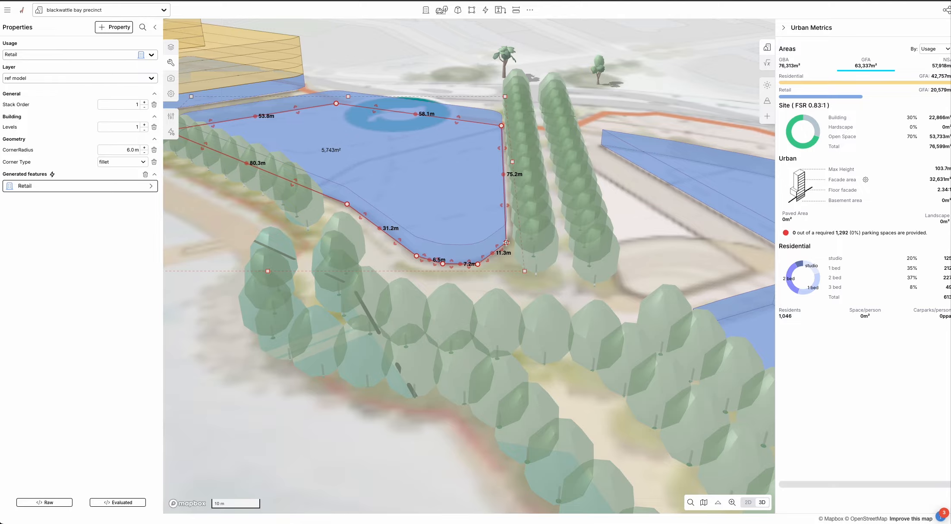
key("Escape")
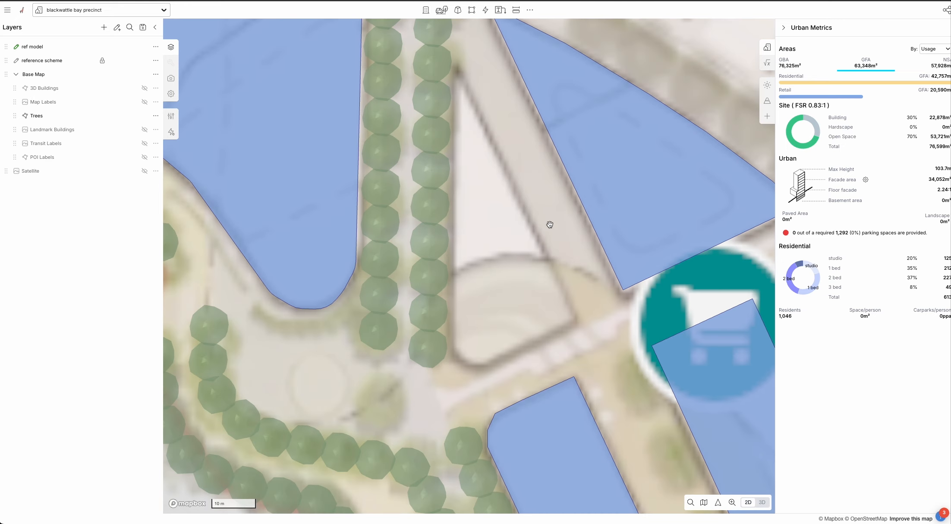
key("r")
left_click(456, 70)
key("Escape")
- Draw a polygon with a curved south edge over the small triangular block, about 47 m long, and assign the Retail usage
key("p")
left_click(458, 69)
left_click(520, 256)
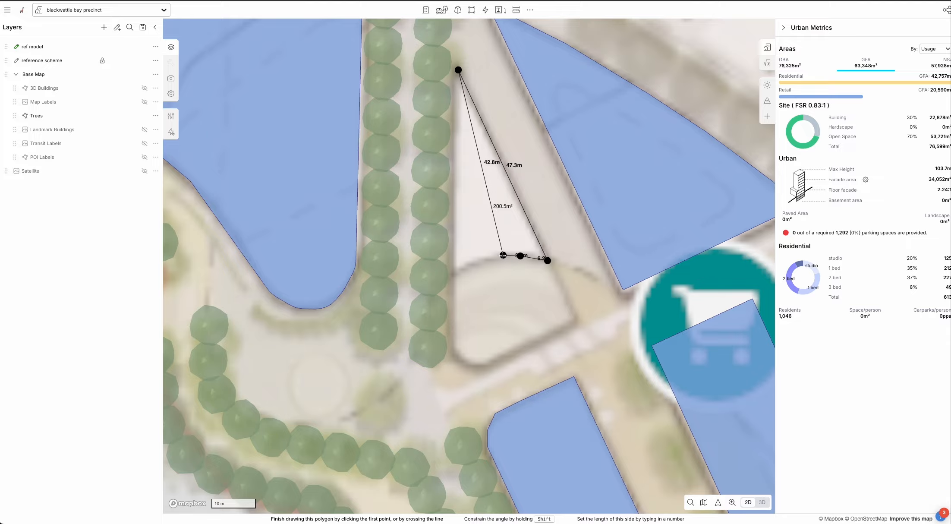
left_click(502, 255)
left_click(475, 261)
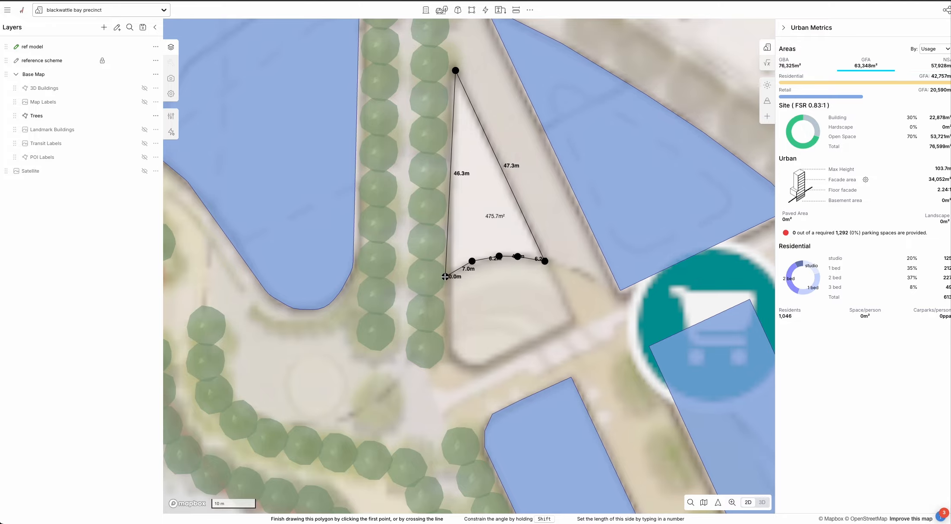
double_click(445, 276)
scroll(603, 363, "down", 5)
left_click(425, 444)
- Restore the ref model layer to full opacity
right_click_drag(425, 445, 463, 374)
scroll(463, 374, "down", 5)
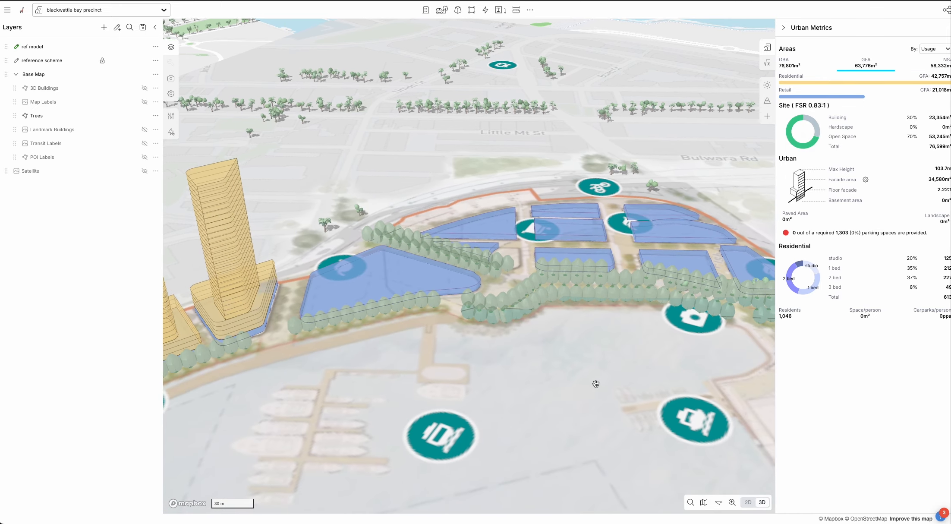
right_click_drag(592, 384, 531, 410)
mouse_move(126, 48)
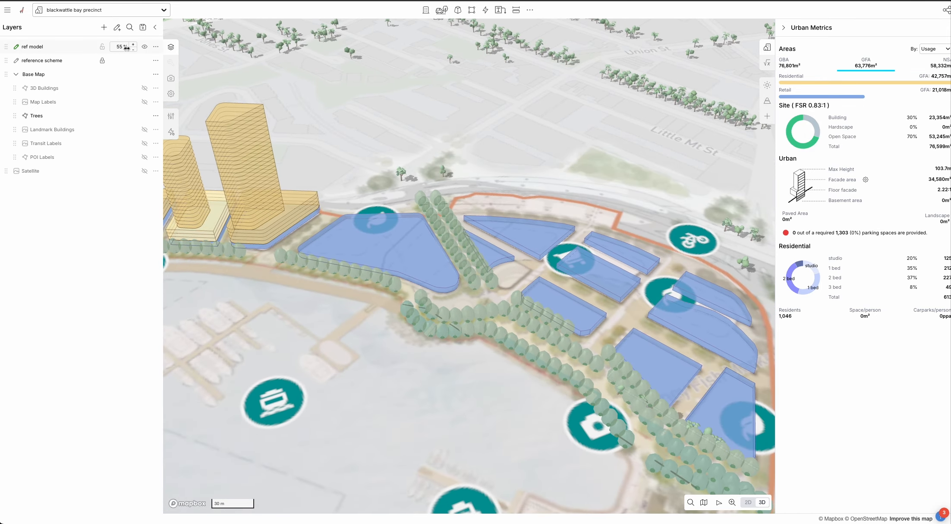
left_click_drag(125, 48, 146, 48)
right_click_drag(518, 101, 460, 101)
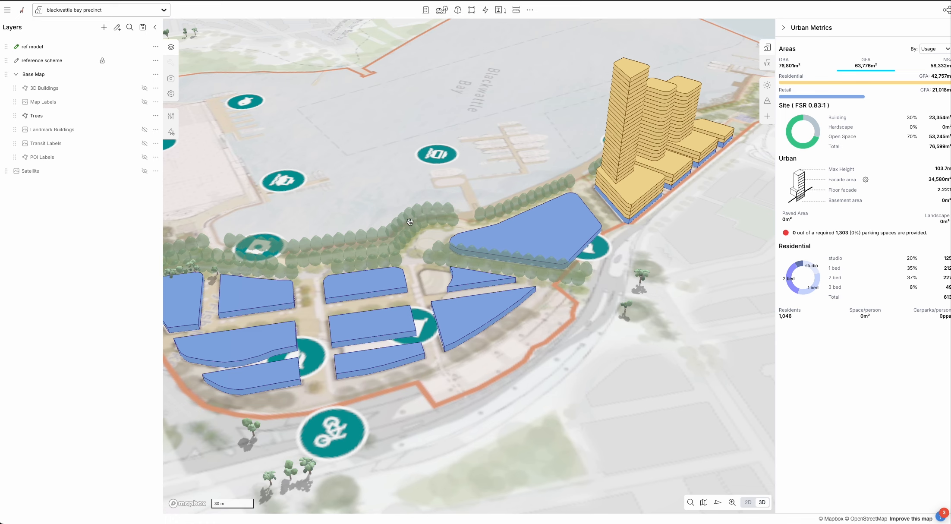
- Open the Retail usage settings from the large retail footprint and set the usage's fill colour to pale blue #e0ecff
left_click(171, 116)
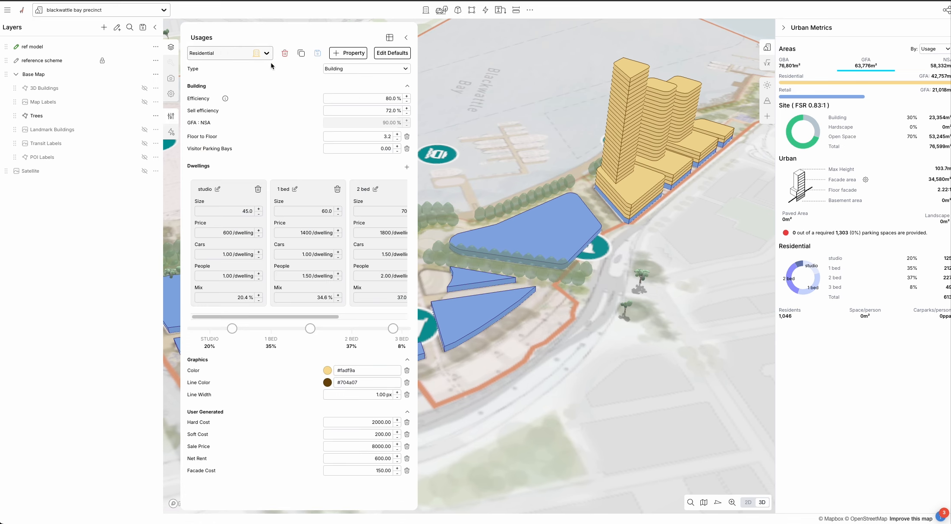
left_click(531, 231)
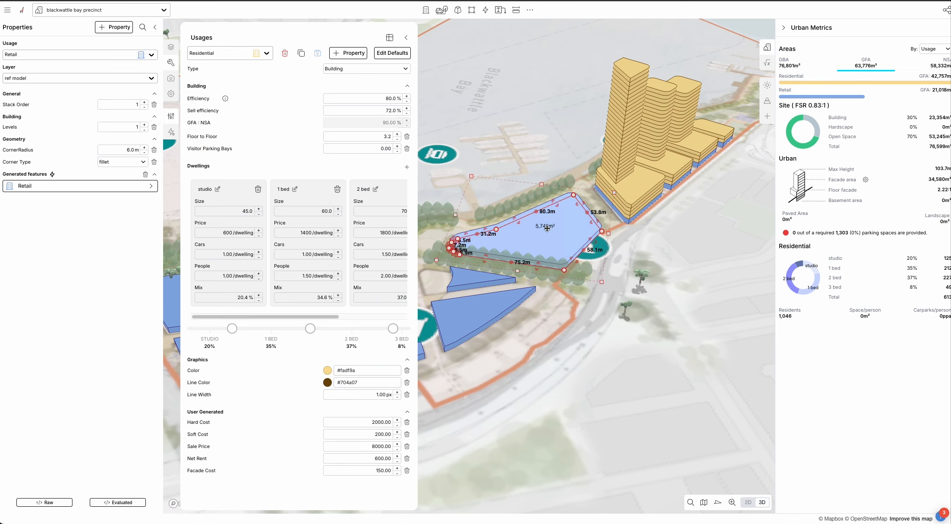
left_click(171, 116)
left_click(171, 116)
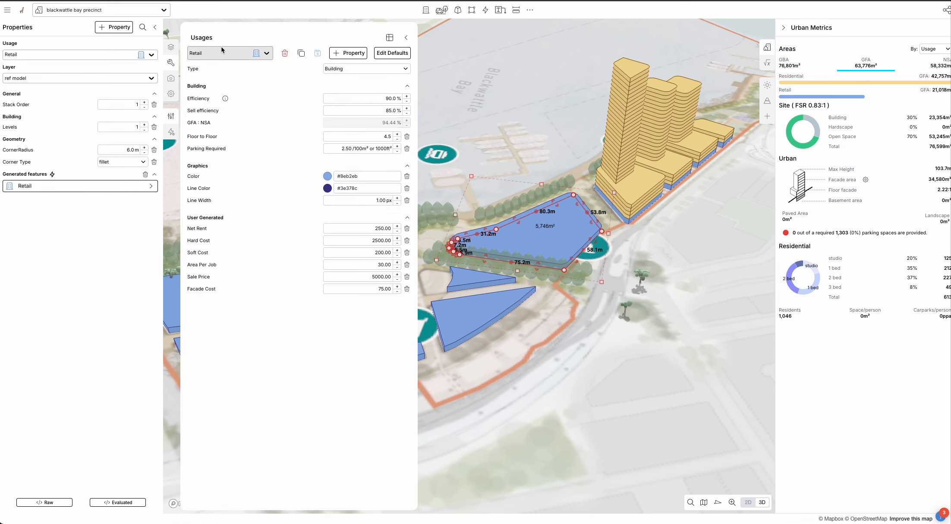
left_click(328, 176)
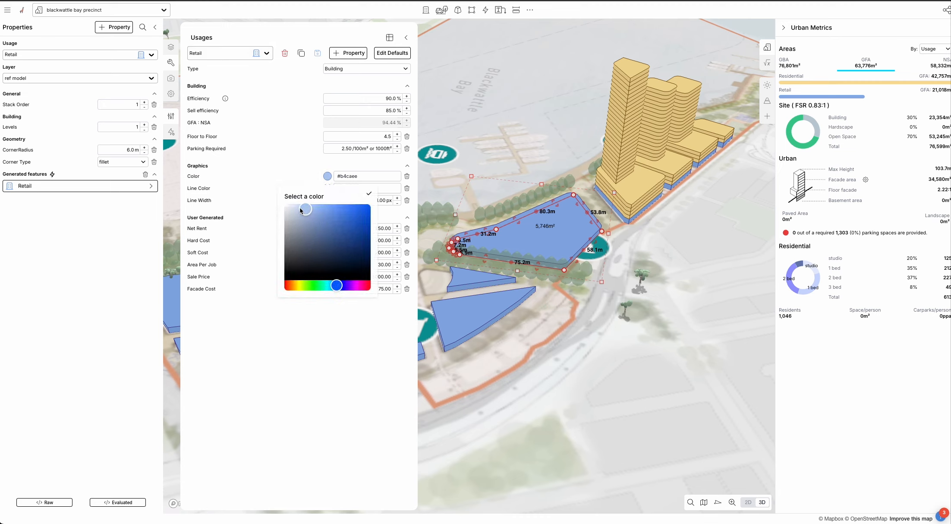
left_click(320, 76)
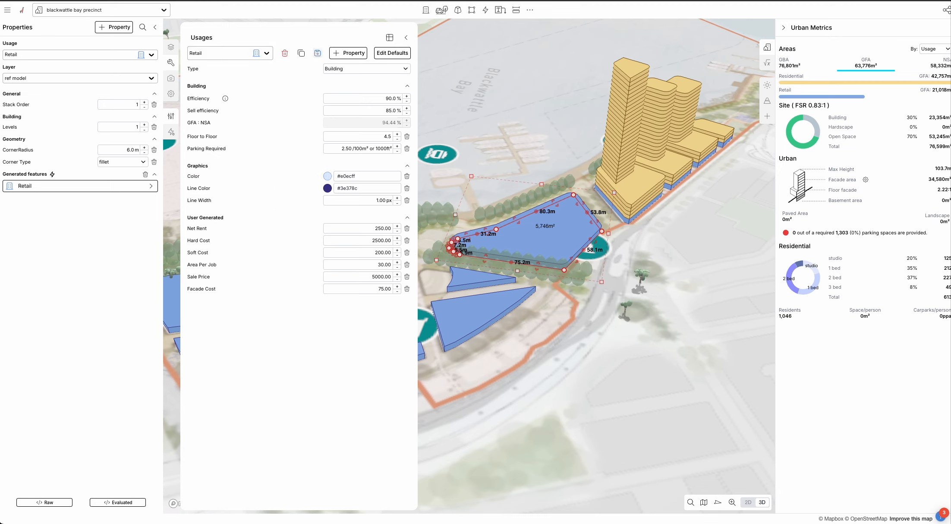
- Change the Retail usage's fill colour to purple #d79dff, save the usage and close its settings
left_click(317, 53)
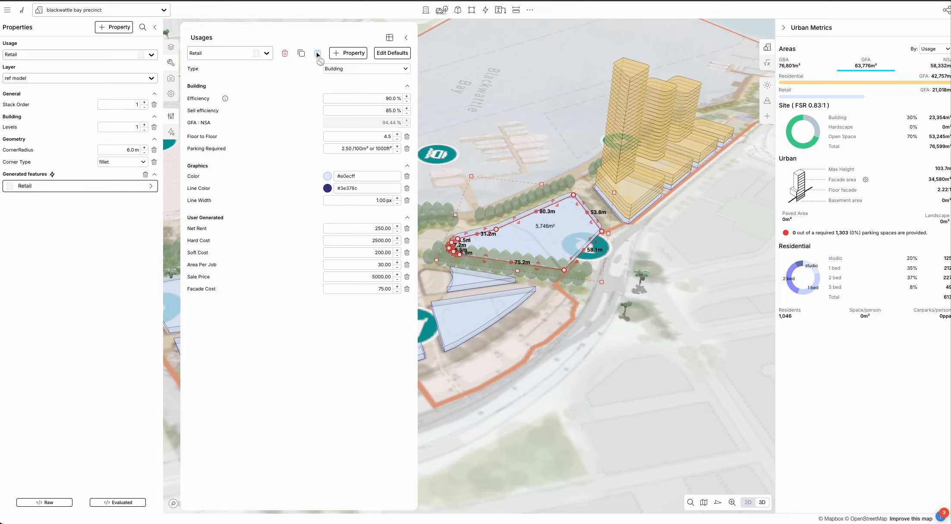
left_click(327, 176)
left_click(294, 208)
left_click_drag(328, 284, 350, 285)
left_click_drag(318, 221, 318, 201)
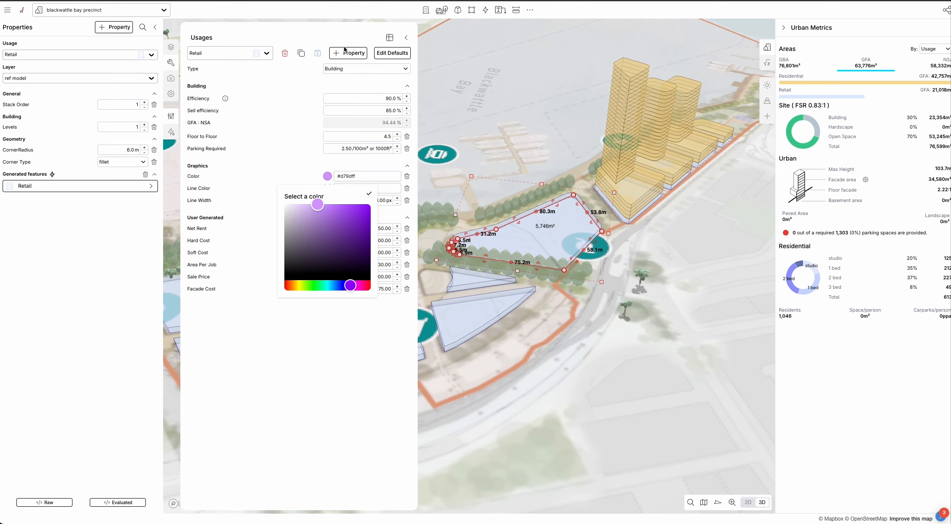
left_click(317, 53)
left_click(591, 306)
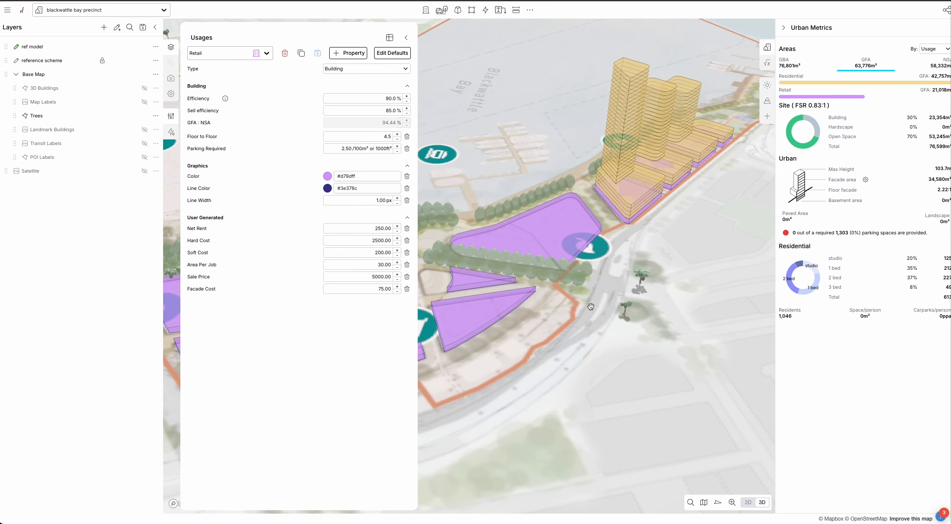
left_click(406, 37)
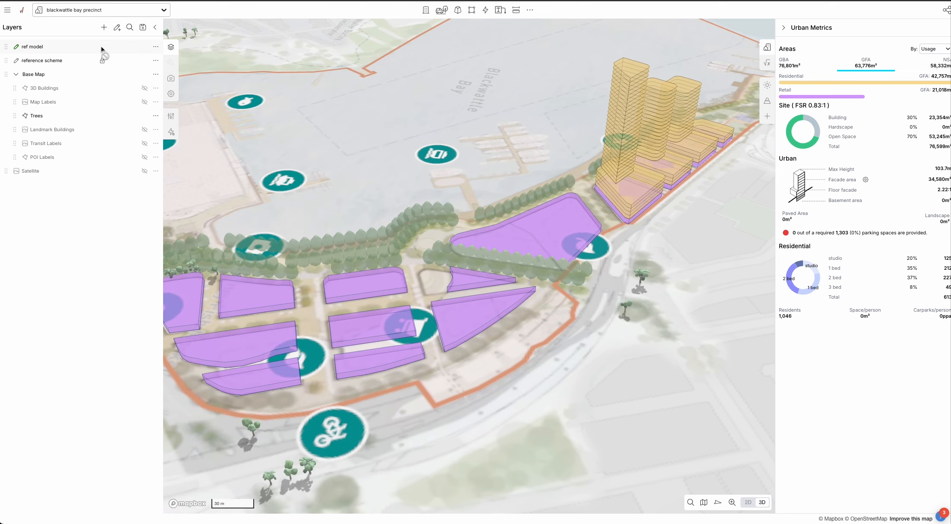
- Open the Residential usage settings from one of the residential towers and set the usage's fill colour to off-white #f4f4f4
left_click_drag(117, 47, 317, 70)
right_click_drag(298, 139, 375, 149)
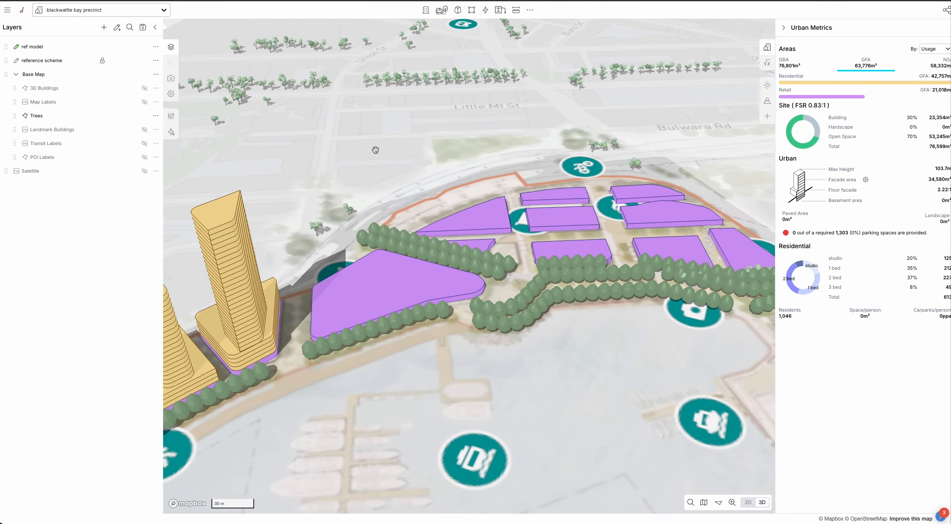
left_click_drag(440, 370, 532, 317)
scroll(534, 318, "down", 5)
right_click_drag(560, 330, 499, 308)
left_click(373, 205)
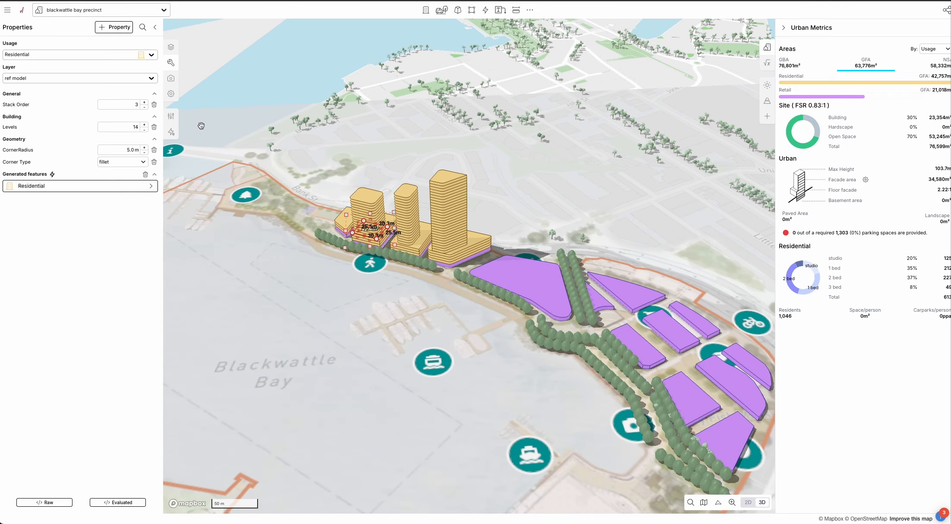
left_click(171, 117)
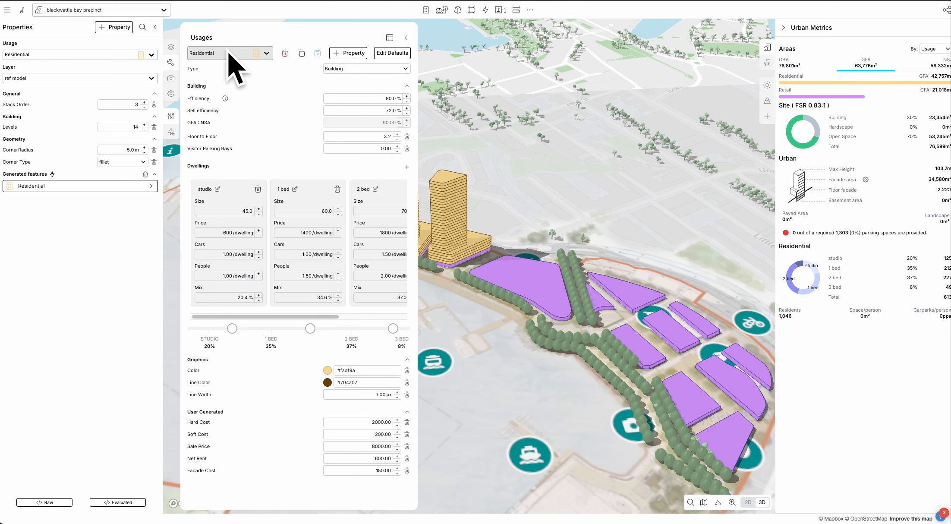
left_click(327, 370)
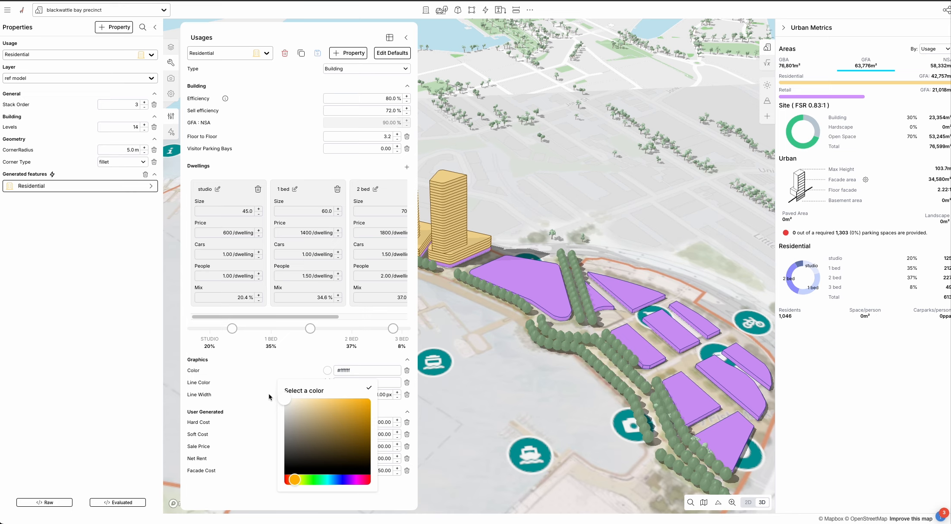
left_click(281, 377)
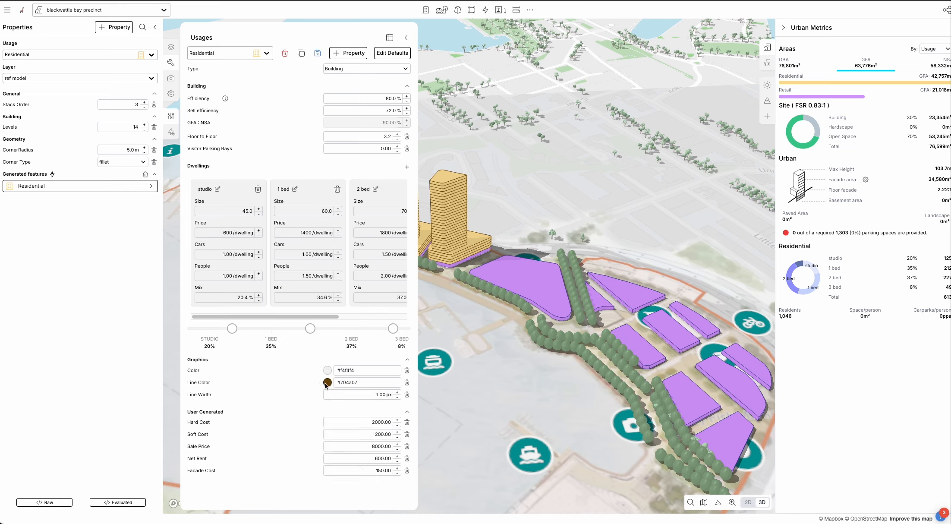
- Set the Residential usage's line colour to grey #9a9a9a, save the usage and close its settings
left_click(327, 383)
left_click_drag(279, 436, 279, 438)
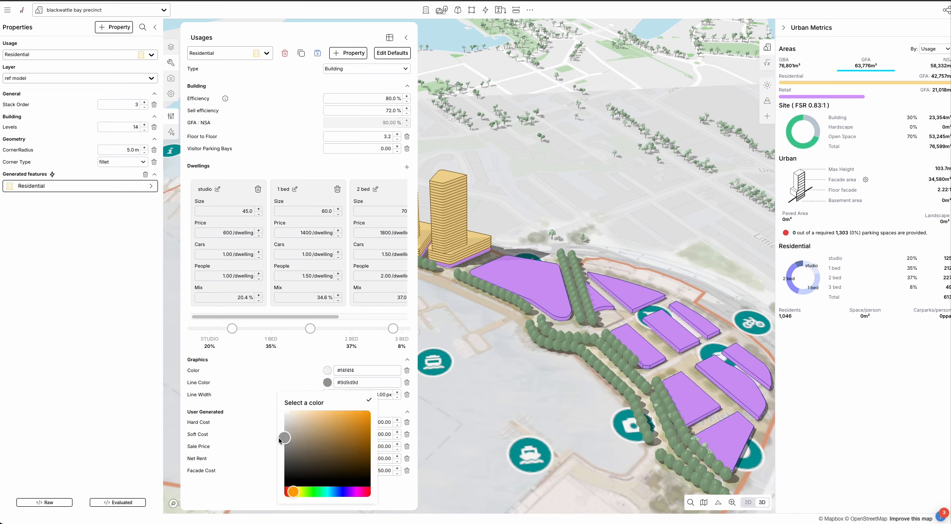
left_click(261, 397)
left_click(318, 53)
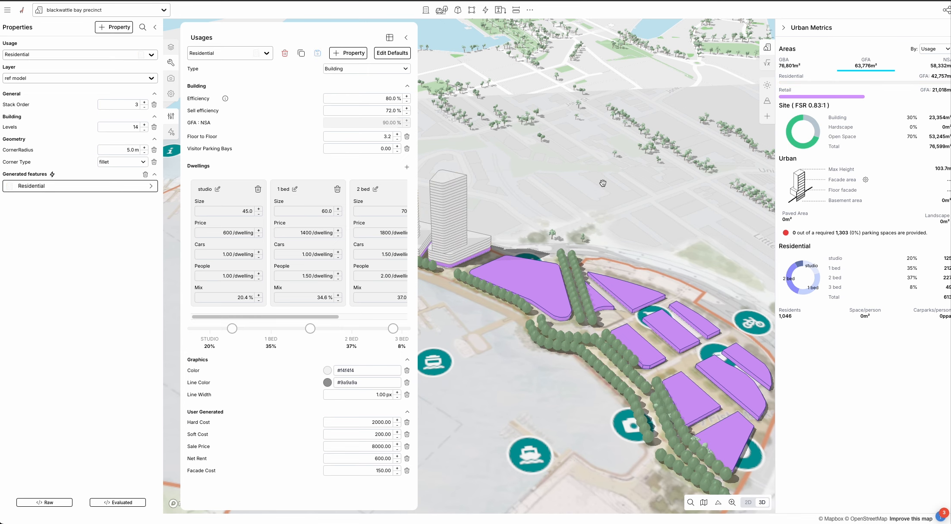
left_click(573, 190)
left_click_drag(504, 348, 610, 348)
right_click_drag(579, 355, 598, 341)
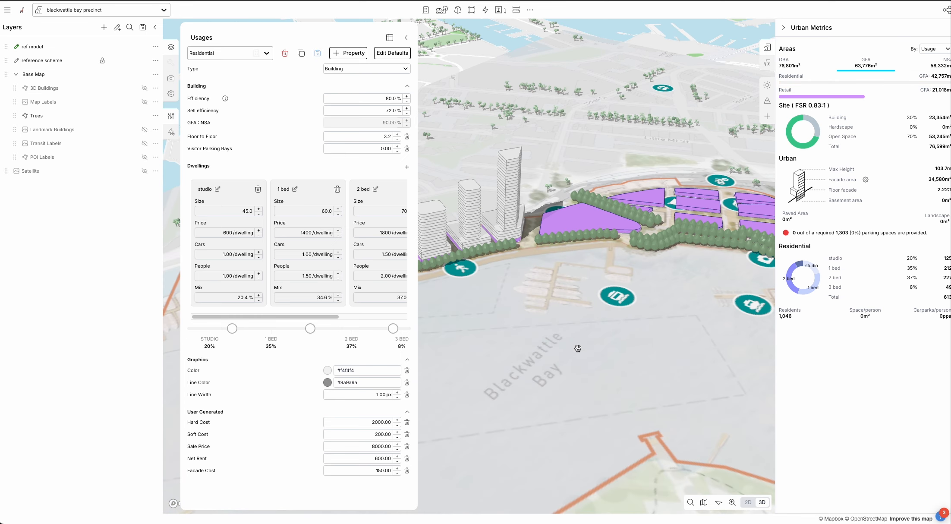
left_click(170, 115)
- Select the large retail footprint together with the nine other retail blocks south of the towers and duplicate them in place
left_click_drag(544, 281, 426, 264)
right_click_drag(426, 265, 438, 274)
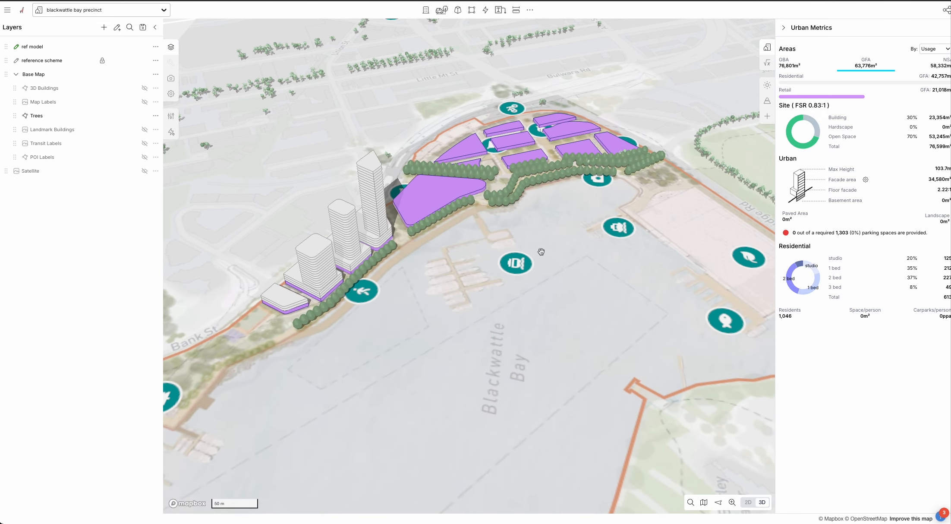
left_click_drag(589, 228, 557, 285)
right_click_drag(557, 285, 508, 302)
left_click(497, 217)
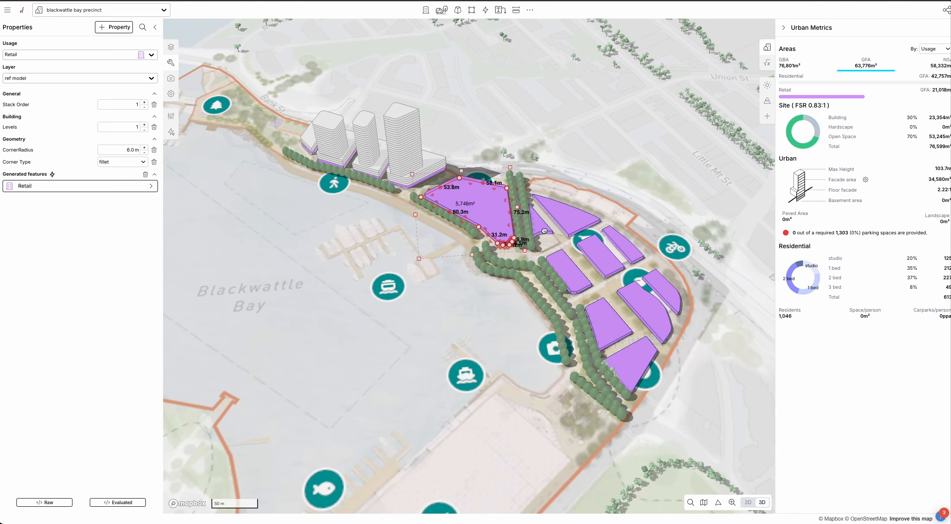
left_click(543, 230, "shift")
left_click(570, 223, "shift")
left_click(592, 266, "shift")
left_click(629, 254, "shift")
left_click(575, 271, "shift")
left_click(627, 347, "shift")
left_click(629, 354, "shift")
left_click(647, 309, "shift")
left_click(671, 289, "shift")
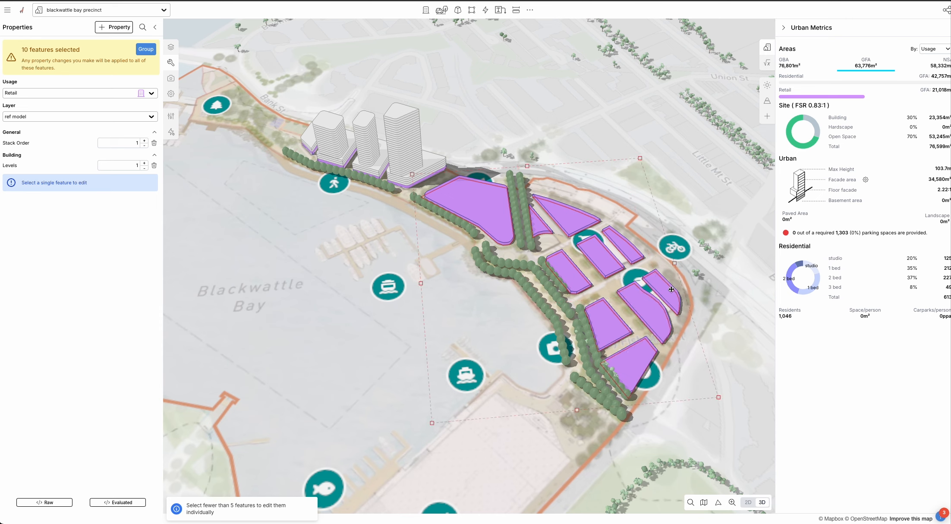
key("ctrl+c")
key("ctrl+v")
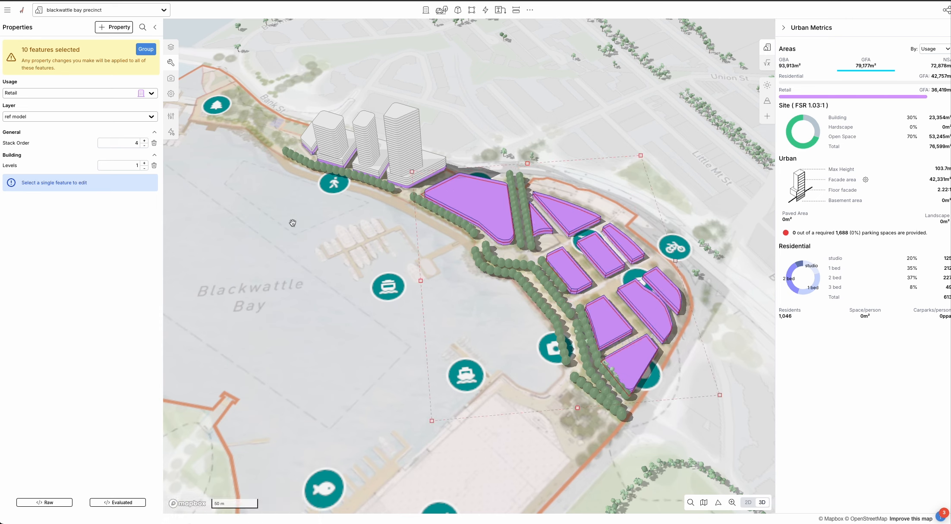
- Assign the Residential usage to the ten duplicated footprints and set their levels to 4
key("Up")
key("Up")
key("Up")
key("Down")
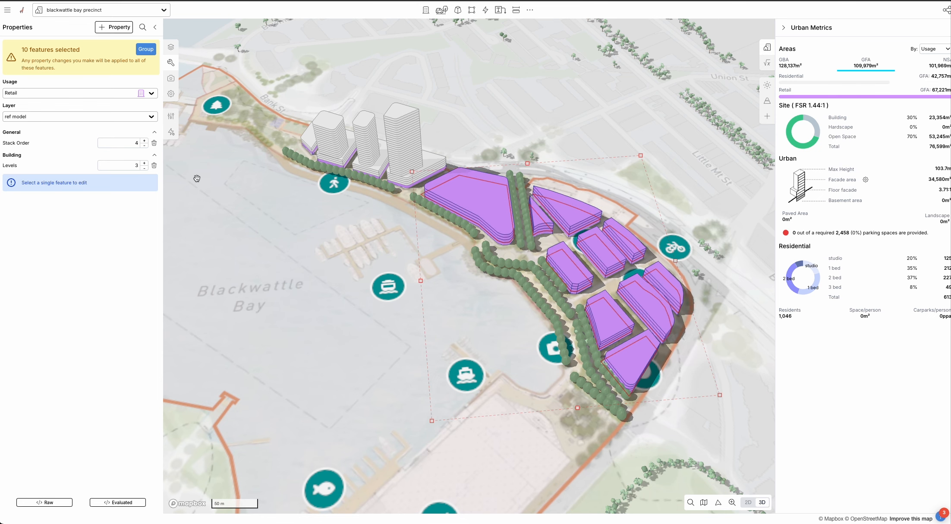
left_click(108, 93)
type("res")
left_click(70, 123)
right_click_drag(297, 249, 300, 232)
key("Up")
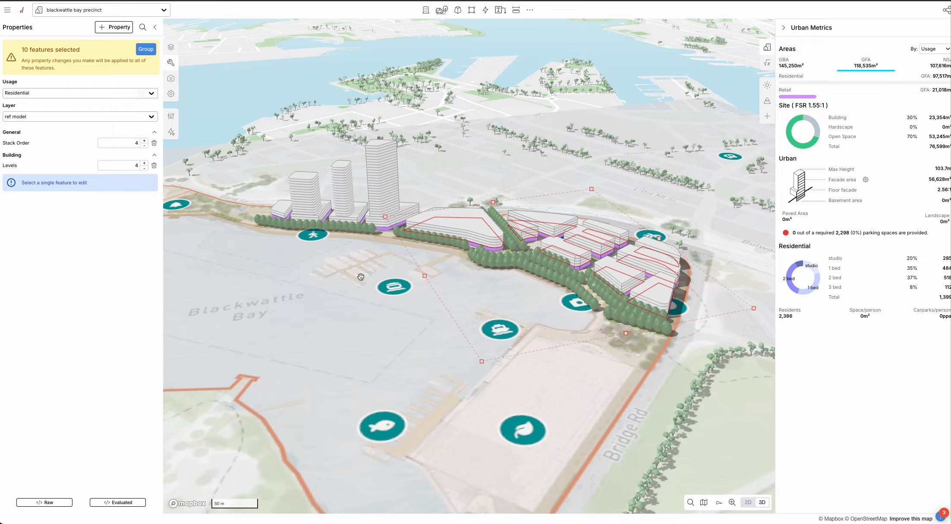
- Deselect the buildings and fade out the ref model layer completely so the reference scheme plan beneath can be traced
left_click(455, 308)
right_click_drag(454, 308, 327, 327)
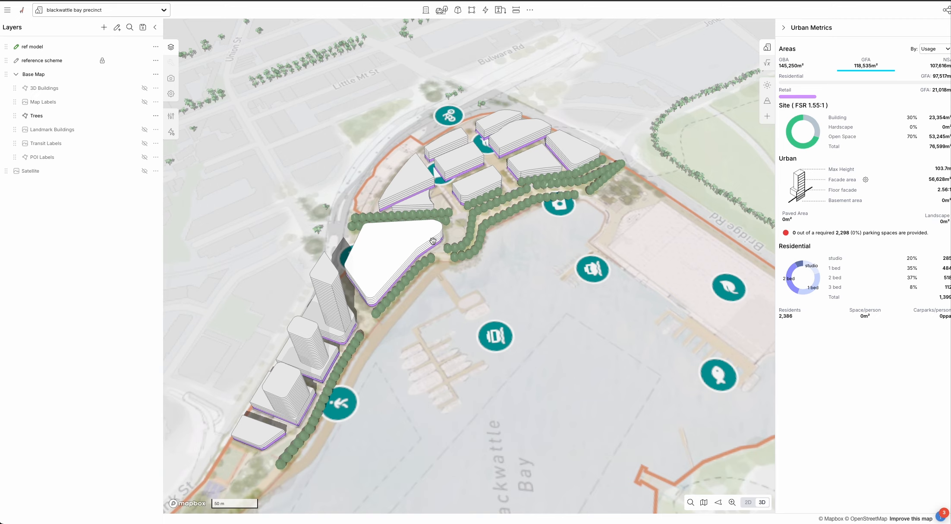
right_click_drag(559, 247, 295, 154)
left_click_drag(117, 48, 32, 54)
scroll(595, 211, "up", 4)
scroll(595, 211, "up", 3)
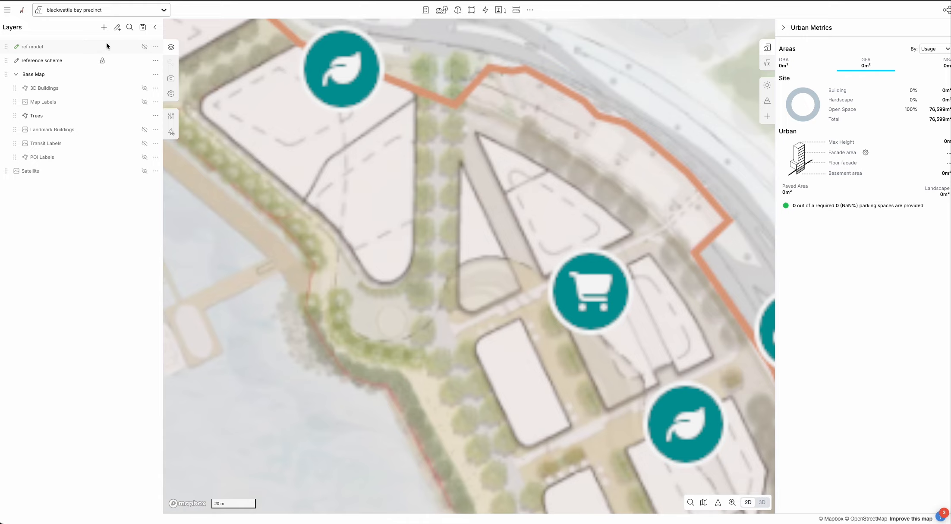
left_click_drag(123, 47, 130, 51)
left_click_drag(285, 252, 367, 331)
scroll(366, 332, "down", 4)
- Draw a four-sided tower footprint of about 1,090 m² in the north-western part of the large waterfront podium
key("p")
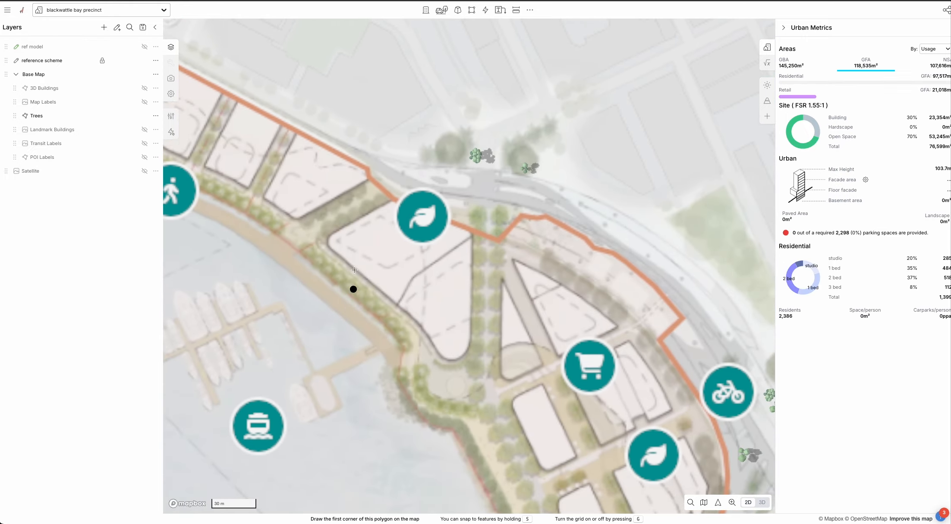
scroll(351, 228, "up", 3)
left_click(329, 249)
left_click(407, 288)
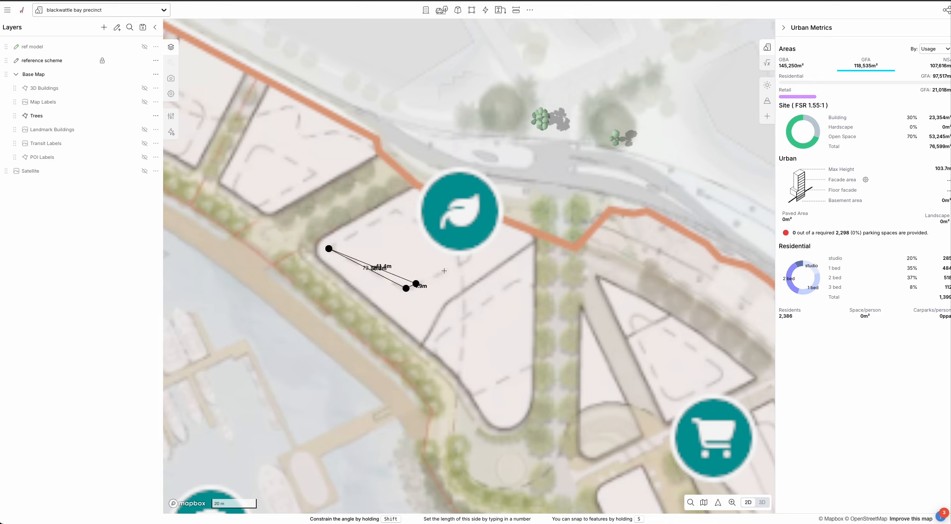
left_click(476, 251)
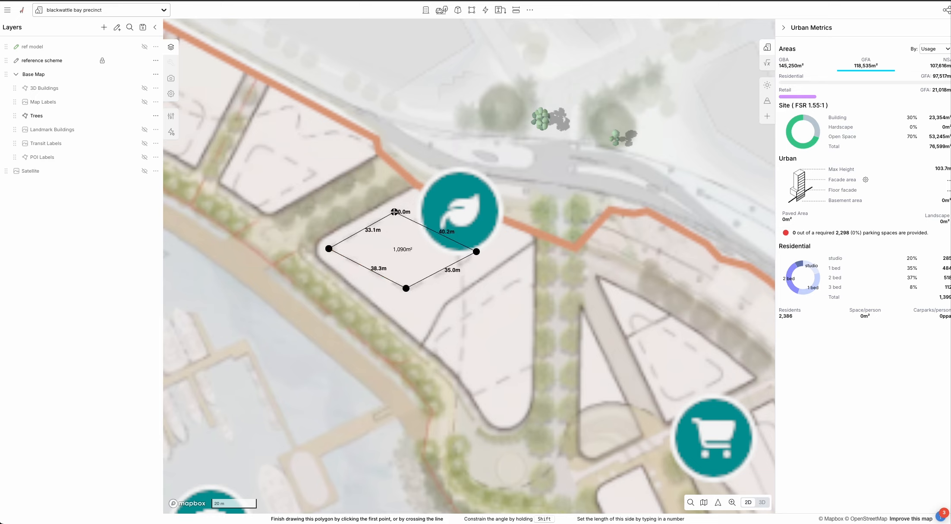
double_click(395, 211)
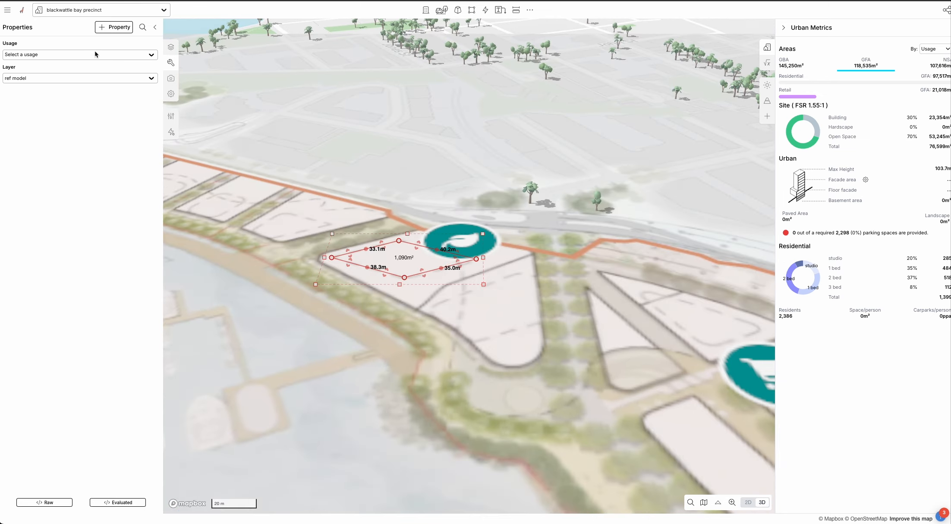
- Bring the ref model layer back at partial opacity and paste the residential tower properties onto the new footprint
left_click(169, 48)
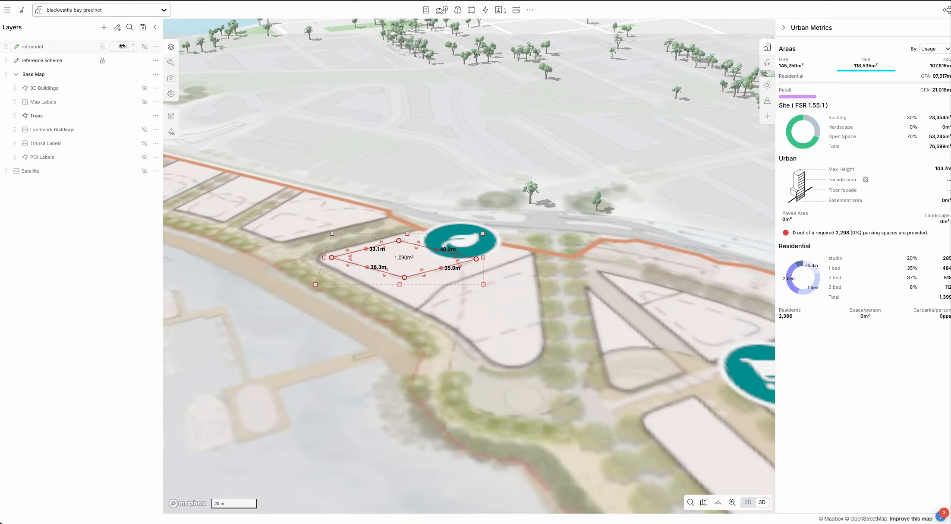
left_click(145, 47)
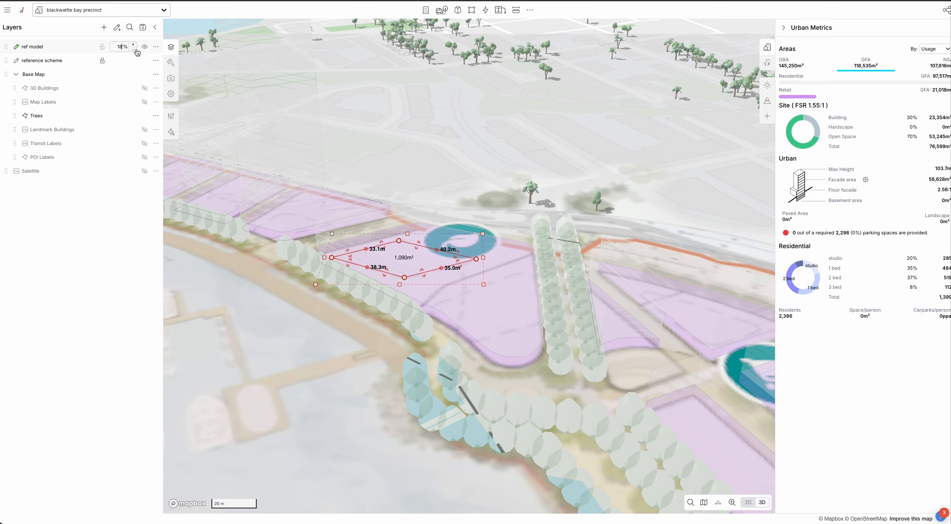
left_click_drag(119, 46, 149, 47)
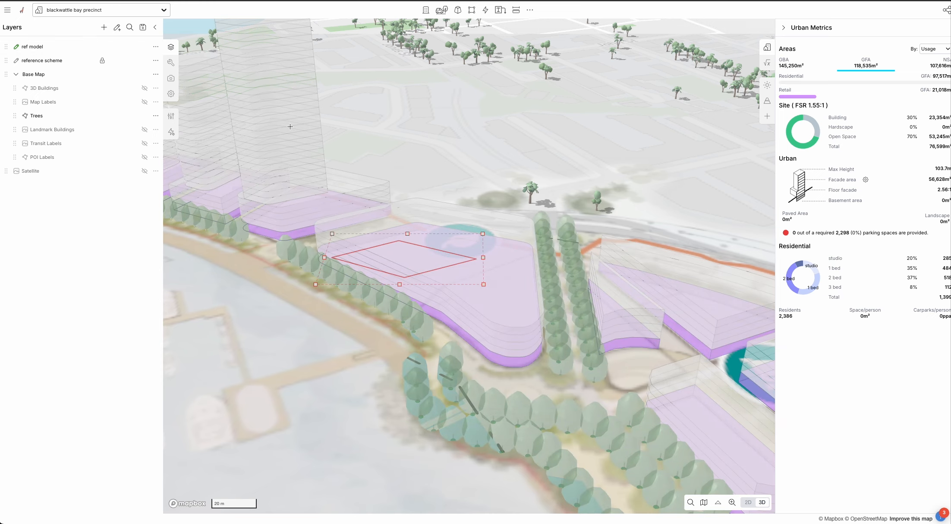
key("2")
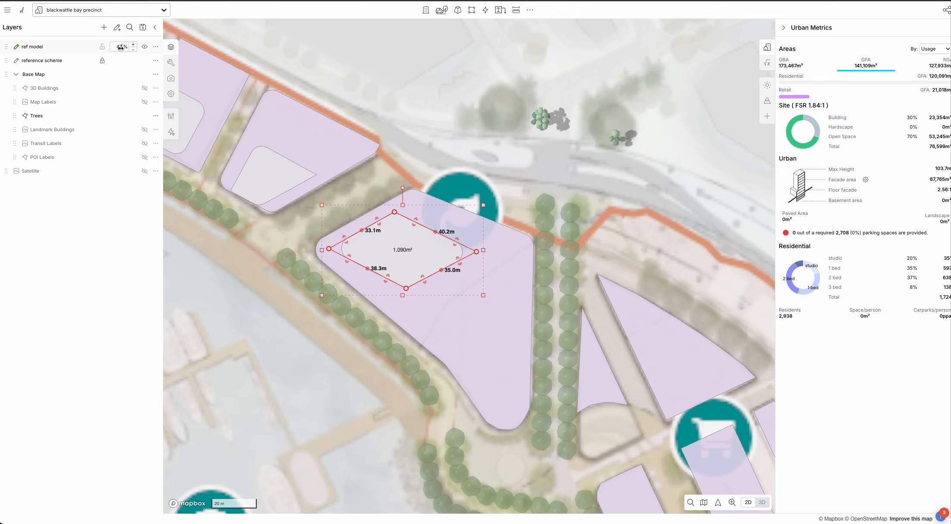
- Draw a second four-sided tower footprint of about 1,252 m² at the large podium's southern end, with the residential tower properties
left_click_drag(306, 392, 294, 377)
key("p")
left_click(497, 254)
left_click(403, 316)
left_click(443, 372)
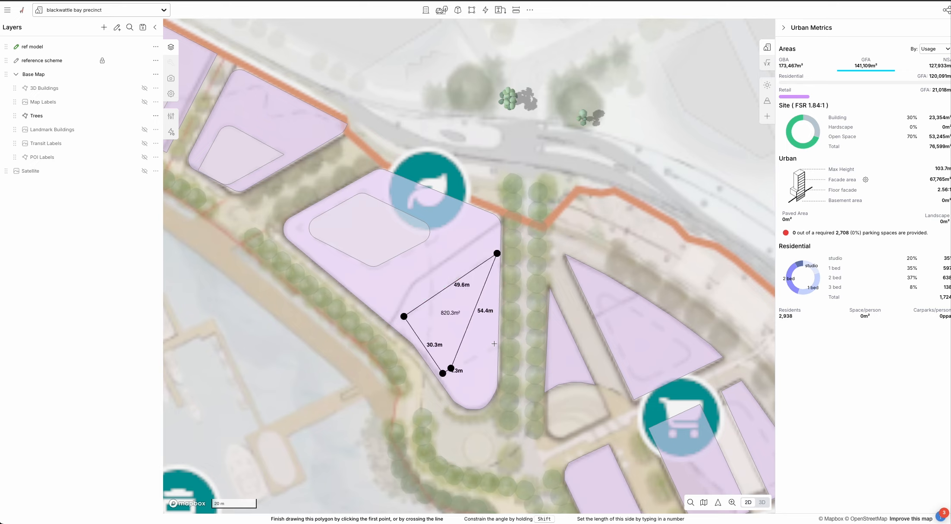
left_click(498, 346)
left_click(497, 254)
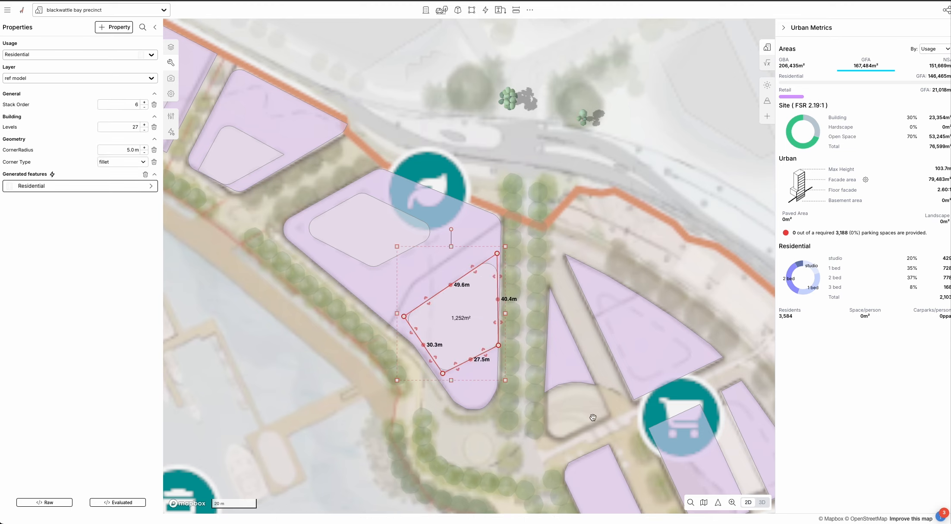
- Draw a rectangular tower footprint about 27 m wide on the triangular podium and pull in its outer corner to follow the podium edge
left_click_drag(619, 425, 544, 396)
key("r")
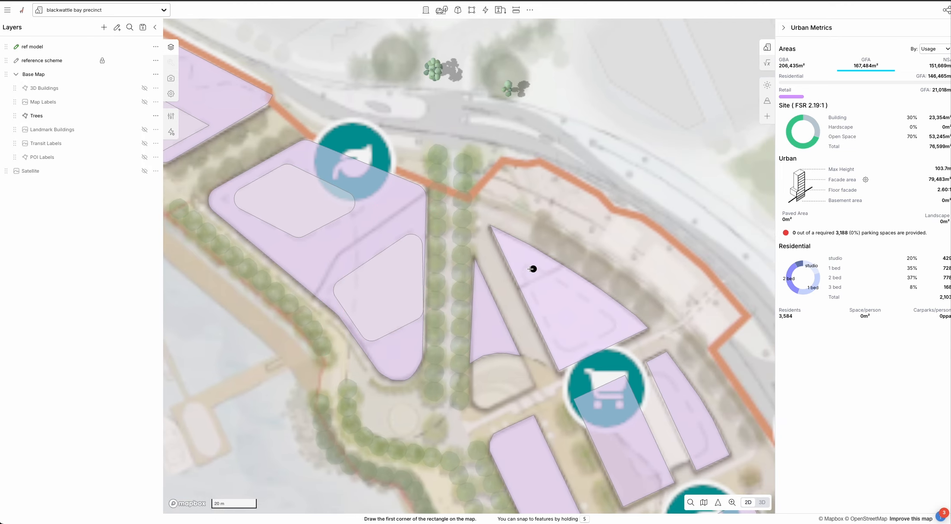
left_click(523, 268)
left_click(562, 353)
left_click(616, 326)
left_click_drag(574, 240, 530, 265)
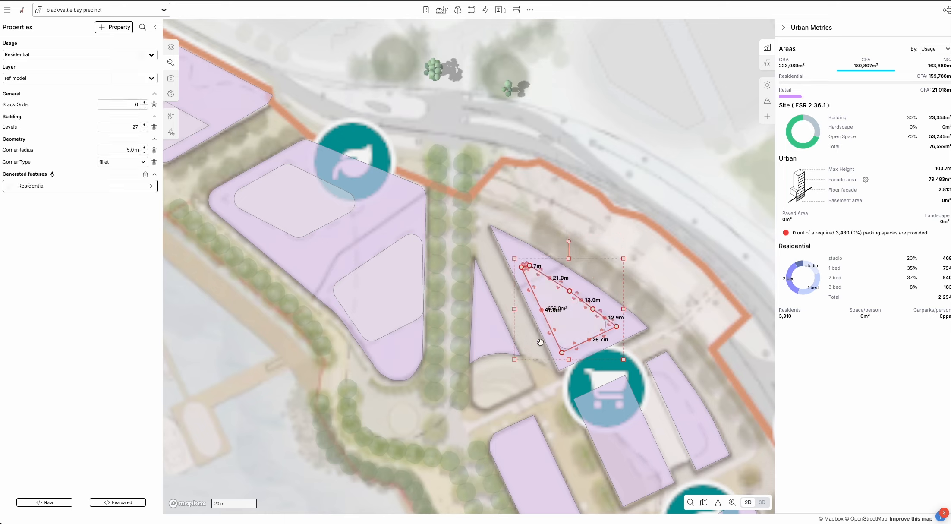
- Draw a rectangular tower footprint about 41 by 34 m spanning the two narrow podiums south-east of the triangular one
left_click_drag(696, 359, 593, 186)
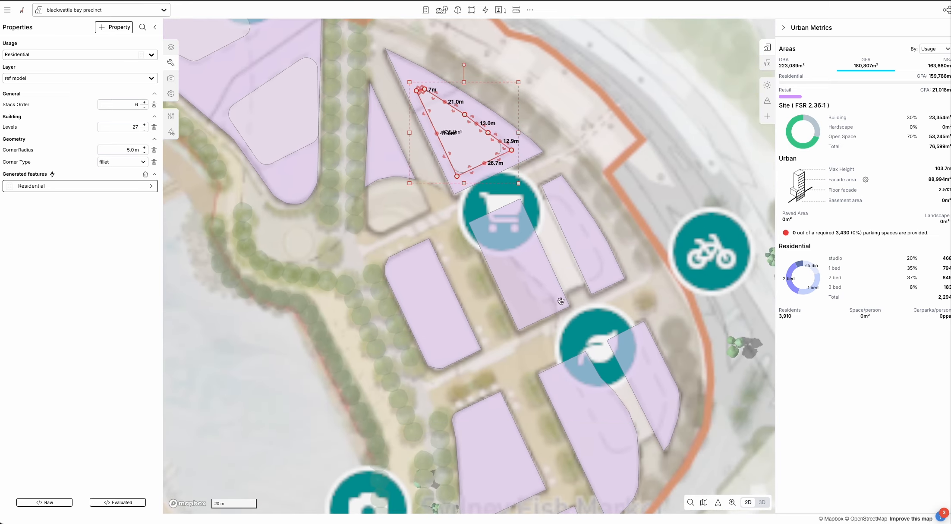
key("r")
left_click(535, 304)
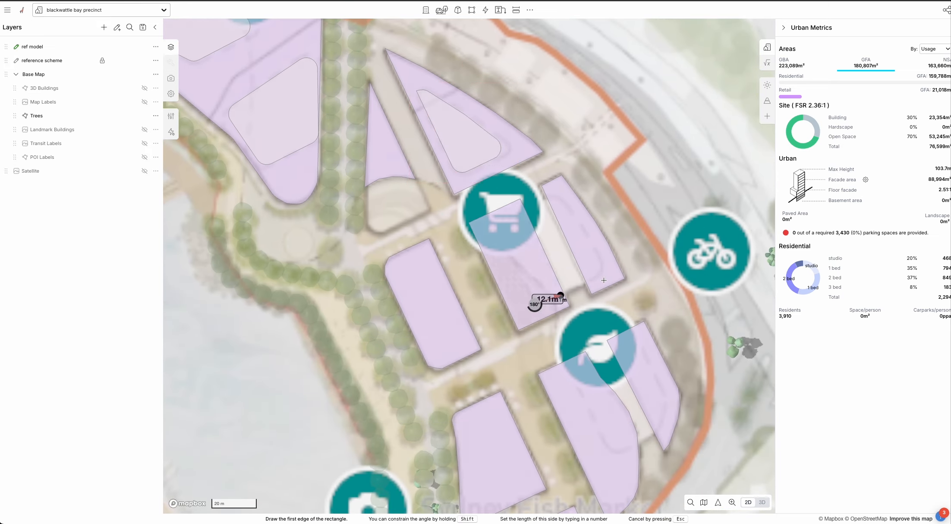
left_click(605, 272)
left_click(556, 191)
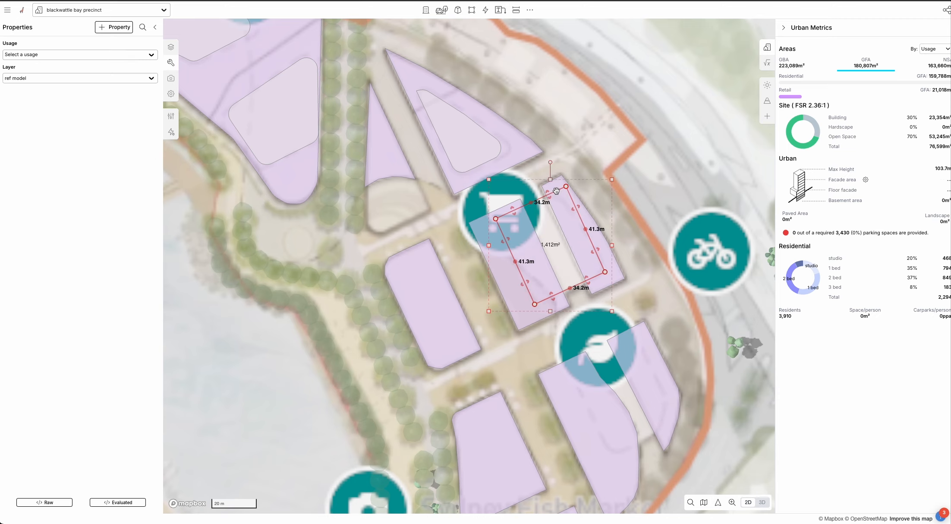
- Pull in the rectangle's north-east corner, adjust its eastern side, and paste the residential tower properties onto it
left_click_drag(567, 186, 556, 192)
left_click_drag(580, 232, 581, 228)
key("ctrl+shift+v")
- Draw a rectangular tower footprint about 40 by 36 m across the next pair of podiums south and paste the residential tower properties
left_click_drag(715, 366, 695, 333)
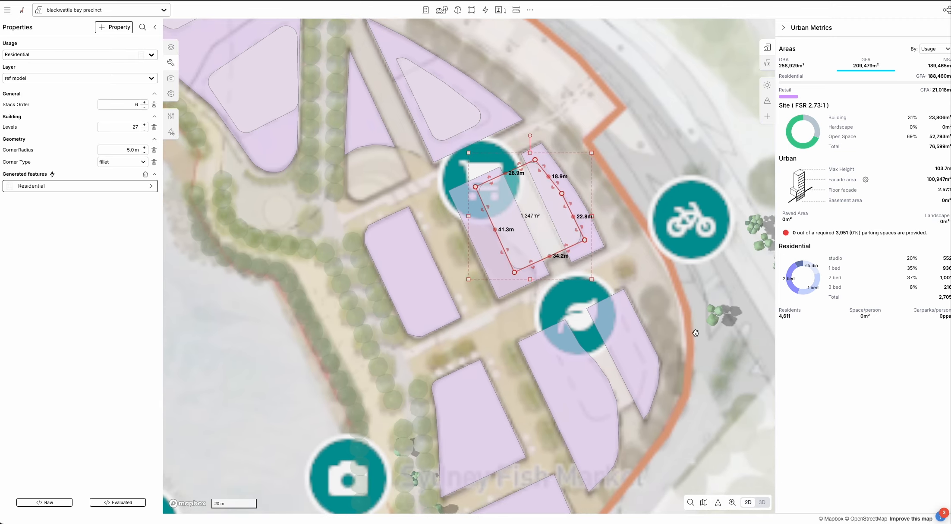
left_click(580, 352)
key("r")
left_click(544, 338)
left_click(616, 303)
left_click(636, 395)
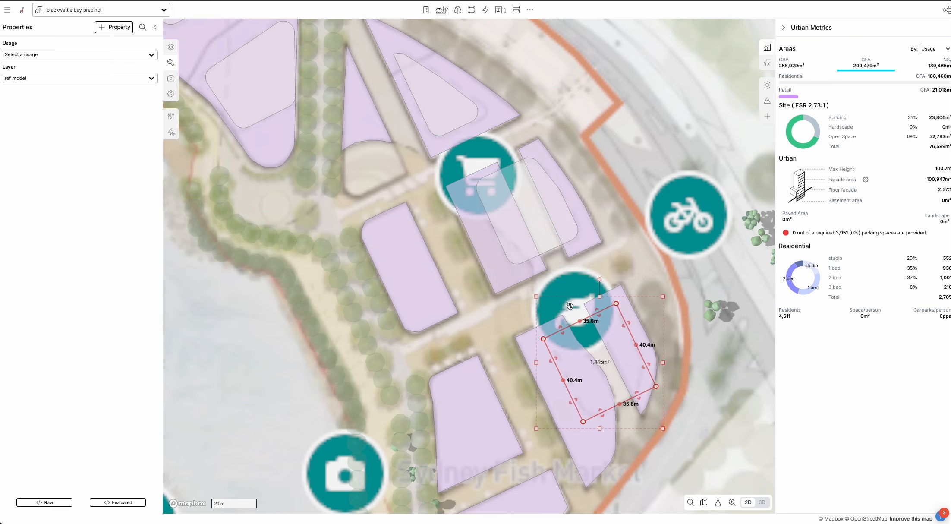
key("ctrl+shift+v")
- Reshape the footprint's south-east corner inward and shift its southern edge point to follow the eastern podium's outline
left_click(619, 403)
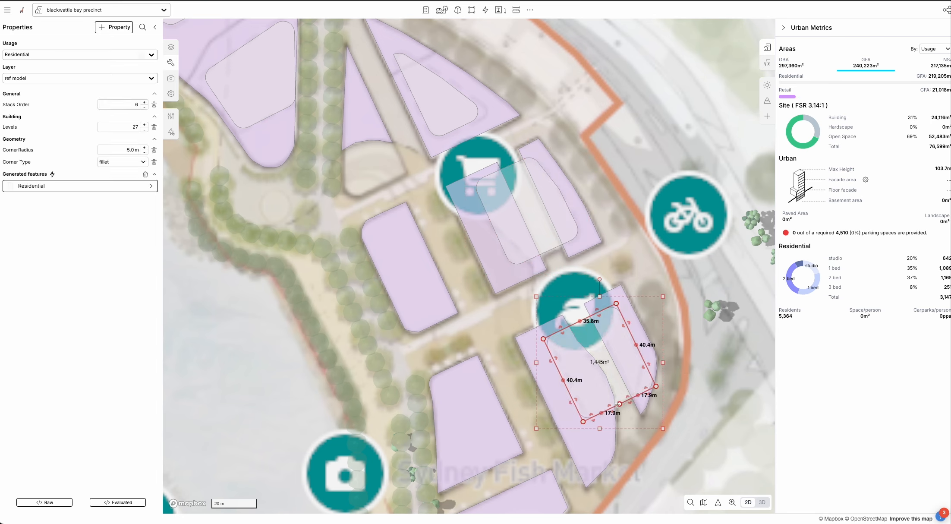
left_click_drag(656, 386, 642, 357)
left_click_drag(619, 403, 629, 402)
- Deselect the footprint and restore the ref model layer to full opacity in the 3D view
right_click_drag(656, 451, 662, 403)
left_click(662, 403)
scroll(662, 402, "down", 5)
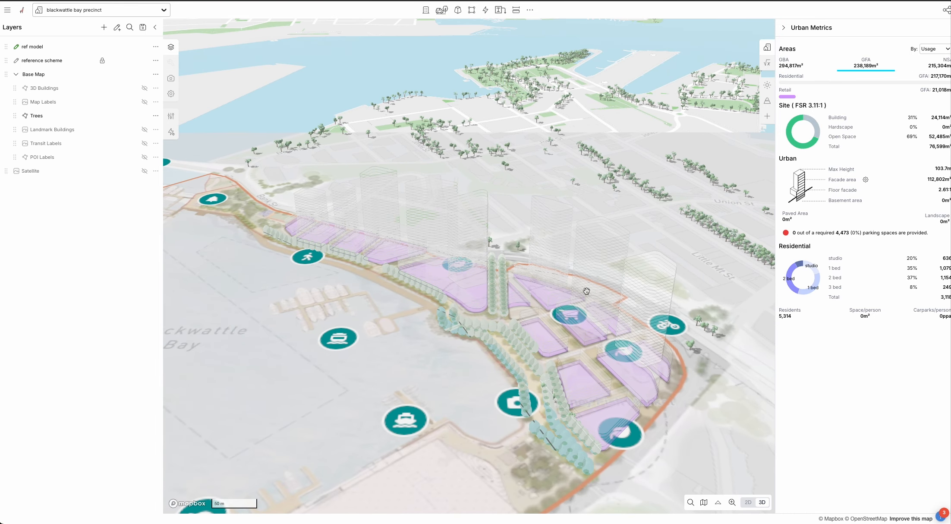
left_click_drag(126, 48, 246, 63)
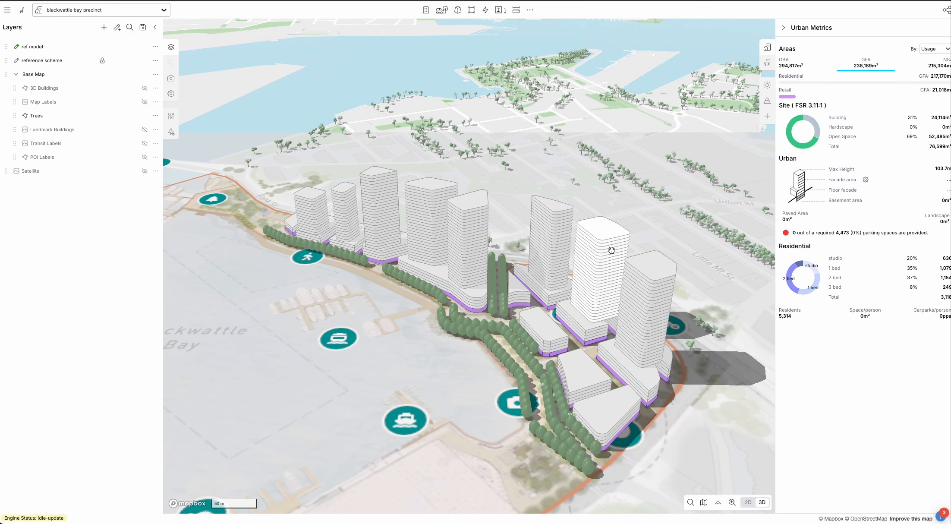
- Raise the tower spanning the two narrow eastern podiums to 31 levels
left_click(599, 250)
right_click_drag(503, 348, 592, 308)
key("Up")
key("Up")
key("Up")
key("Up")
key("Up")
key("Up")
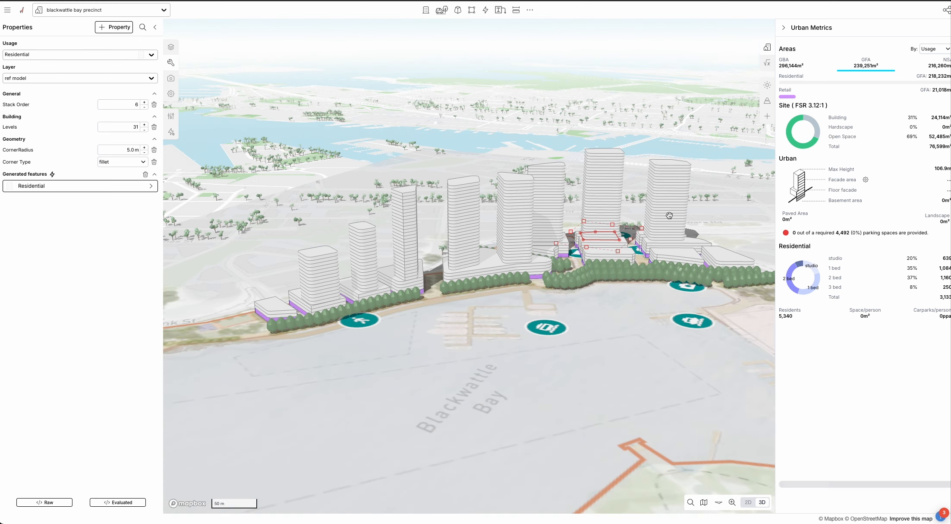
- Raise the tower on the triangular podium by about nine levels
left_click(669, 215)
right_click_drag(690, 395, 650, 379)
left_click(535, 236)
key("Up")
key("Up")
key("Up")
key("Up")
key("Up")
key("Up")
key("Up")
key("Up")
key("Up")
- Raise the tower at the southern end of the large waterfront podium by about four levels
left_click(505, 221)
key("Up")
key("Up")
key("Up")
key("Up")
- Raise the tower spanning the two narrow eastern podiums by about six more levels
left_click(606, 199)
key("Up")
key("Up")
key("Up")
key("Up")
key("Up")
key("Up")
- Raise the triangular podium's tower by about six more levels, making it the tallest
left_click(563, 203)
key("Up")
key("Up")
key("Up")
key("Up")
key("Up")
key("Up")
- Raise the south-easternmost tower by one level and deselect it
left_click(685, 228)
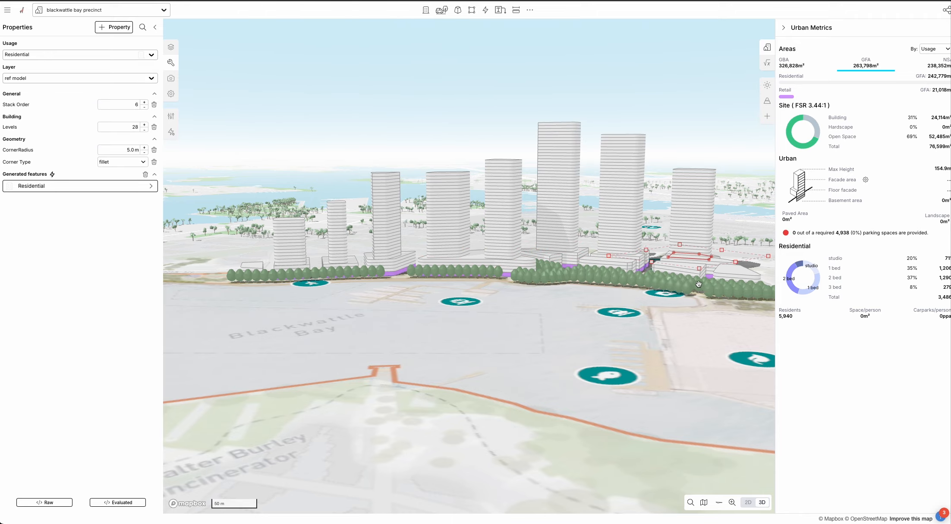
key("Up")
left_click(672, 324)
- Turn on the 3D Buildings base map layer to show the surrounding city context
right_click_drag(672, 324, 633, 342)
scroll(633, 342, "down", 5)
right_click_drag(443, 315, 562, 252)
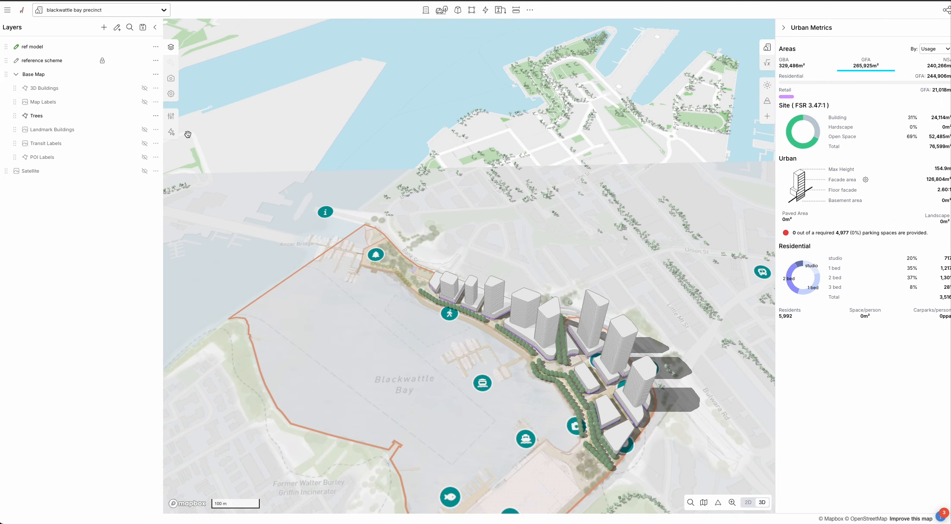
left_click(144, 88)
- Open the 3D Buildings lens table, add a geometry filter set to exclude, and start drawing its boundary
left_click_drag(342, 193, 285, 141)
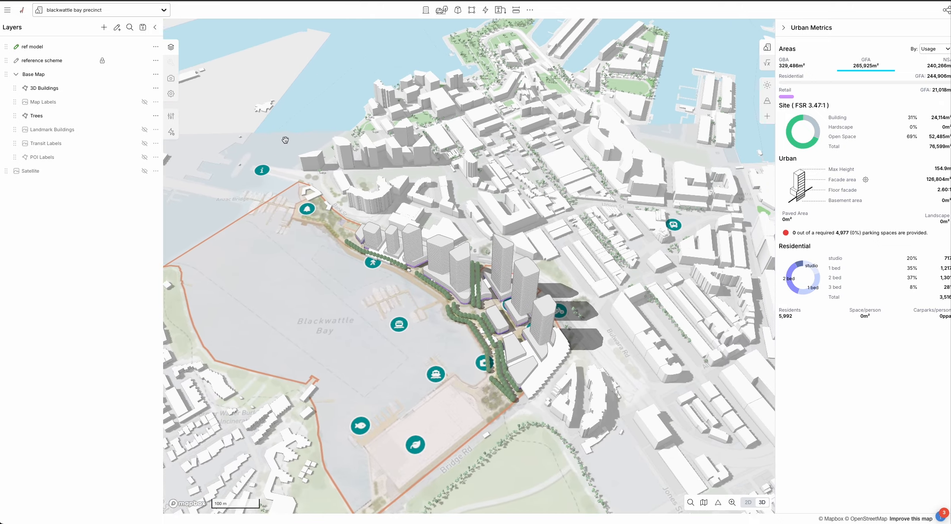
right_click_drag(285, 141, 296, 179)
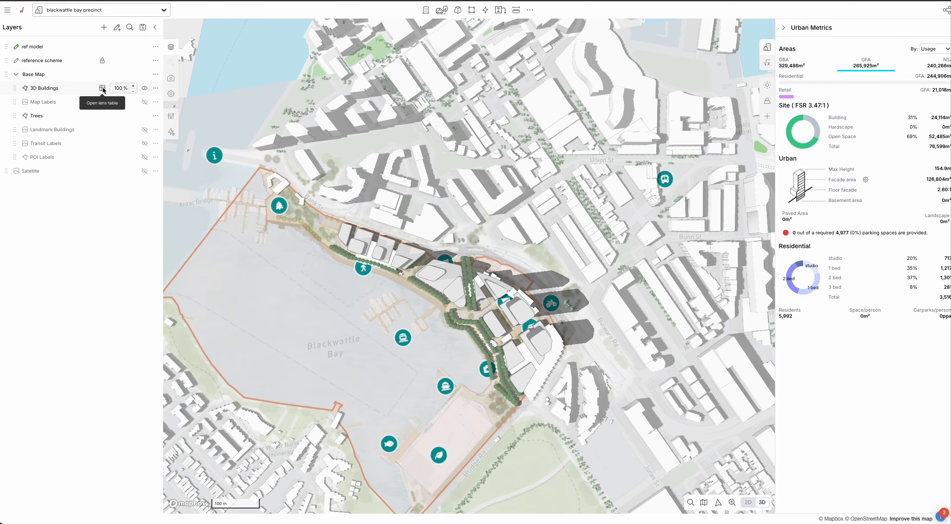
left_click(103, 88)
left_click(206, 383)
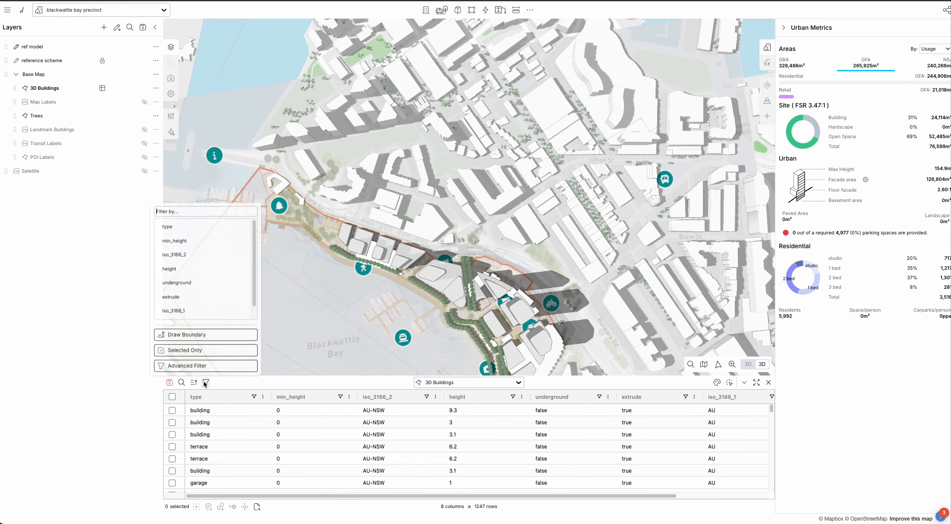
left_click(182, 334)
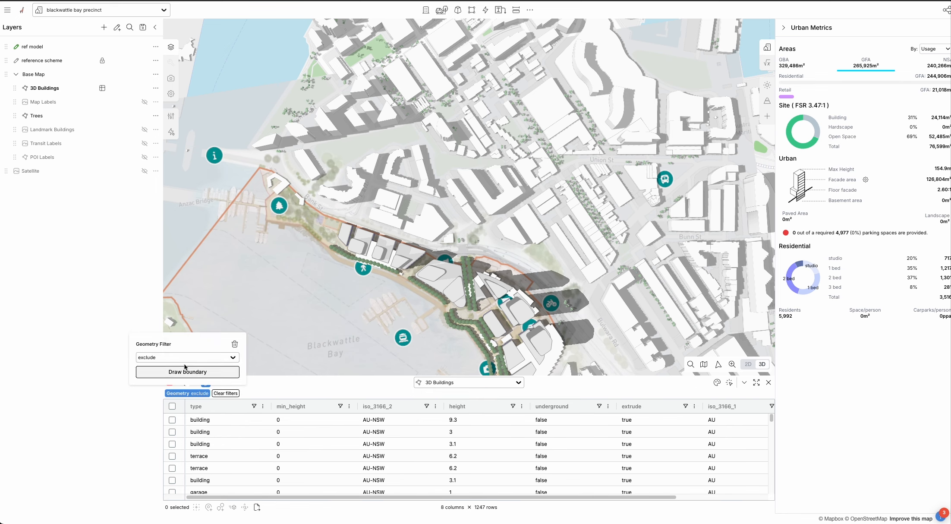
left_click(187, 372)
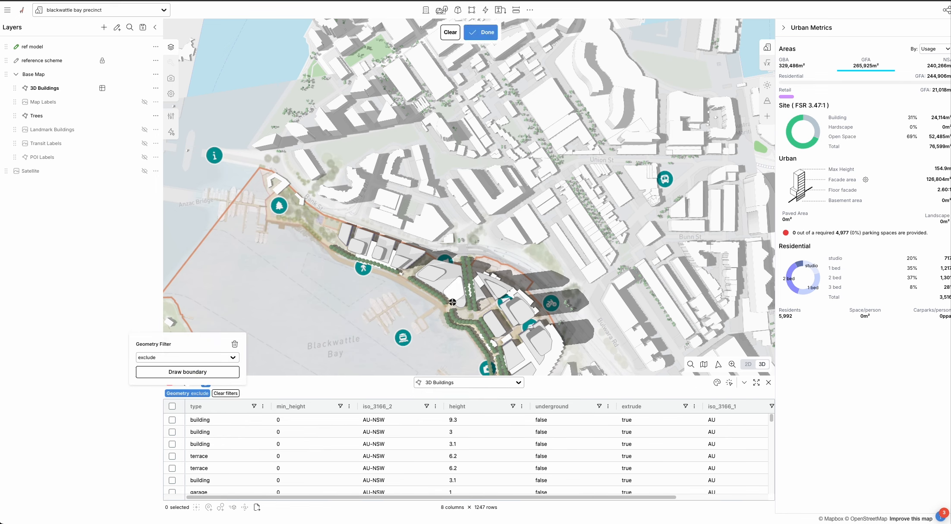
- Draw a six-corner exclusion boundary of about 118,000 m² around the precinct's new buildings and close the 3D Buildings table
left_click(316, 210)
left_click(494, 260)
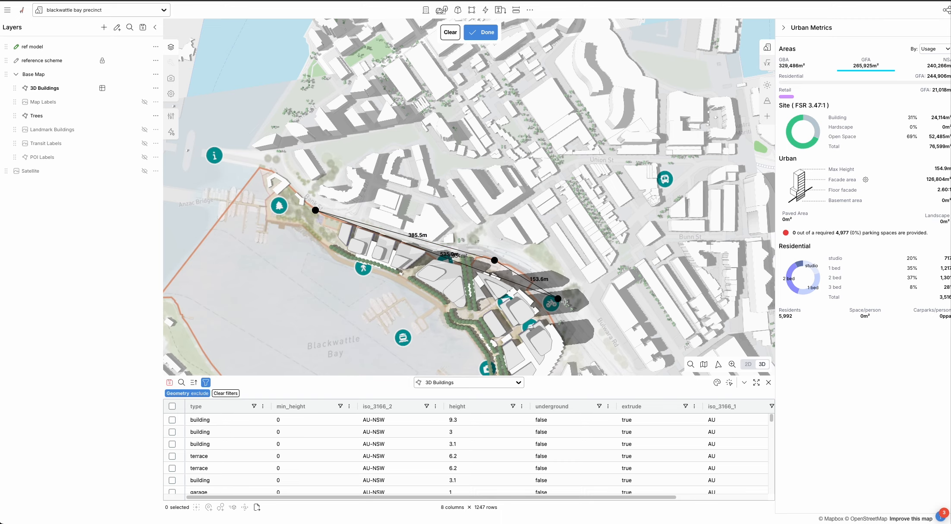
scroll(568, 305, "down", 5)
scroll(573, 324, "up", 5)
left_click(573, 318)
scroll(573, 318, "down", 4)
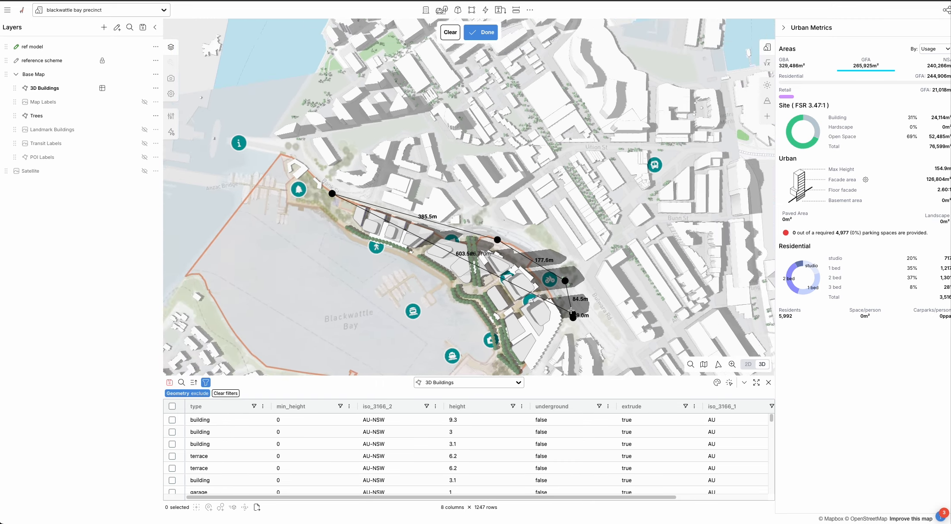
left_click(539, 369)
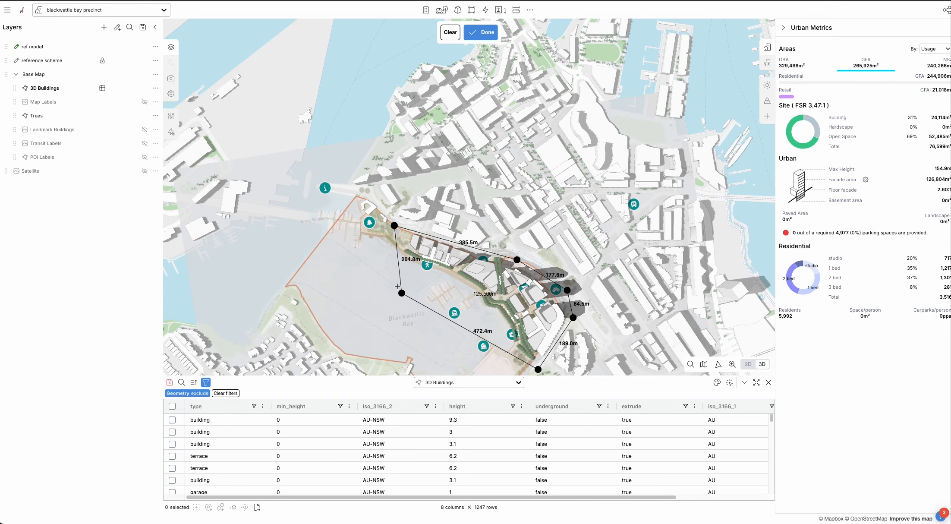
left_click(381, 261)
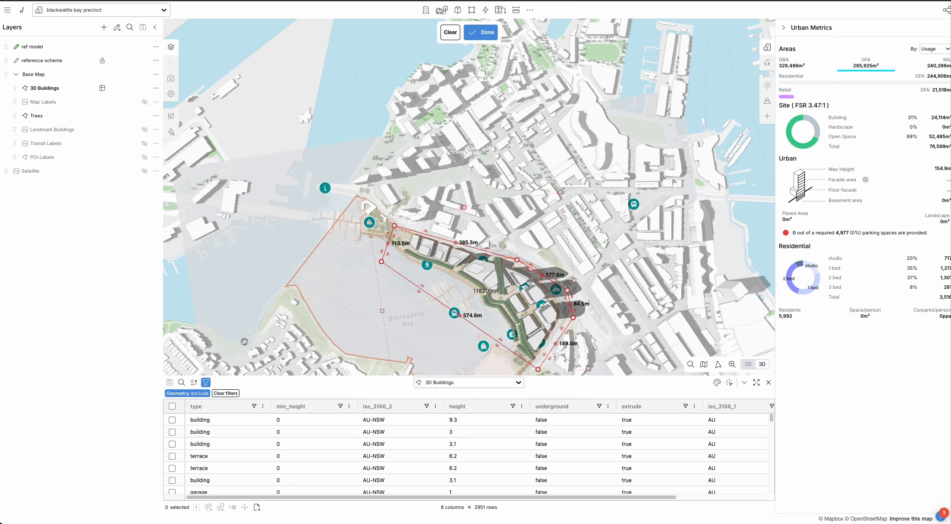
left_click(769, 383)
right_click_drag(432, 364, 411, 307)
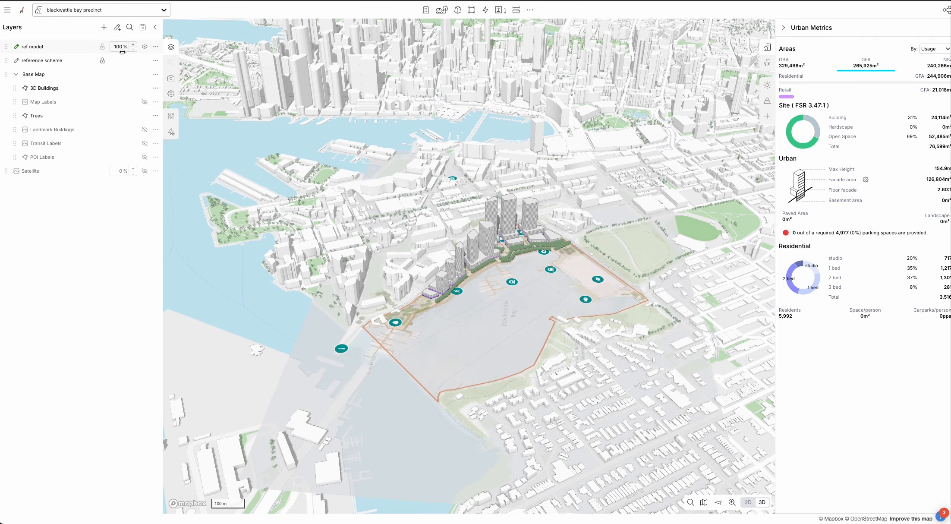
- Hide the reference scheme layer and bring the precinct's buildings into a close 3D view
left_click(144, 60)
right_click_drag(555, 315, 334, 308)
scroll(539, 287, "up", 5)
left_click_drag(539, 287, 593, 305)
right_click_drag(593, 305, 545, 332)
scroll(536, 438, "up", 5)
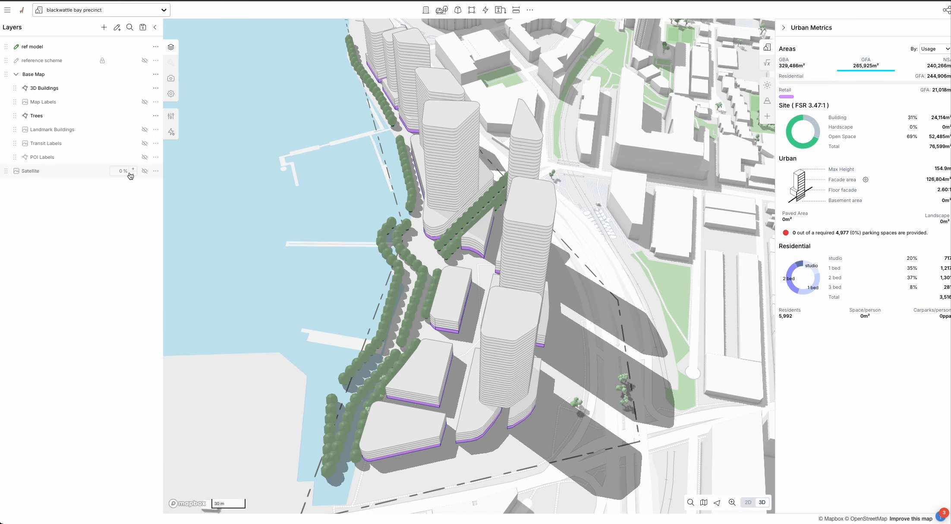
- Compare the scheme with the aerial imagery by showing and hiding the Satellite layer
left_click(145, 171)
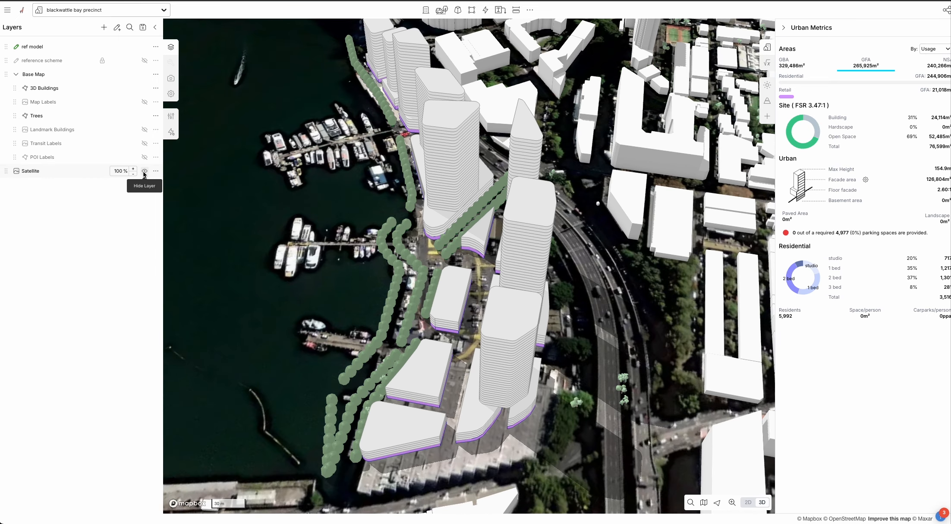
left_click(145, 172)
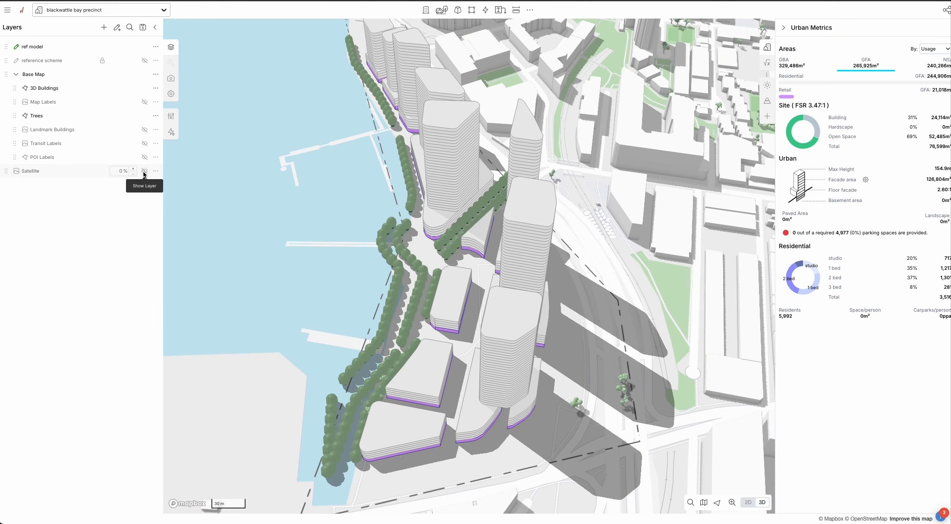
left_click(145, 172)
left_click(144, 171)
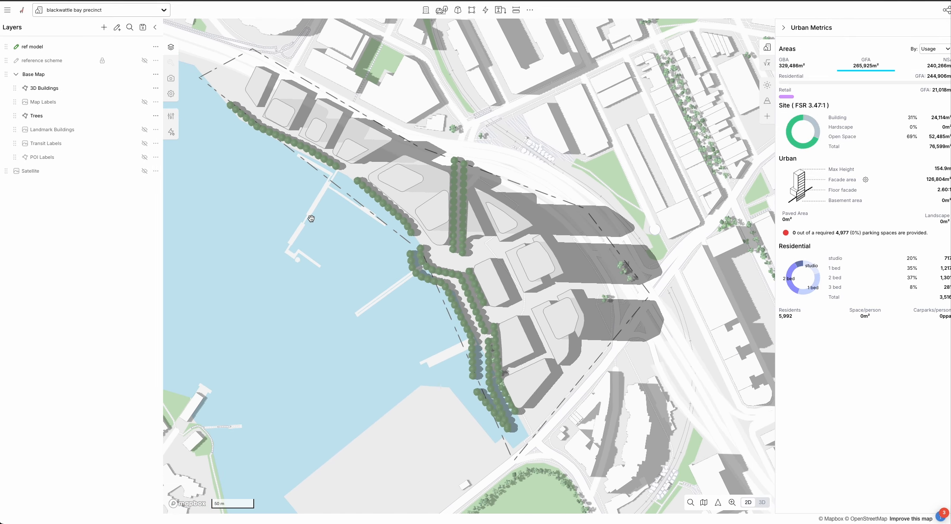
- Select all 45 precinct features in plan, nudge them slightly east, clear the selection and return to a 3D view
left_click_drag(564, 430, 605, 439)
left_click_drag(527, 328, 547, 330)
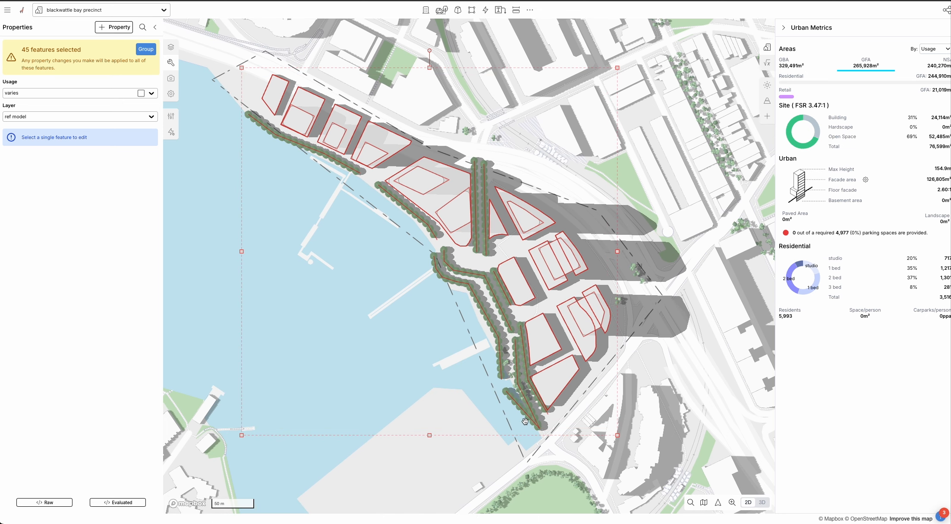
left_click(401, 392)
right_click_drag(400, 392, 358, 385)
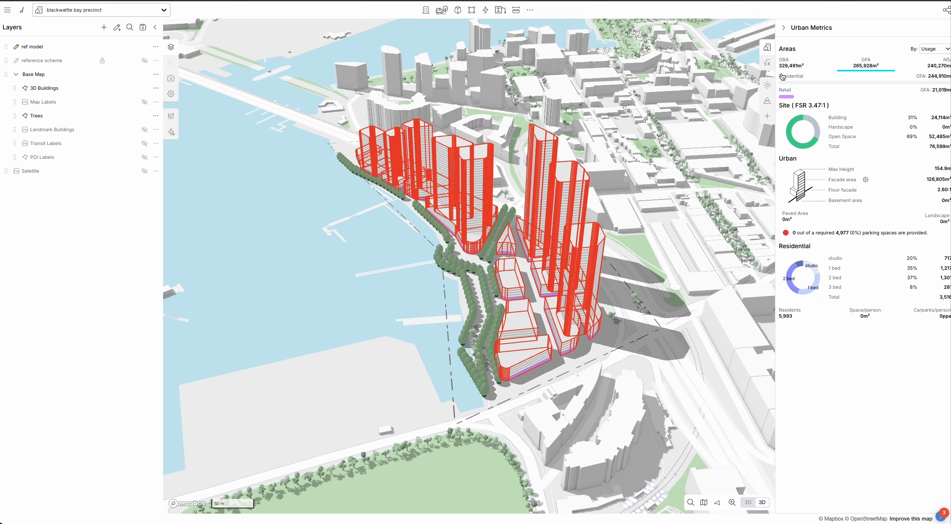
- Enable terrain for the precinct so the buildings and trees sit on the ground surface
left_click(767, 86)
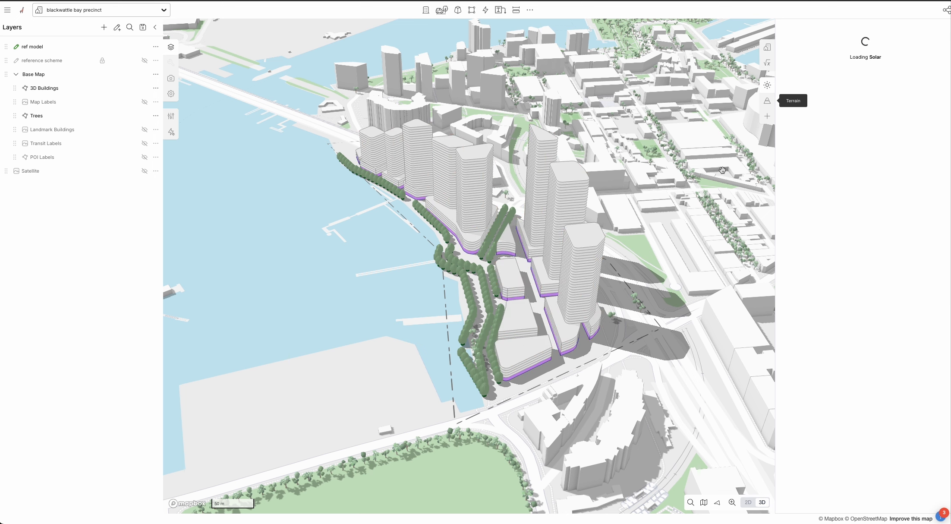
left_click(767, 100)
left_click(915, 27)
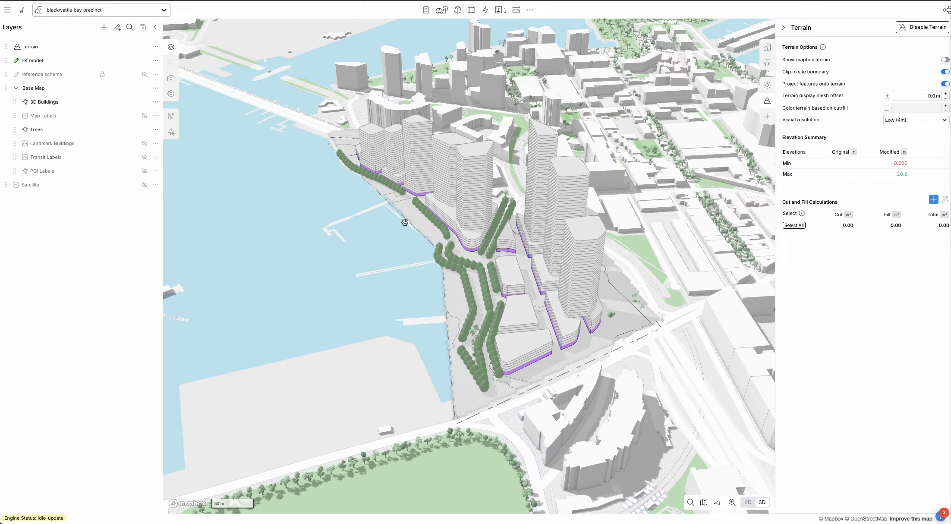
right_click_drag(340, 265, 406, 262)
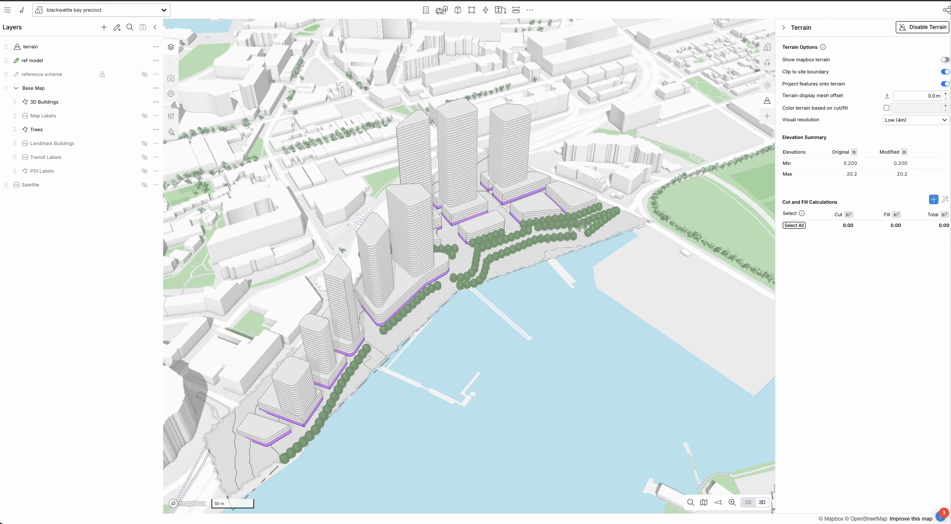
- Turn off clipping of the terrain to the site boundary and turn on the Mapbox terrain
left_click(945, 72)
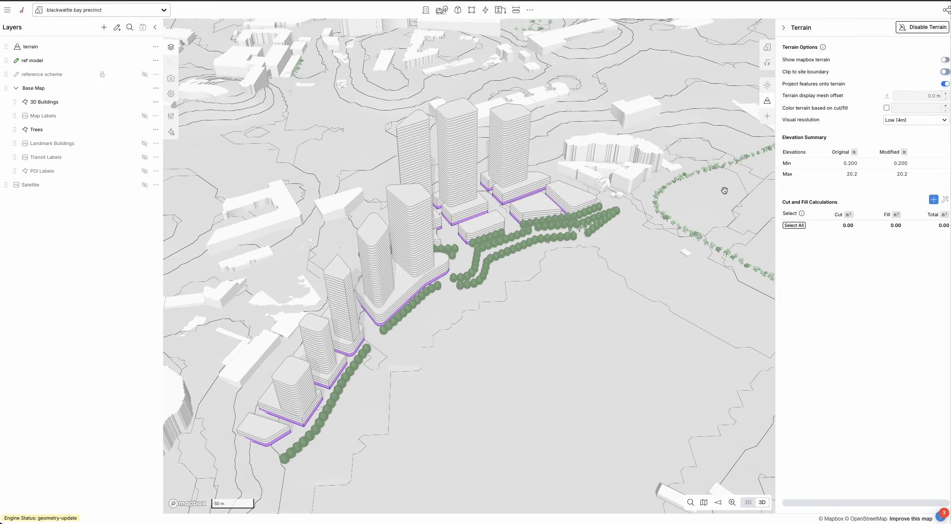
right_click_drag(577, 295, 363, 286)
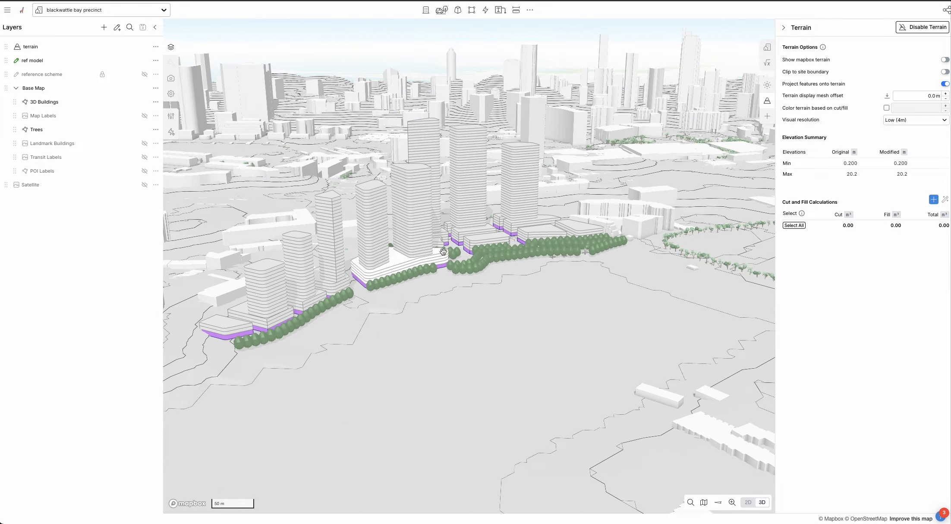
scroll(449, 251, "down", 5)
right_click_drag(560, 223, 484, 254)
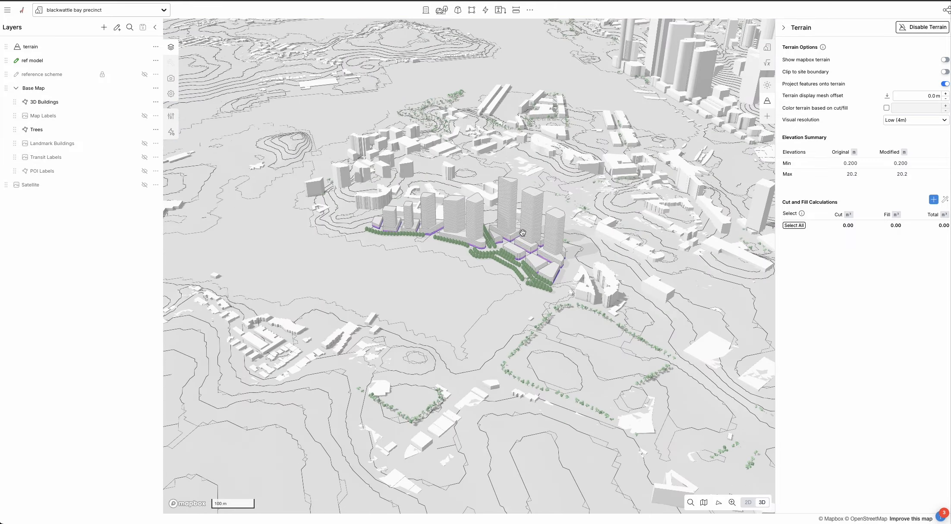
left_click_drag(419, 290, 524, 279)
scroll(524, 279, "down", 5)
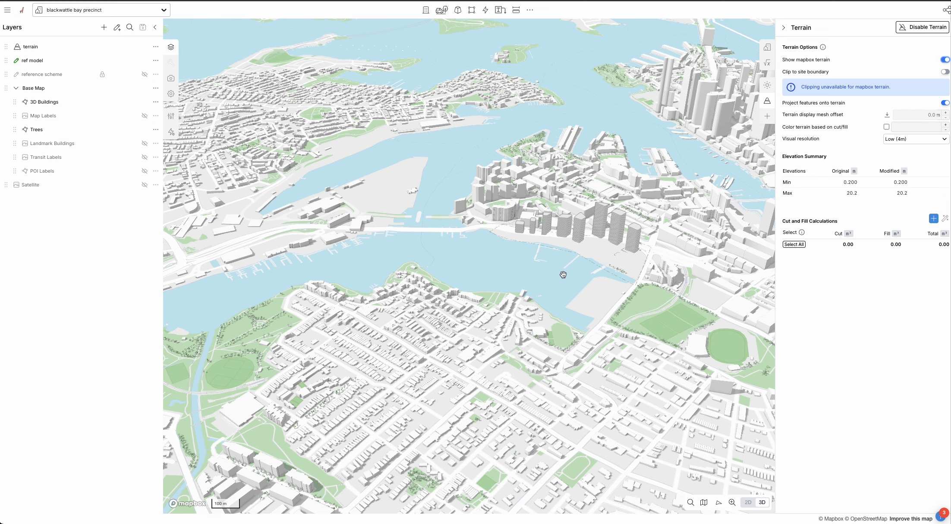
- Examine the towers, bridge and city skyline on the Mapbox terrain from several angles and distances
scroll(559, 275, "up", 5)
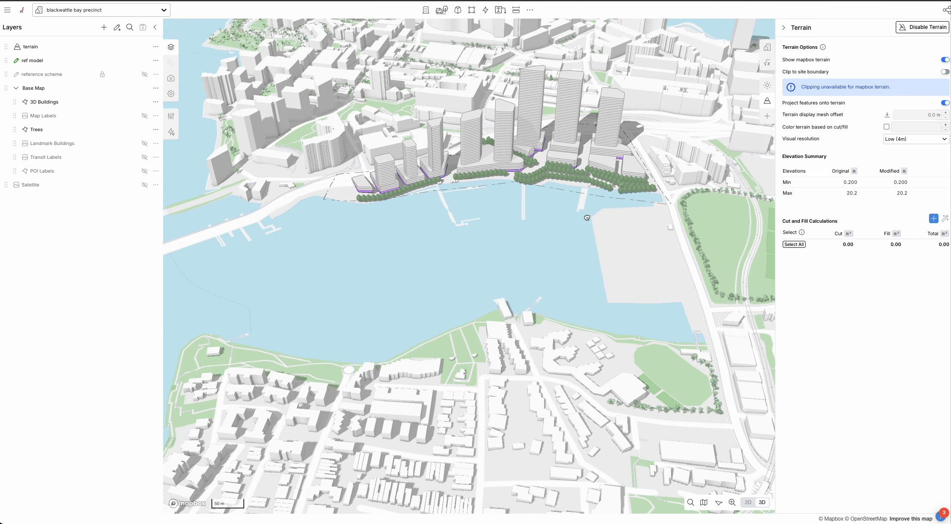
right_click_drag(587, 218, 632, 167)
left_click_drag(473, 251, 628, 359)
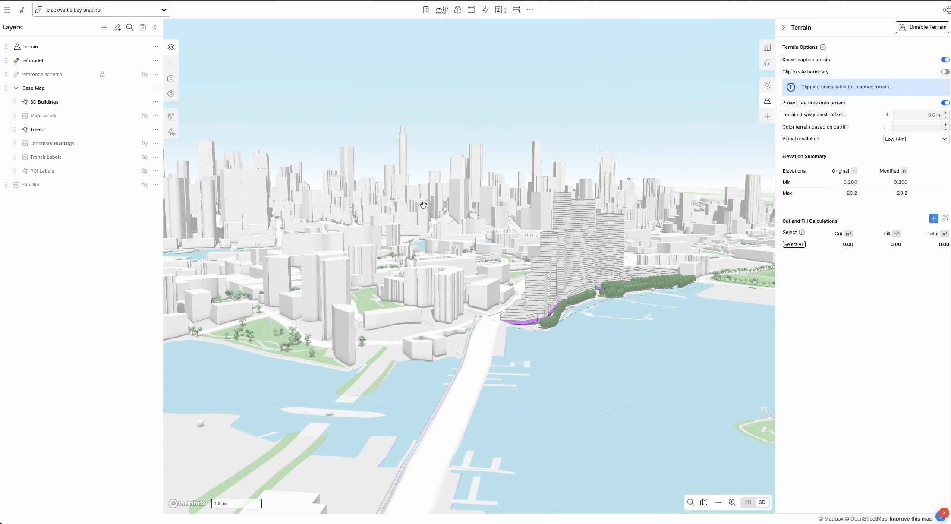
right_click_drag(424, 205, 425, 216)
scroll(382, 139, "up", 5)
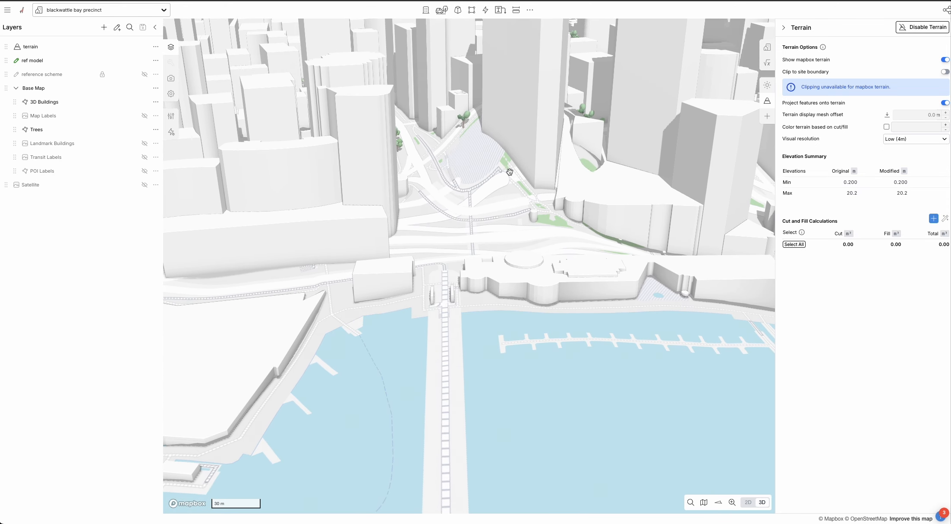
right_click_drag(511, 139, 482, 161)
scroll(483, 162, "down", 5)
left_click_drag(389, 273, 495, 146)
left_click_drag(372, 261, 495, 146)
right_click_drag(325, 347, 395, 339)
scroll(395, 340, "down", 10)
right_click_drag(548, 304, 514, 335)
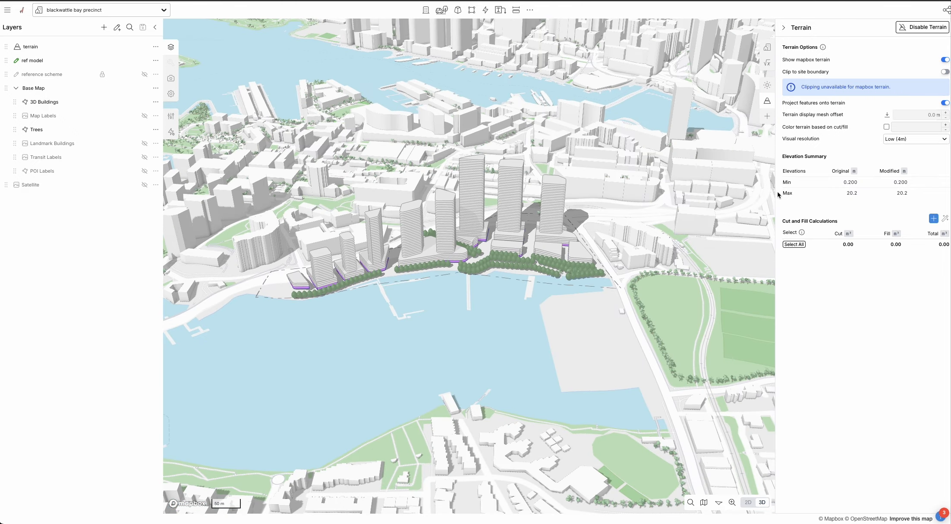
- Turn off the Mapbox terrain and open the Urban Metrics
left_click(945, 60)
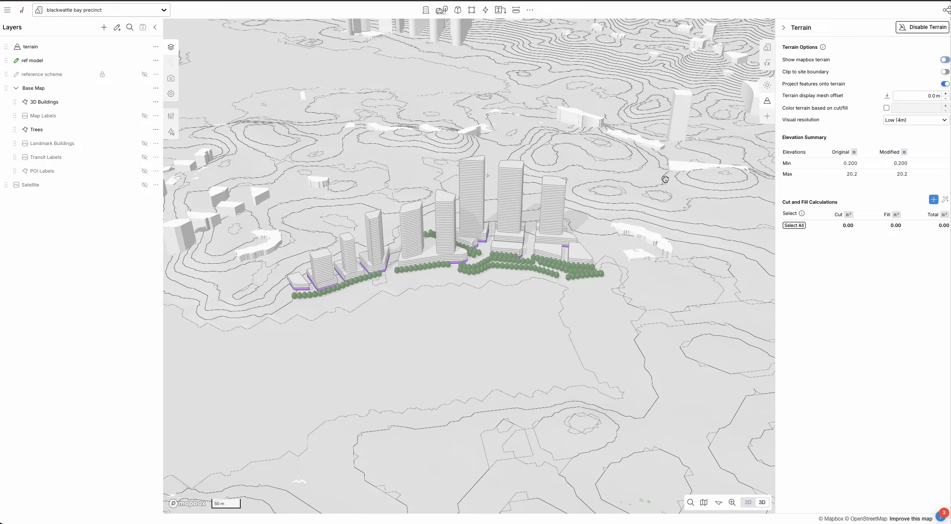
right_click_drag(655, 178, 600, 206)
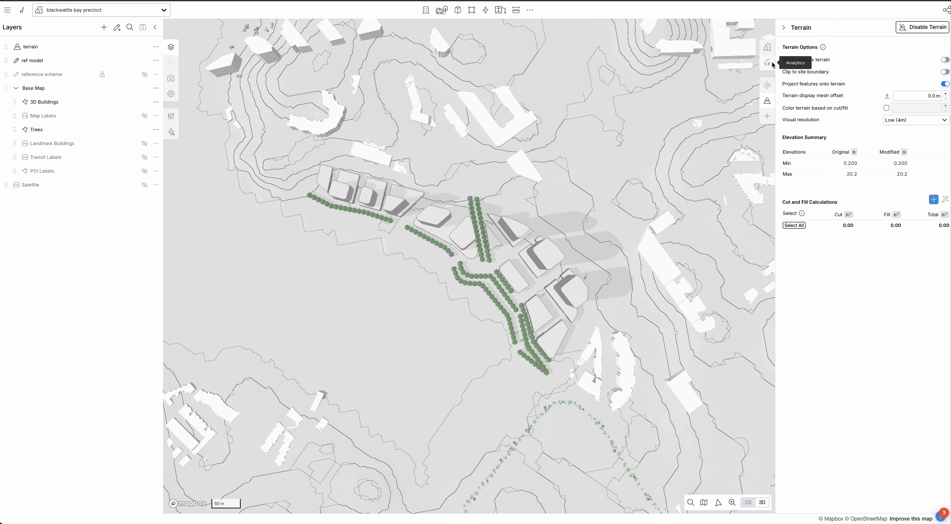
left_click(767, 48)
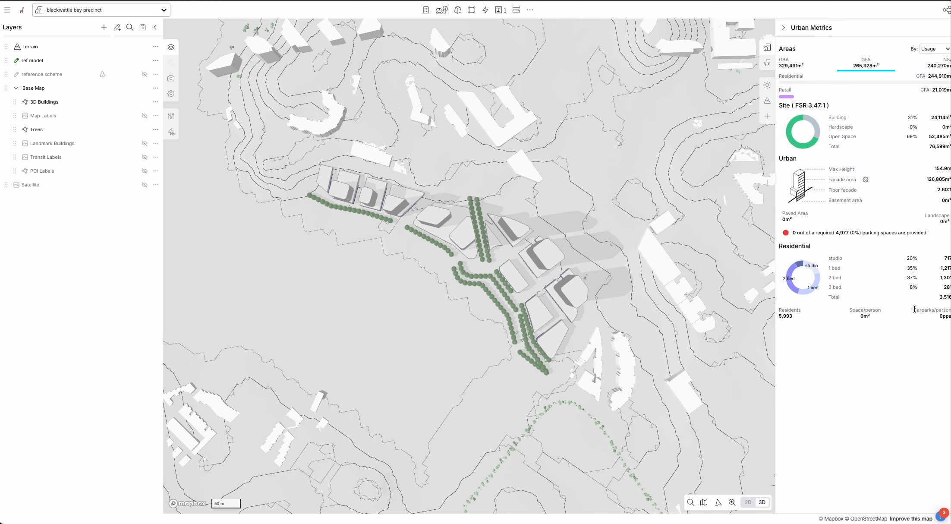
- Review the precinct layout in plan and in 3D alongside its urban metrics
left_click_drag(649, 275, 637, 279)
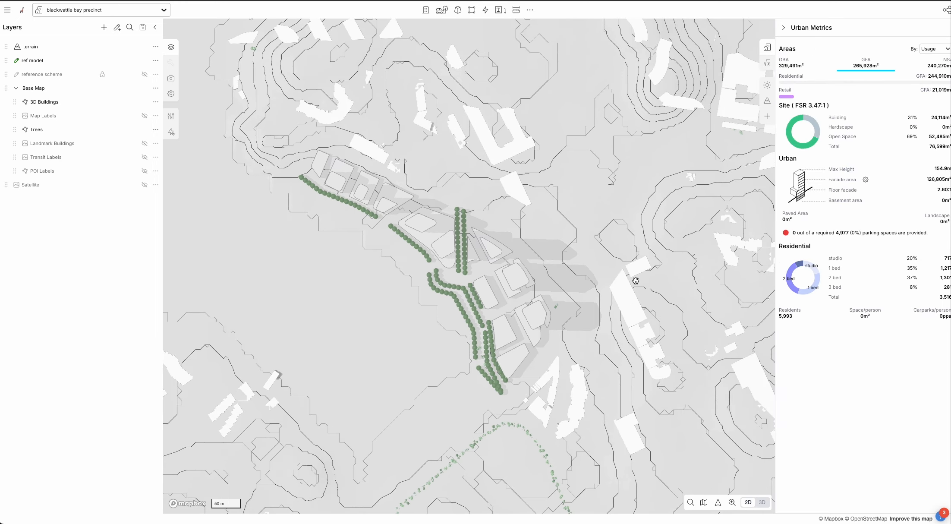
scroll(550, 293, "up", 3)
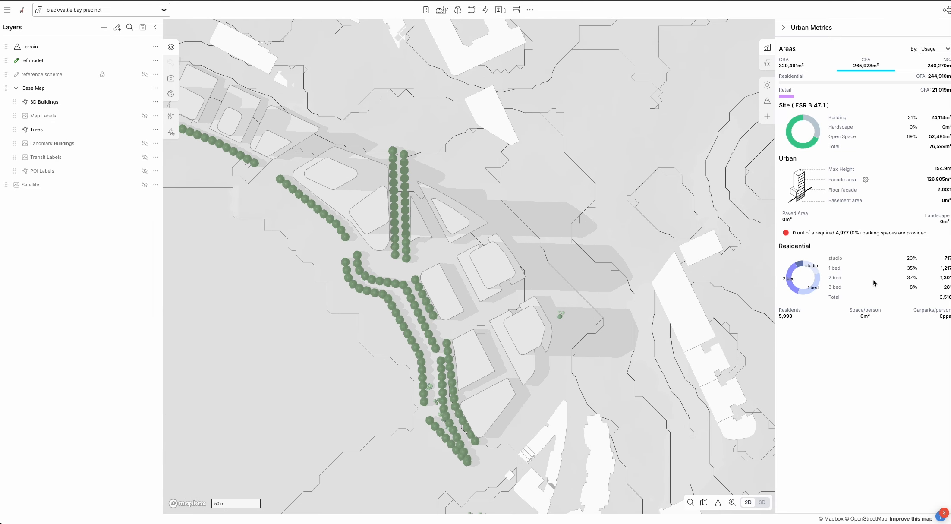
left_click_drag(485, 256, 487, 228)
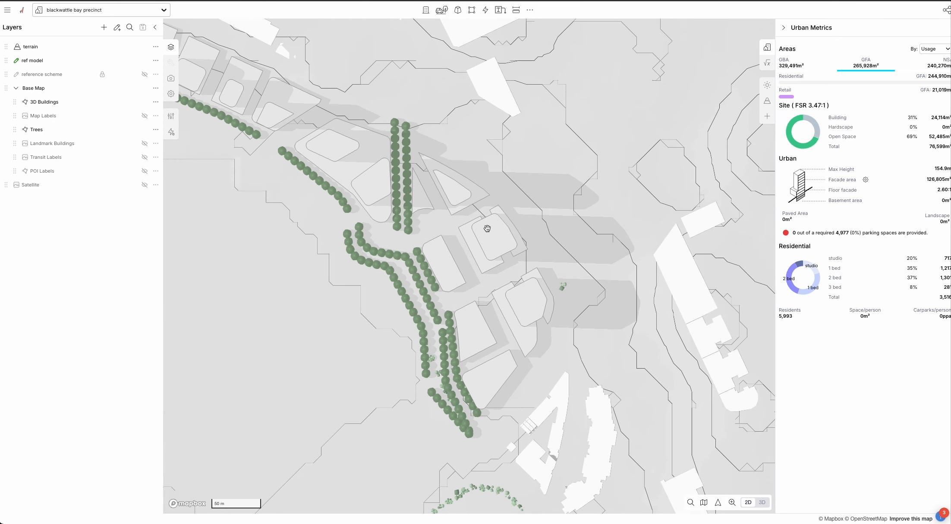
scroll(352, 273, "down", 3)
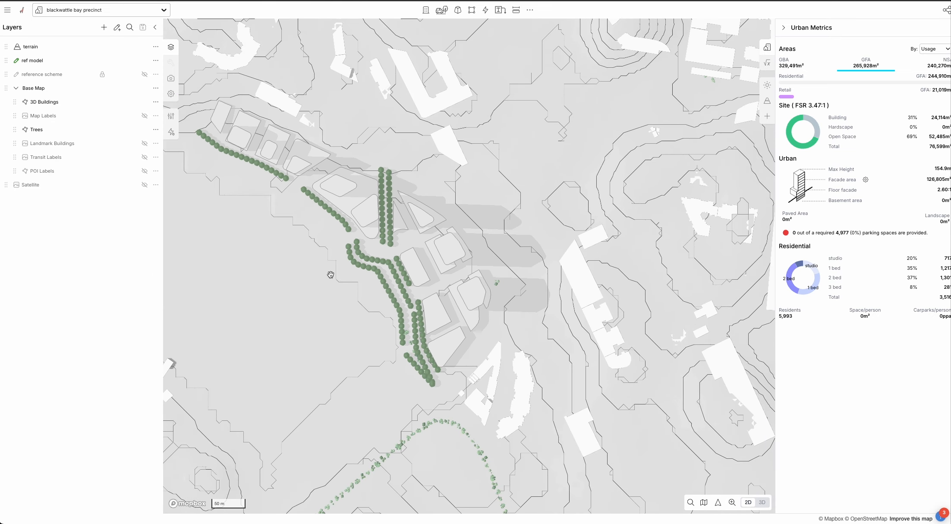
left_click_drag(331, 276, 350, 285)
key("3")
right_click_drag(294, 254, 322, 273)
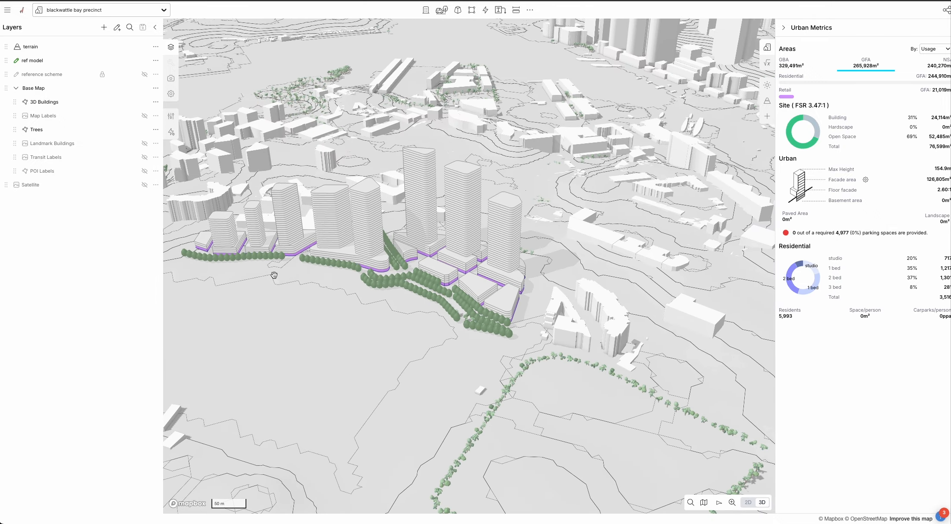
left_click_drag(274, 275, 349, 276)
scroll(314, 270, "up", 5)
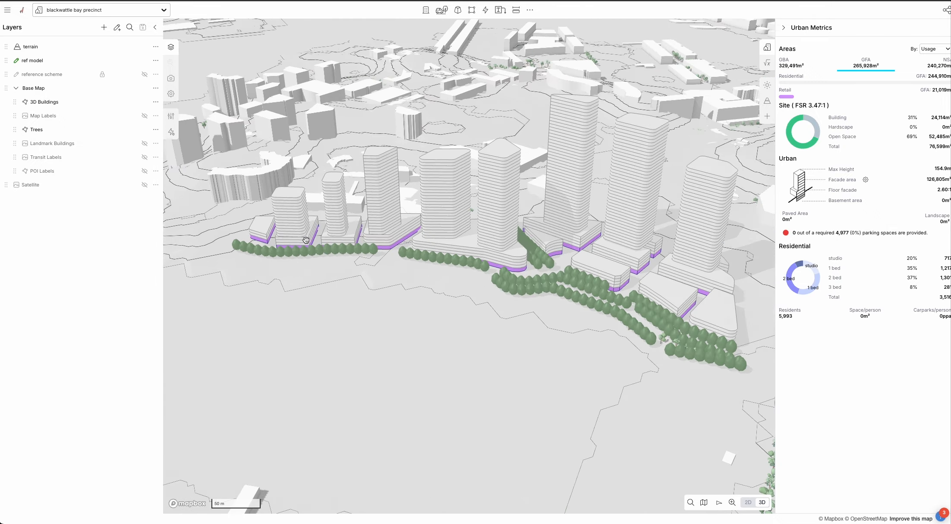
- Inspect the residential podiums at the precinct's north-western end individually and as a group of four, then clear the selection
left_click(306, 241)
key("2")
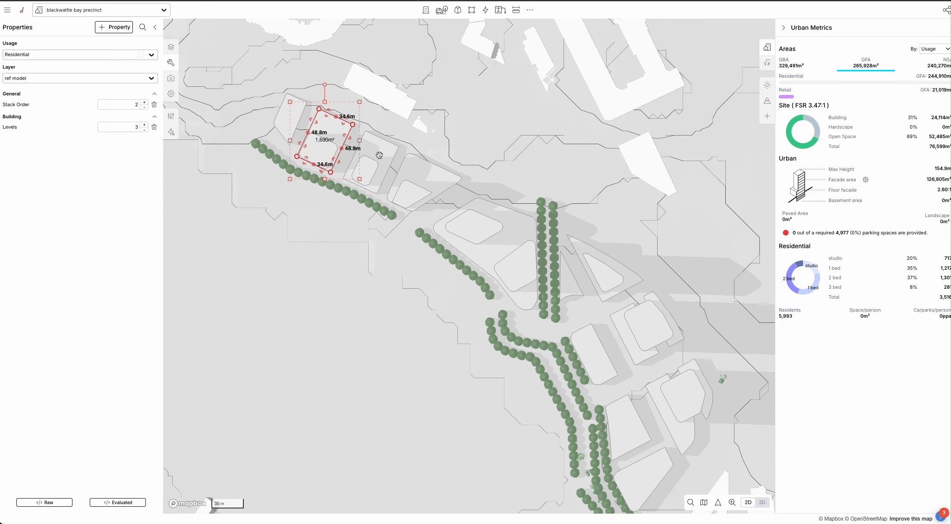
left_click_drag(319, 132, 366, 154)
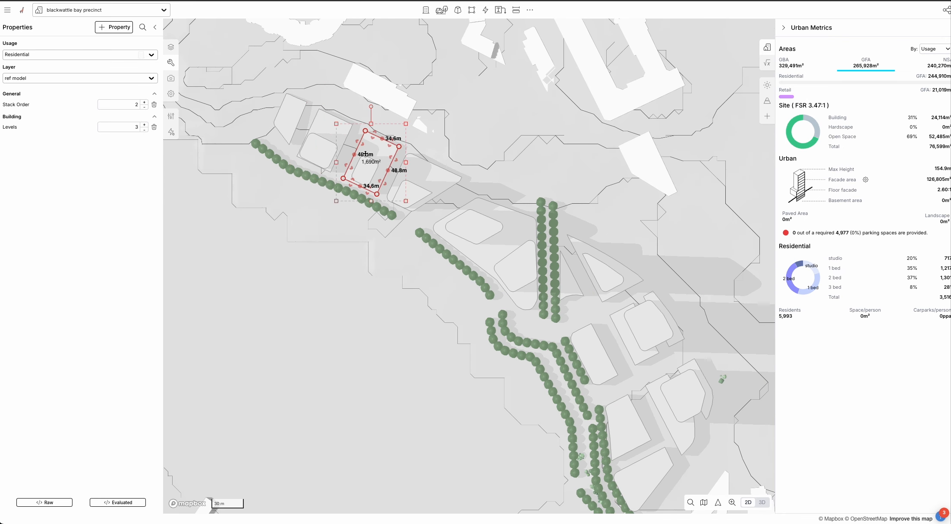
left_click(440, 175)
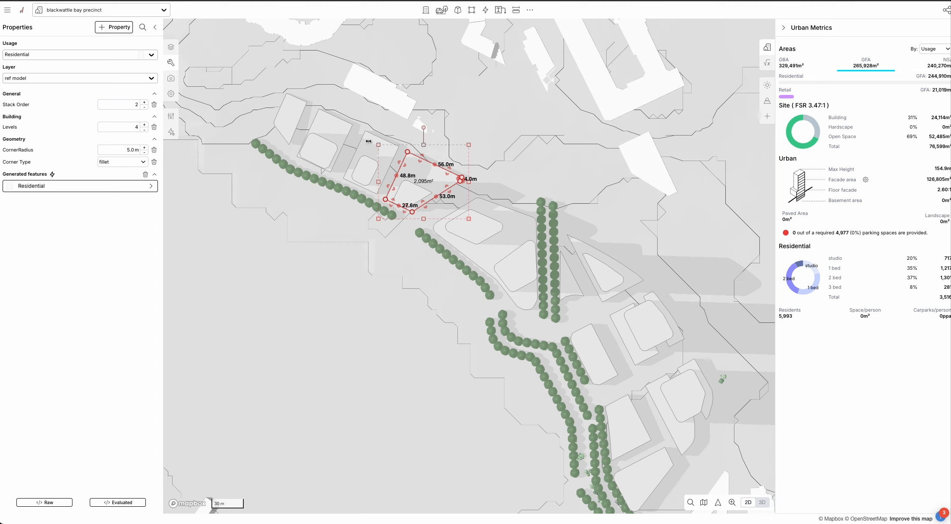
left_click(334, 136)
left_click(372, 144, "shift")
left_click(427, 172, "shift")
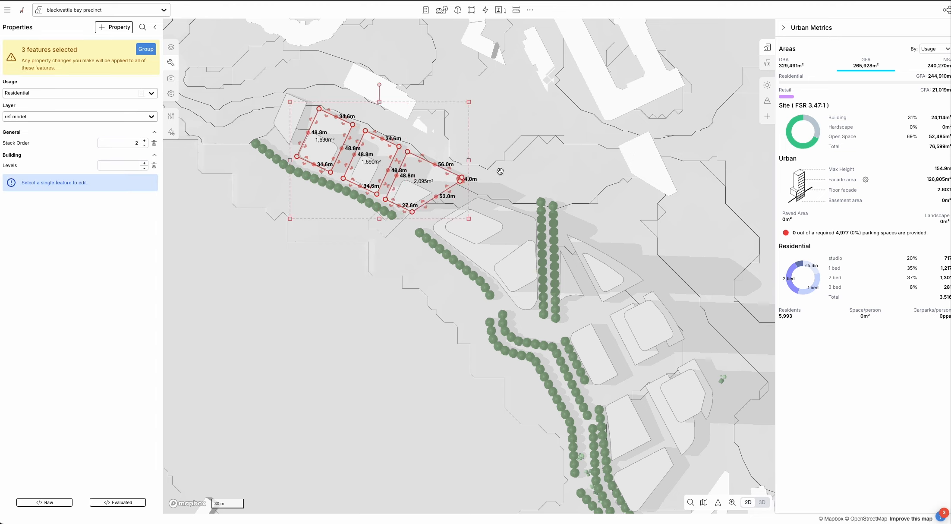
left_click(490, 246, "shift")
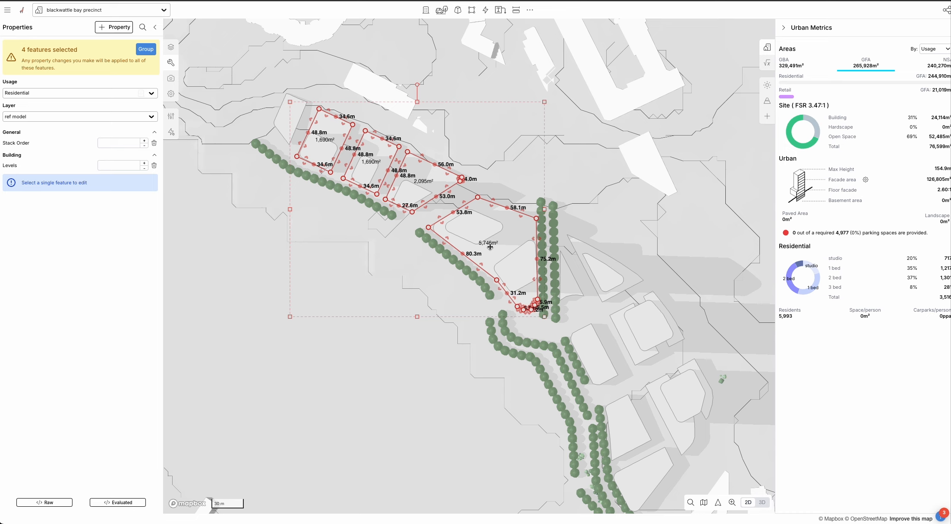
left_click(364, 260)
- Cut a recess about 20 m wide and 30 m deep into the north-eastern edge of the wedge-shaped 2,095 m² podium
scroll(423, 160, "up", 5)
left_click(423, 165)
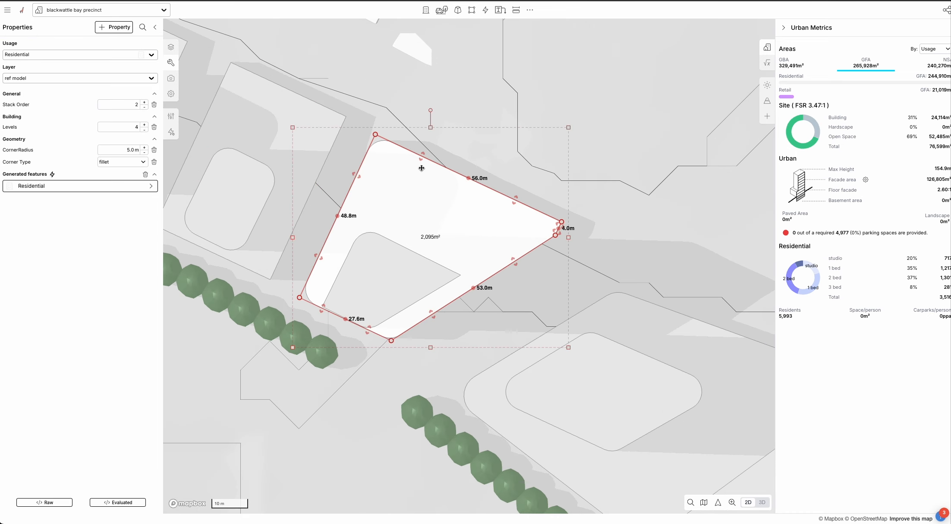
left_click(468, 178)
left_click(422, 156)
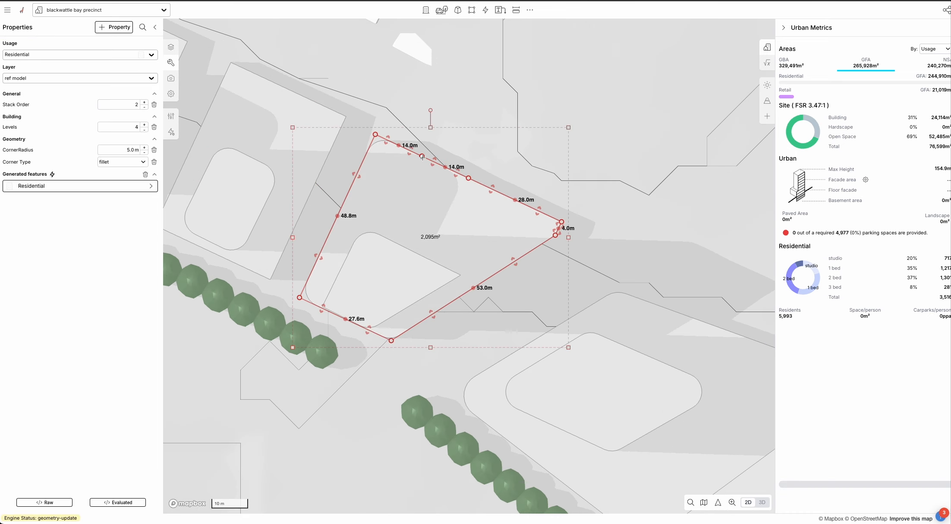
left_click_drag(434, 164, 393, 156)
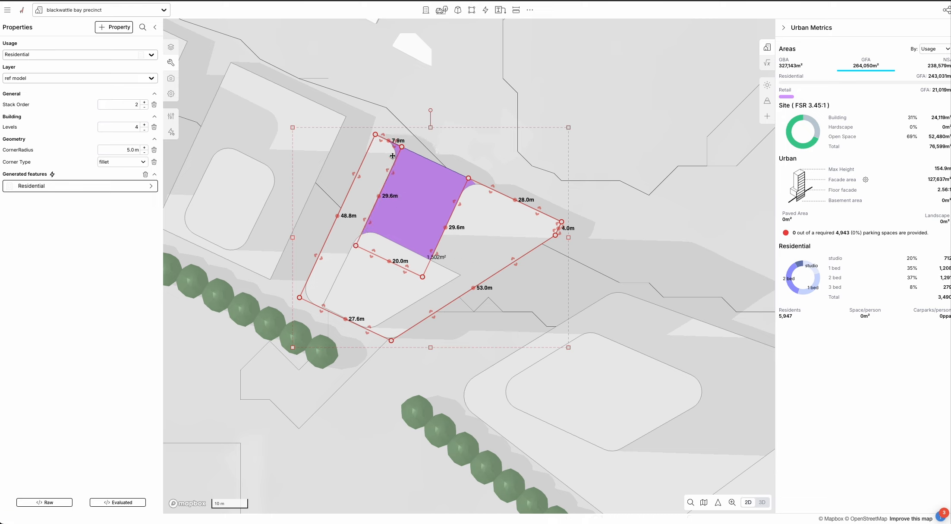
- Deepen the podium's recess to about 38 m, adding an outer-edge point beside it and widening its mouth towards the south-east
left_click(389, 140)
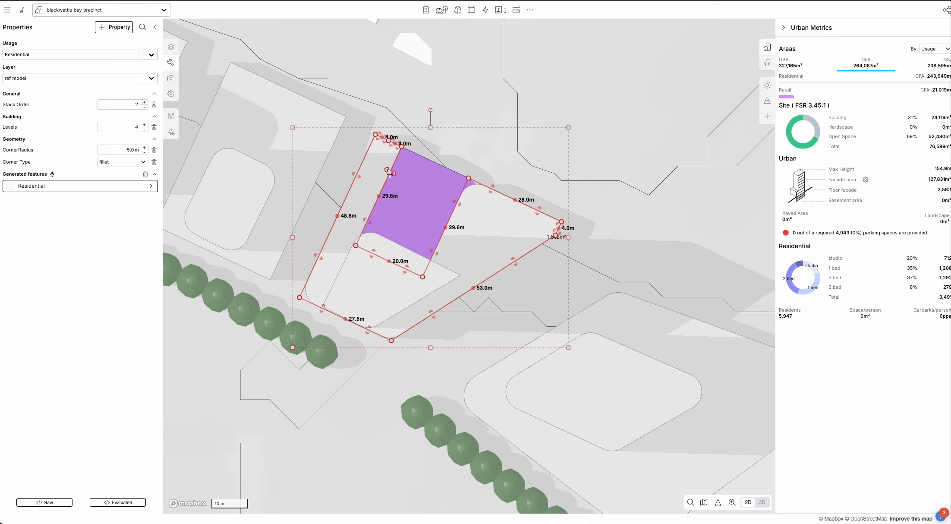
left_click_drag(390, 172, 391, 175)
left_click_drag(374, 259, 362, 284)
left_click_drag(409, 306, 399, 299)
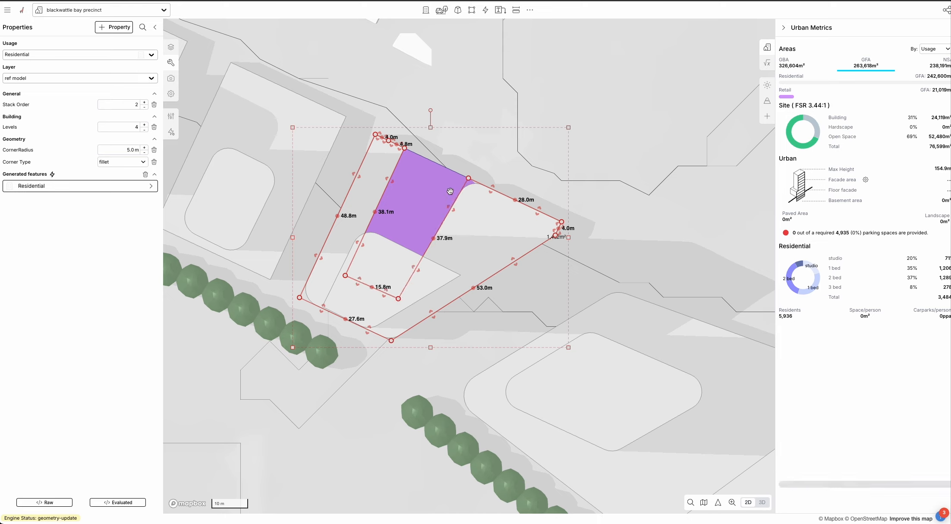
left_click_drag(469, 178, 501, 196)
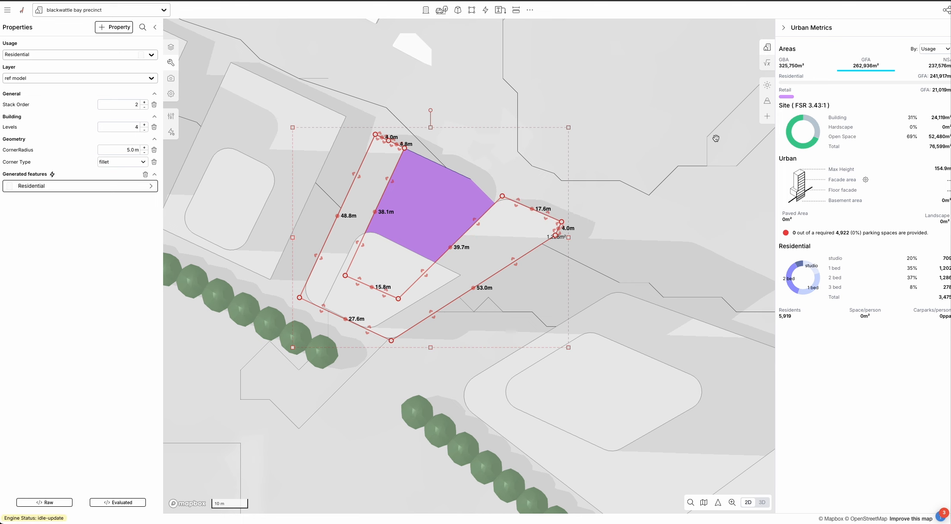
- Disable the terrain for the precinct
left_click(768, 101)
left_click(926, 29)
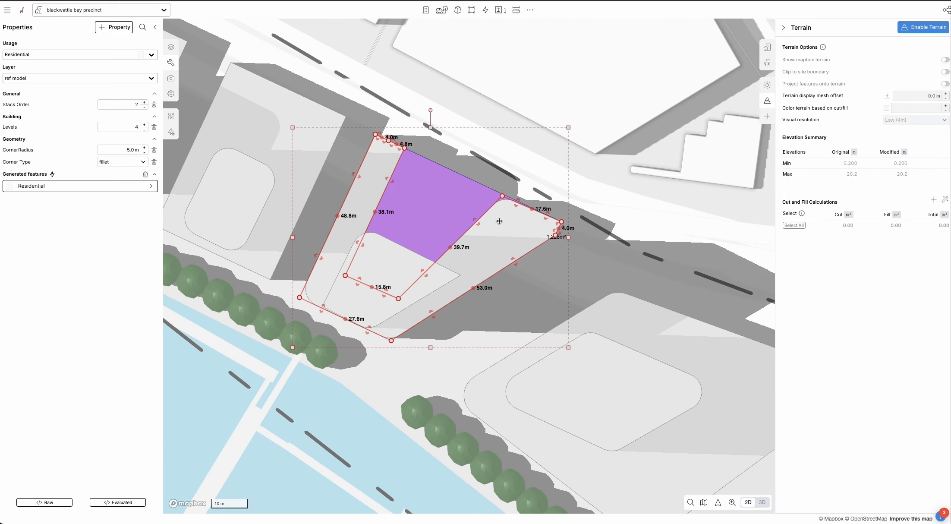
- Align the recess's south-eastern side with the podium's outer edge, offset it 8 m inward from that edge and adjust its inner corner
left_click_drag(502, 196, 522, 203)
left_click_drag(398, 299, 415, 285)
type("-8m")
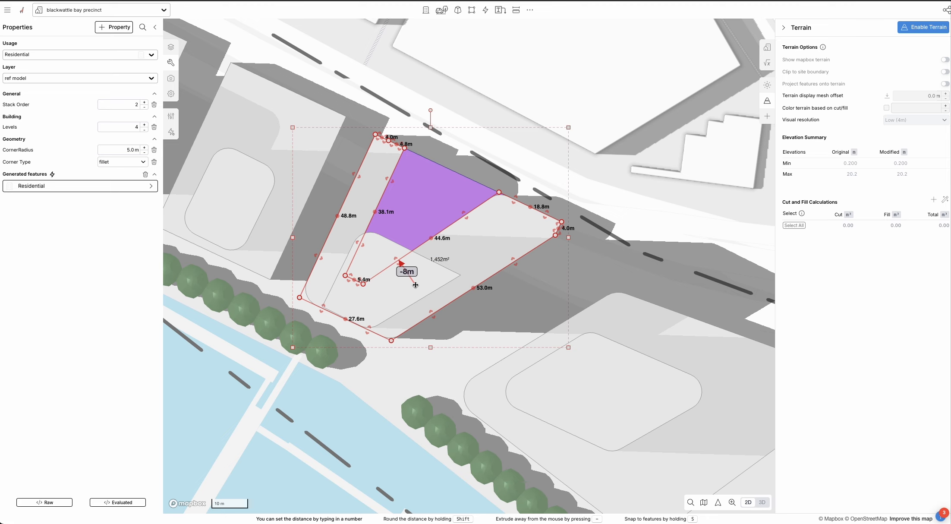
key("Return")
left_click(459, 234)
left_click_drag(465, 216, 517, 259)
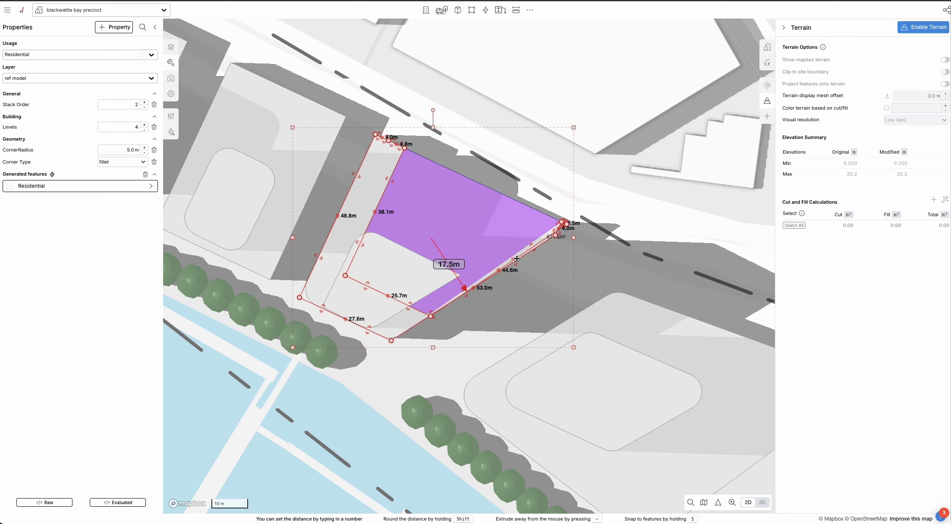
type("8m")
key("minus")
key("Return")
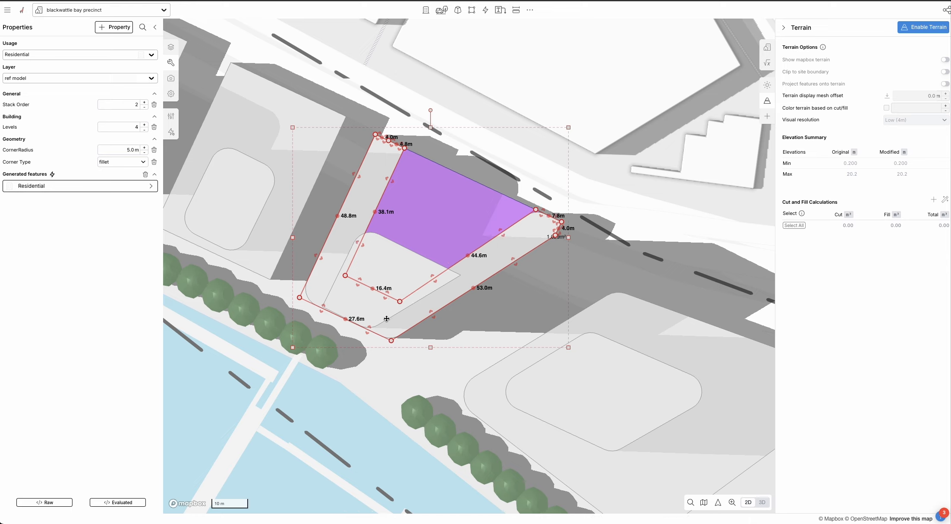
left_click_drag(398, 303, 396, 299)
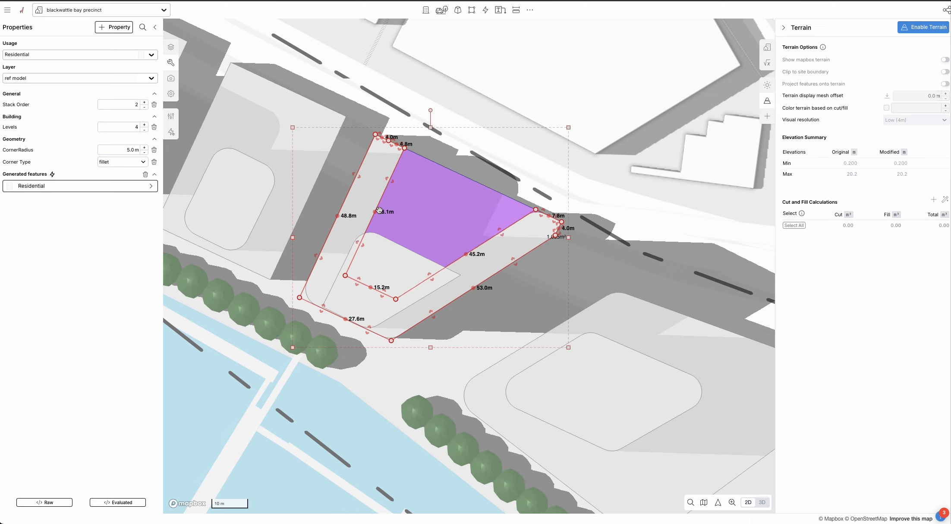
- Pull the recess's street-side end inward to form a courtyard with a north-eastern side about 33 m long
left_click_drag(375, 214, 523, 224)
left_click_drag(407, 227, 432, 194)
left_click_drag(511, 229, 504, 226)
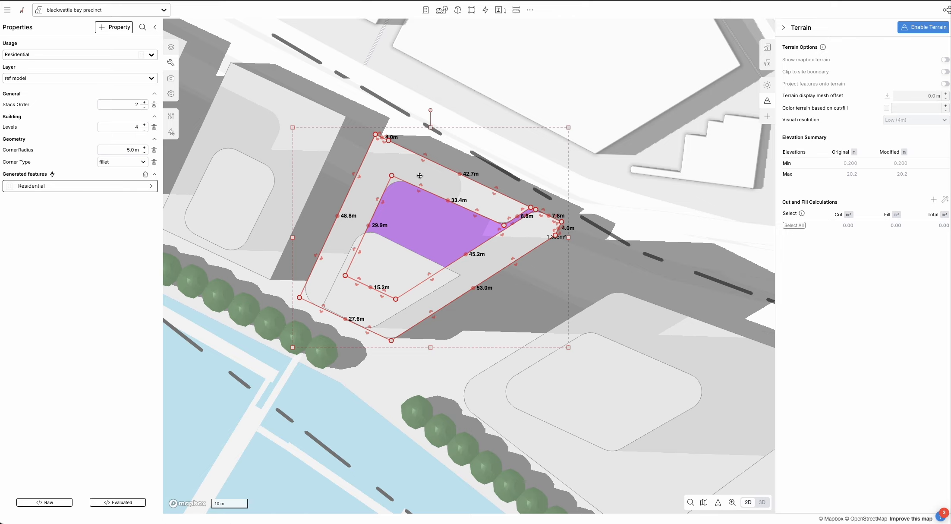
- In 3D, add three points along the courtyard's north-western edge, open the Urban Metrics and clear the selection
key("3")
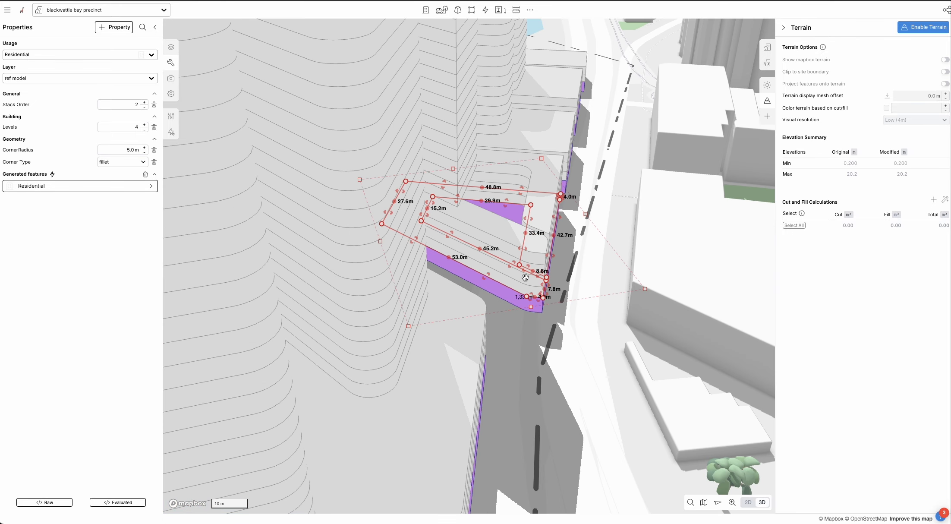
left_click(589, 310)
scroll(591, 318, "down", 3)
right_click_drag(614, 308, 490, 281)
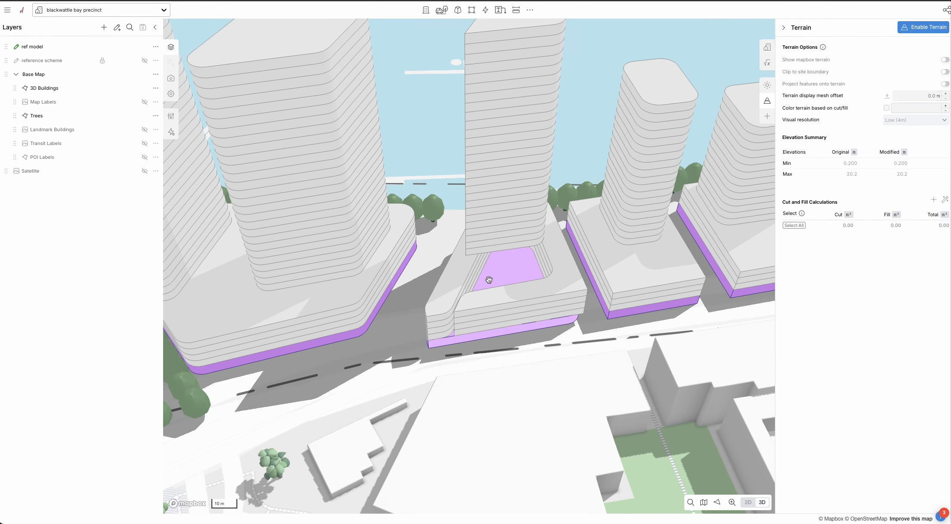
right_click_drag(490, 276, 557, 282)
left_click(558, 285)
left_click(544, 256)
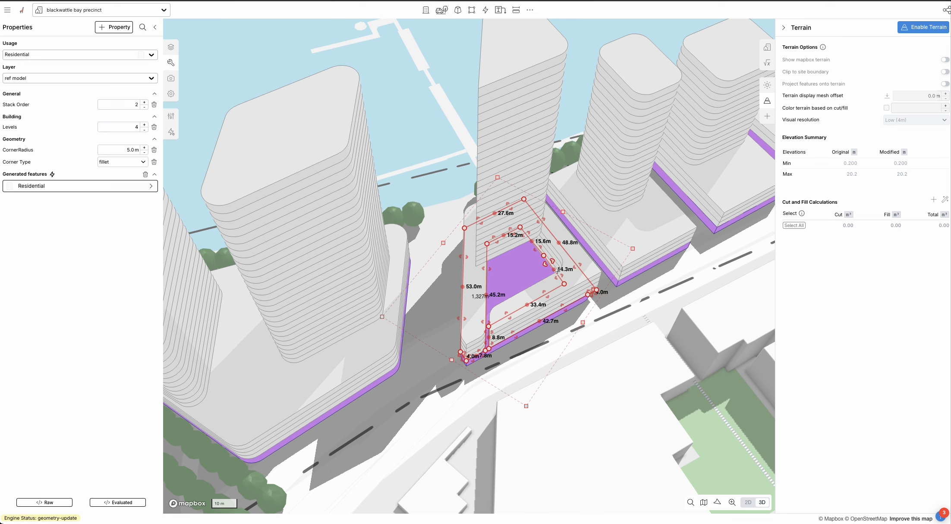
left_click(553, 269)
left_click(559, 277)
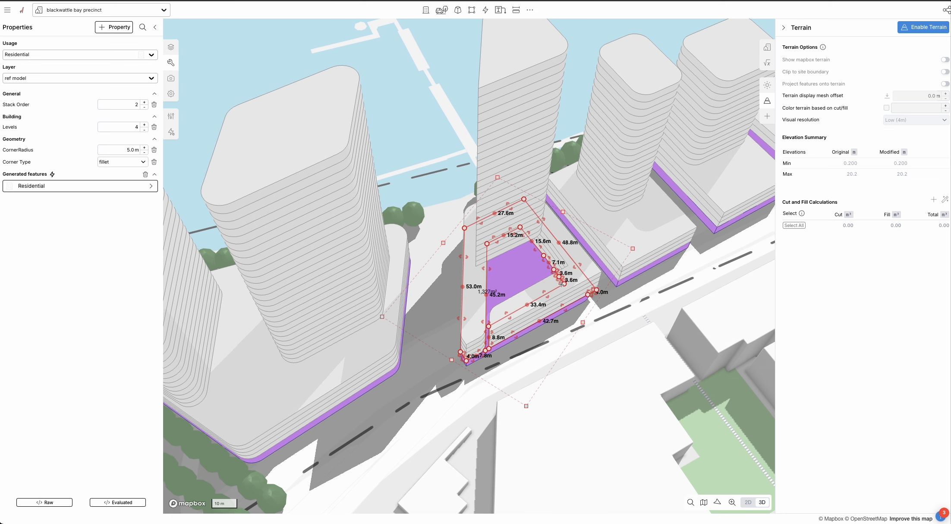
left_click(767, 47)
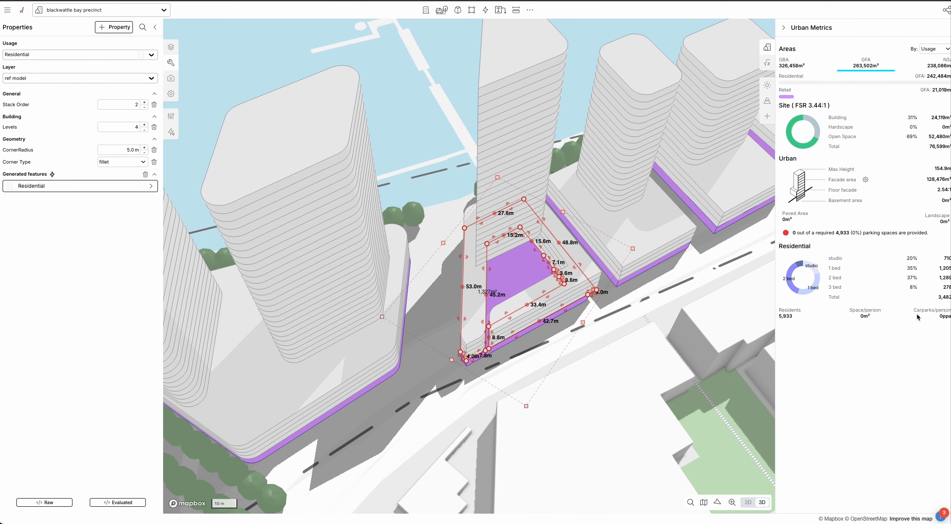
left_click(632, 356)
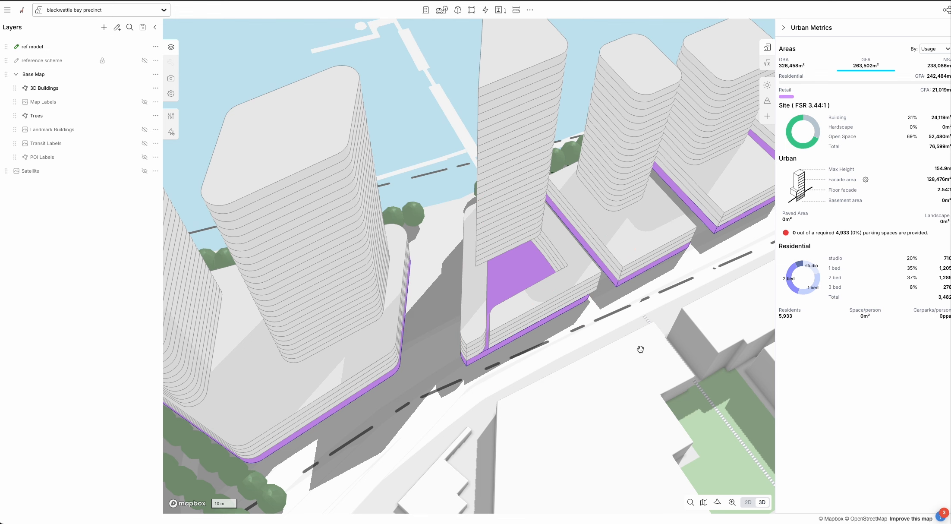
- Subdivide the street-side edge of the neighbouring 34.6 by 48.8 m podium and push it inward to form a courtyard
right_click_drag(642, 350, 621, 351)
left_click(617, 338)
left_click(638, 351)
left_click(614, 350)
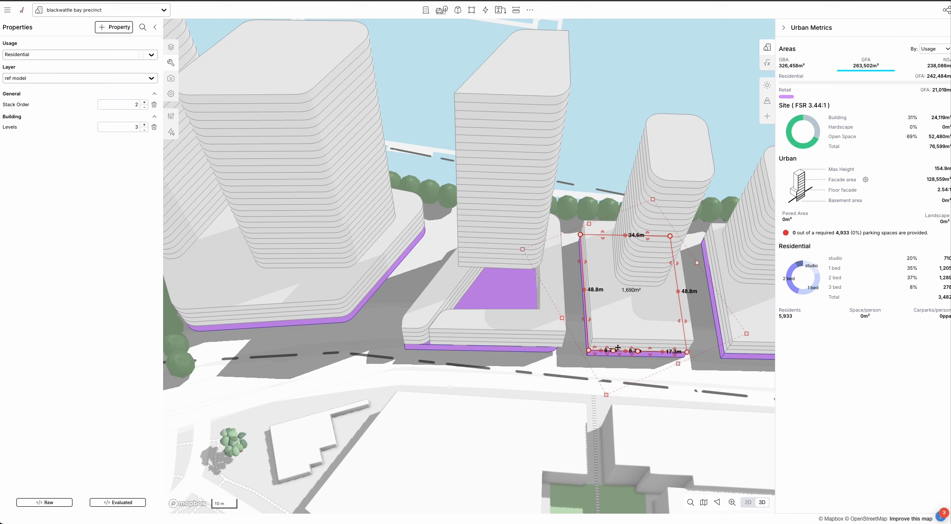
left_click_drag(618, 348, 629, 328)
left_click(657, 304)
left_click(654, 388)
- Examine the reshaped podiums and towers from the waterfront and street sides, and inspect the next podium's properties
right_click_drag(654, 389, 541, 376)
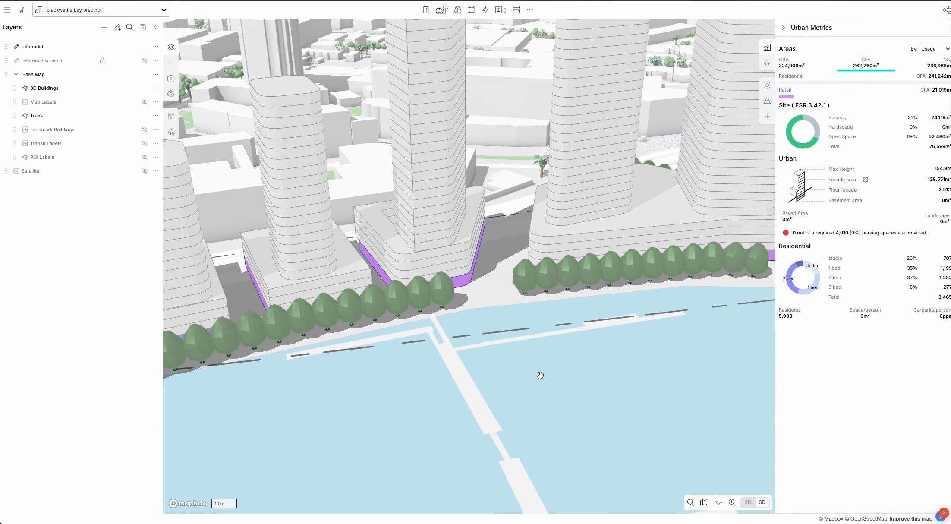
scroll(616, 378, "up", 3)
scroll(610, 377, "down", 3)
right_click_drag(618, 384, 598, 391)
right_click_drag(365, 403, 441, 414)
left_click(571, 282)
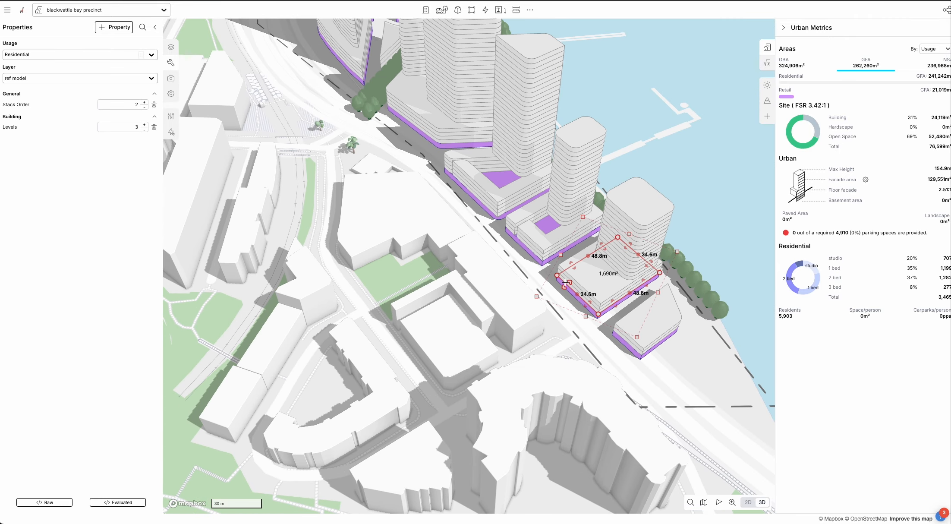
left_click(116, 27)
- Isolate the retail and residential features through the area metrics and examine the Residential usage's efficiency settings
mouse_move(867, 87)
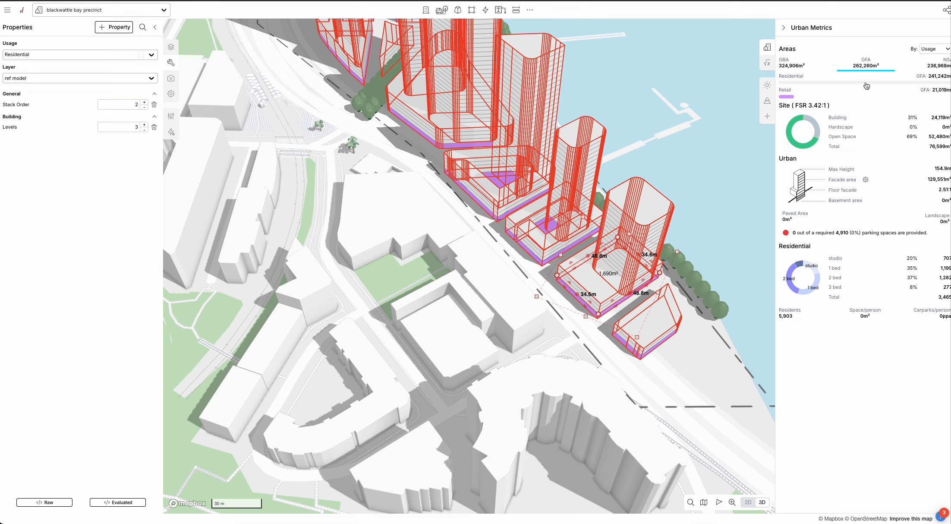
mouse_move(791, 96)
left_click(790, 83)
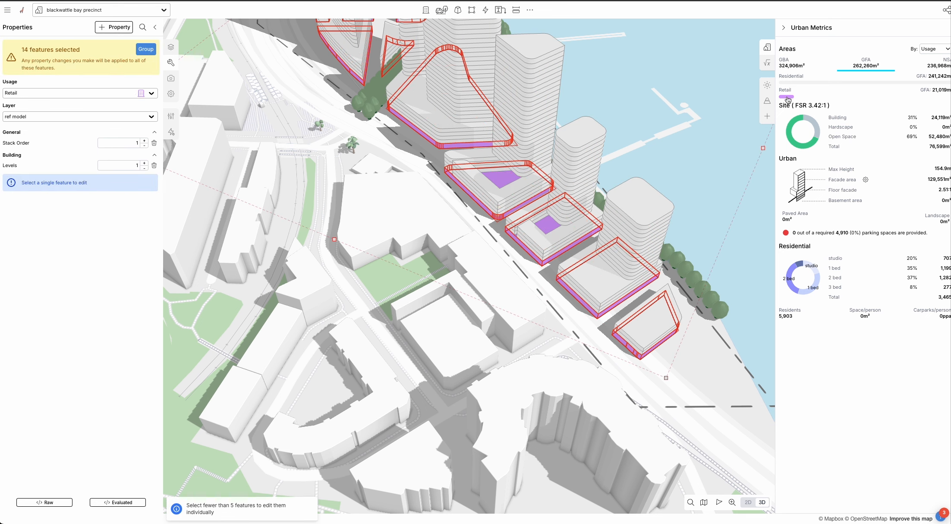
left_click(794, 82)
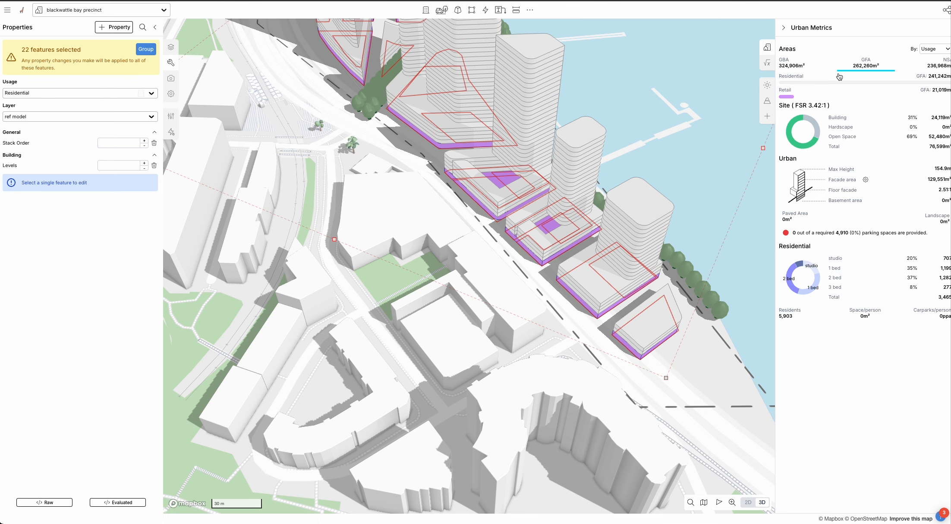
left_click(171, 115)
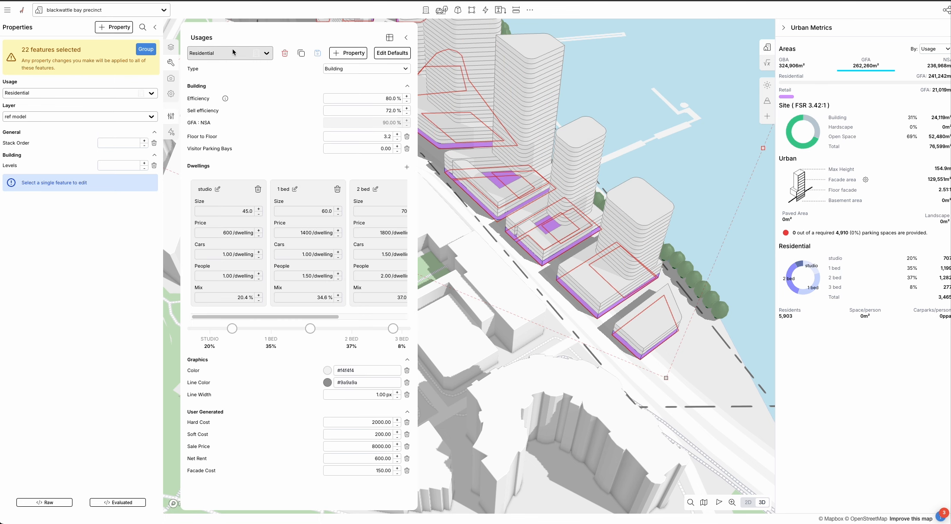
mouse_move(225, 99)
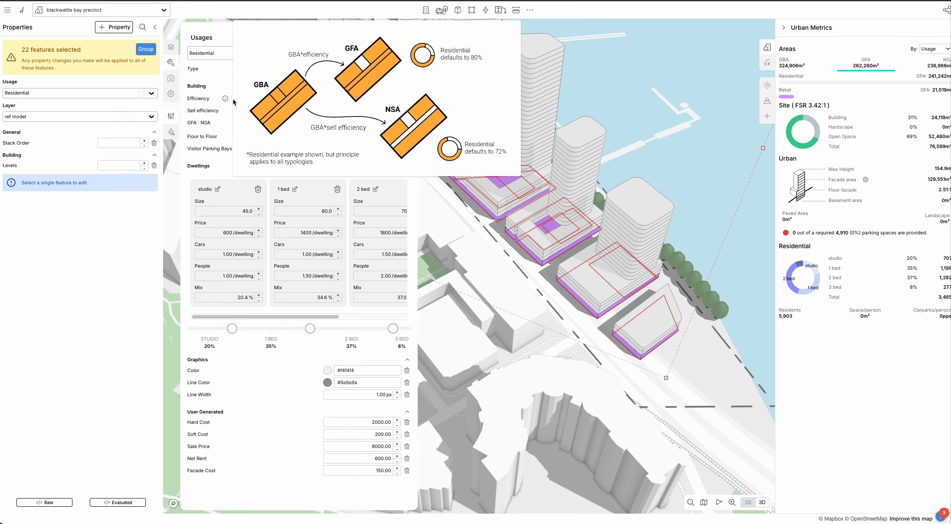
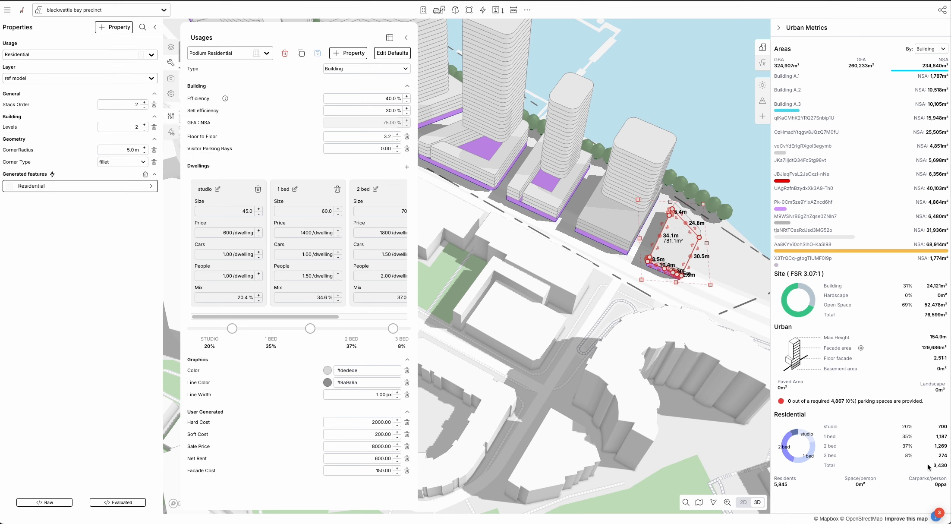
- Change the usage of the small two-level podium at the precinct's end to Podium Residential and clear the selection
left_click(55, 55)
type("po")
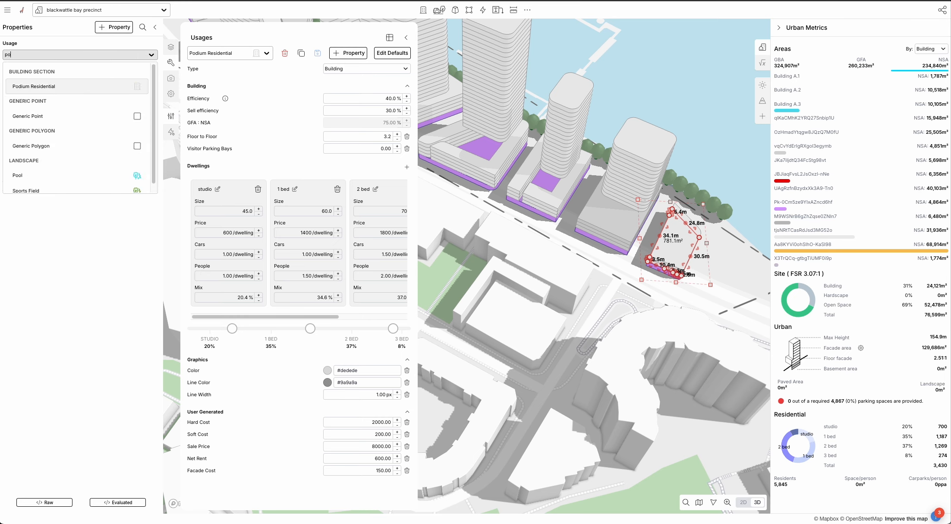
left_click(64, 87)
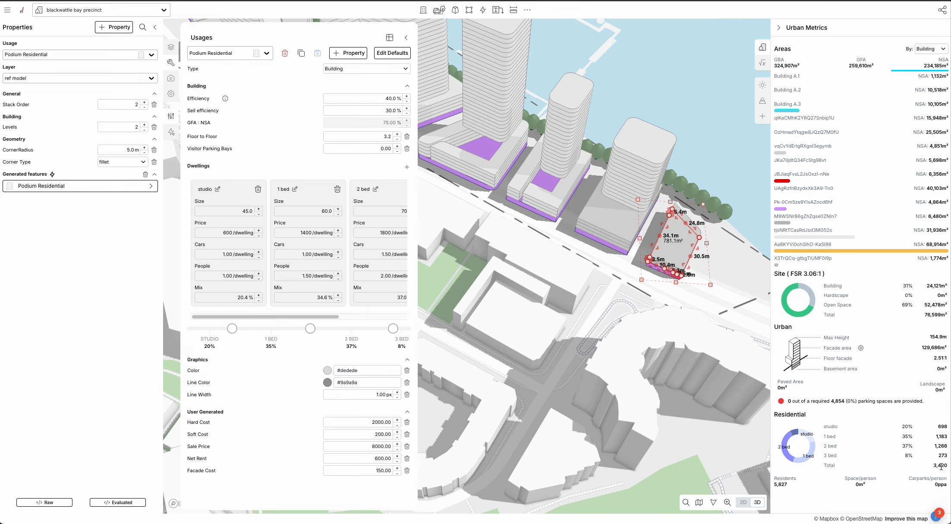
left_click(714, 300)
- Inspect the adjacent three-level podium and search its available properties for "sell", leaving the property unadded
right_click_drag(714, 299, 692, 285)
left_click_drag(718, 363, 664, 263)
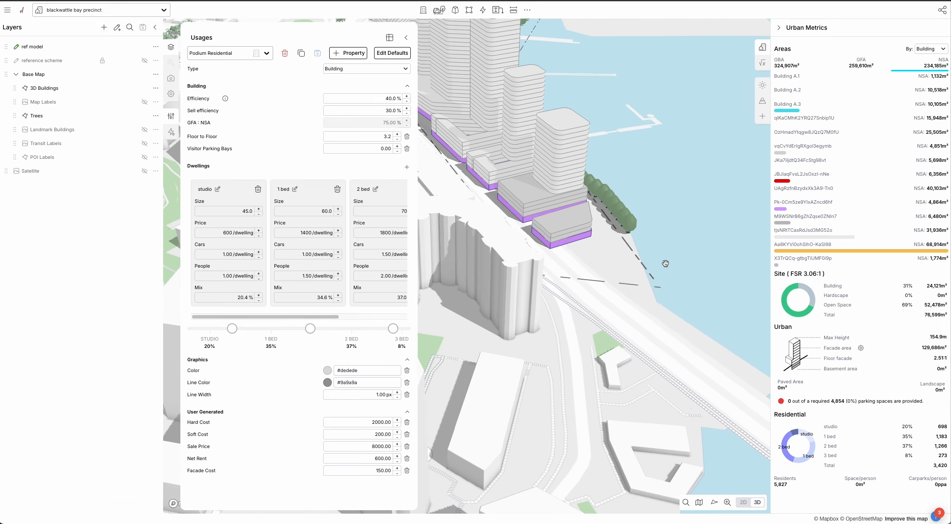
right_click_drag(665, 263, 633, 300)
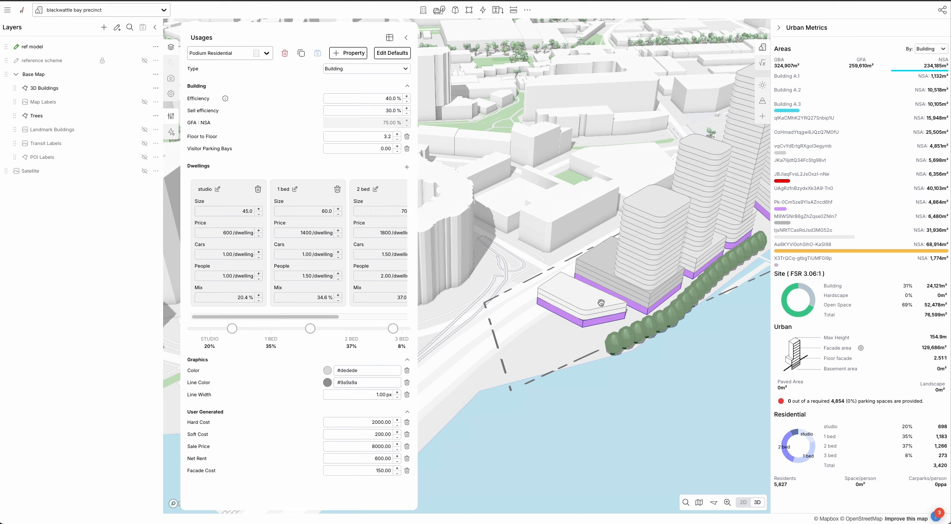
left_click(587, 259)
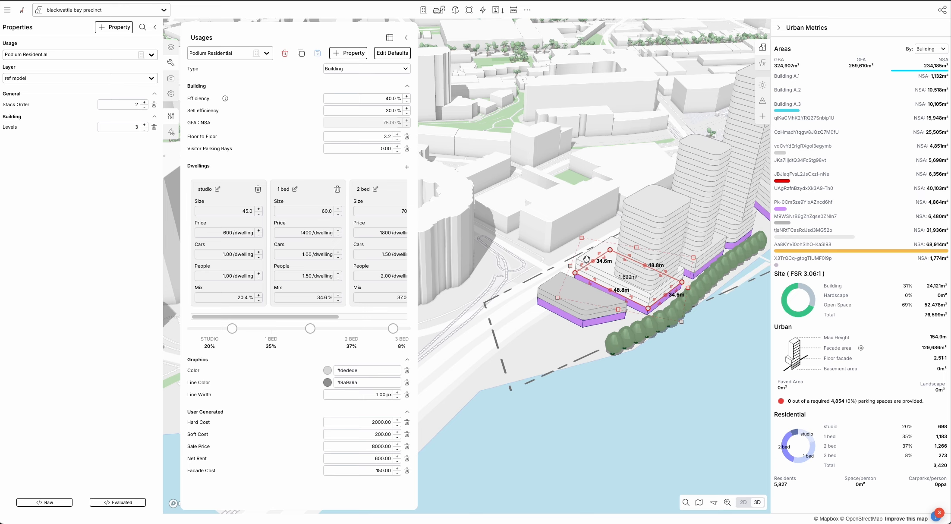
left_click(121, 27)
type("sell")
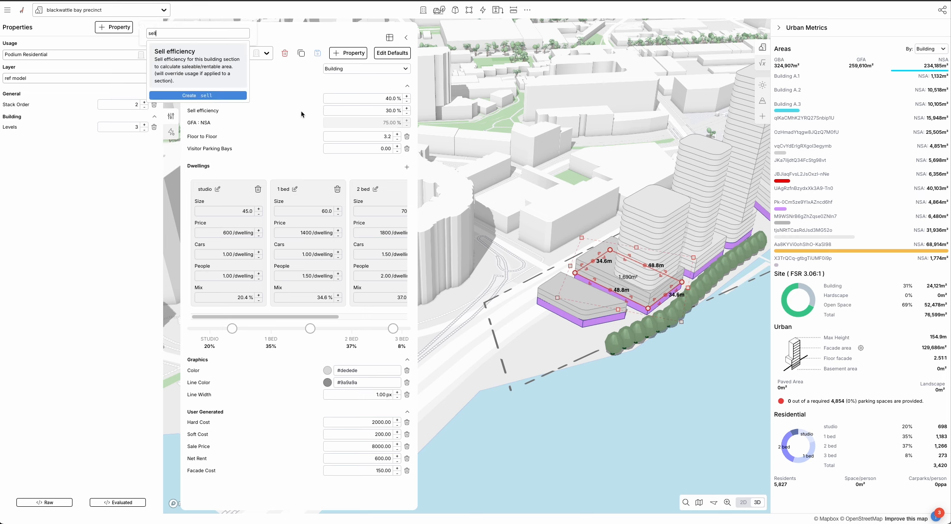
left_click(690, 405)
- Close the usage settings and review the row of towers and courtyard podiums from the street side
left_click(171, 116)
left_click_drag(641, 382, 496, 367)
right_click_drag(626, 382, 462, 331)
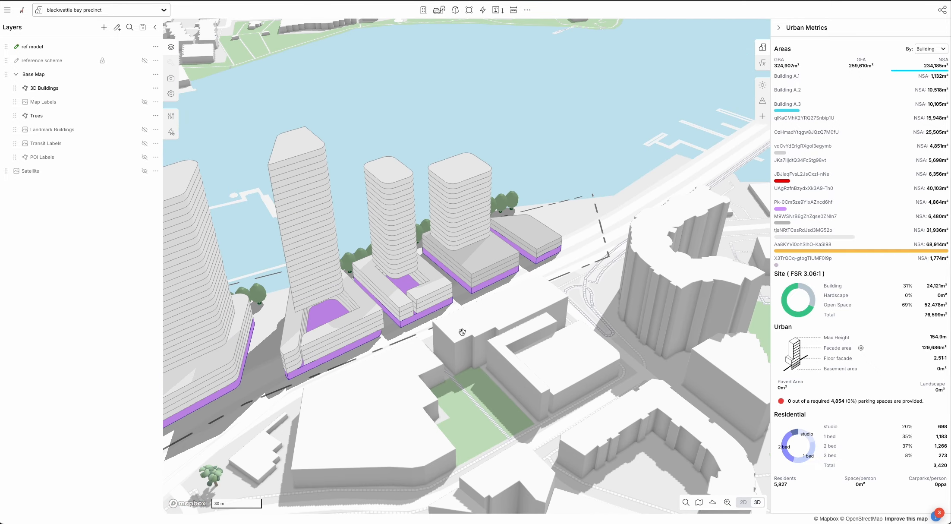
left_click_drag(474, 334, 522, 301)
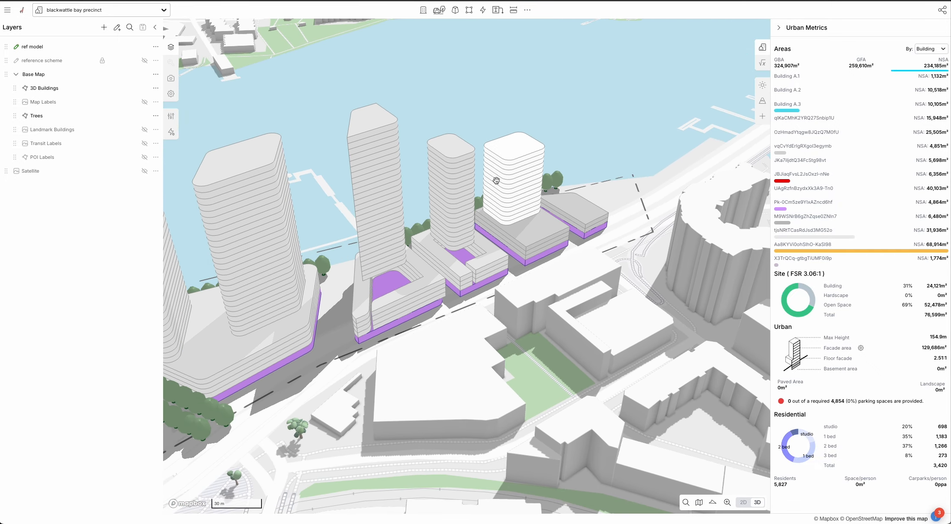
- Change the usage of the two courtyard podiums beneath the middle towers to Podium Residential and clear the selection
left_click(486, 273)
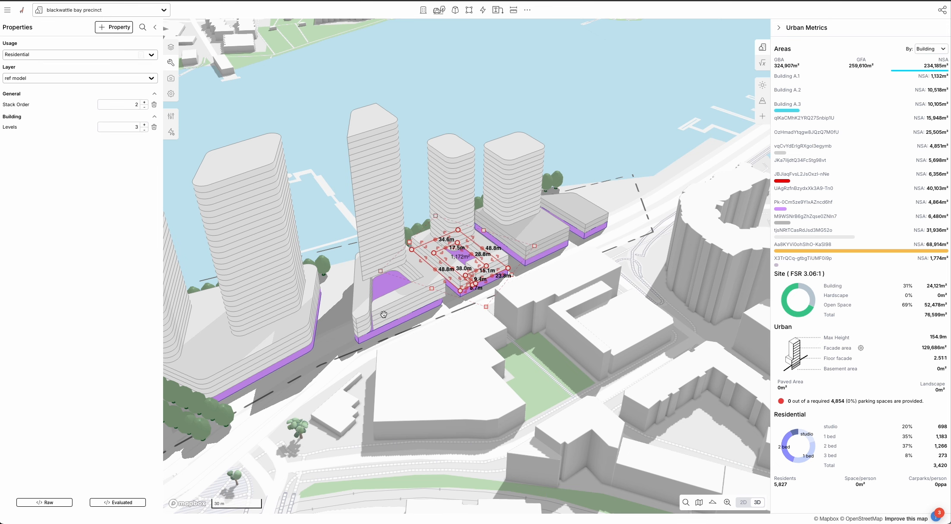
left_click(382, 314, "shift")
left_click(67, 92)
type("po")
left_click(77, 126)
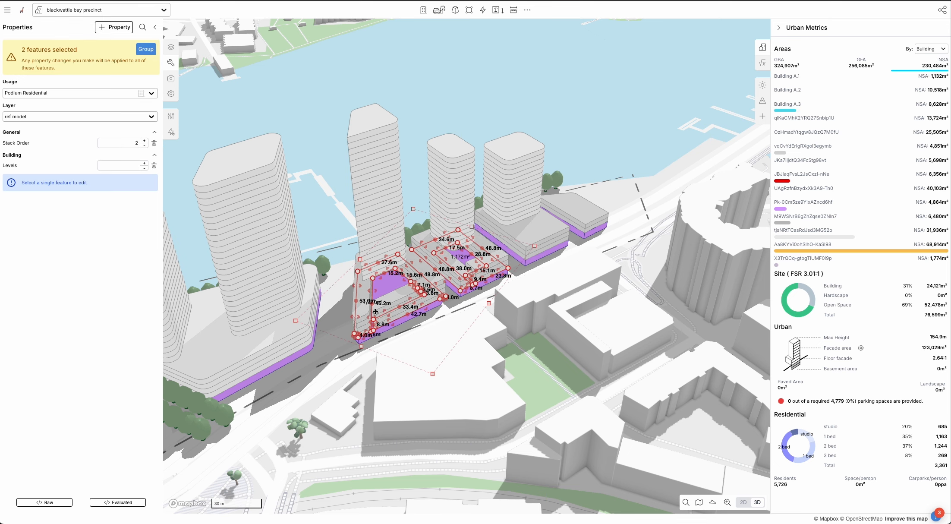
key("Escape")
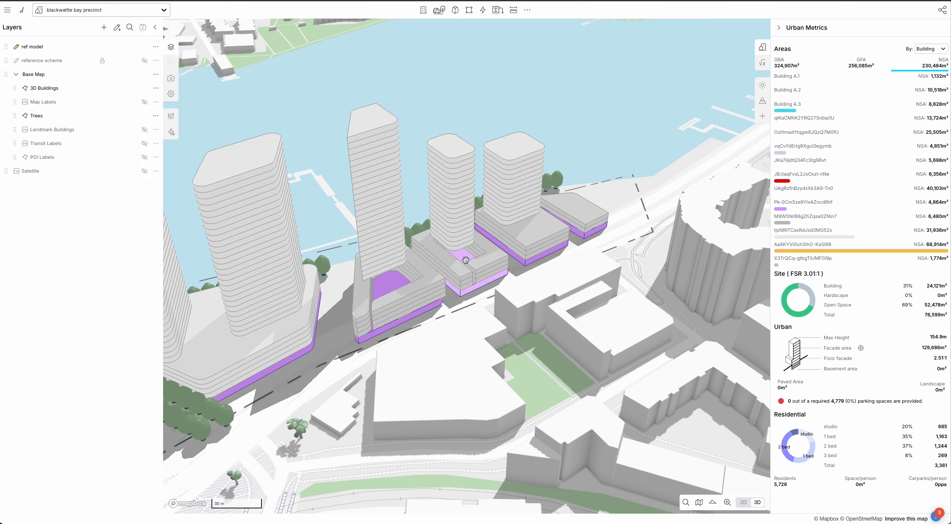
- Remove the courtyard vertices from the three-level podium's outline to fill in its courtyard
right_click_drag(602, 378, 473, 363)
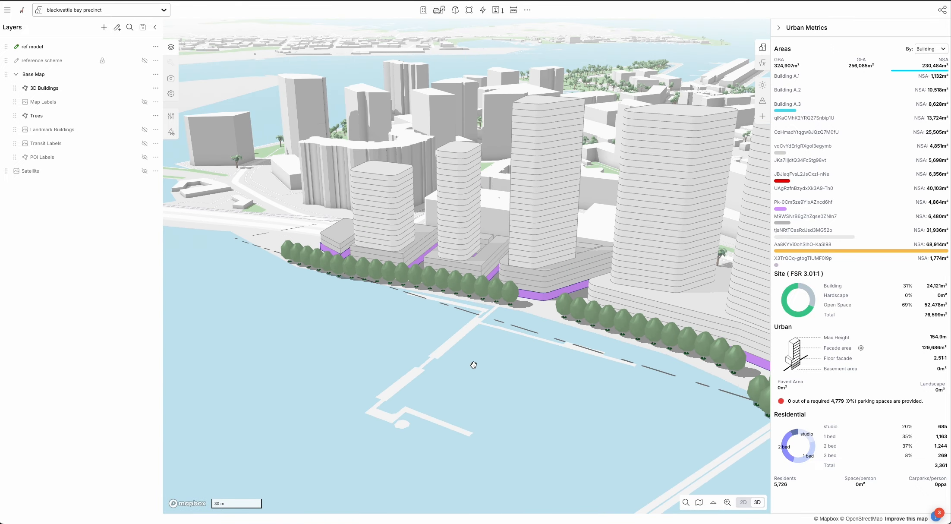
right_click_drag(473, 365, 406, 378)
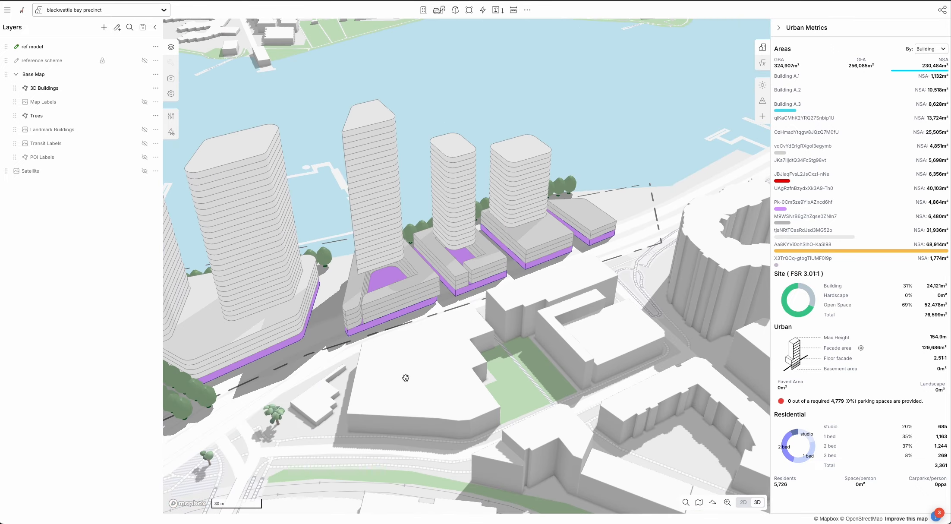
left_click(473, 268)
scroll(473, 268, "up", 5)
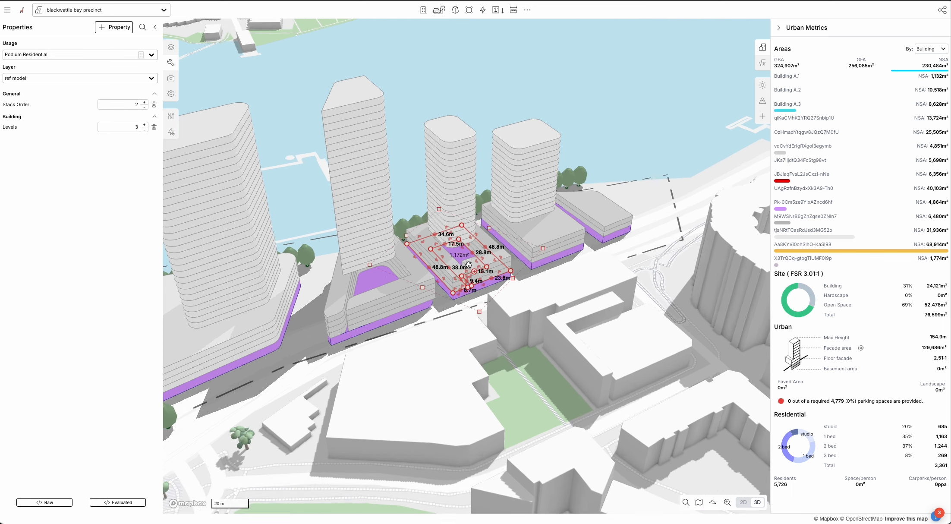
left_click(399, 235)
left_click(448, 218)
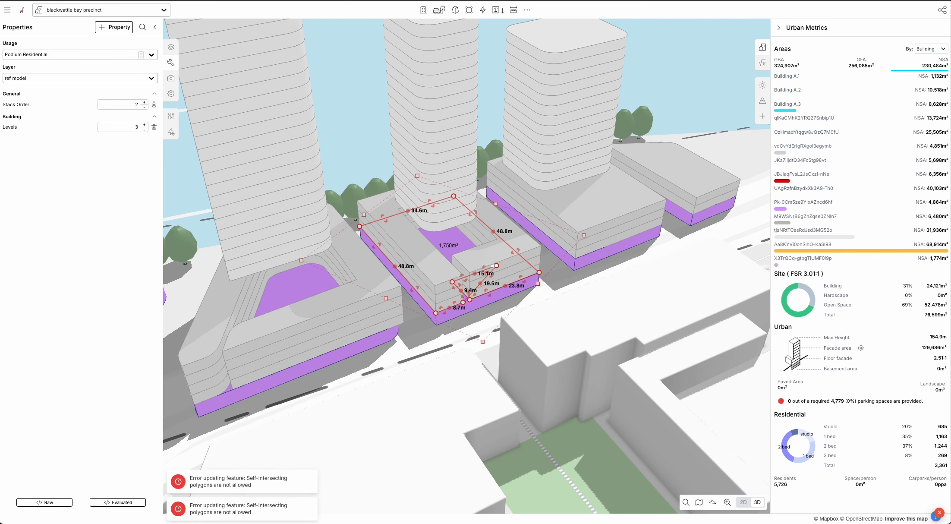
left_click(497, 265)
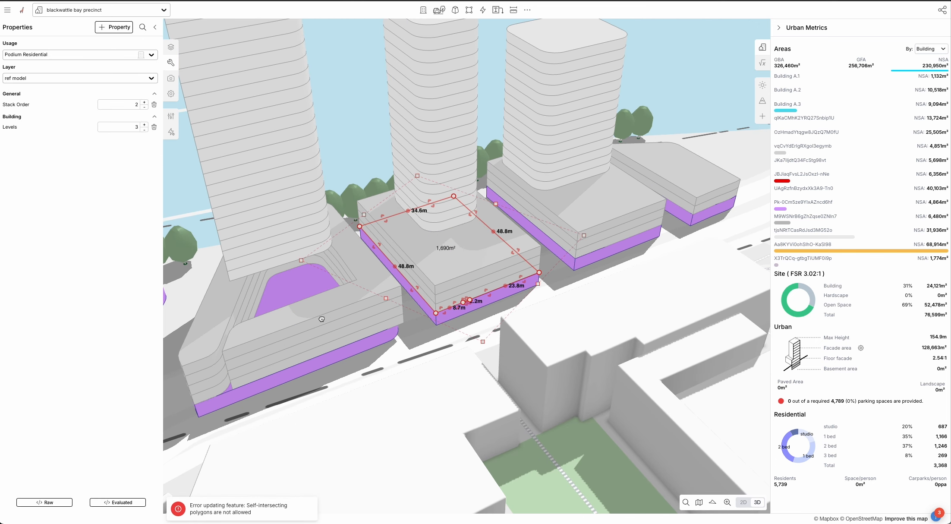
- Remove the courtyard vertices from the adjacent four-level podium to fill in its courtyard, and clear the selection
left_click(263, 355)
left_click(241, 364)
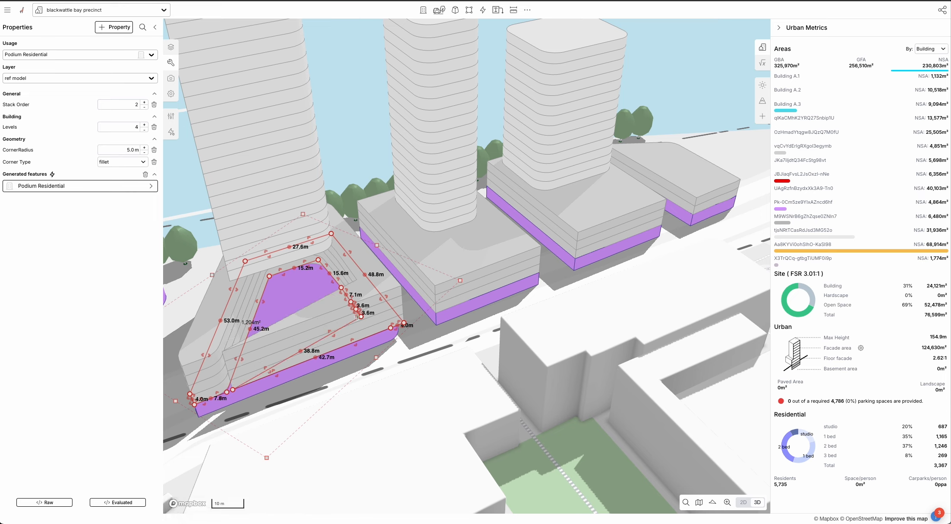
left_click(361, 316)
left_click(355, 310)
left_click(350, 302)
left_click(341, 288)
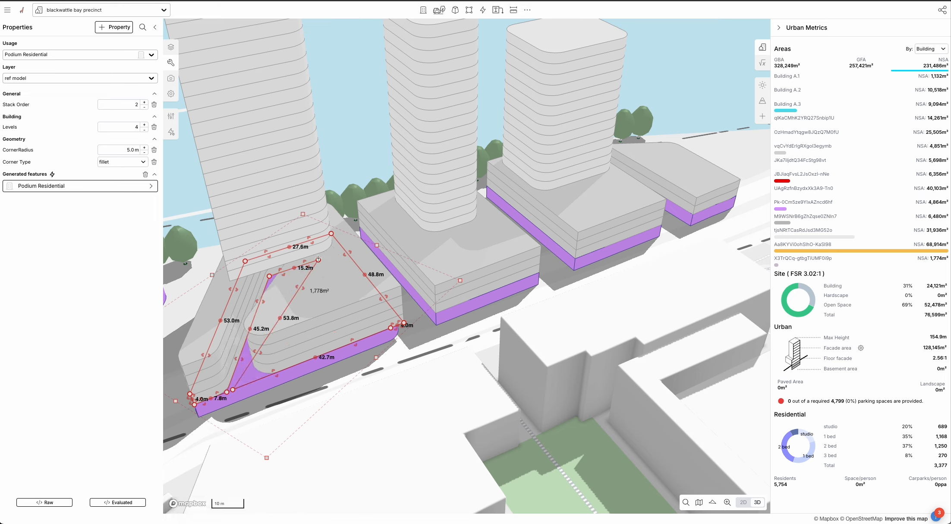
left_click(318, 260)
left_click(269, 276)
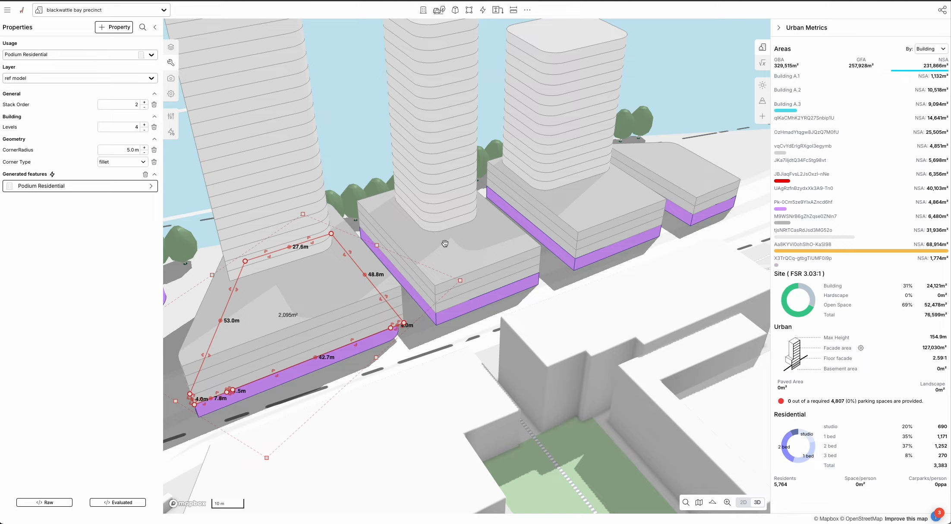
scroll(539, 345, "down", 5)
left_click(600, 372)
- Add one level to the small podium at the precinct's end near the bridge and deselect it
right_click_drag(603, 385, 515, 382)
left_click_drag(520, 371, 487, 390)
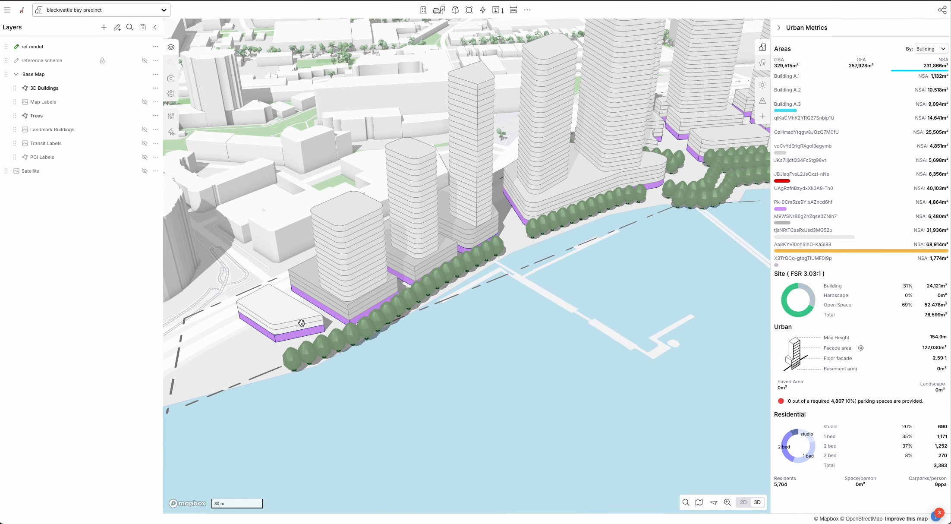
left_click(301, 319)
left_click(478, 364)
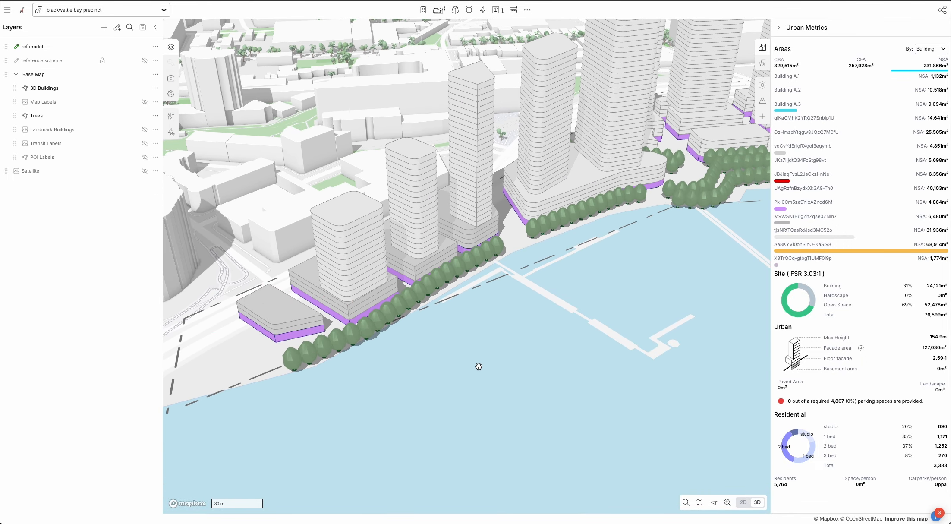
left_click(289, 312)
key("Up")
left_click(430, 345)
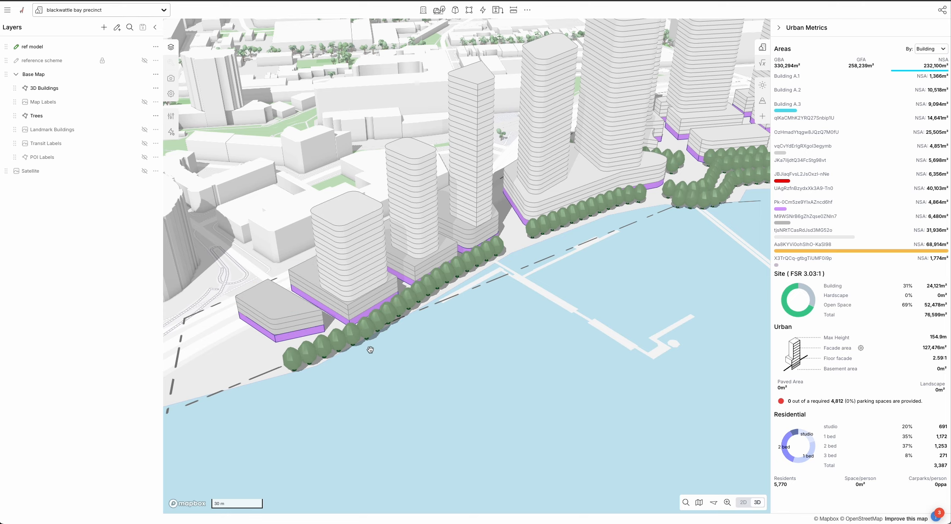
- Select the ten residential podium features in the precinct's larger blocks and group them
left_click_drag(417, 371, 362, 359)
scroll(361, 359, "down", 5)
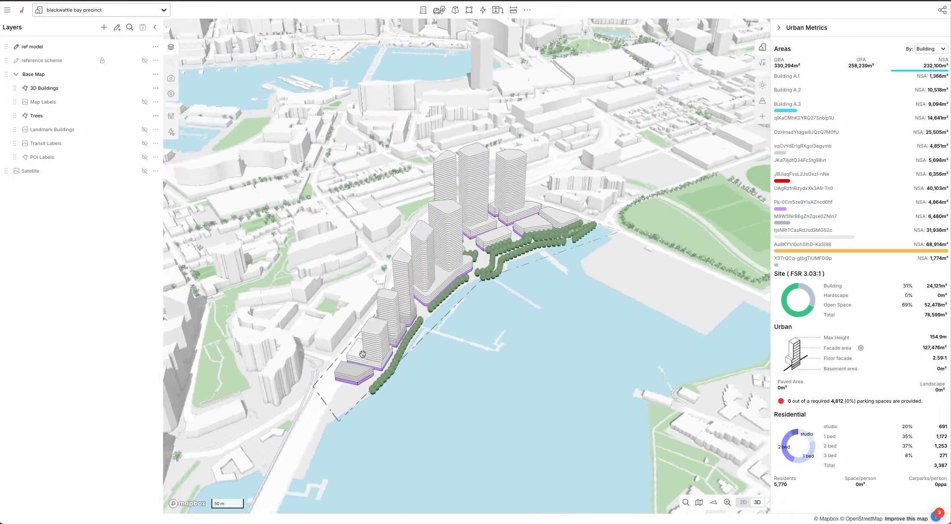
mouse_move(362, 354)
right_mouse_down()
mouse_move(320, 342)
mouse_move(349, 360)
mouse_move(376, 346)
right_mouse_up()
scroll(430, 281, "up", 5)
right_click_drag(424, 309, 405, 337)
scroll(410, 319, "down", 3)
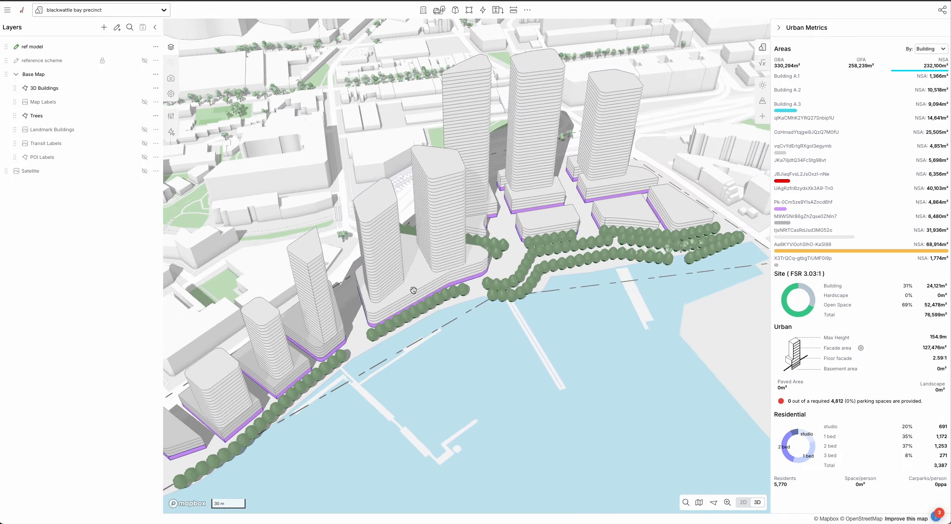
left_click(414, 291)
left_click_drag(511, 332, 435, 373)
left_click(405, 265, "shift")
left_click(420, 244, "shift")
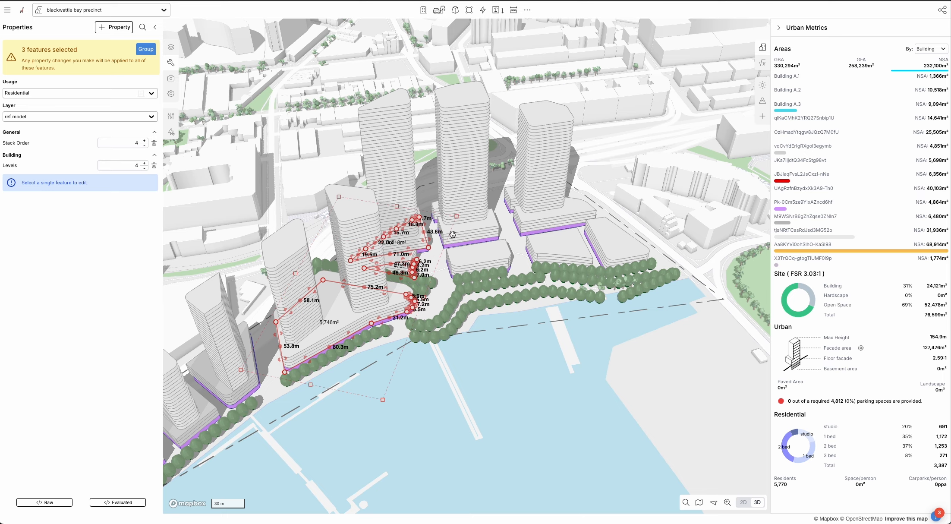
left_click(452, 234, "shift")
left_click(558, 223, "shift")
left_click(559, 254, "shift")
left_click(490, 255, "shift")
left_click(624, 244, "shift")
right_click_drag(674, 303, 610, 332)
left_click(581, 329, "shift")
left_click(513, 312, "shift")
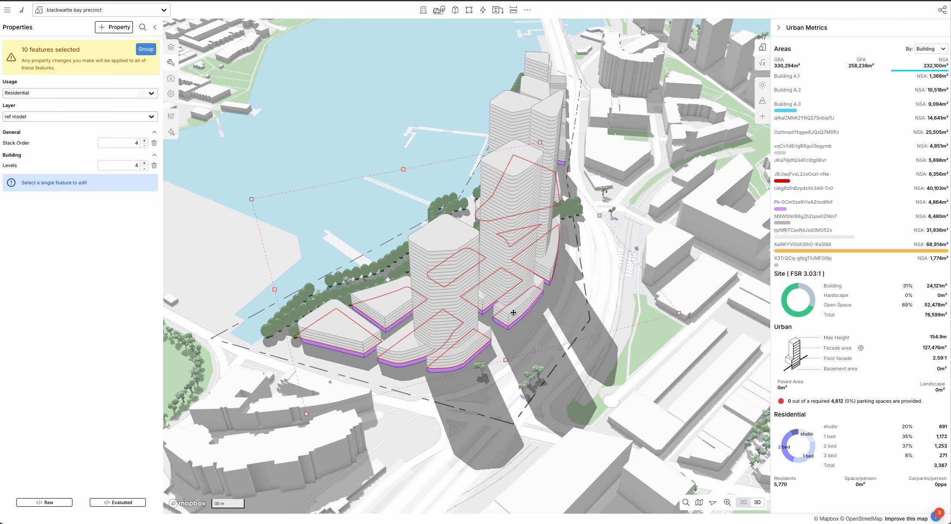
left_click(146, 49)
- Set the grouped podiums' usage to Podium Residential and clear the selection
left_click(71, 102)
type("re")
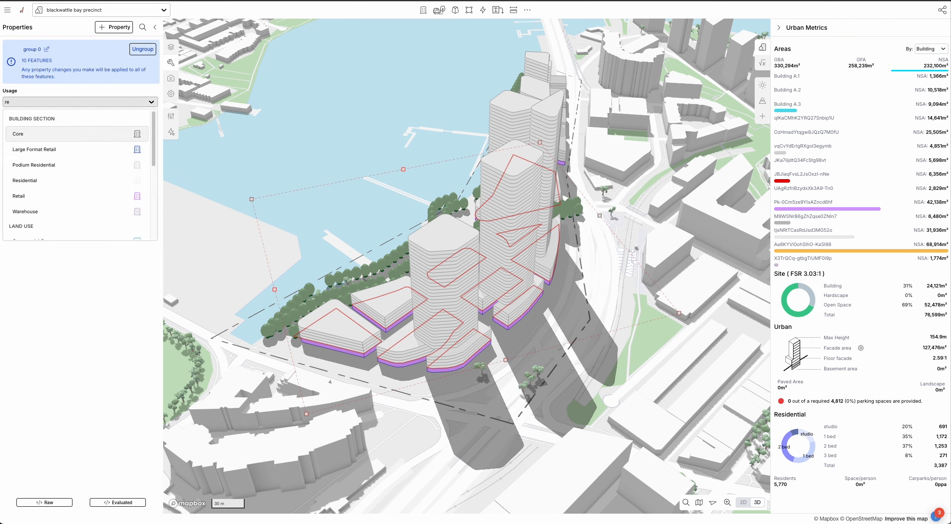
left_click(88, 163)
left_click(295, 161)
- Set the Residential usage's mix to 4% studio, 39% 1 bed and 49% 2 bed, with 80 and 100 sizes for 1 and 2 bed, and save
right_click_drag(262, 172, 325, 166)
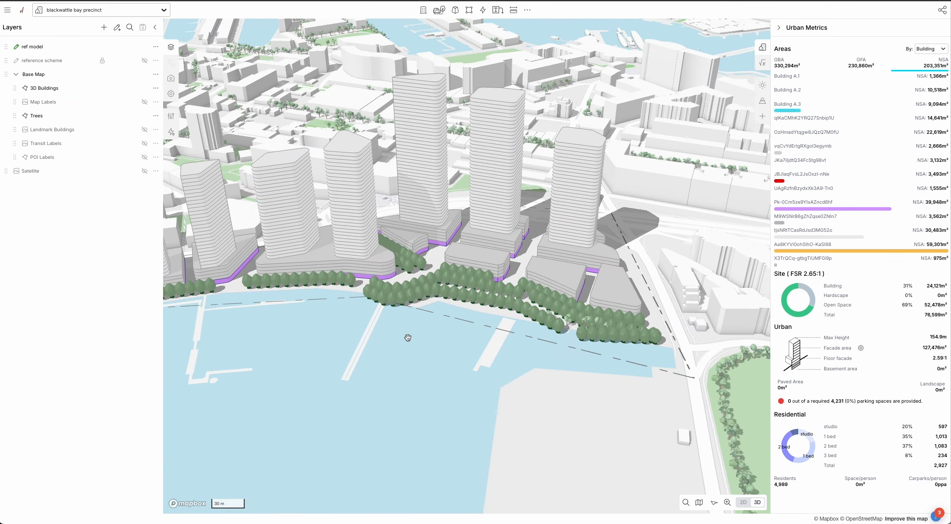
scroll(407, 338, "down", 2)
left_click_drag(408, 338, 453, 314)
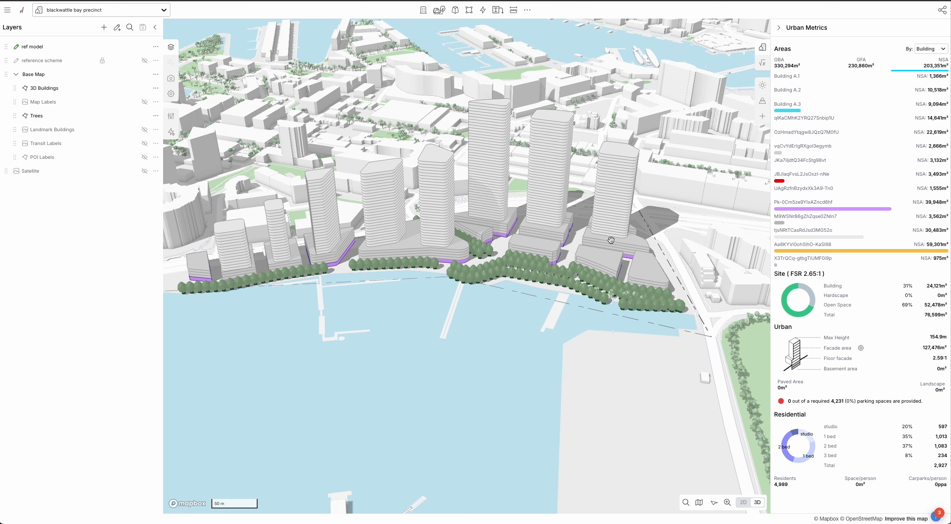
right_click_drag(368, 309, 418, 315)
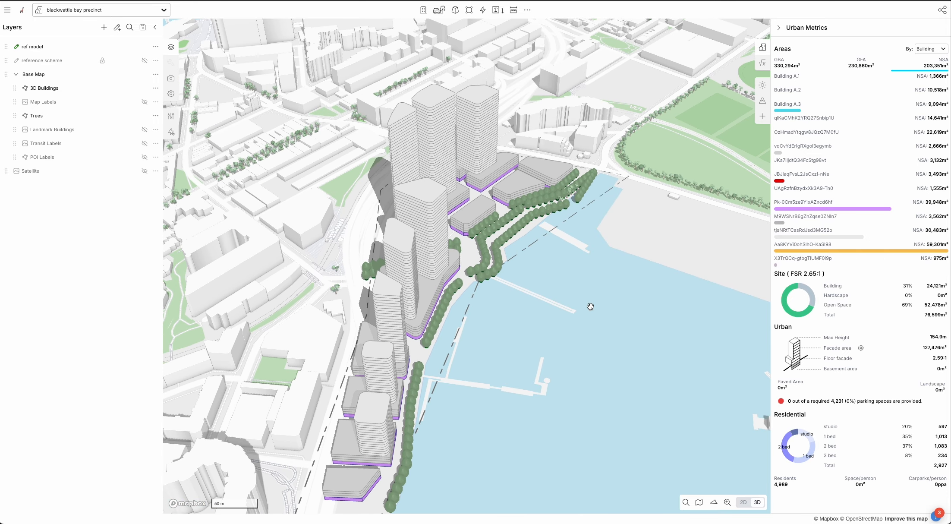
left_click_drag(488, 297, 495, 261)
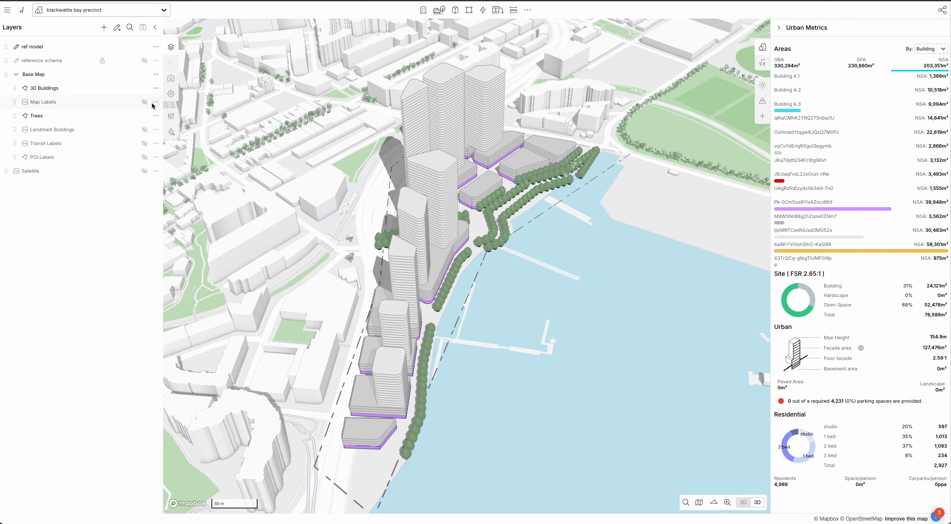
left_click(171, 116)
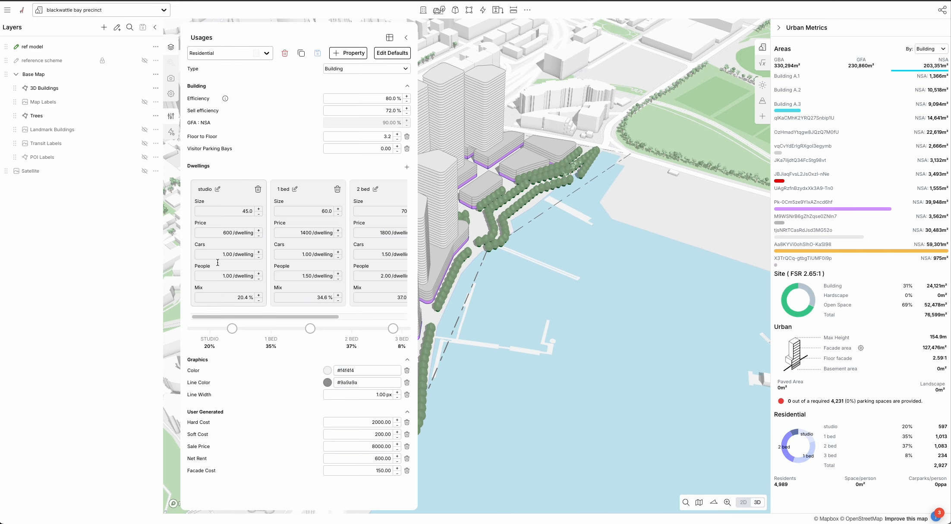
left_click_drag(232, 328, 196, 328)
left_click_drag(310, 328, 282, 329)
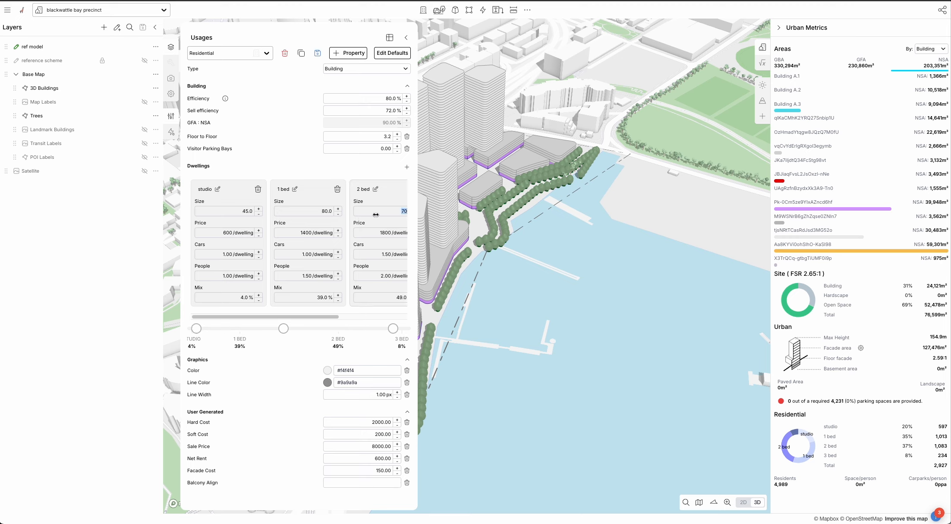
type("100.0")
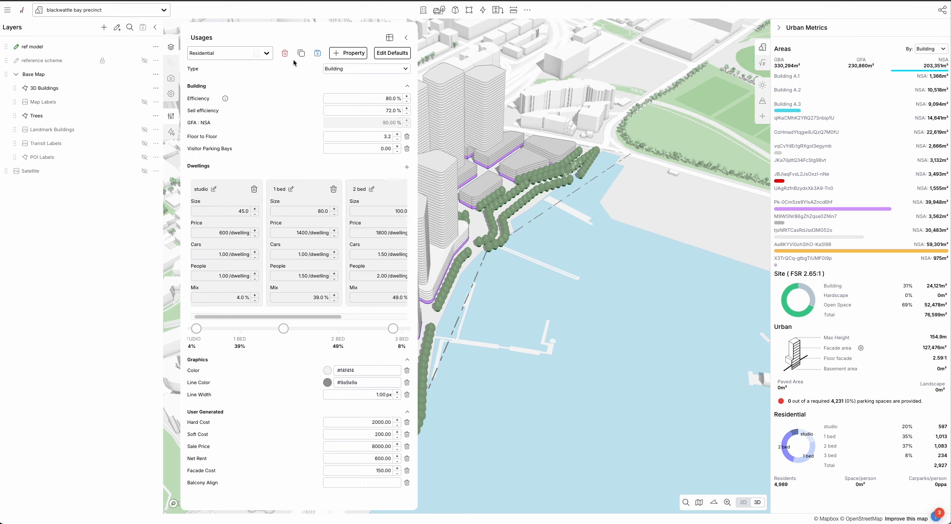
left_click(318, 53)
- Set the Podium Residential mix to 29% studio, 43% 1 bed and 20% 2 bed, with sizes 55, 75 and 90, and save
left_click(250, 53)
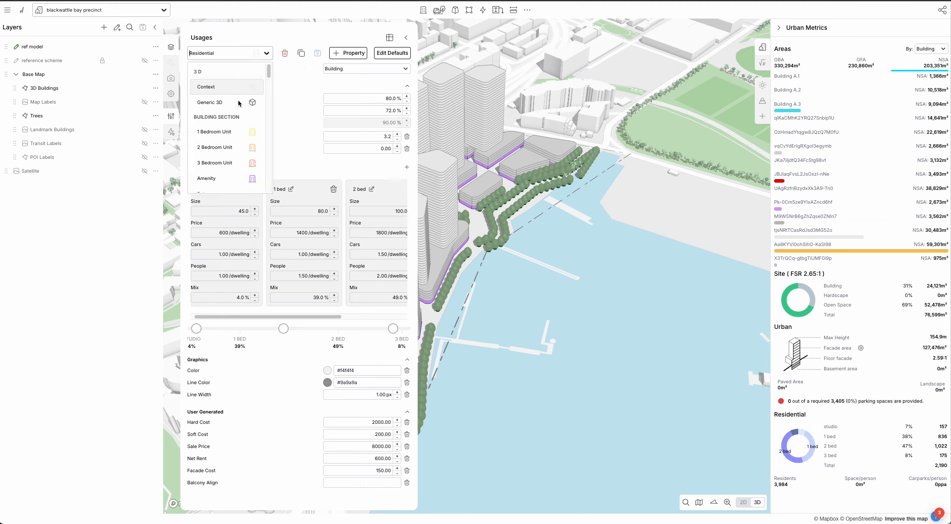
type("po")
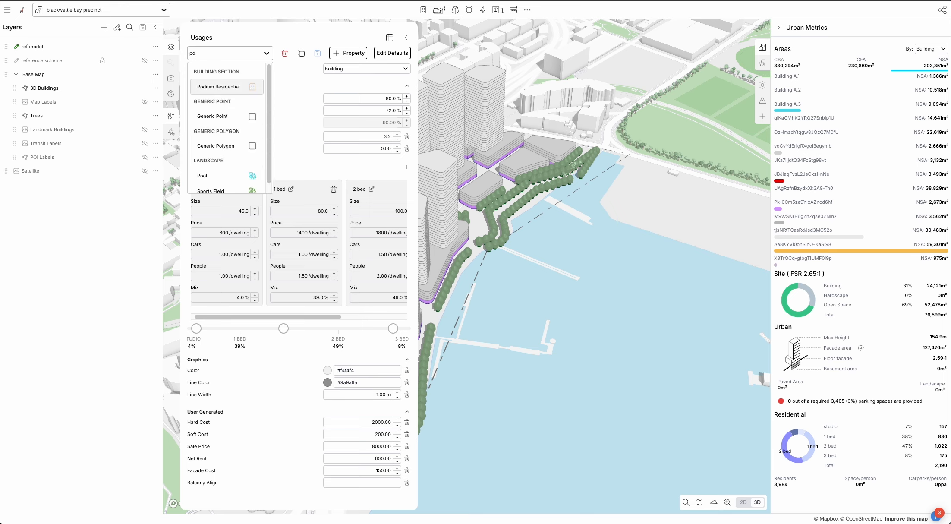
left_click(225, 88)
left_click_drag(232, 329, 252, 328)
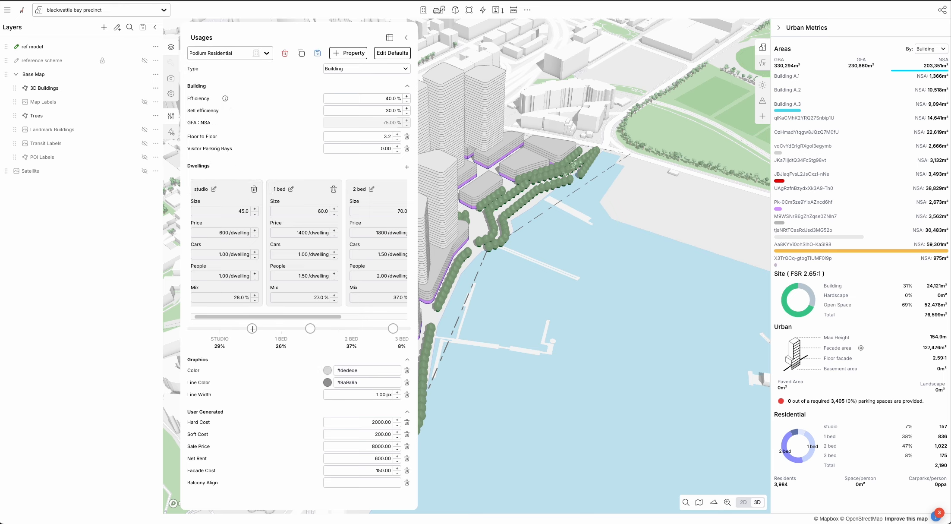
left_click_drag(310, 329, 348, 329)
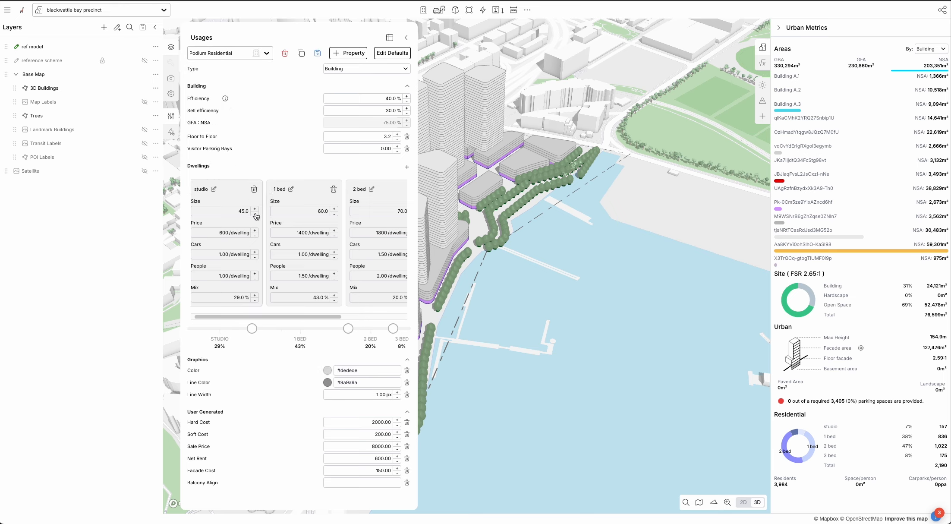
left_click(294, 210)
type("90")
left_click(318, 53)
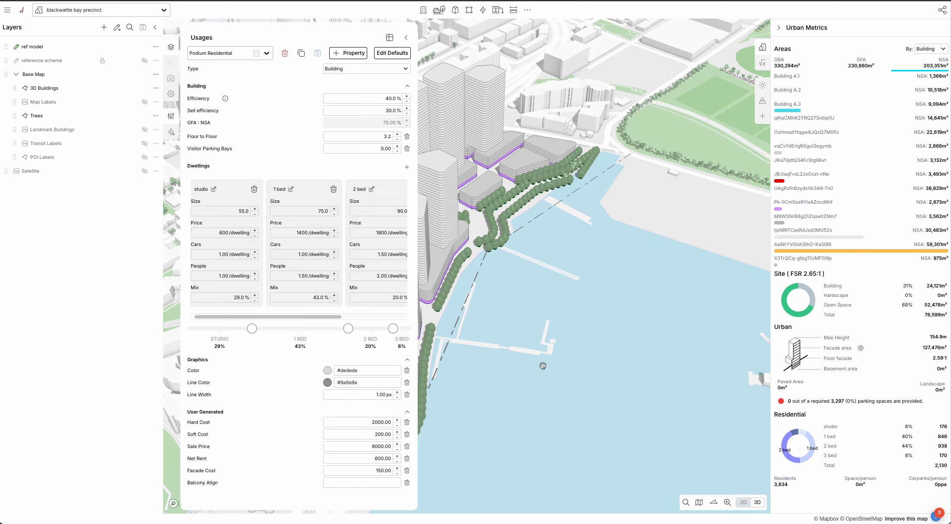
- Close the usage settings, reduce the levels of two residential towers in the larger blocks, and clear the selection
left_click(405, 38)
left_click_drag(638, 269, 632, 222)
right_click_drag(657, 261, 618, 264)
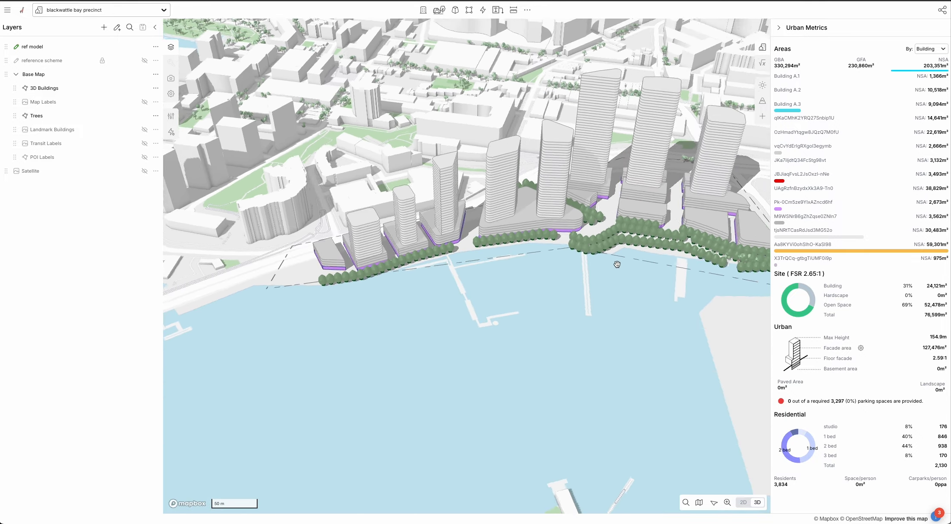
left_click_drag(636, 309, 505, 283)
right_click_drag(602, 311, 540, 296)
left_click(602, 267)
key("minus")
left_click(627, 218)
key("minus")
key("minus")
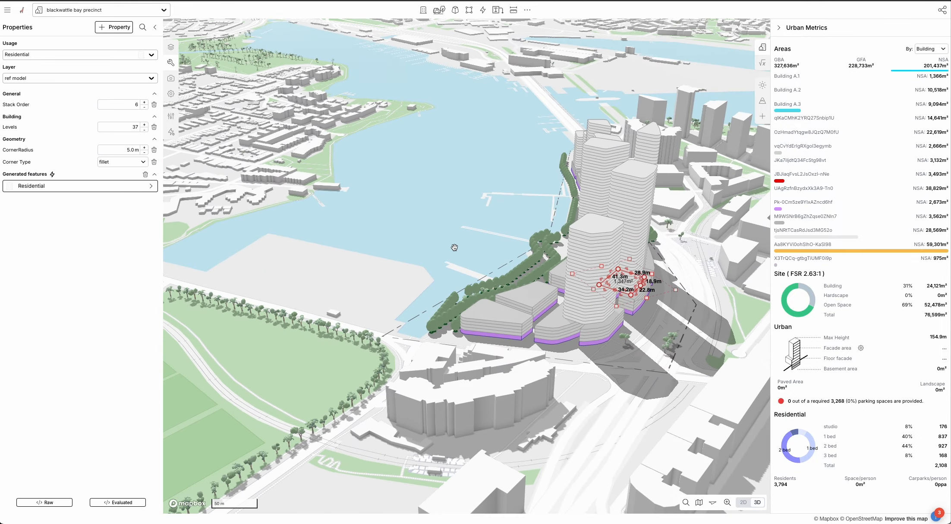
right_click_drag(445, 249, 483, 252)
left_click(426, 308)
- Review the whole precinct and switch to a 2D plan view of the tree-lined avenue between the central podiums
scroll(426, 308, "down", 10)
right_click_drag(426, 308, 435, 301)
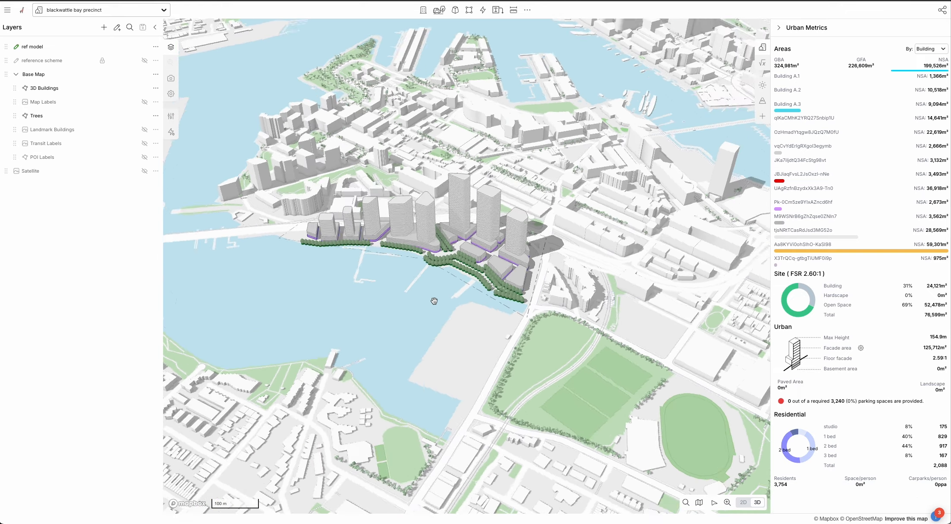
key("2")
scroll(460, 214, "up", 5)
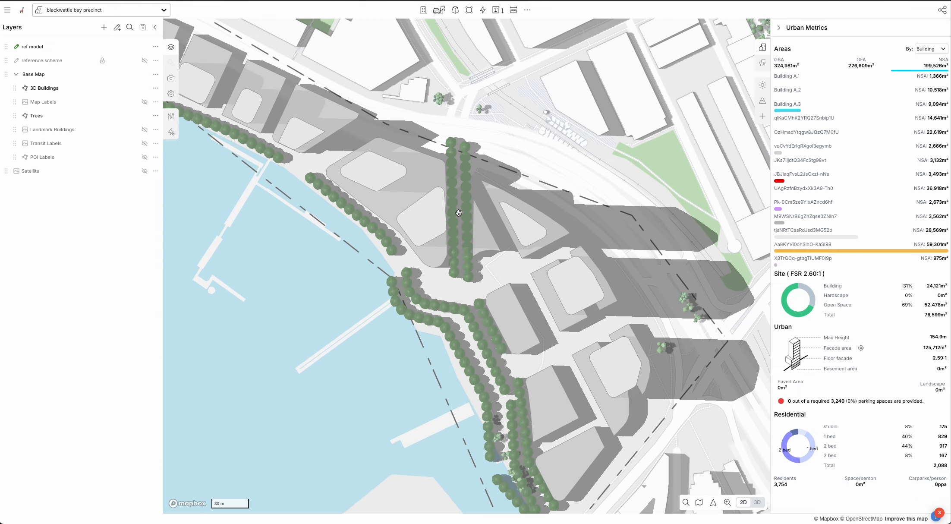
- Draw a rectangle about 128.4 m by 13.2 m across the two inland tower podiums and assign it the Plaza usage
left_click_drag(298, 278, 409, 301)
scroll(430, 309, "down", 2)
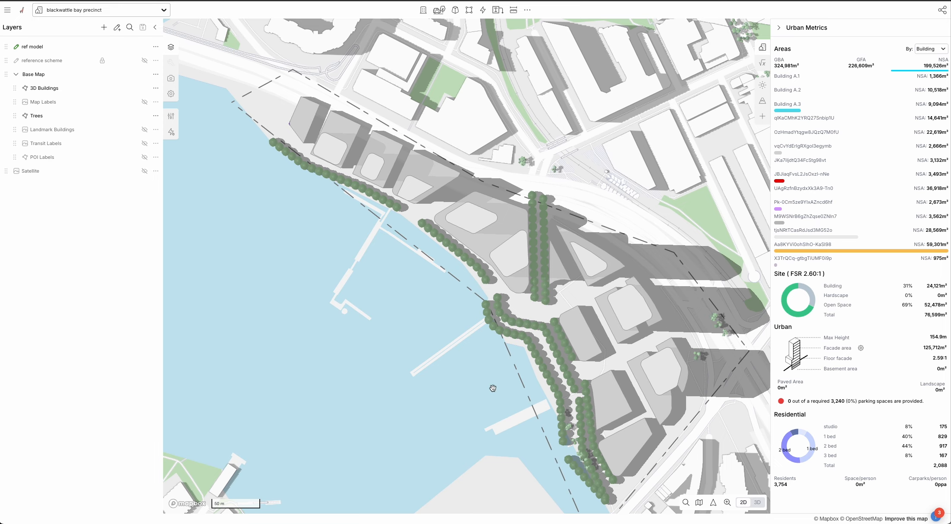
scroll(480, 386, "up", 1)
scroll(620, 375, "up", 1)
key("r")
left_click(613, 357)
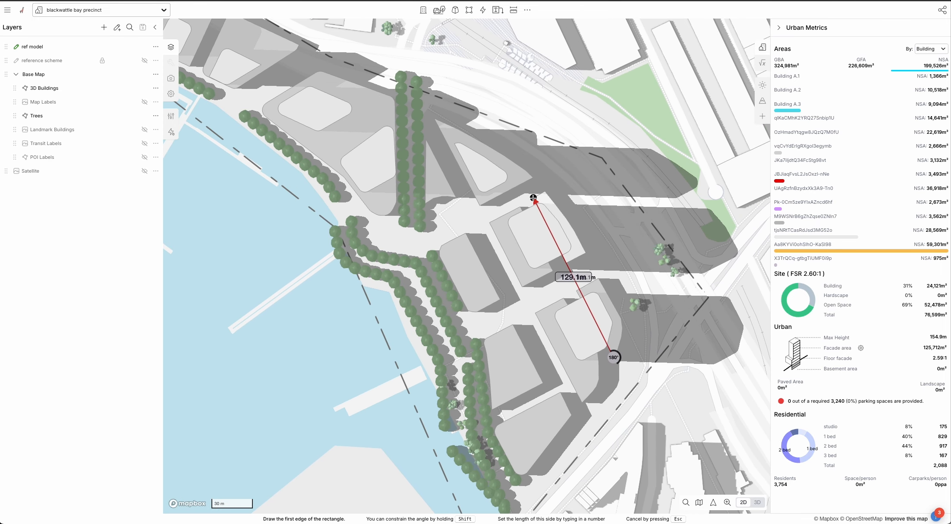
left_click(534, 199)
left_click(521, 210)
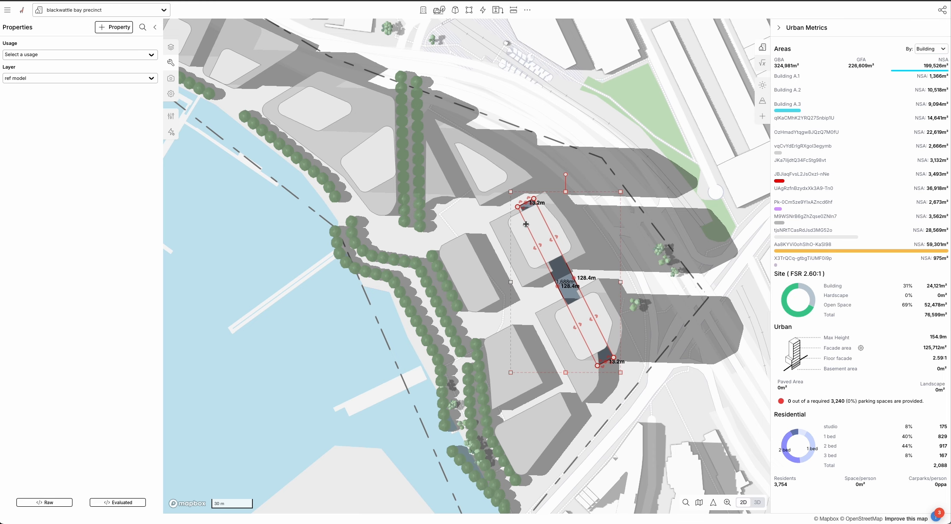
left_click(24, 56)
type("pla")
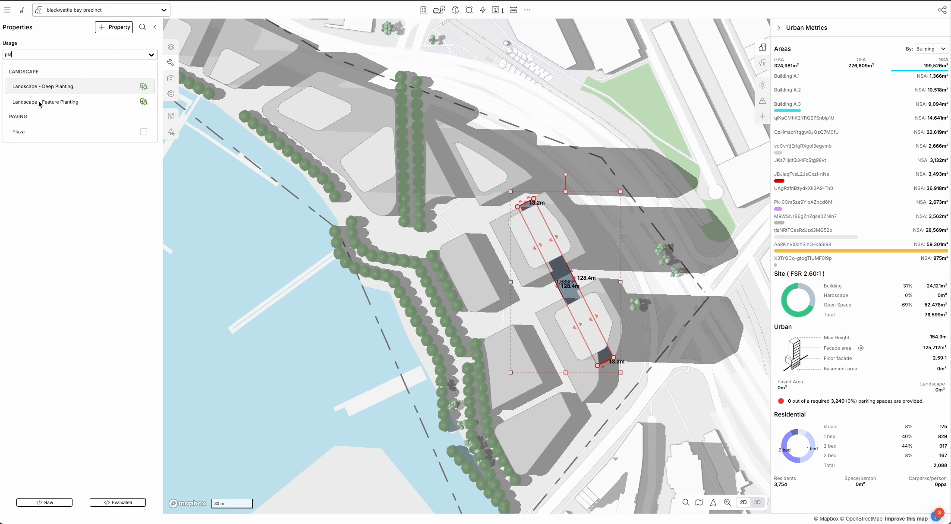
left_click(39, 134)
- Reshape the plaza by angling its end near the road and bending its long inner edge between the two tower podiums
scroll(622, 351, "up", 5)
left_click_drag(576, 364, 573, 396)
left_click(588, 371)
left_click_drag(495, 225, 507, 230)
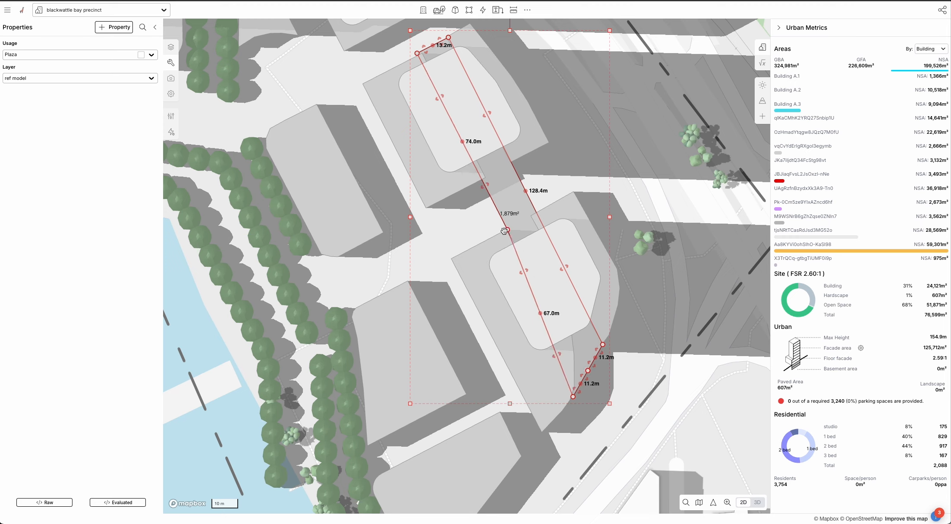
- Set the Plaza usage's colour to pale cream #f4ecd4 and save the usage
left_click(112, 27)
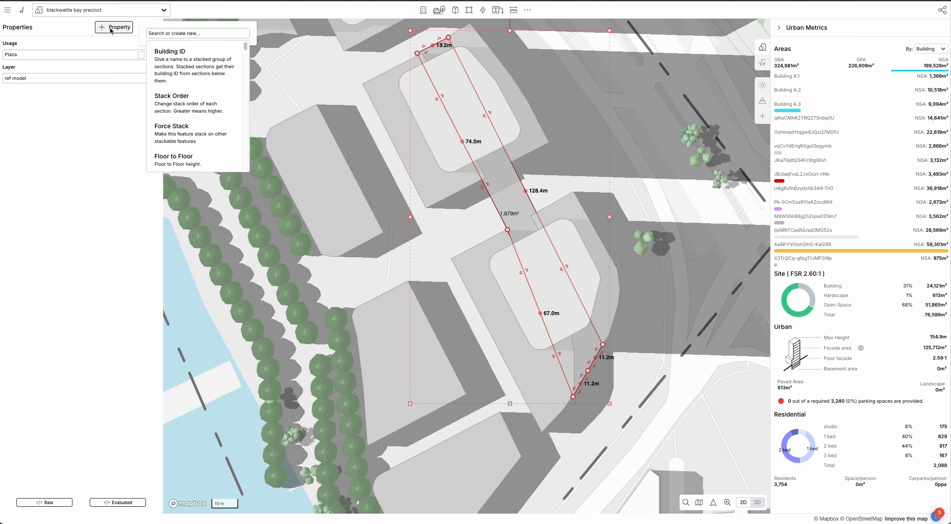
left_click(85, 145)
left_click(171, 116)
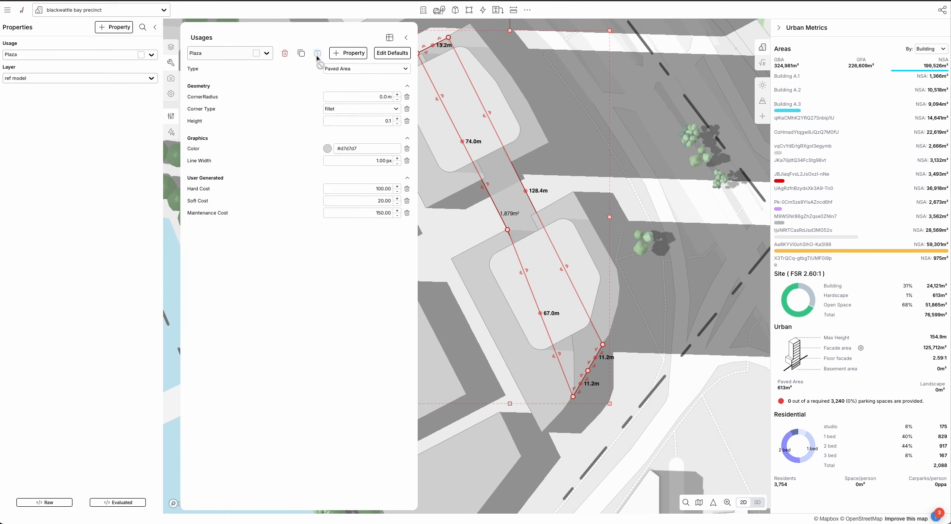
left_click(328, 149)
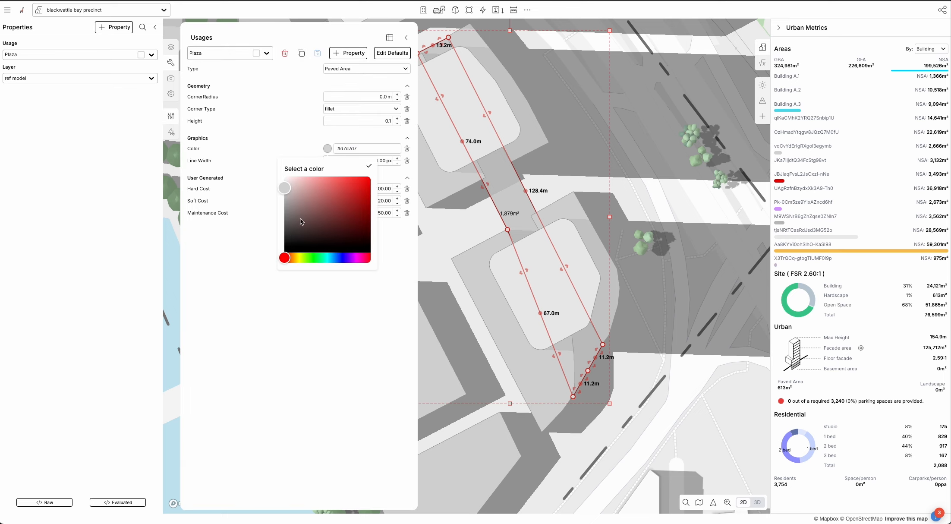
left_click_drag(284, 263, 296, 261)
left_click_drag(285, 195, 298, 183)
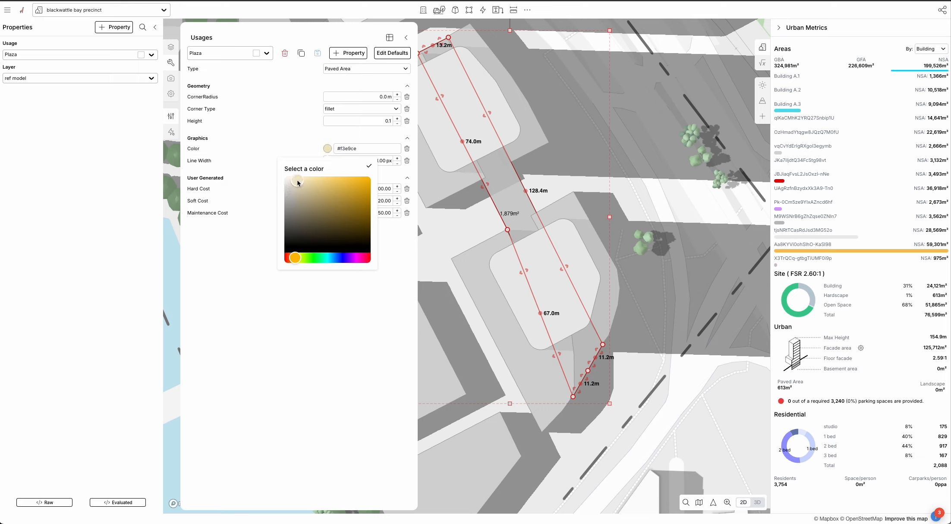
left_click(285, 101)
left_click(318, 53)
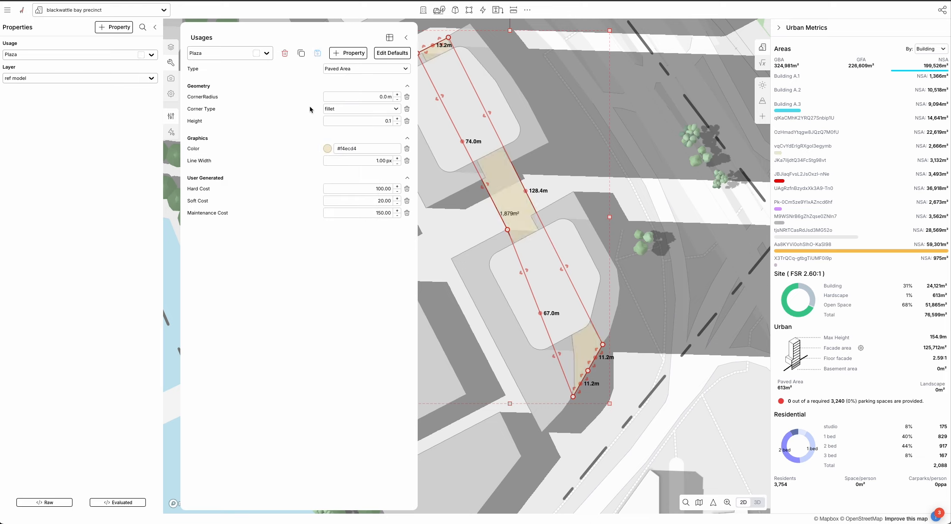
- Duplicate the Plaza usage as a new usage named "Feature Plaza"
left_click(302, 55)
left_click(453, 155)
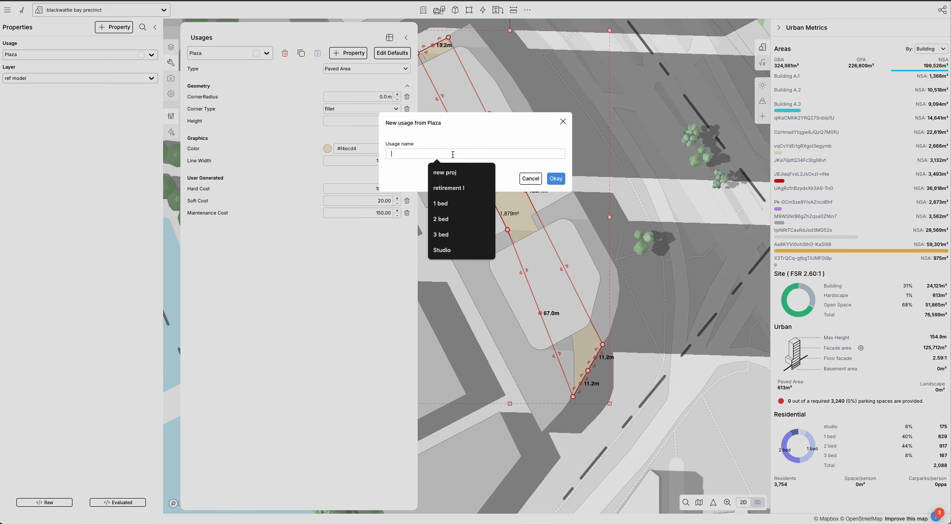
type("Feature Plaza")
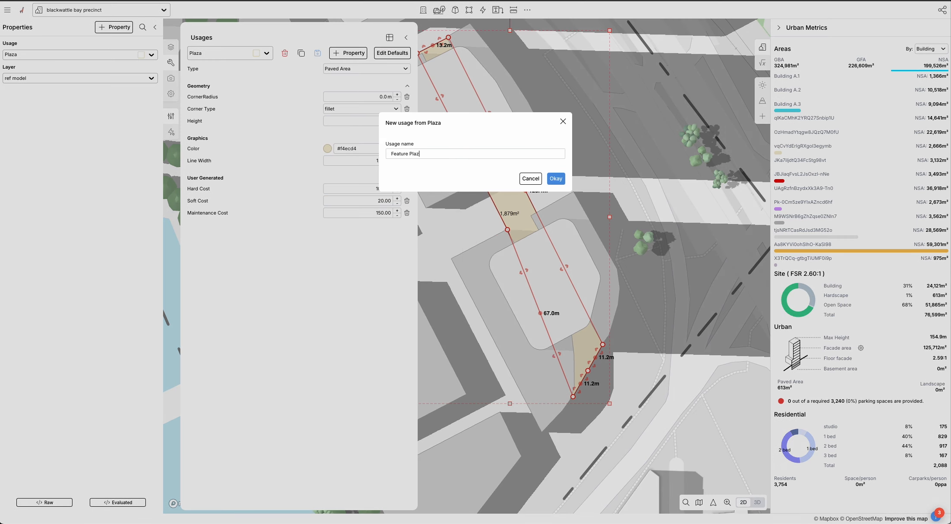
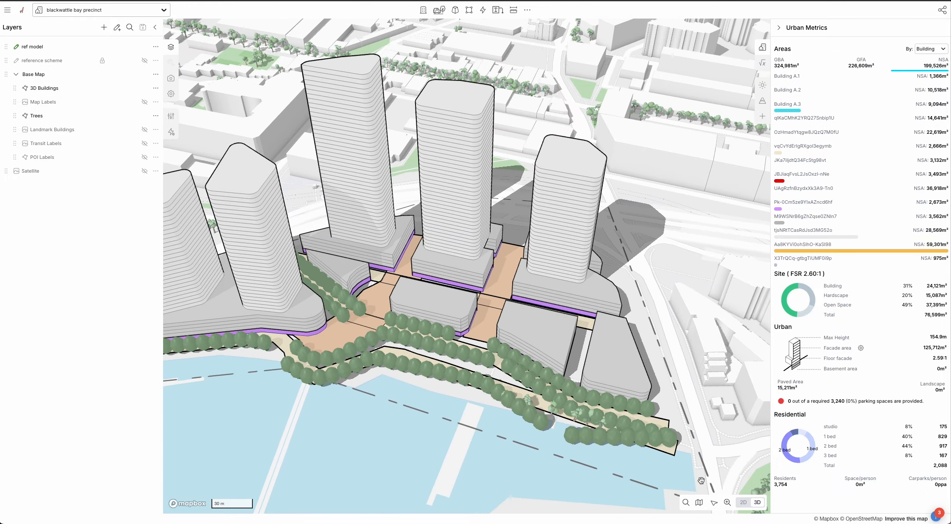
- Change the building outline style to thin edges without bold silhouettes and view the whole precinct along the waterfront
left_click(725, 473)
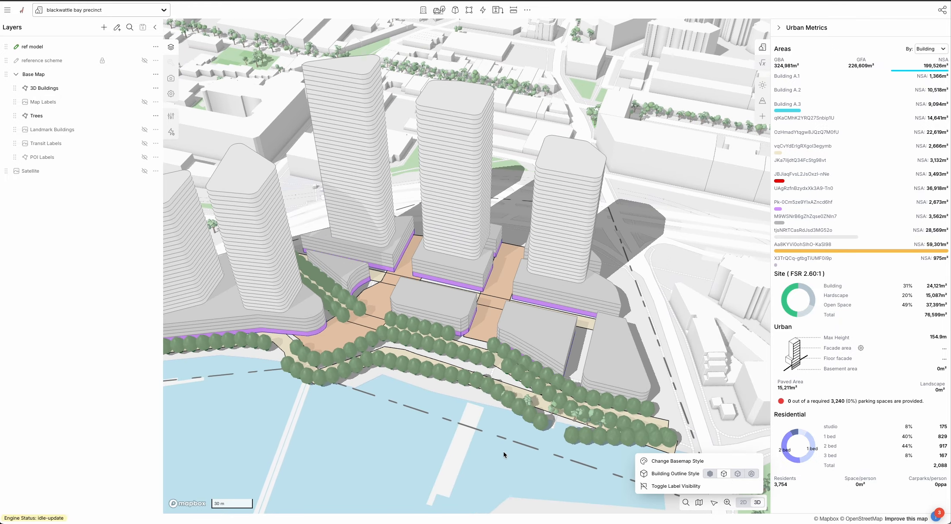
left_click(504, 451)
left_click_drag(496, 448, 529, 440)
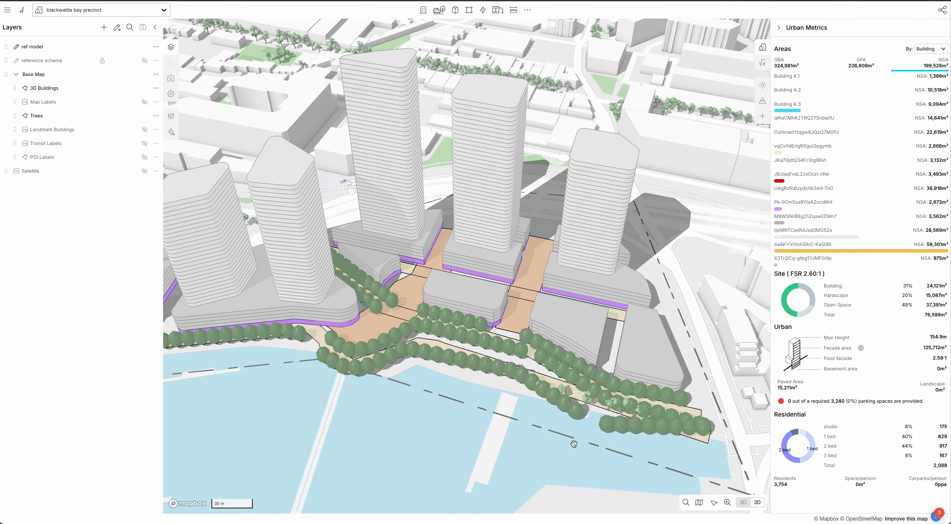
right_click_drag(574, 443, 566, 444)
scroll(473, 447, "down", 3)
left_click_drag(433, 437, 537, 404)
scroll(560, 415, "down", 5)
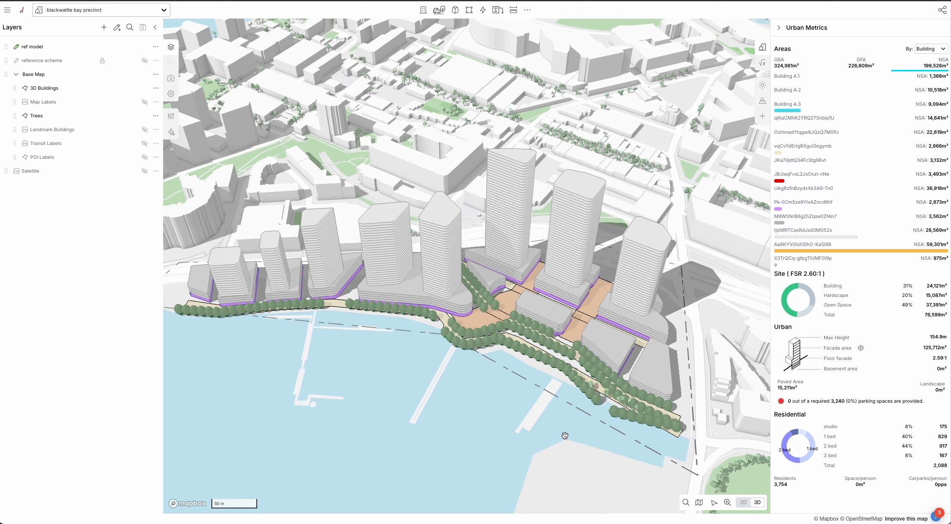
- Adjust the waterfront residential tower heights, lowering the wide tower and setting the slender one to 21 levels, and clear the selection
left_click(414, 290)
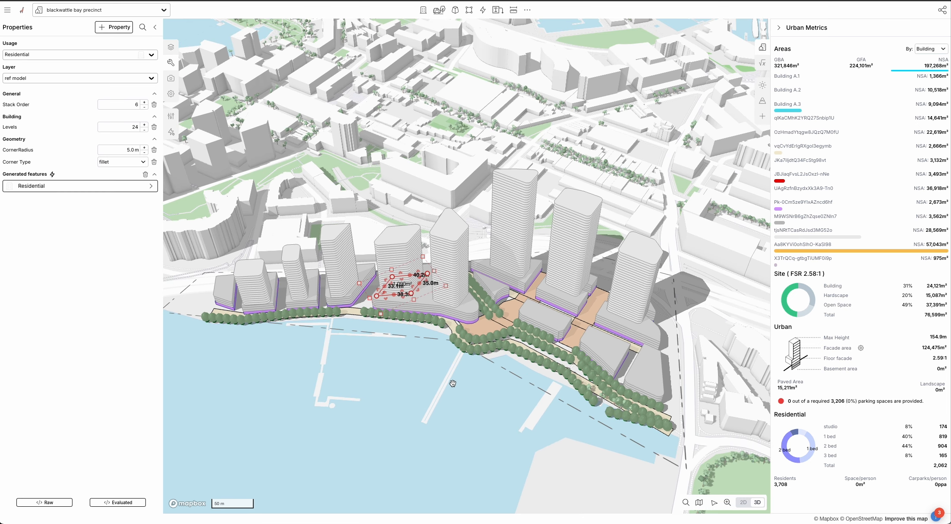
left_click(329, 271)
left_click(311, 283)
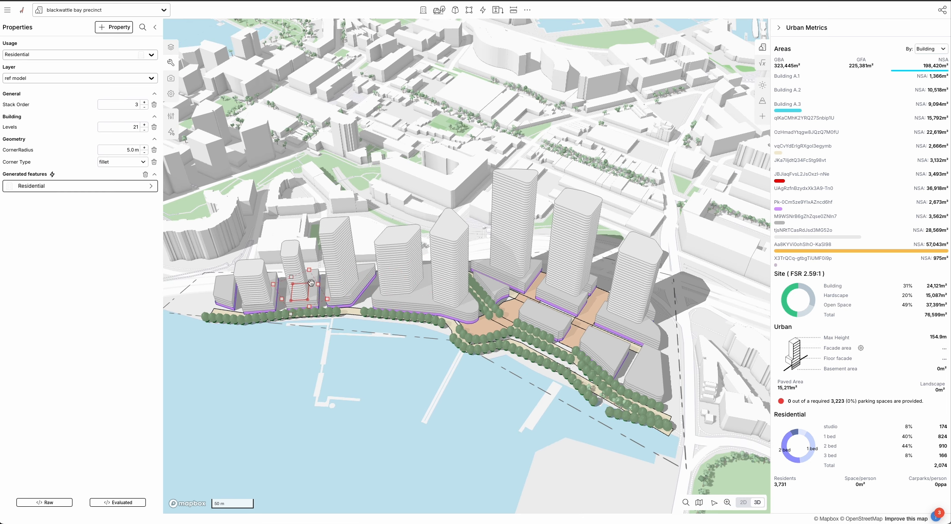
left_click(406, 283)
left_click_drag(398, 278, 400, 281)
left_click(423, 361)
right_click_drag(422, 361, 417, 358)
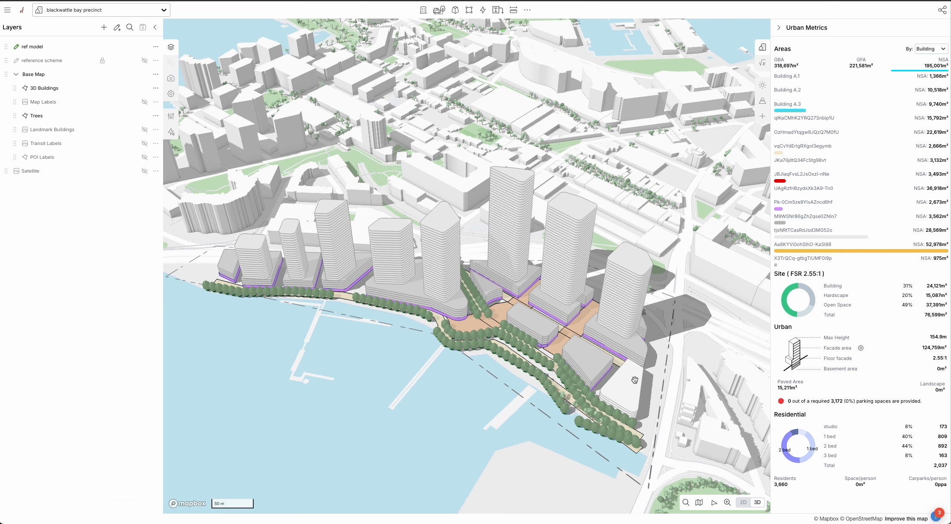
- Generate a Landscape - Park with trees about 29.1 m by 17.2 m and move it onto the low waterfront podium beside the plaza
left_click(482, 9)
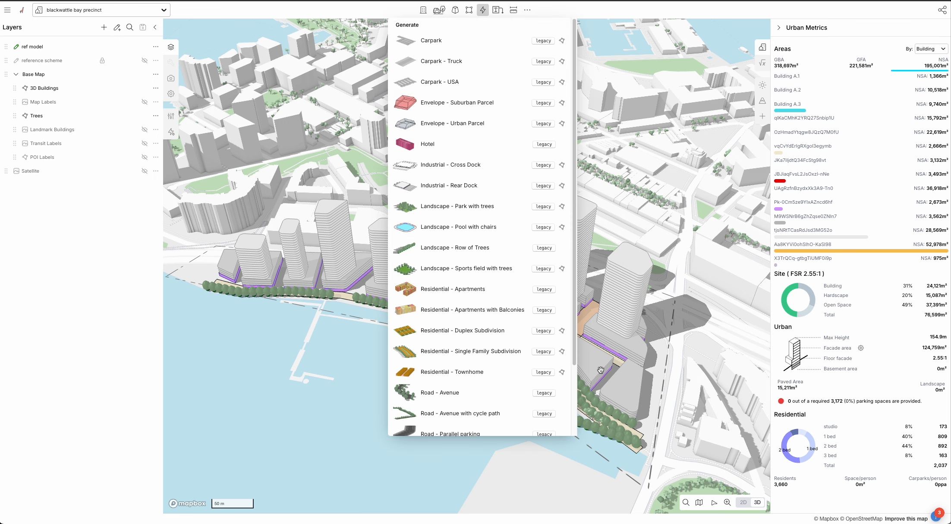
left_click(431, 207)
left_click(465, 405)
left_click(454, 415)
scroll(451, 409, "up", 5)
left_click_drag(448, 397, 639, 229)
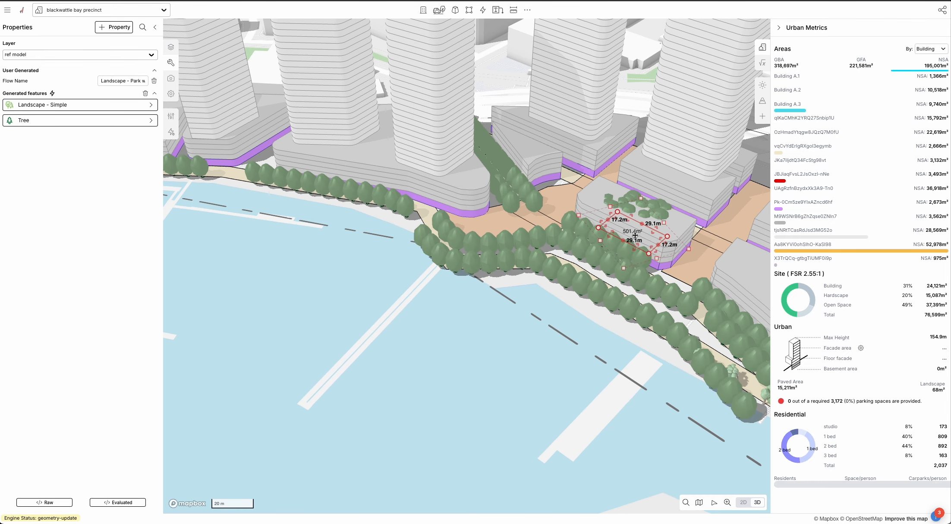
- Add Force Stack to the park's generated trees and toggle Force Stack on its Landscape - Simple feature
left_click(52, 121)
left_click(108, 62)
type("sta")
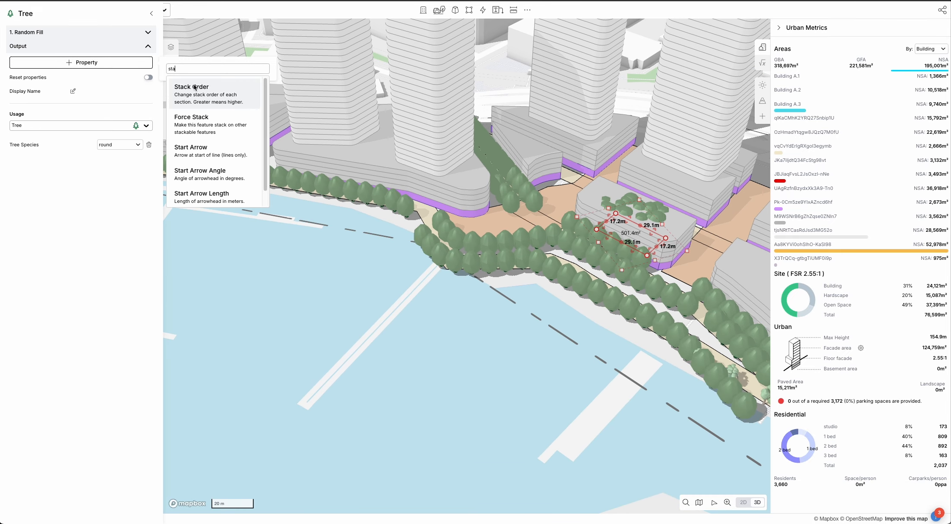
left_click(192, 121)
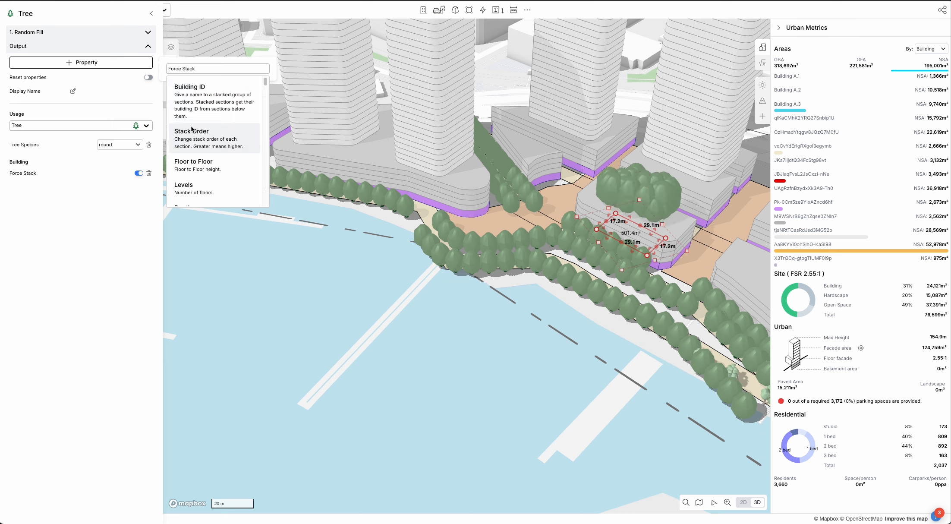
left_click(151, 14)
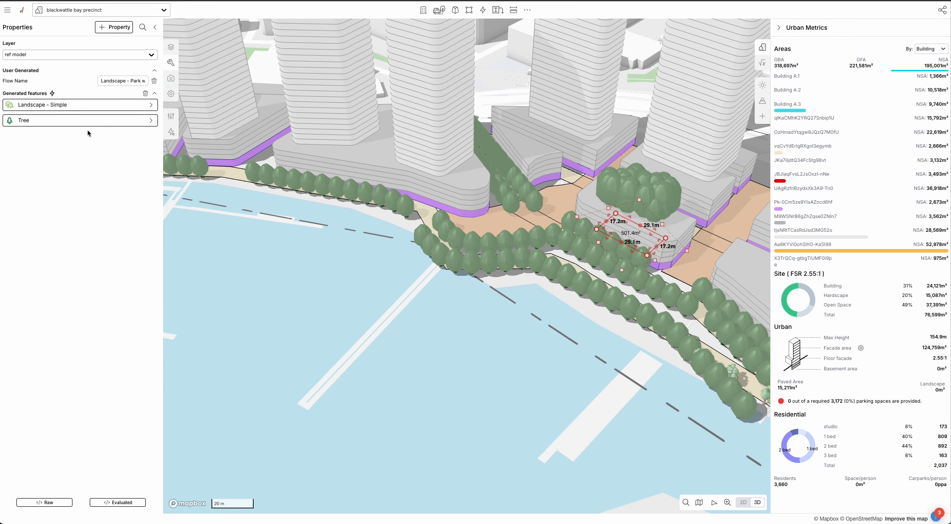
left_click(71, 111)
left_click(138, 154)
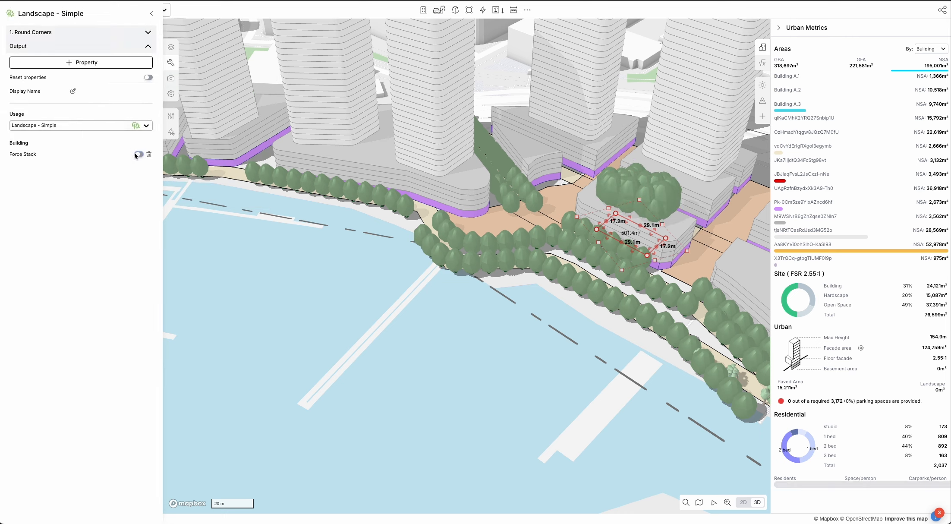
- Stretch the park to about 40.6 m by 17.2 m on the podium roof and add a Scale of 0.20 to its trees
left_click_drag(661, 221, 672, 227)
left_click_drag(605, 198, 594, 198)
left_click(82, 146)
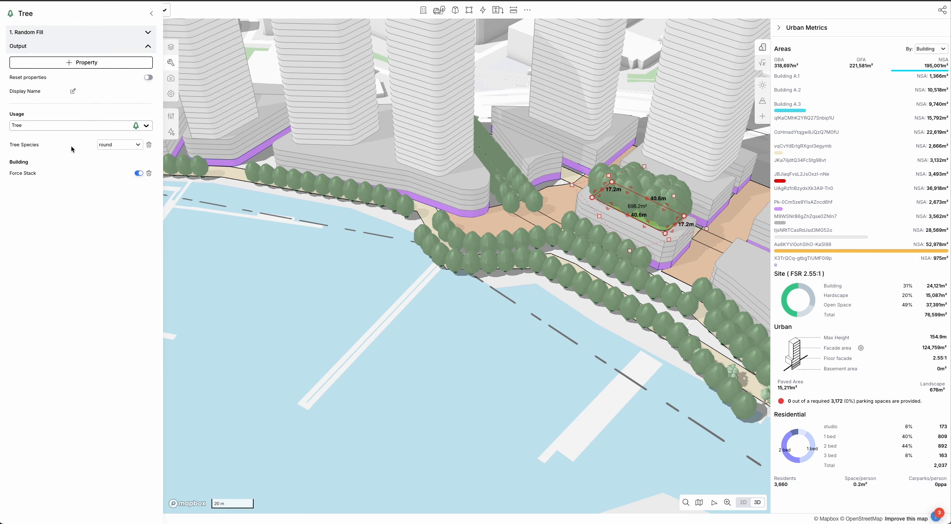
left_click(86, 62)
type("Scale")
left_click(194, 92)
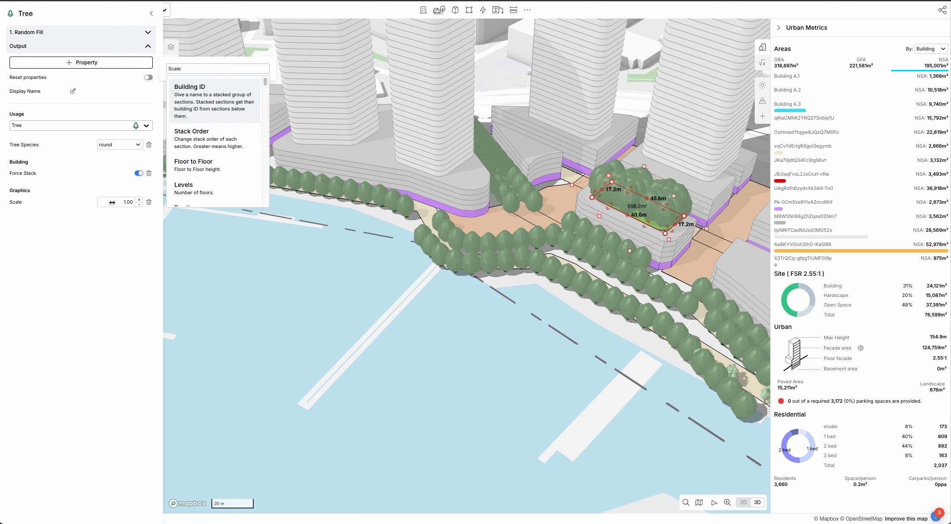
left_click(111, 202)
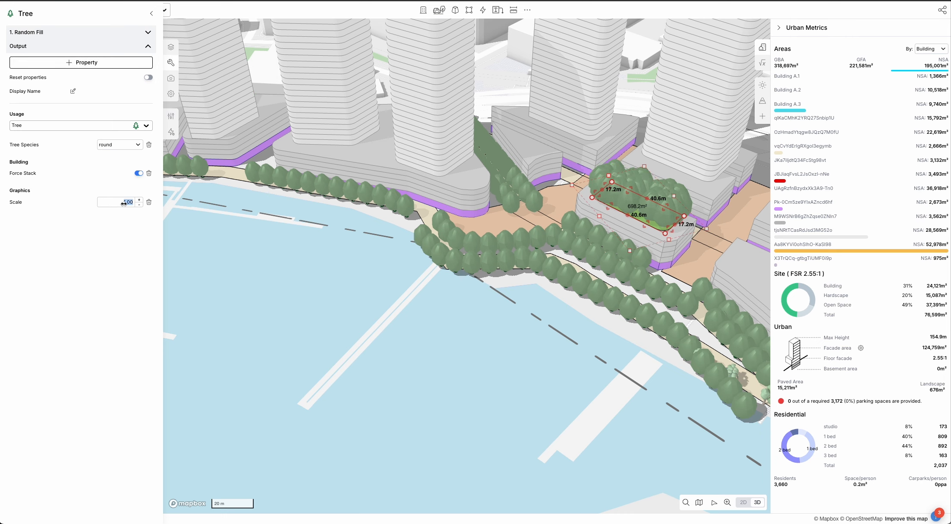
left_click(119, 237)
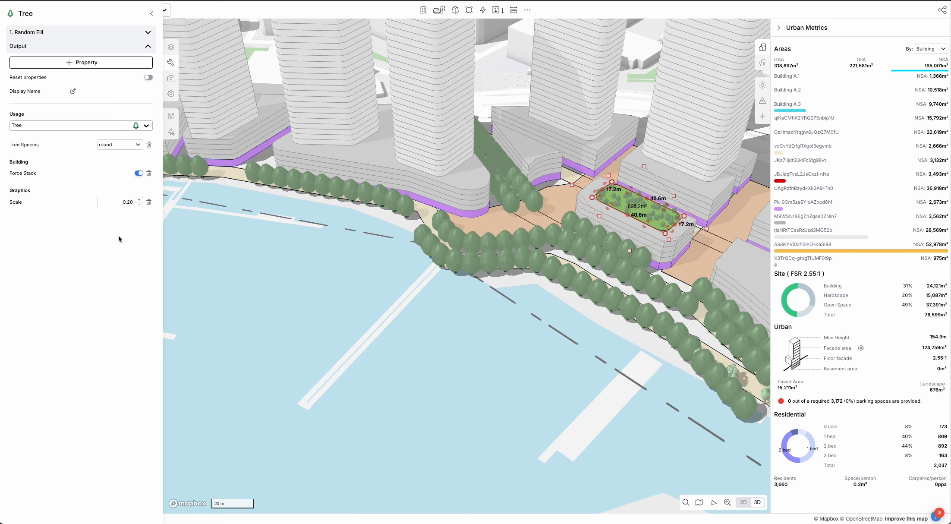
- Lengthen the rooftop park to about 42.7 m so it fills more of the podium roof
left_click(382, 297)
left_click_drag(520, 321, 408, 291)
right_click_drag(408, 291, 389, 304)
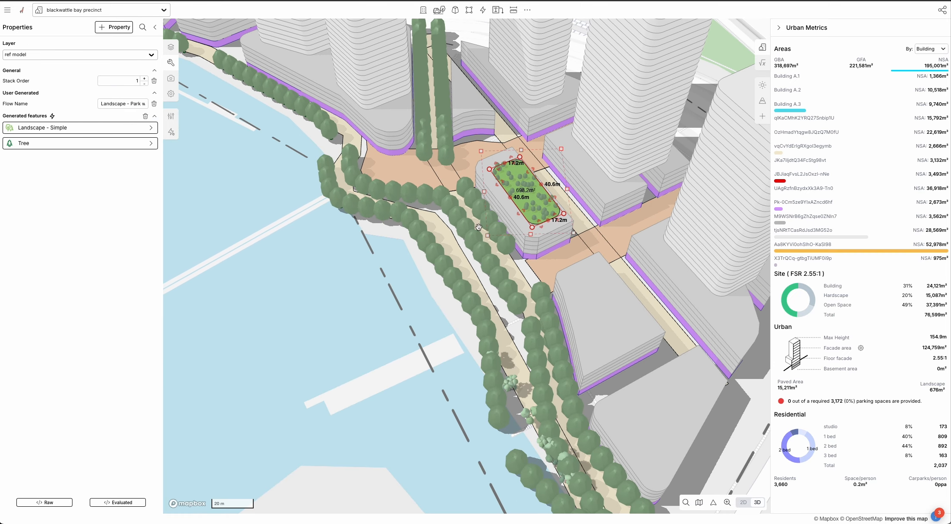
scroll(507, 165, "up", 3)
scroll(508, 165, "up", 3)
left_click_drag(492, 161, 489, 156)
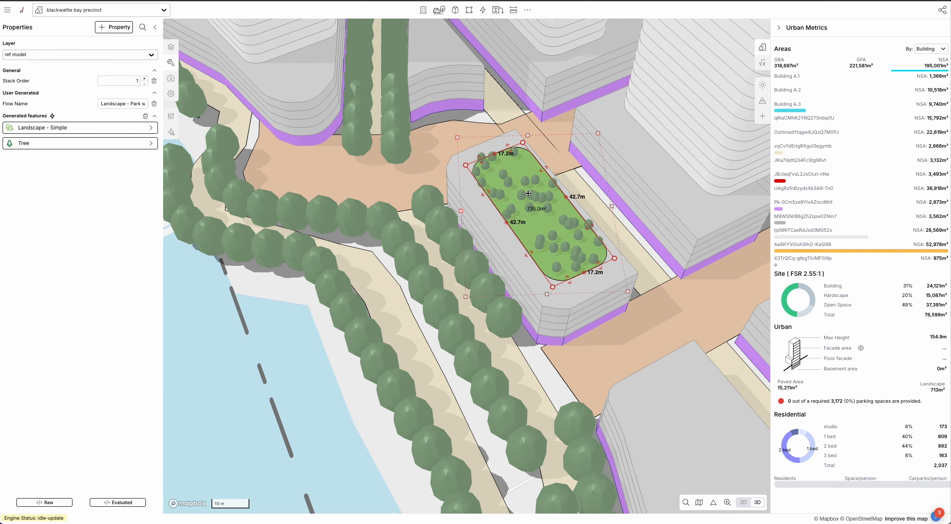
- Copy the park twice onto the neighbouring waterfront podium roof, sizing the second copy to about 22.7 m by 10 m
scroll(525, 196, "down", 6)
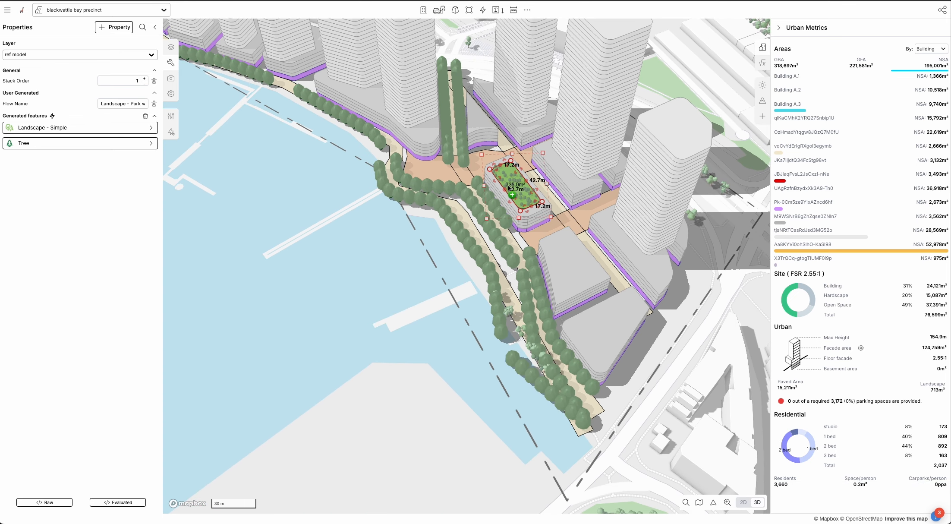
left_click(571, 259, "alt")
mouse_move(555, 252)
left_mouse_down()
mouse_move(564, 248)
mouse_move(558, 268)
left_mouse_up()
scroll(572, 240, "up", 3)
left_click_drag(593, 227, 604, 241)
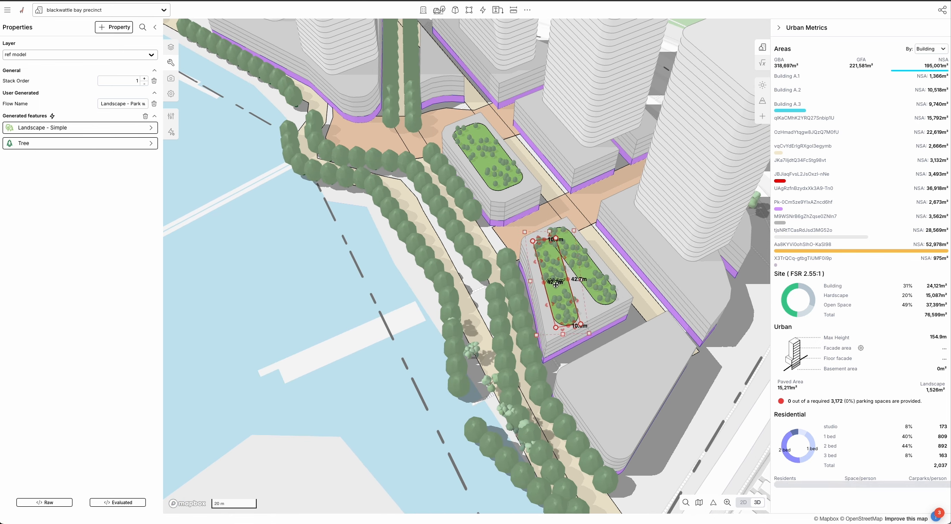
scroll(536, 233, "up", 5)
left_click_drag(531, 213, 563, 340)
- Copy a park onto the last waterfront podium's roof near the road, about 29.5 m by 10 m along its tree-lined edge
scroll(569, 319, "down", 5)
left_click_drag(344, 382, 319, 291)
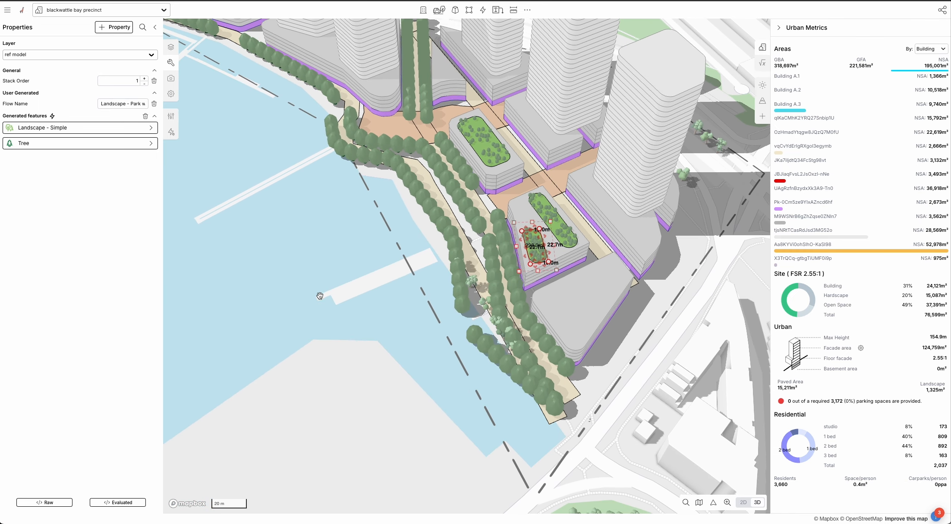
left_click(556, 227)
left_click_drag(563, 237, 578, 333, "alt")
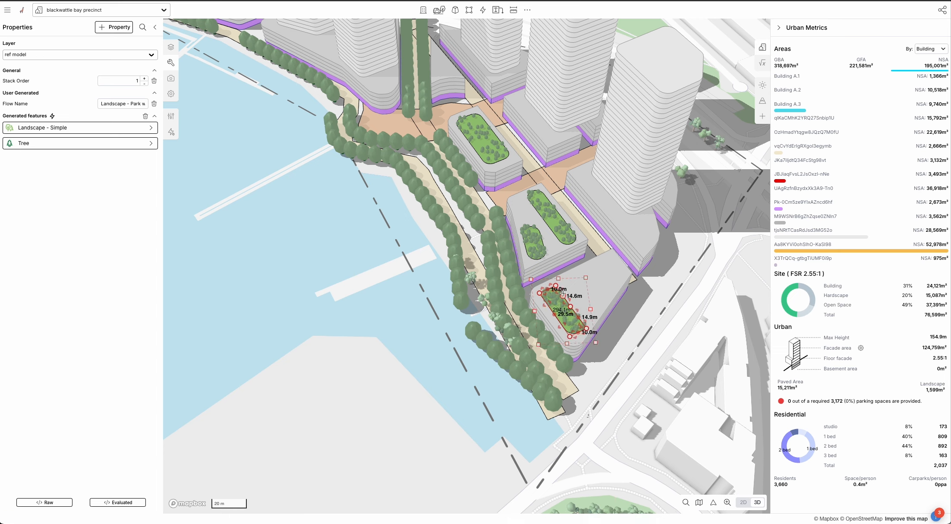
- Extend the roadside podium's rooftop park into an L shape and copy the small neighbouring park onto the adjacent tower podium's roof
left_click_drag(564, 295, 598, 272)
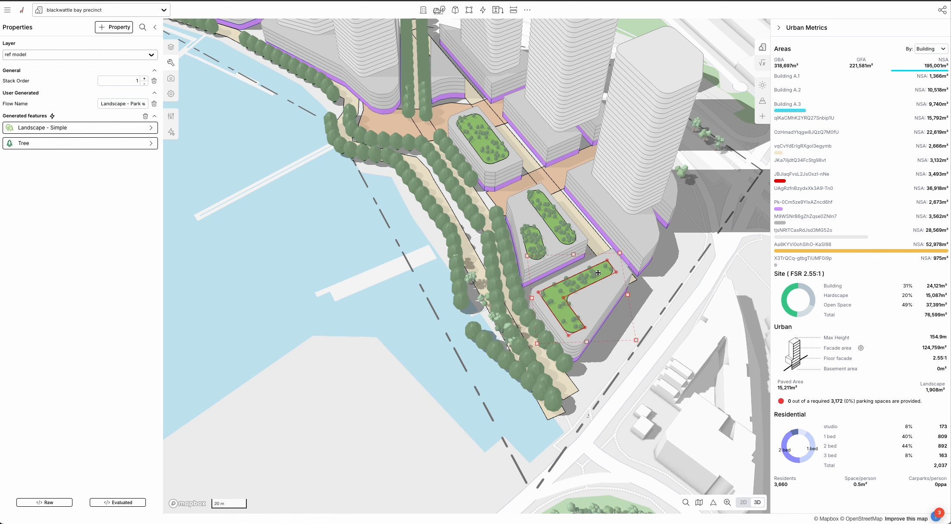
left_click(537, 241)
left_click_drag(539, 243, 657, 239, "alt")
- Split the copied park on the tower podium's roof and delete the surplus piece
key("s")
left_click(665, 226)
double_click(628, 263)
left_click(648, 264)
left_click(648, 251)
key("Delete")
- Lower the tower beside the tallest one to 36 levels and reduce the tallest tower's level count slightly
scroll(649, 250, "down", 5)
right_click_drag(447, 286, 440, 281)
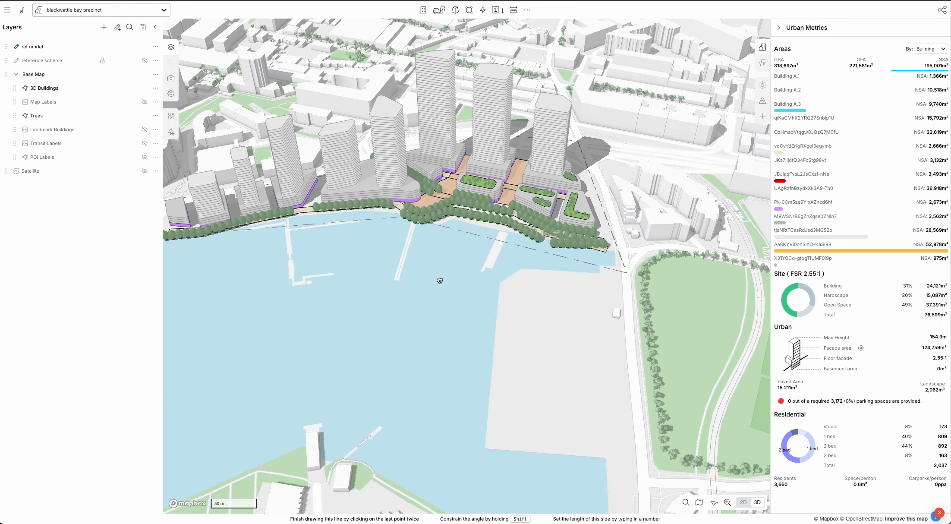
left_click_drag(439, 281, 563, 268)
mouse_move(562, 270)
right_mouse_down()
mouse_move(642, 277)
mouse_move(603, 281)
mouse_move(573, 319)
mouse_move(624, 307)
right_mouse_up()
scroll(535, 298, "down", 5)
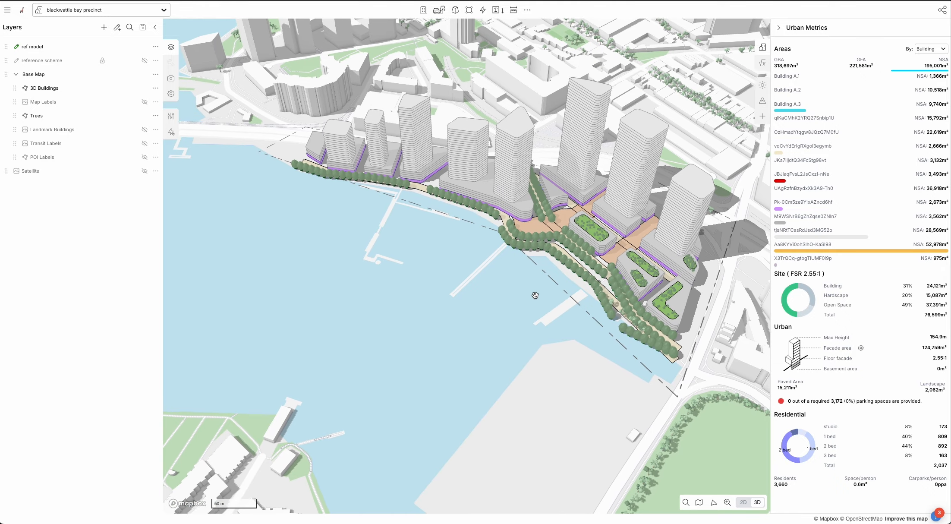
mouse_move(523, 302)
right_mouse_down()
mouse_move(503, 283)
mouse_move(513, 289)
right_mouse_up()
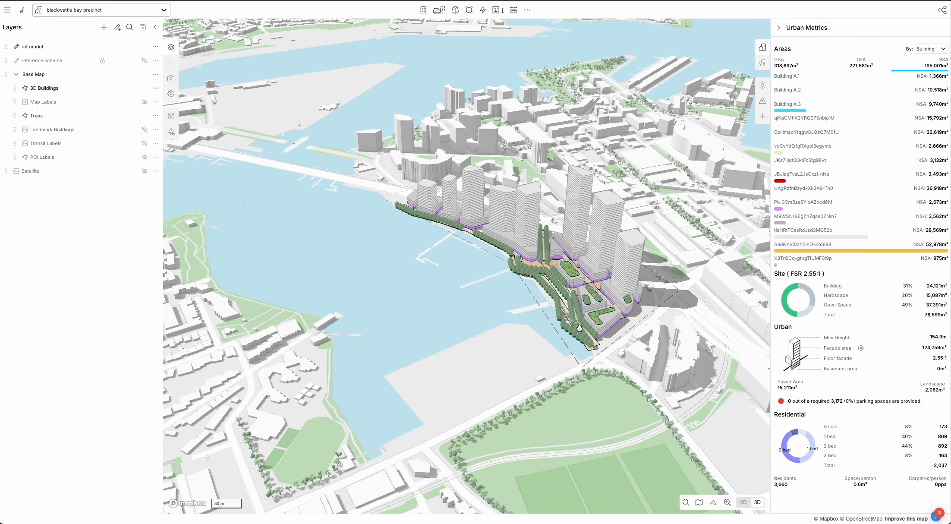
left_click(618, 285)
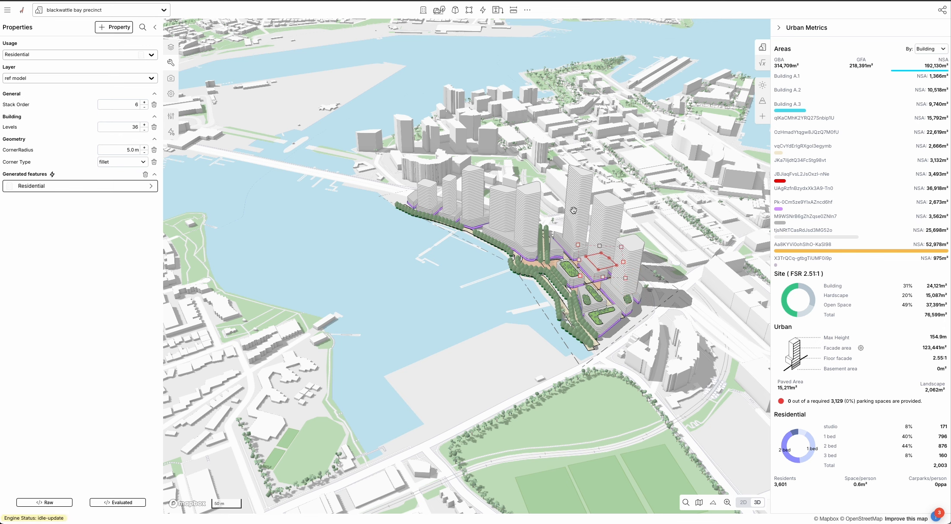
left_click(704, 390)
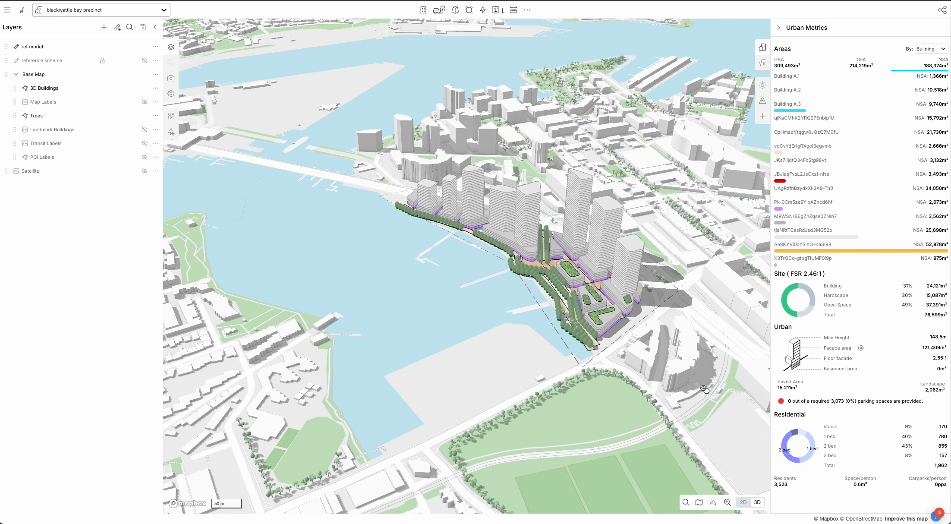
- Duplicate the ref model layer, hide the original and rename the copy scenario 2
left_click_drag(704, 390, 244, 99, "shift")
left_click(326, 127)
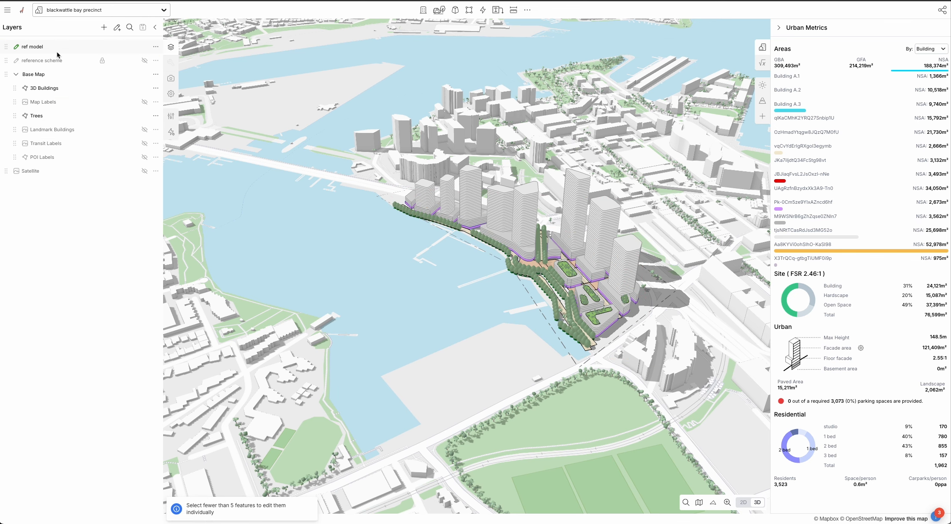
left_click(156, 48)
left_click(183, 88)
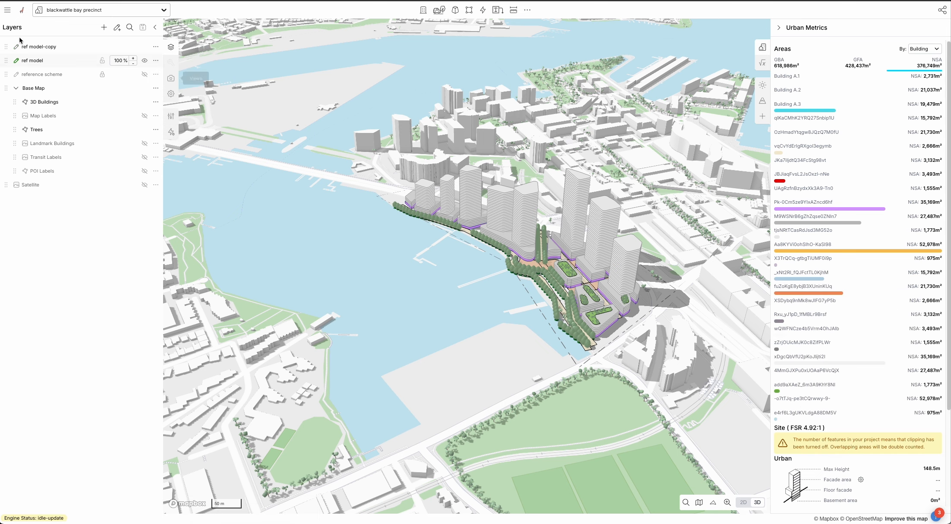
left_click(145, 61)
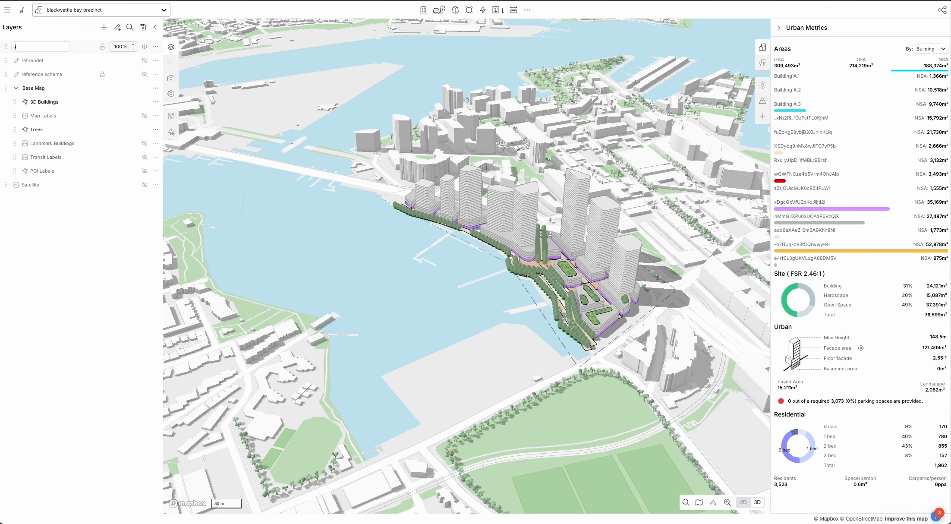
left_click(298, 154)
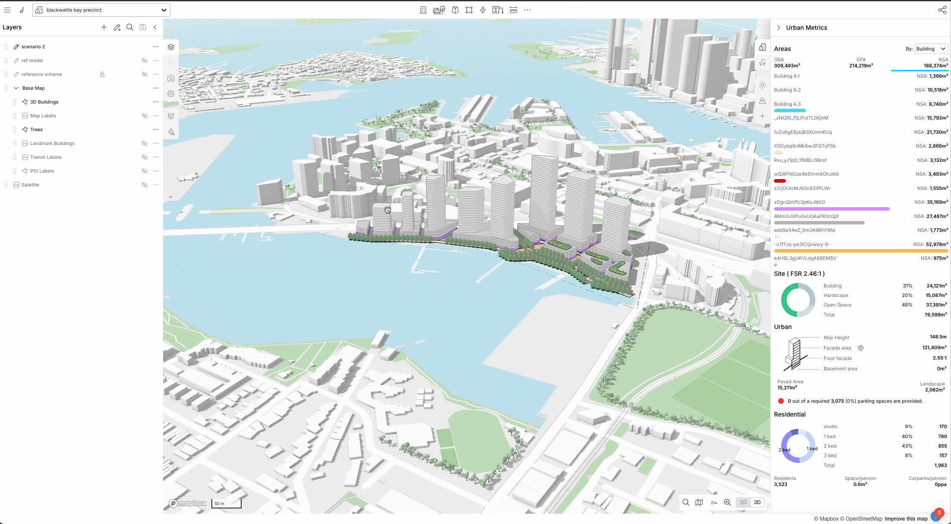
- Lower the slim tower near the bridge end of scenario 2 to 17 levels
left_click(412, 211)
key("minus")
key("minus")
key("minus")
key("minus")
key("minus")
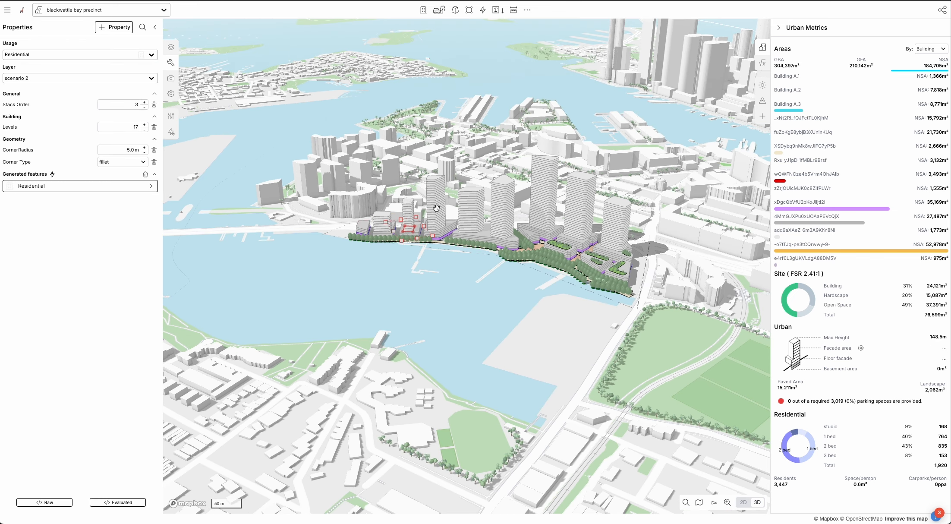
- Lower the tall tower next to the slim bridge-end tower to 22 levels
left_click(437, 203)
key("minus")
key("minus")
key("minus")
key("minus")
key("minus")
key("minus")
key("minus")
key("minus")
key("minus")
key("minus")
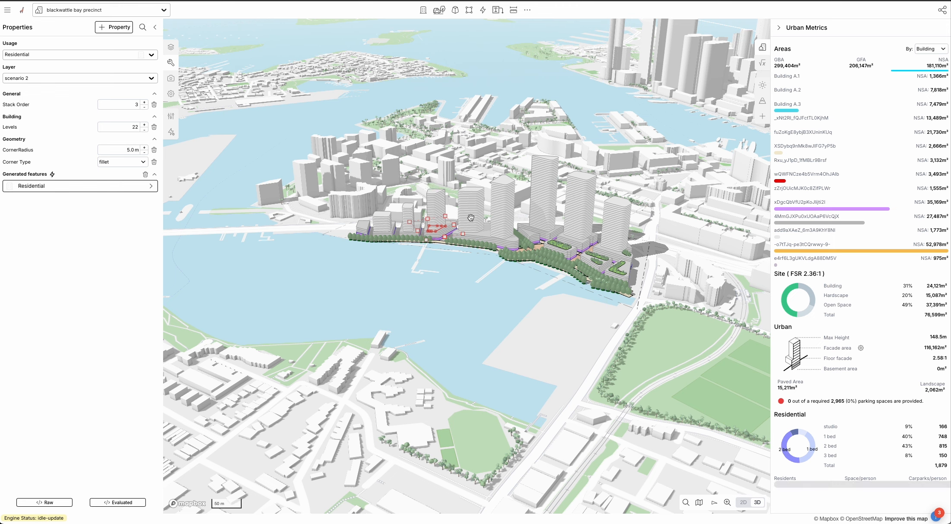
- Reduce the levels of the broad mid-precinct tower and bring its neighbour beside the tree-lined plaza down to 31 levels
left_click(473, 217)
key("minus")
key("minus")
key("minus")
key("minus")
- Lower the precinct's tallest tower to 30 levels
left_click(543, 215)
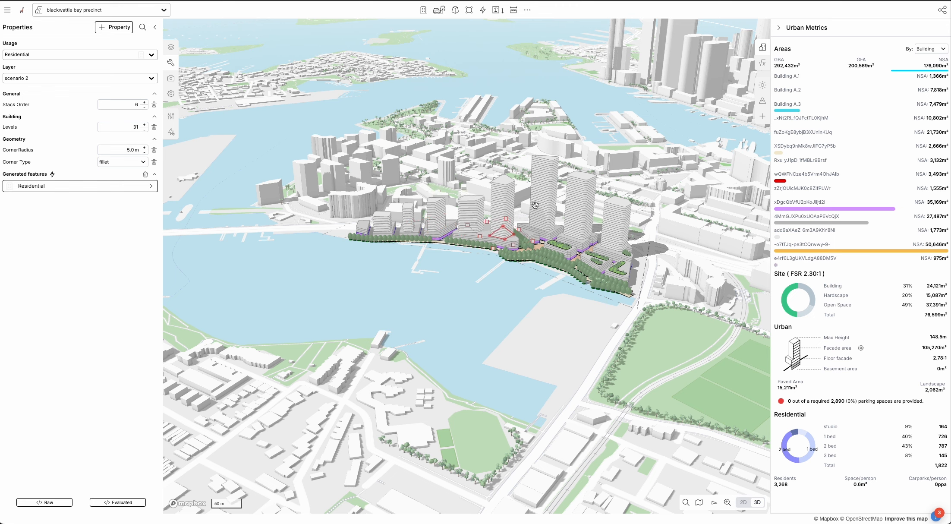
key("minus")
key("minus")
key("minus")
key("minus")
key("minus")
key("minus")
key("minus")
key("minus")
key("minus")
key("minus")
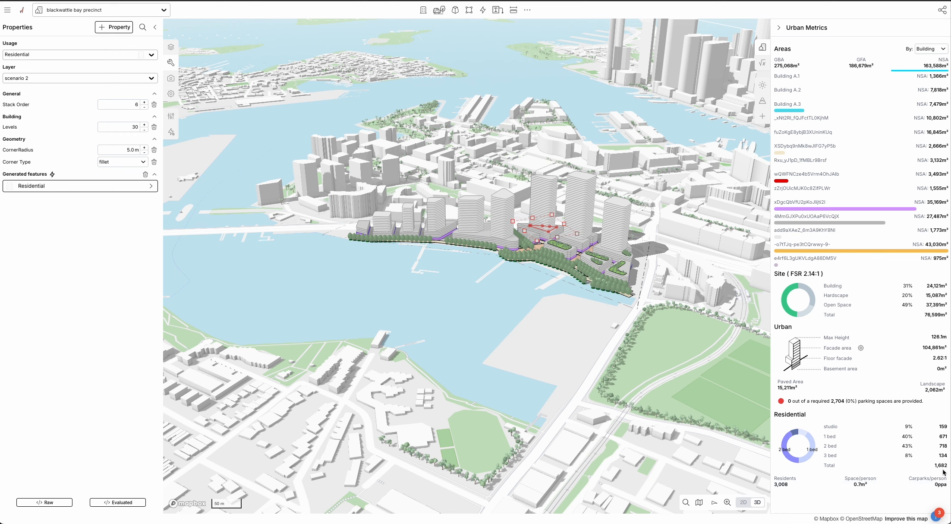
- Lower the tower between the tallest one and the road-end tower to 31 levels
left_click(580, 208)
key("minus")
key("minus")
key("minus")
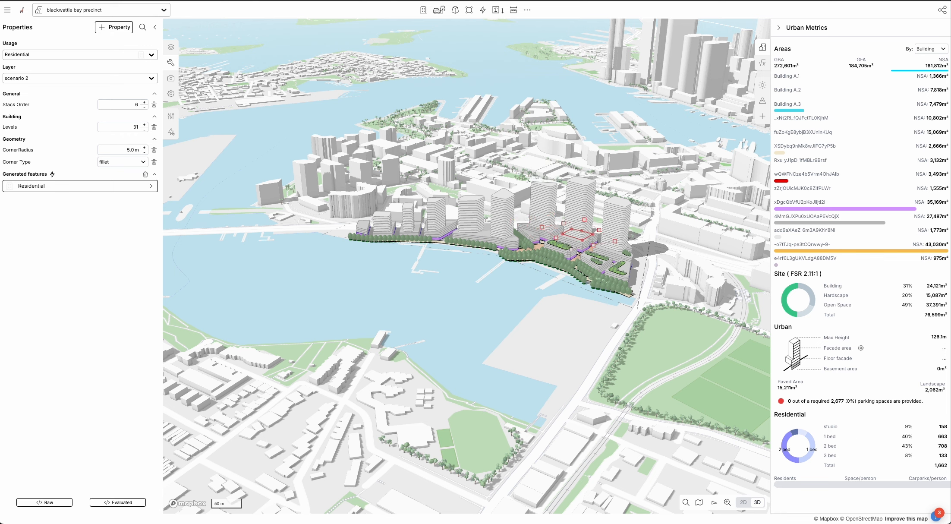
- Lower the last tower at the road end of the precinct to 17 levels
left_click(620, 217)
key("minus")
key("minus")
key("minus")
key("minus")
key("minus")
key("minus")
key("minus")
key("minus")
right_click_drag(672, 268, 493, 300)
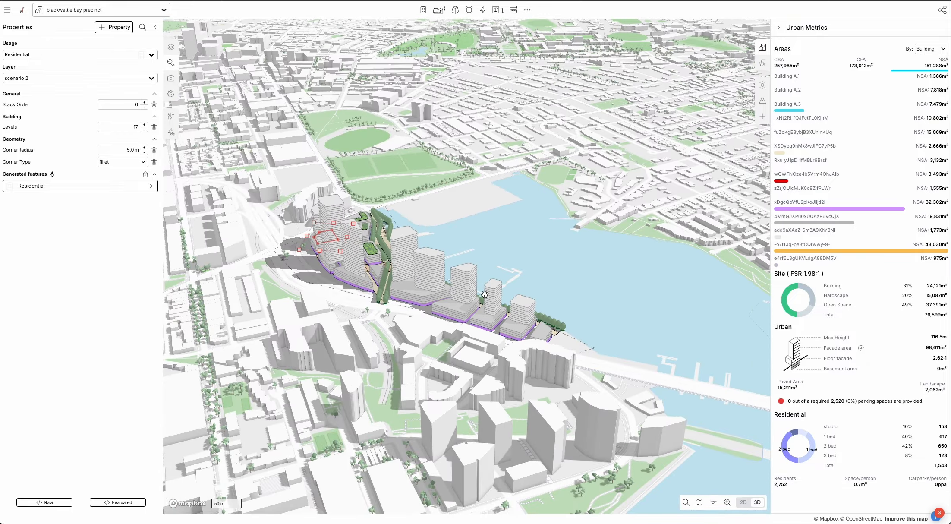
- Set the grouped Podium Residential floors to 2 levels, trying a taller option before settling on that height
scroll(330, 276, "up", 5)
left_click(333, 281)
key("minus")
right_click_drag(566, 233, 665, 303)
key("minus")
key("plus")
key("plus")
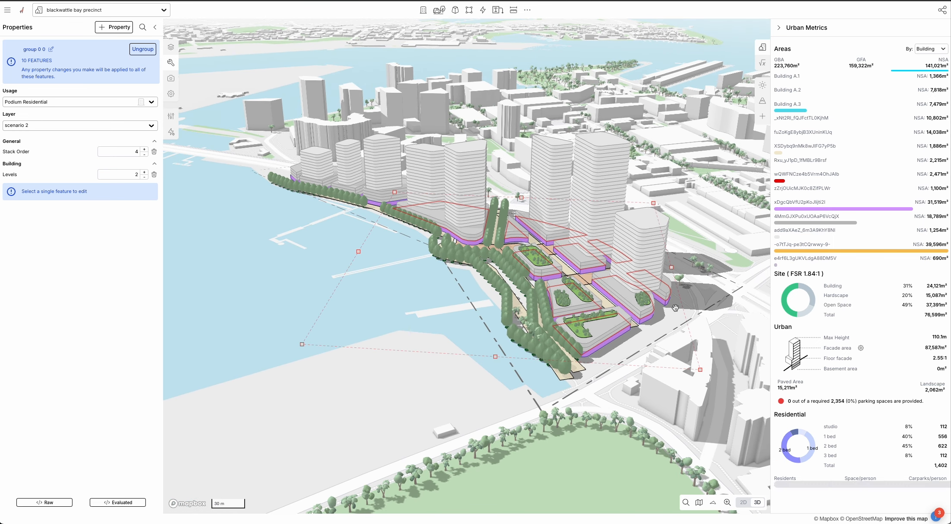
key("minus")
key("minus")
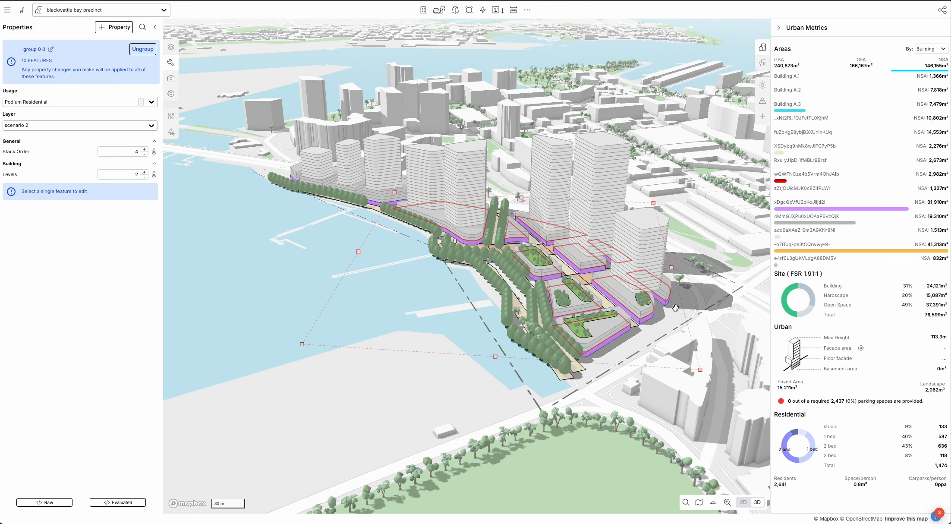
left_click(331, 285)
- Lower the broad mid-precinct waterfront tower to 18 levels
left_click(426, 182)
key("minus")
key("minus")
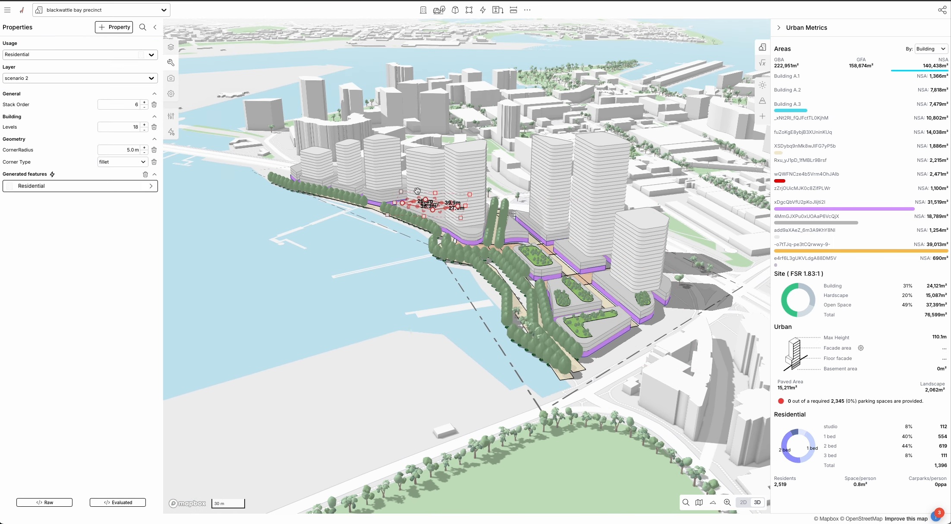
- Lower the waterfront tower beside the tree-lined plaza to 12 levels
right_click_drag(362, 278, 411, 208)
key("minus")
key("minus")
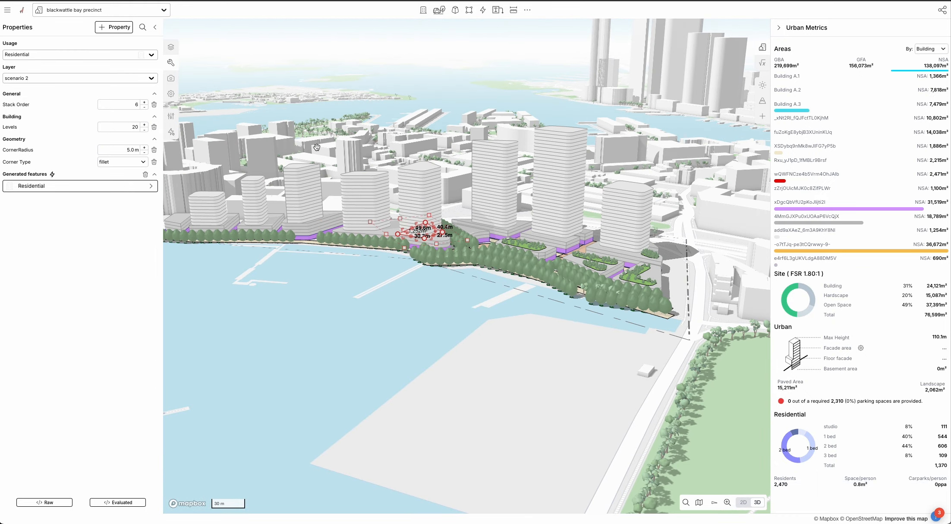
key("minus")
key("minus")
key("minus")
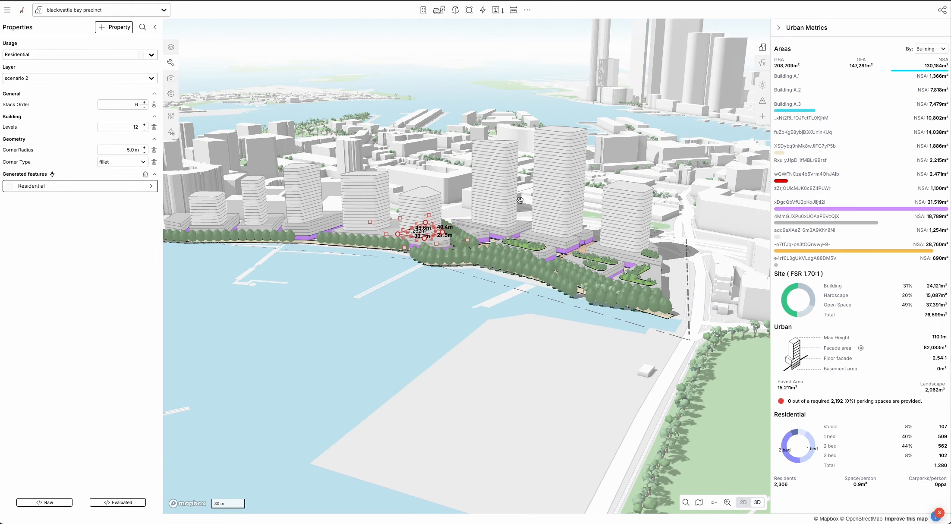
left_click(448, 303)
- Set the solar study to 24 June at 13:18 and inspect the shadows cast around the precinct and waterfront
right_click_drag(452, 302, 545, 197)
left_click(763, 85)
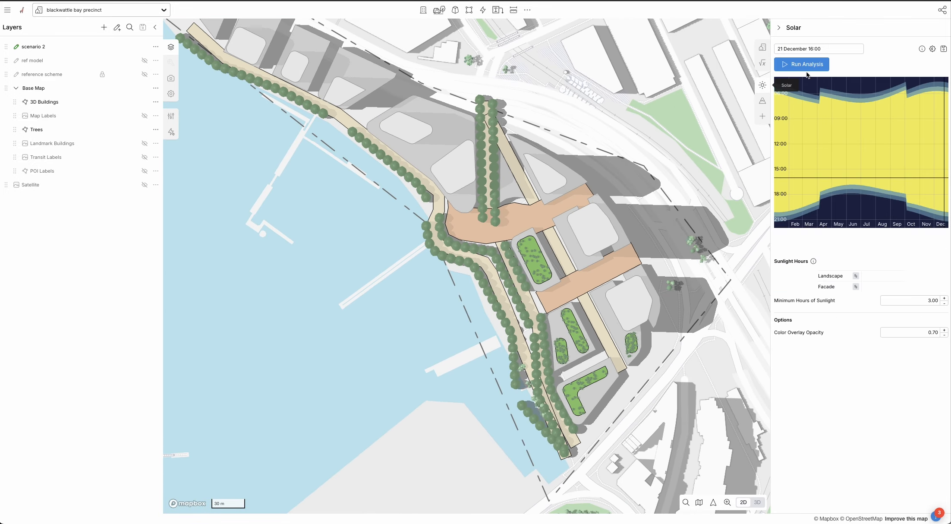
mouse_move(911, 177)
left_mouse_down()
mouse_move(911, 142)
mouse_move(915, 166)
left_mouse_up()
left_click_drag(945, 130, 858, 137)
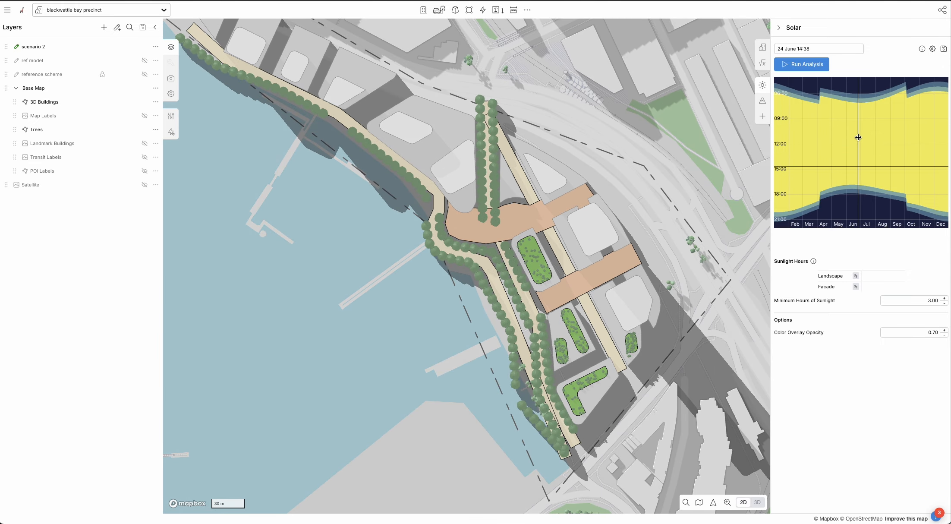
mouse_move(884, 168)
left_mouse_down()
mouse_move(882, 179)
mouse_move(883, 153)
mouse_move(871, 172)
mouse_move(868, 149)
mouse_move(873, 155)
left_mouse_up()
left_click_drag(873, 156, 873, 156)
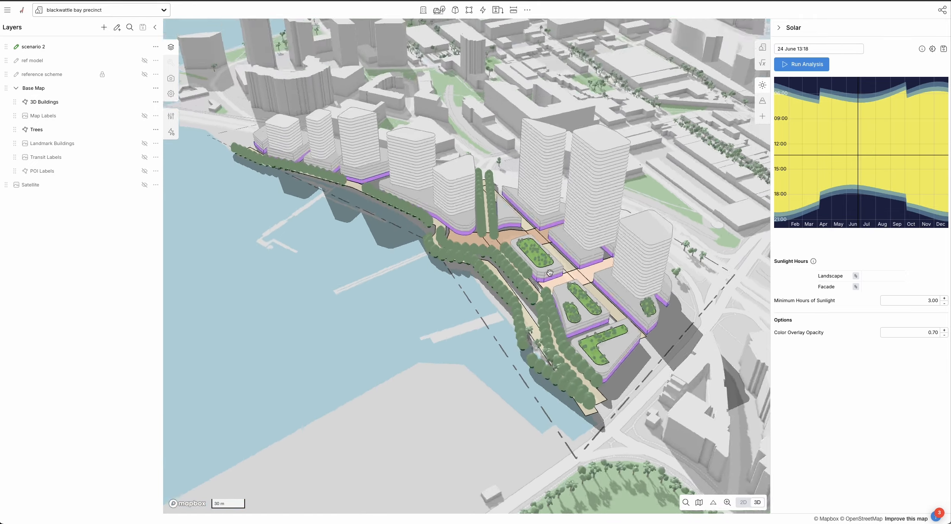
right_click_drag(416, 300, 516, 285)
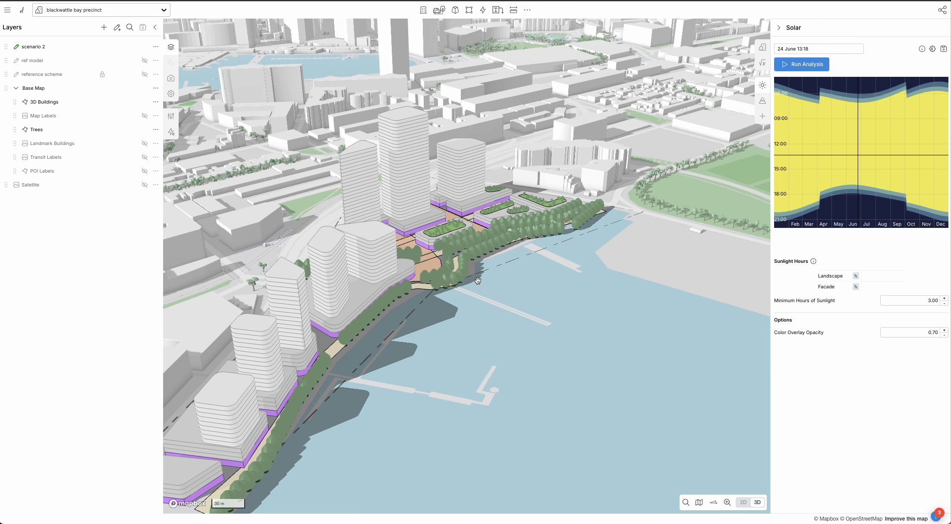
scroll(517, 285, "down", 3)
left_click_drag(516, 286, 552, 264)
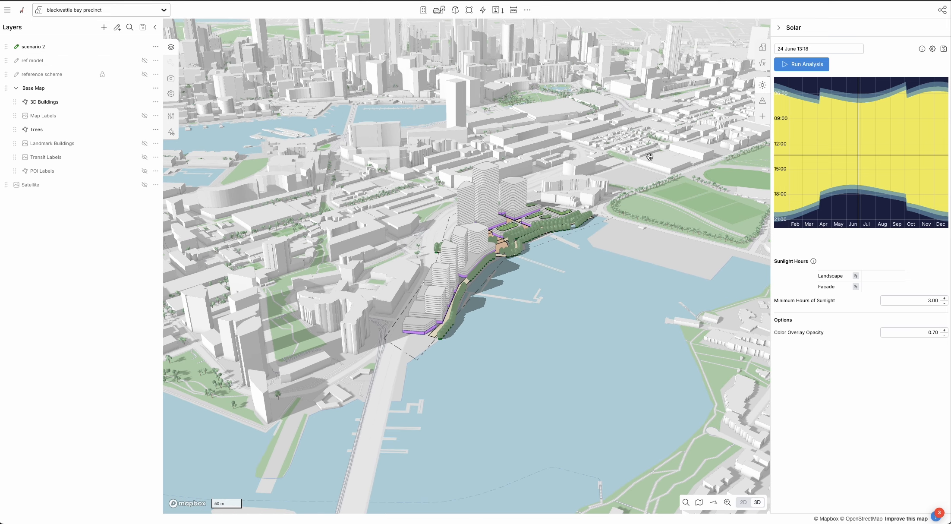
right_click_drag(672, 241, 658, 238)
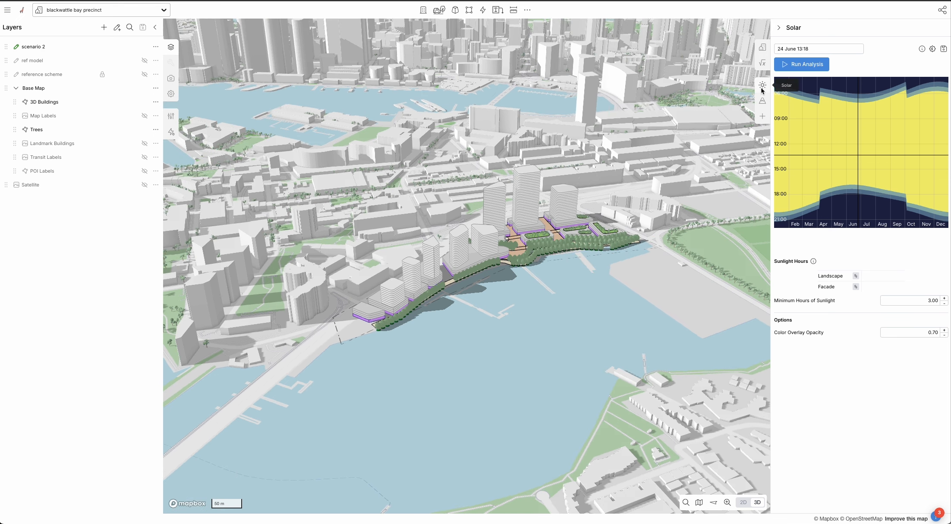
- Review the scenario's Urban Metrics with the areas broken down by Usage
left_click(763, 47)
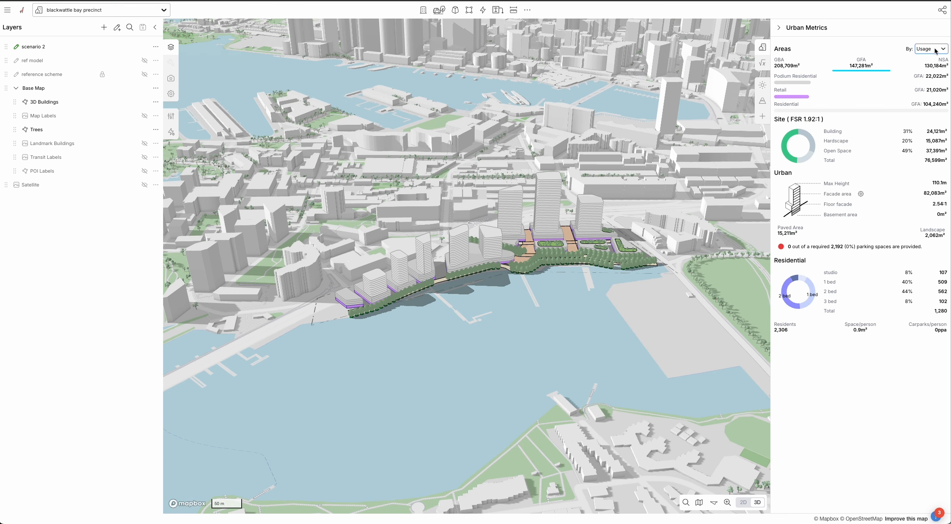
left_click(935, 50)
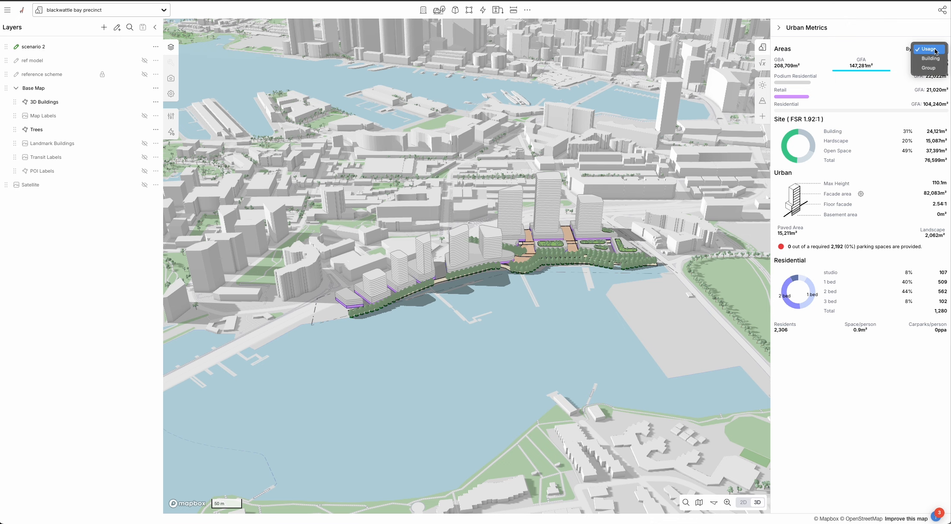
left_click(764, 68)
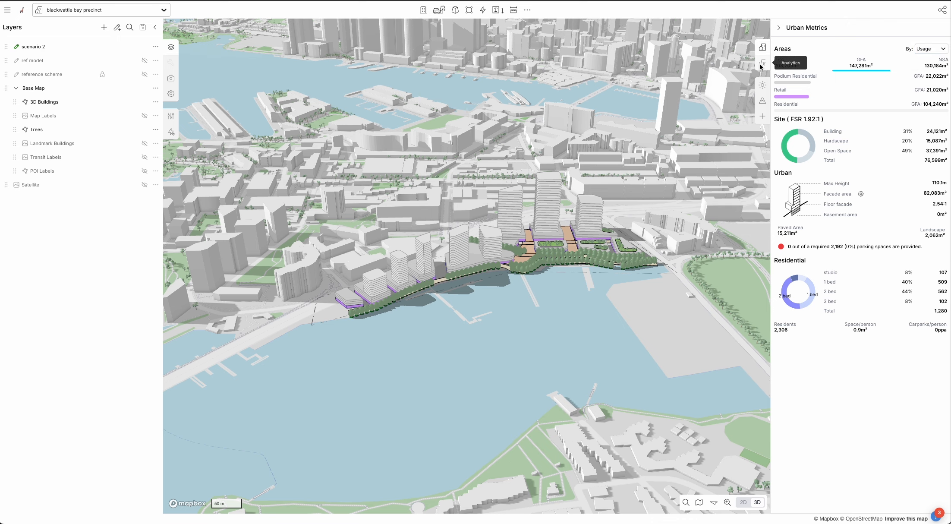
- Build the project analytics from the Metric Template and collapse the Landscape category
left_click(761, 65)
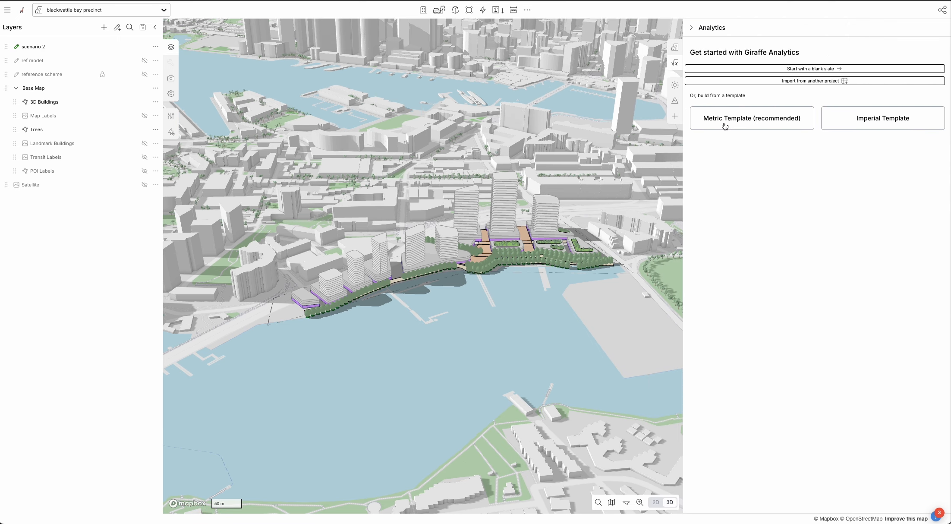
left_click(724, 126)
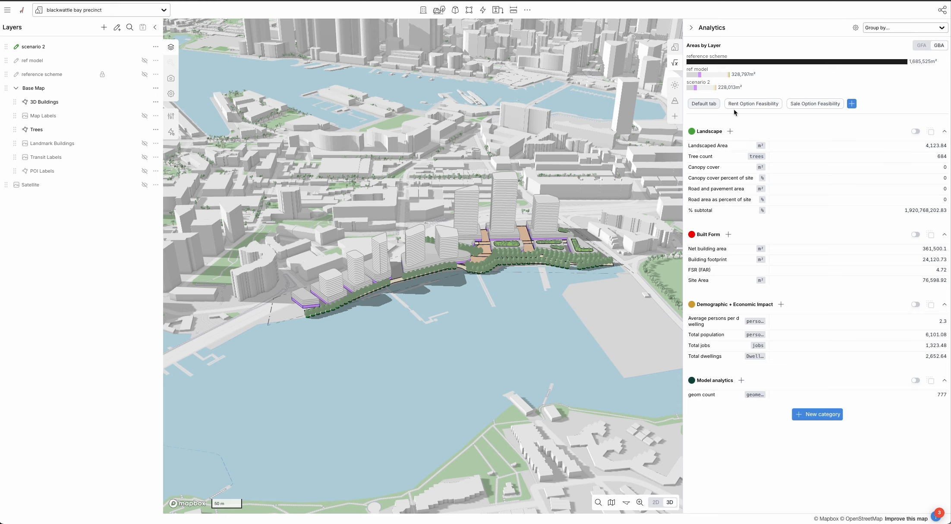
left_click(945, 132)
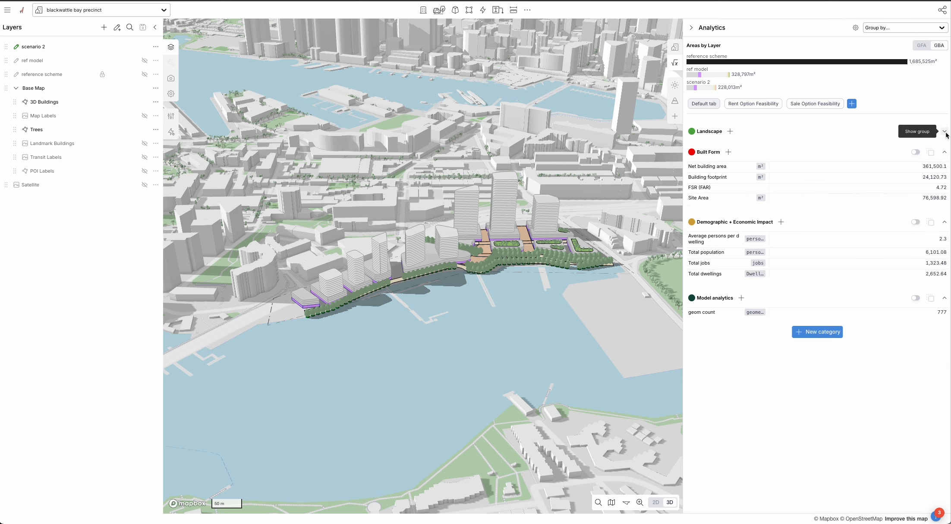
- Group the analytics by Layer to compare the reference scheme, ref model and scenario 2
left_click(892, 28)
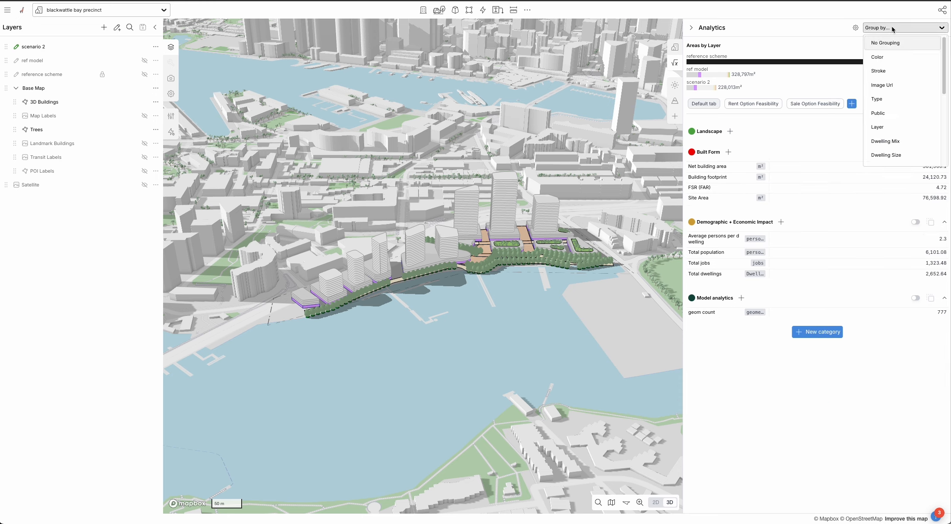
left_click(884, 128)
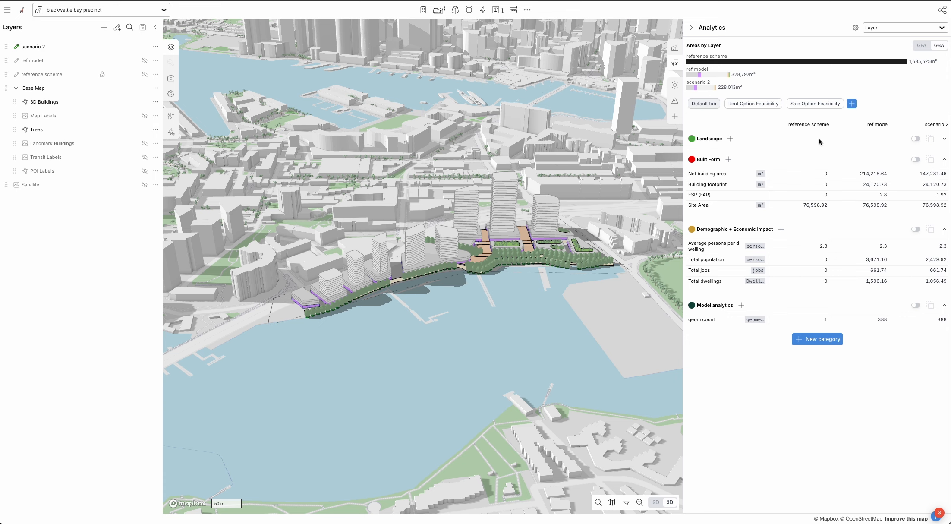
- Exclude the reference scheme layer from the analytics and turn off the area type chart
left_click(856, 28)
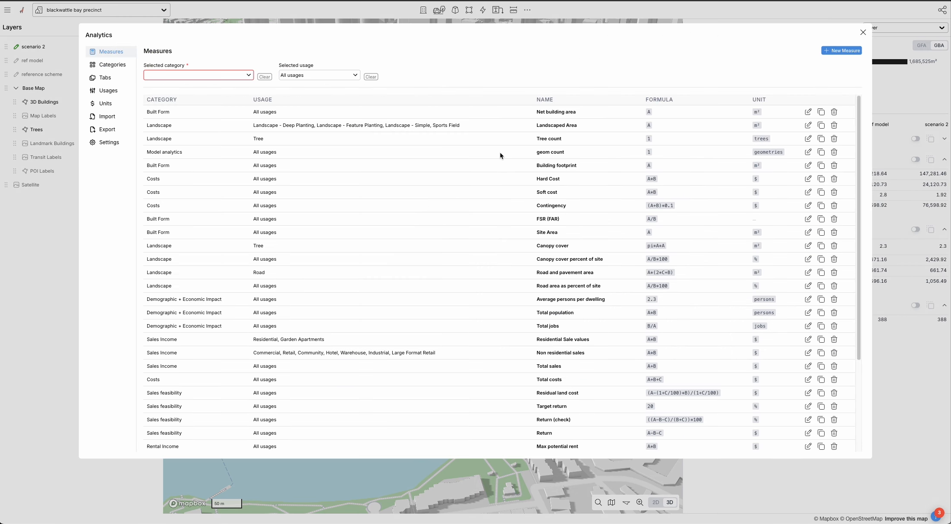
left_click(107, 143)
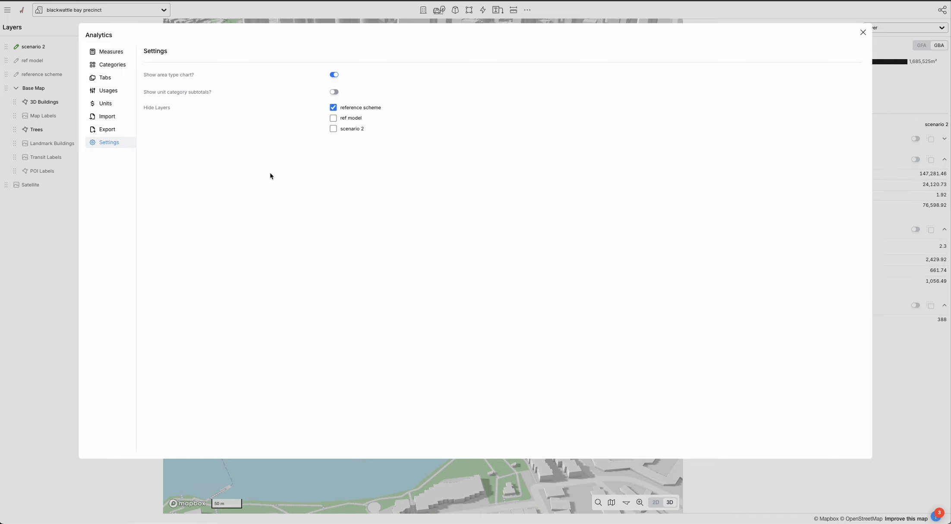
left_click(334, 76)
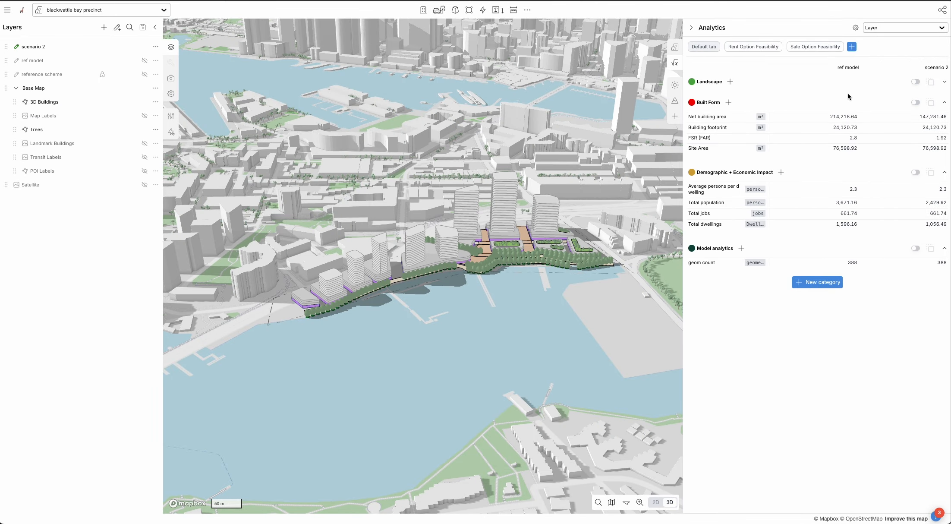
- Check the Total population measure's components and formula, and set its precision to 0 decimal places
right_click_drag(430, 295, 453, 297)
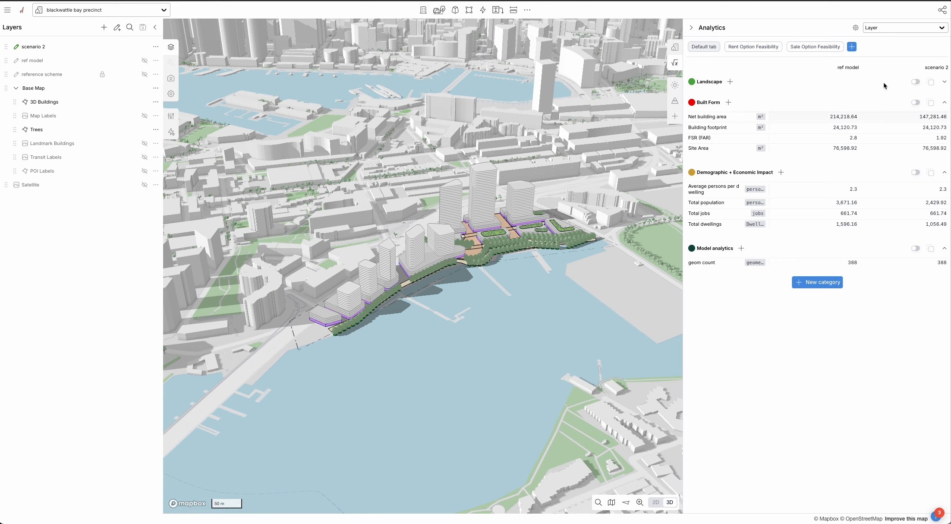
left_click_drag(520, 295, 541, 310)
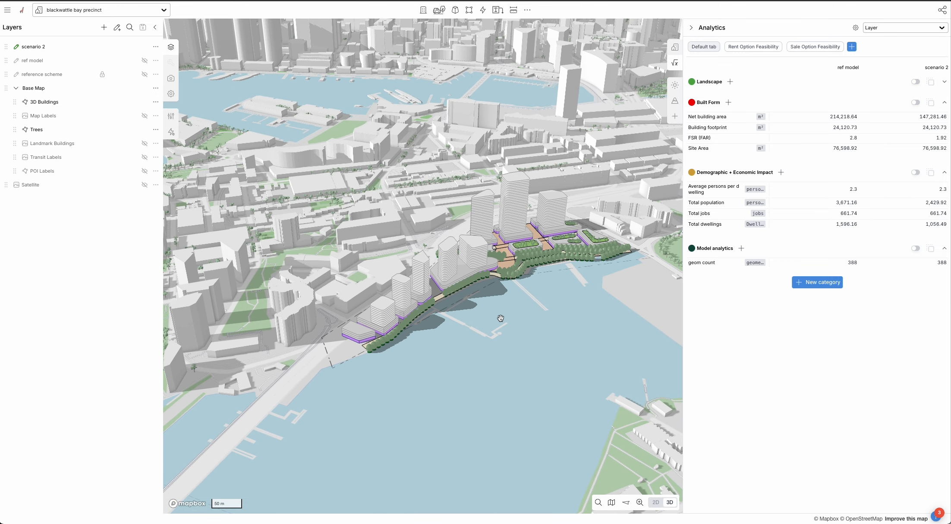
scroll(501, 318, "up", 1)
scroll(501, 319, "up", 3)
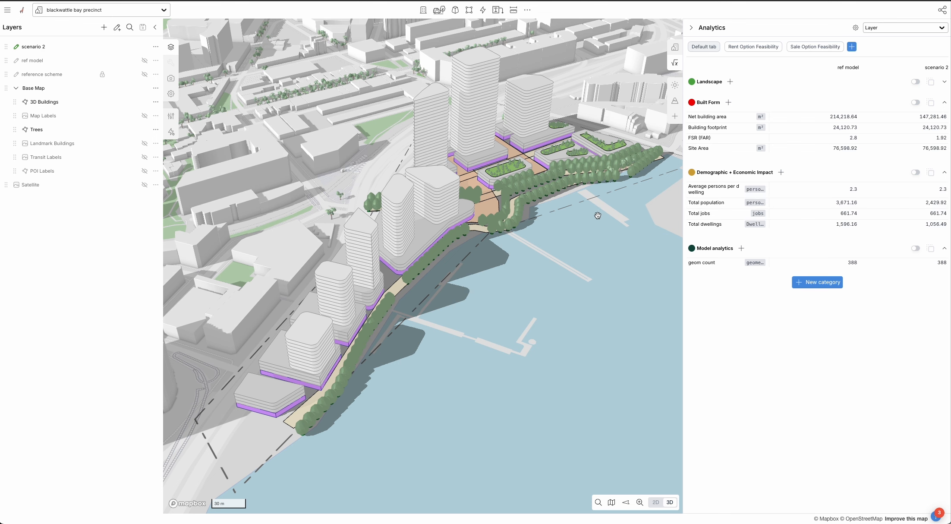
left_click_drag(599, 225, 580, 236)
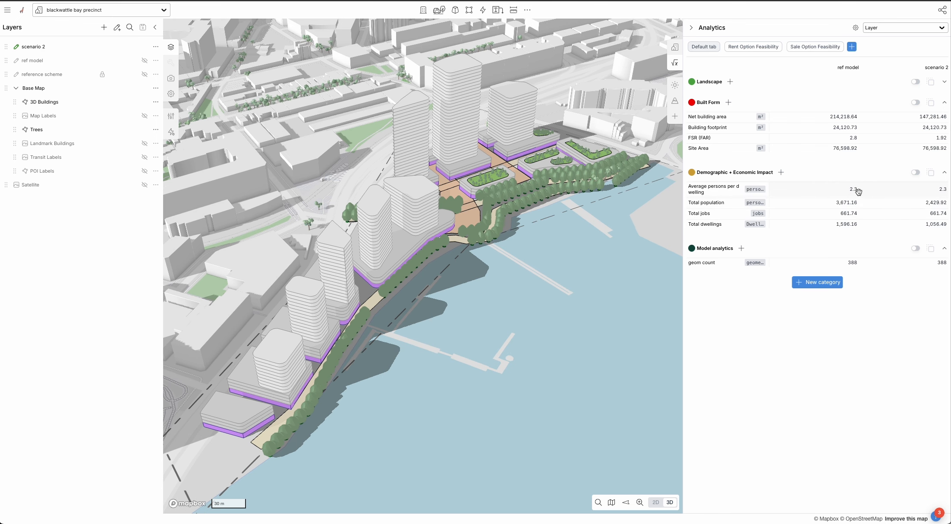
left_click(720, 204)
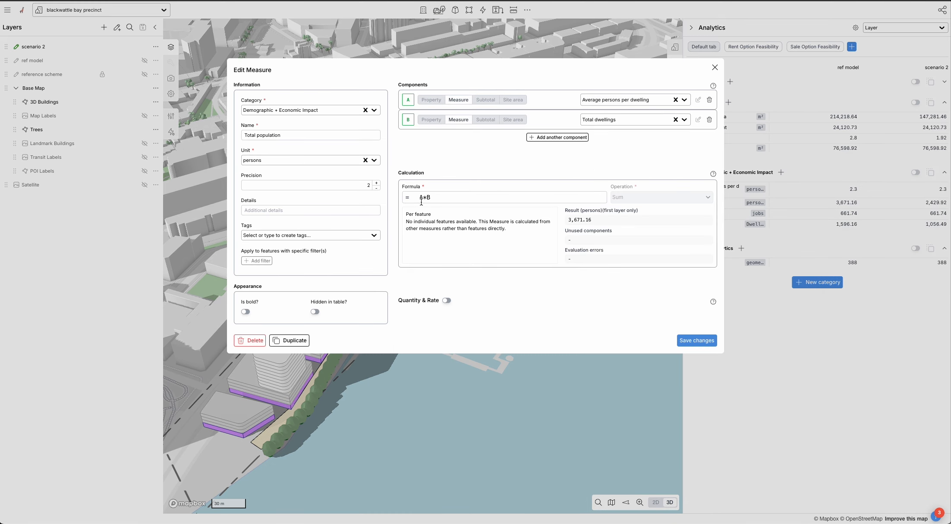
left_click(796, 362)
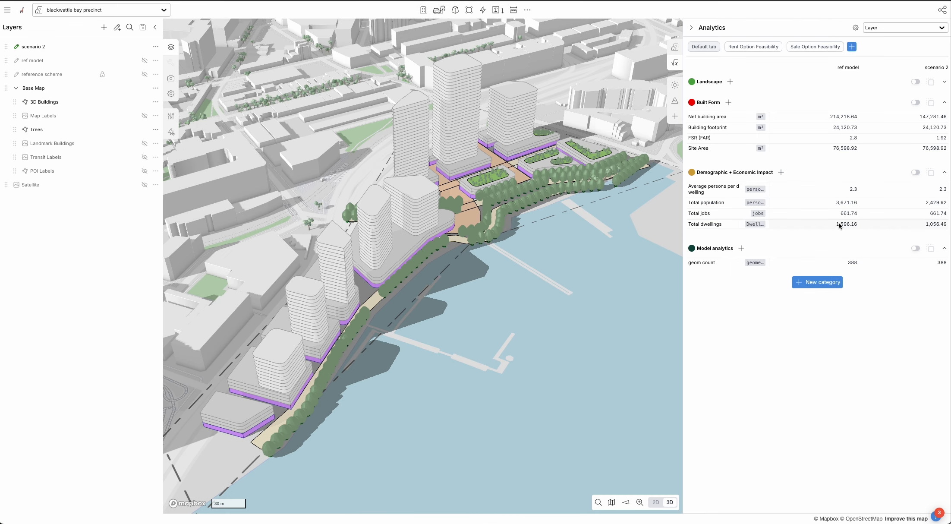
left_click(706, 203)
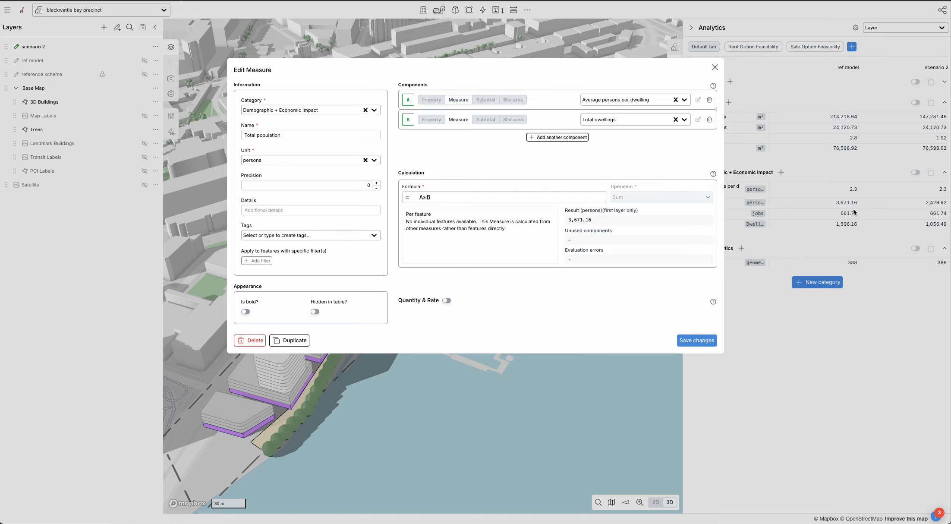
left_click(704, 340)
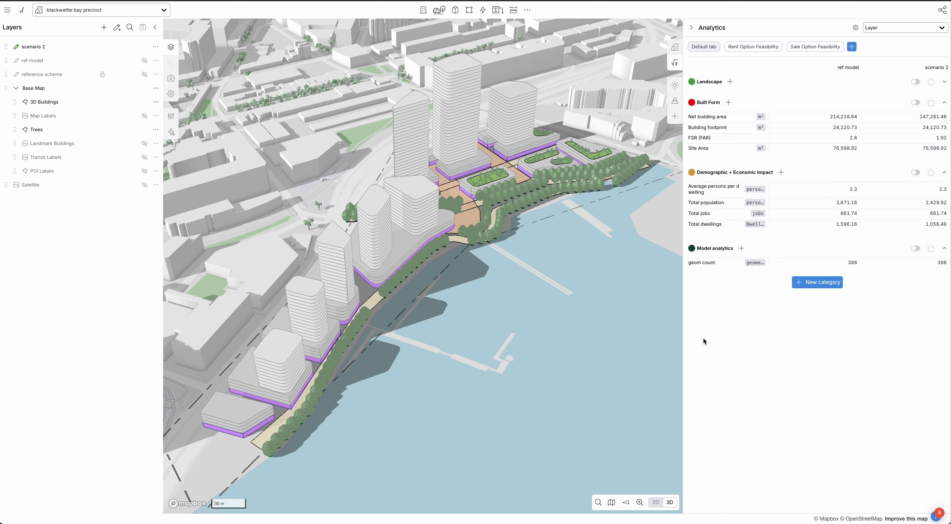
- Examine scenario 2's towers, podiums, rooftop parks and waterfront shadows from several angles, close up and across the whole precinct
left_click_drag(611, 367, 602, 369)
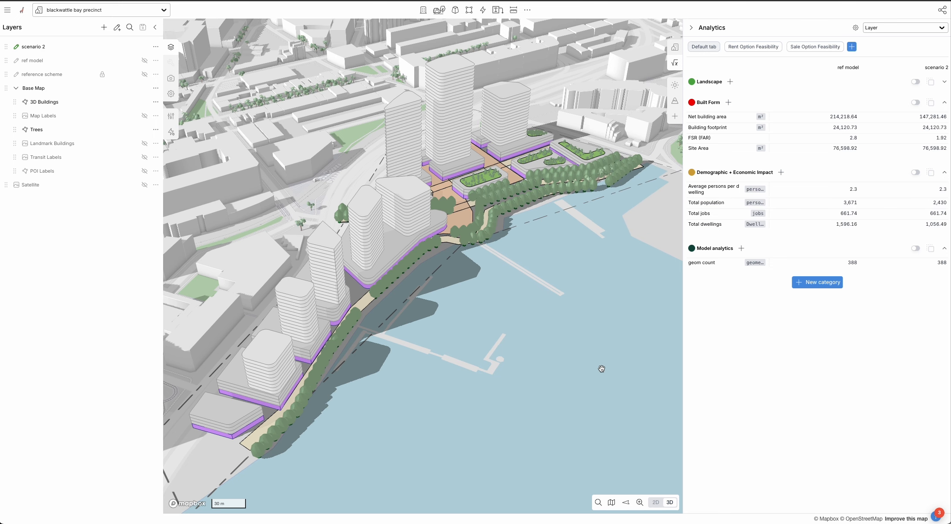
right_click_drag(492, 307, 492, 296)
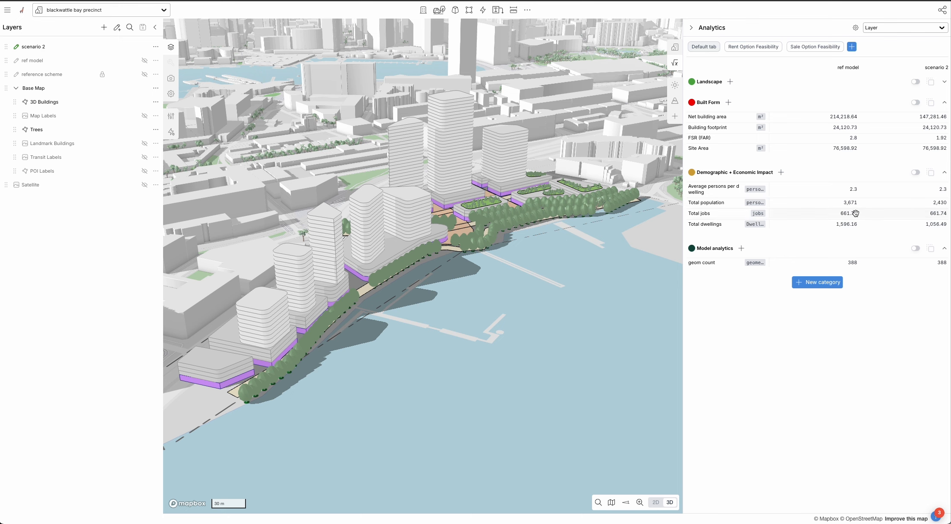
scroll(557, 289, "up", 5)
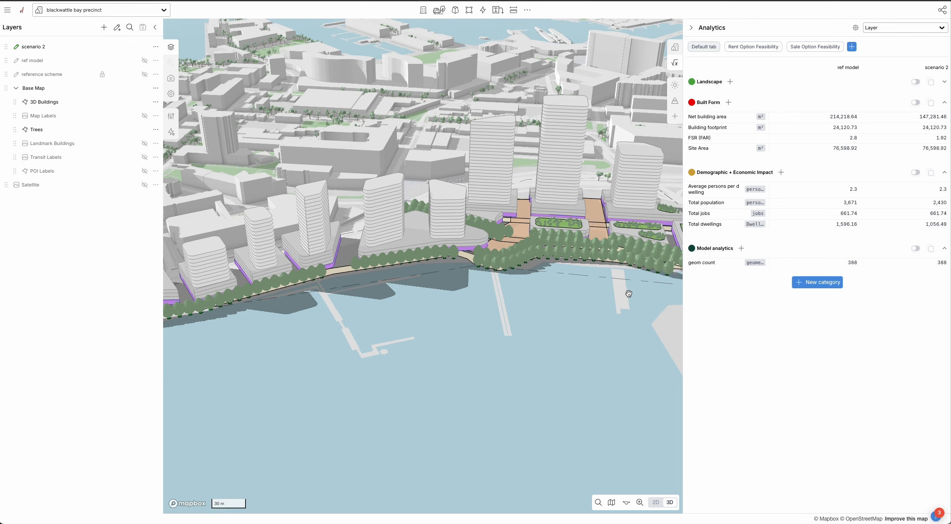
right_click_drag(613, 300, 597, 306)
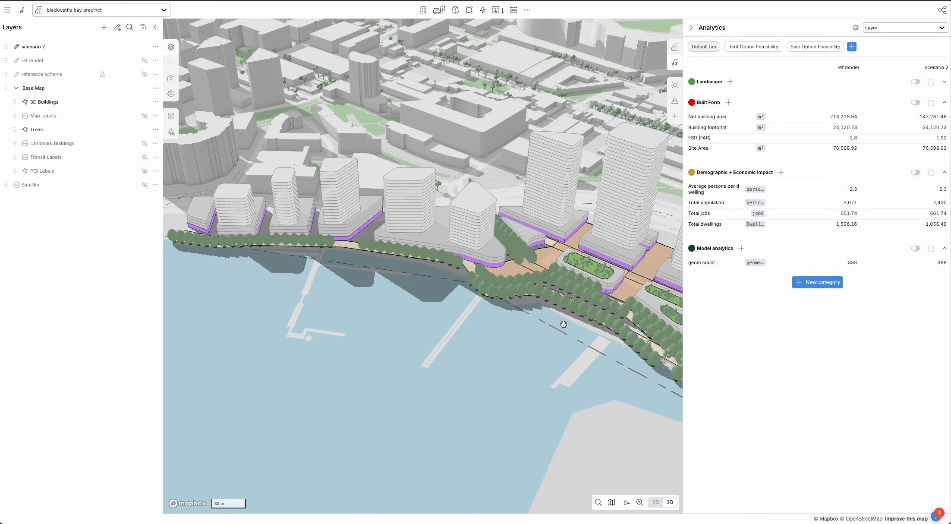
scroll(564, 348, "down", 5)
right_click_drag(447, 331, 465, 323)
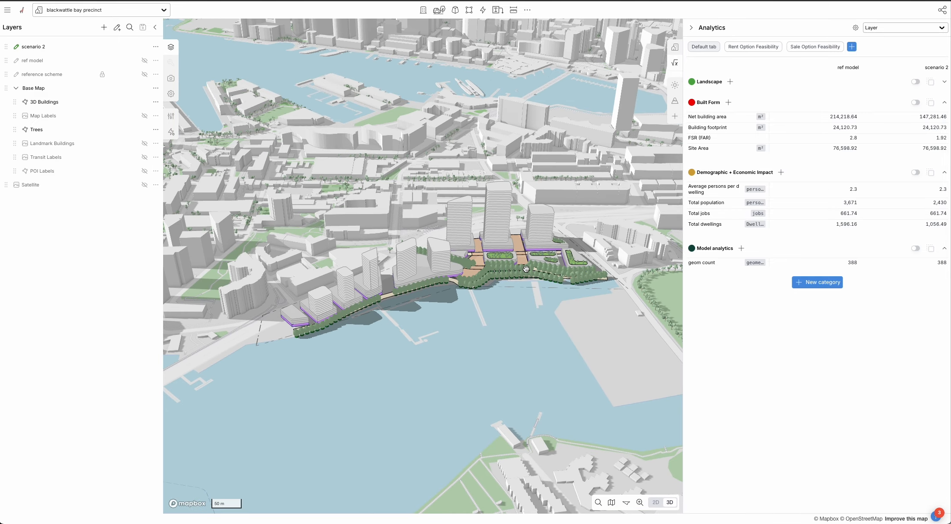
scroll(475, 287, "up", 5)
scroll(476, 225, "down", 2)
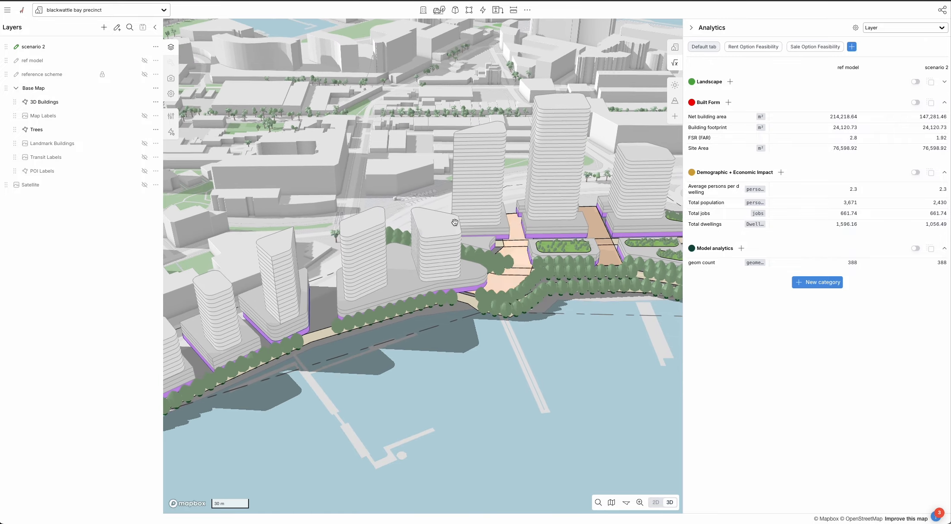
mouse_move(511, 341)
right_mouse_down()
mouse_move(448, 321)
mouse_move(516, 347)
right_mouse_up()
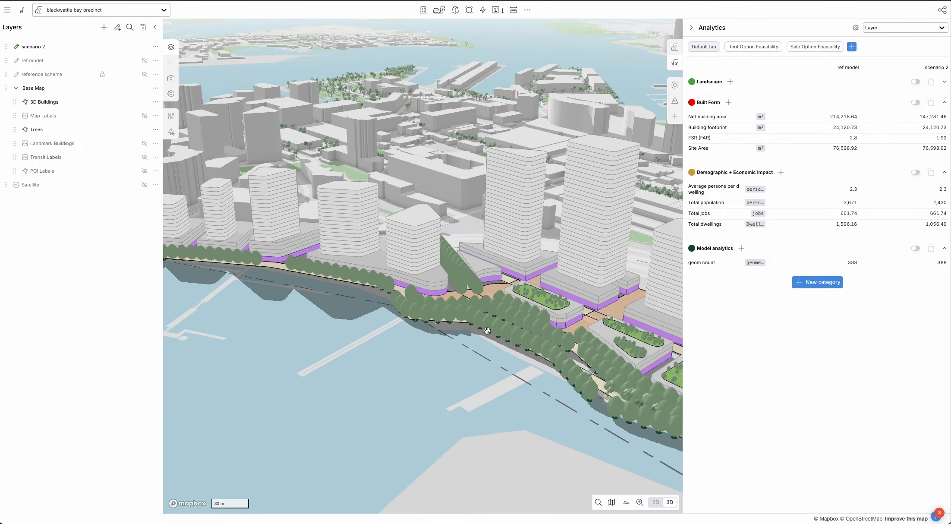
scroll(482, 328, "down", 5)
mouse_move(447, 334)
right_mouse_down()
mouse_move(444, 324)
mouse_move(461, 328)
right_mouse_up()
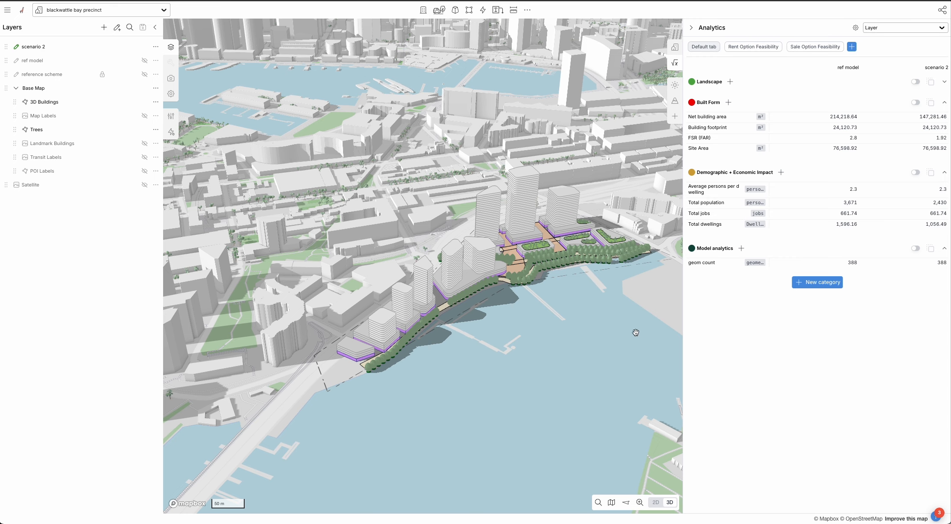
right_click_drag(613, 325, 574, 331)
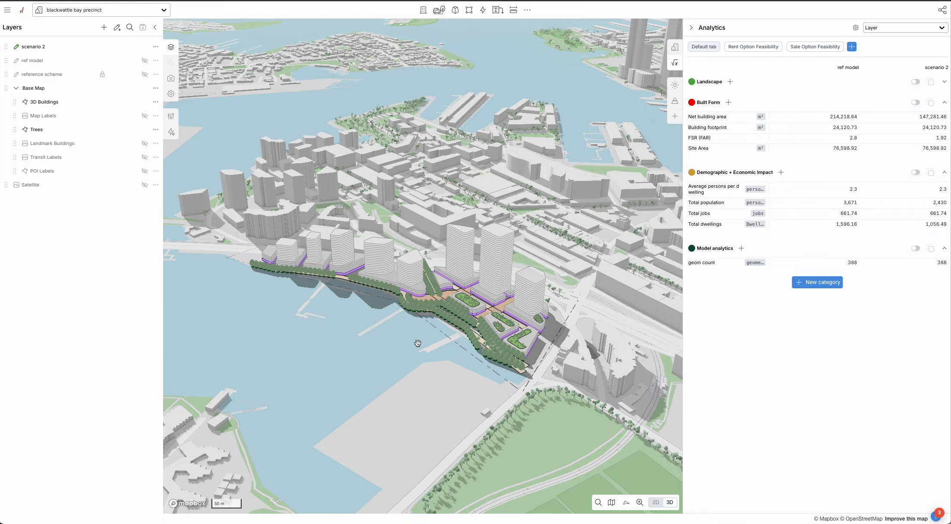
left_click_drag(409, 356, 432, 338)
right_click_drag(465, 344, 437, 347)
right_click_drag(550, 236, 549, 261)
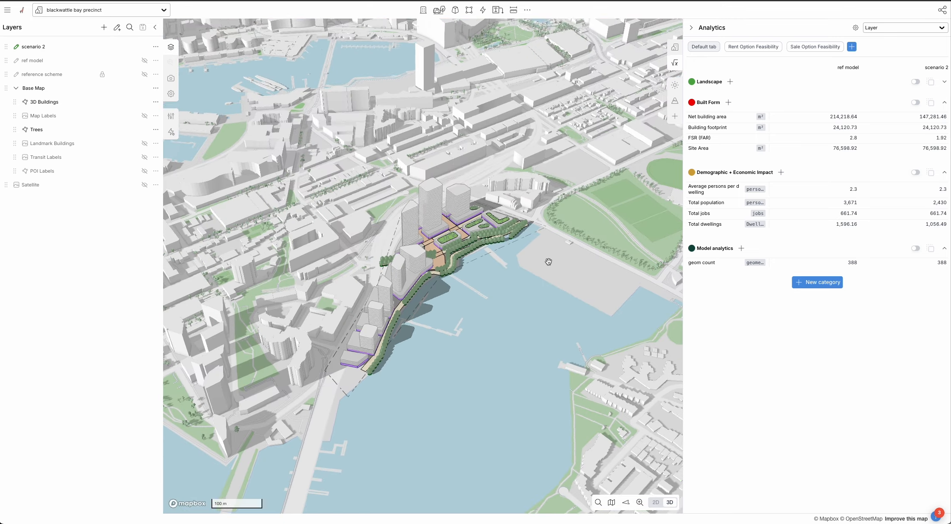